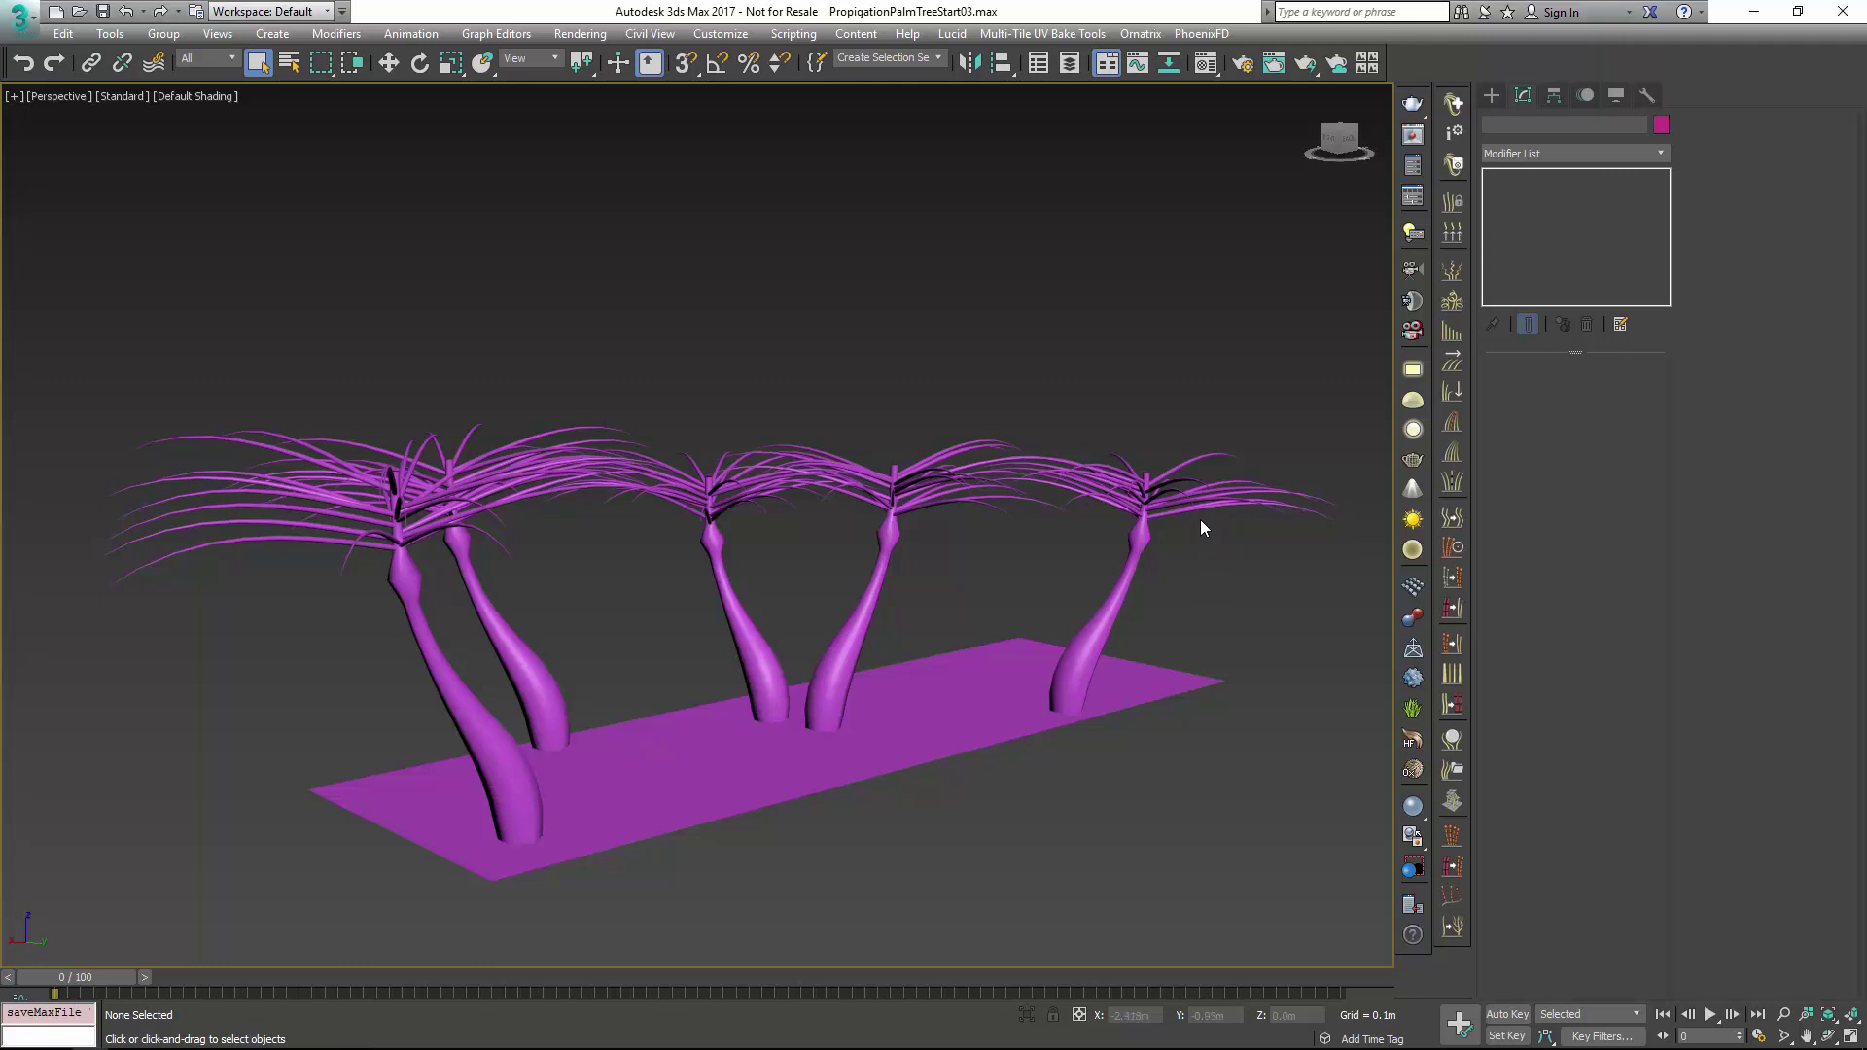
Open the Compact Material Editor with the M shortcut
{"action": "key", "text": "m"}
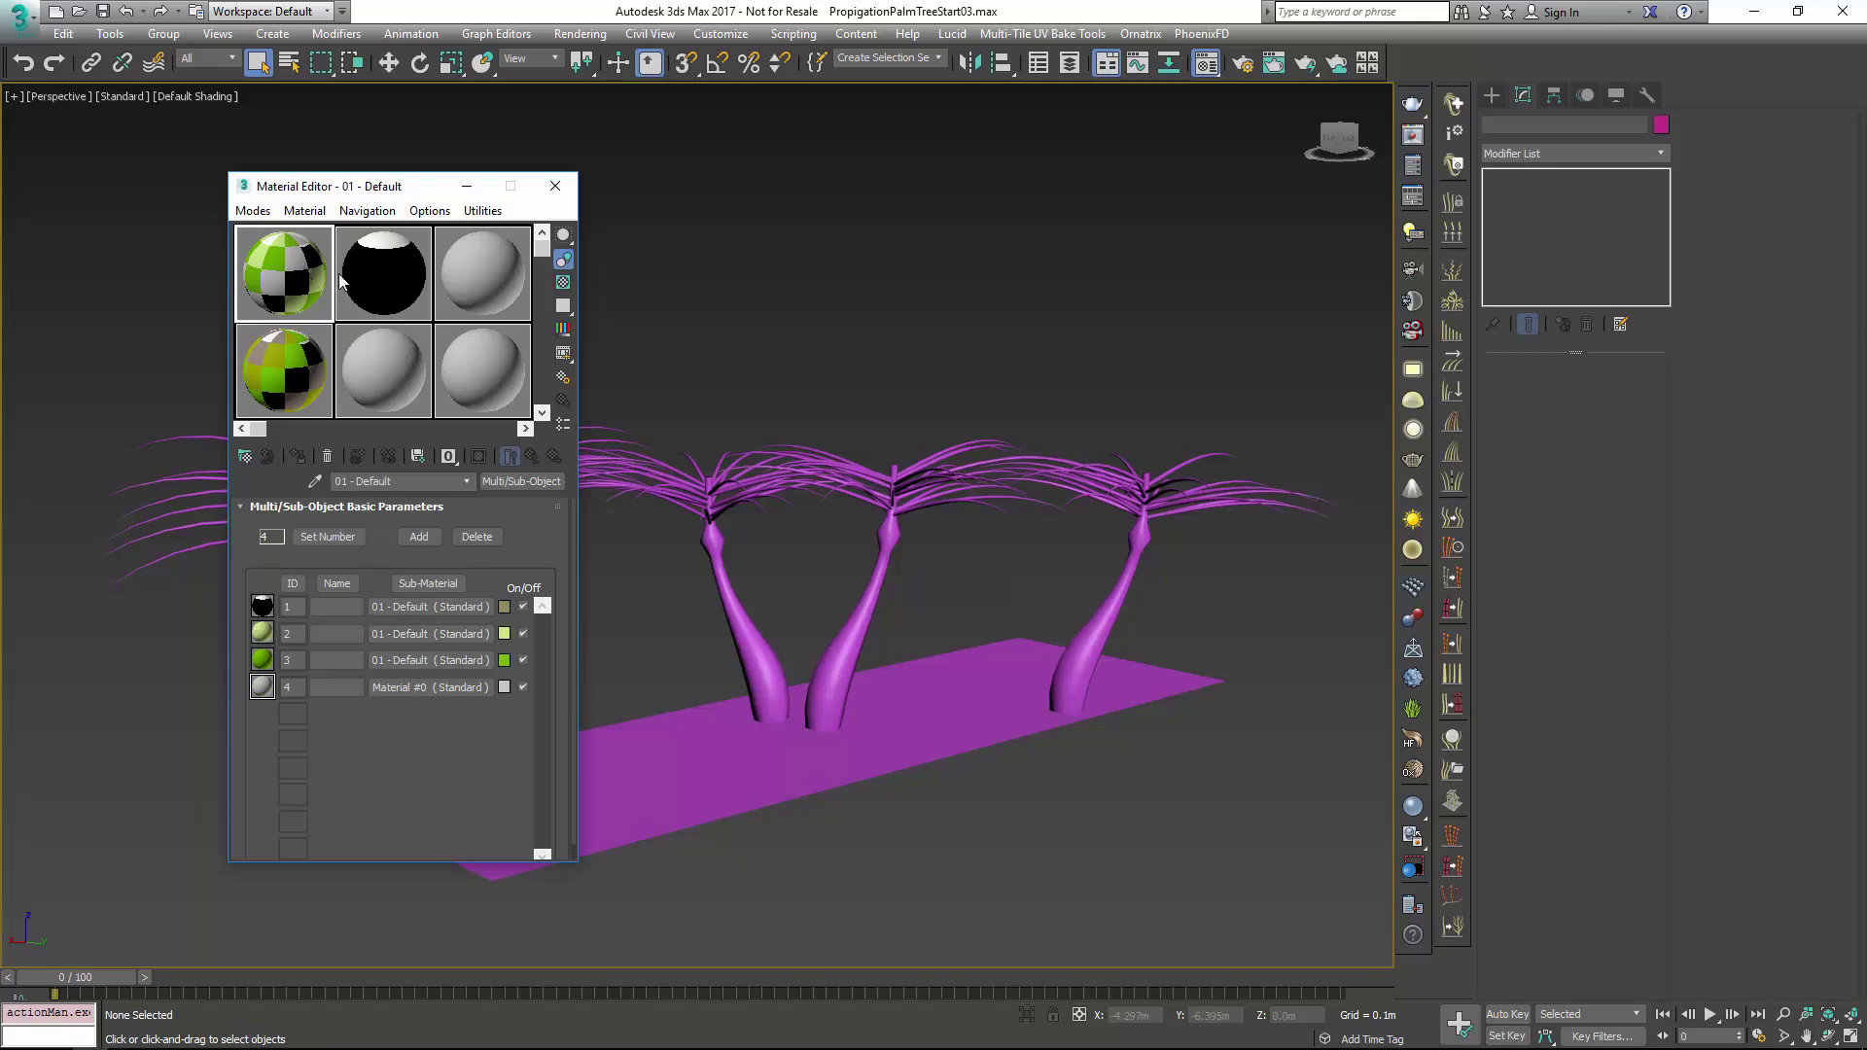
Convert the third sample slot to Multi/Sub-Object, keeping the original as a sub-material
{"action": "left_click", "coordinate": [496, 291]}
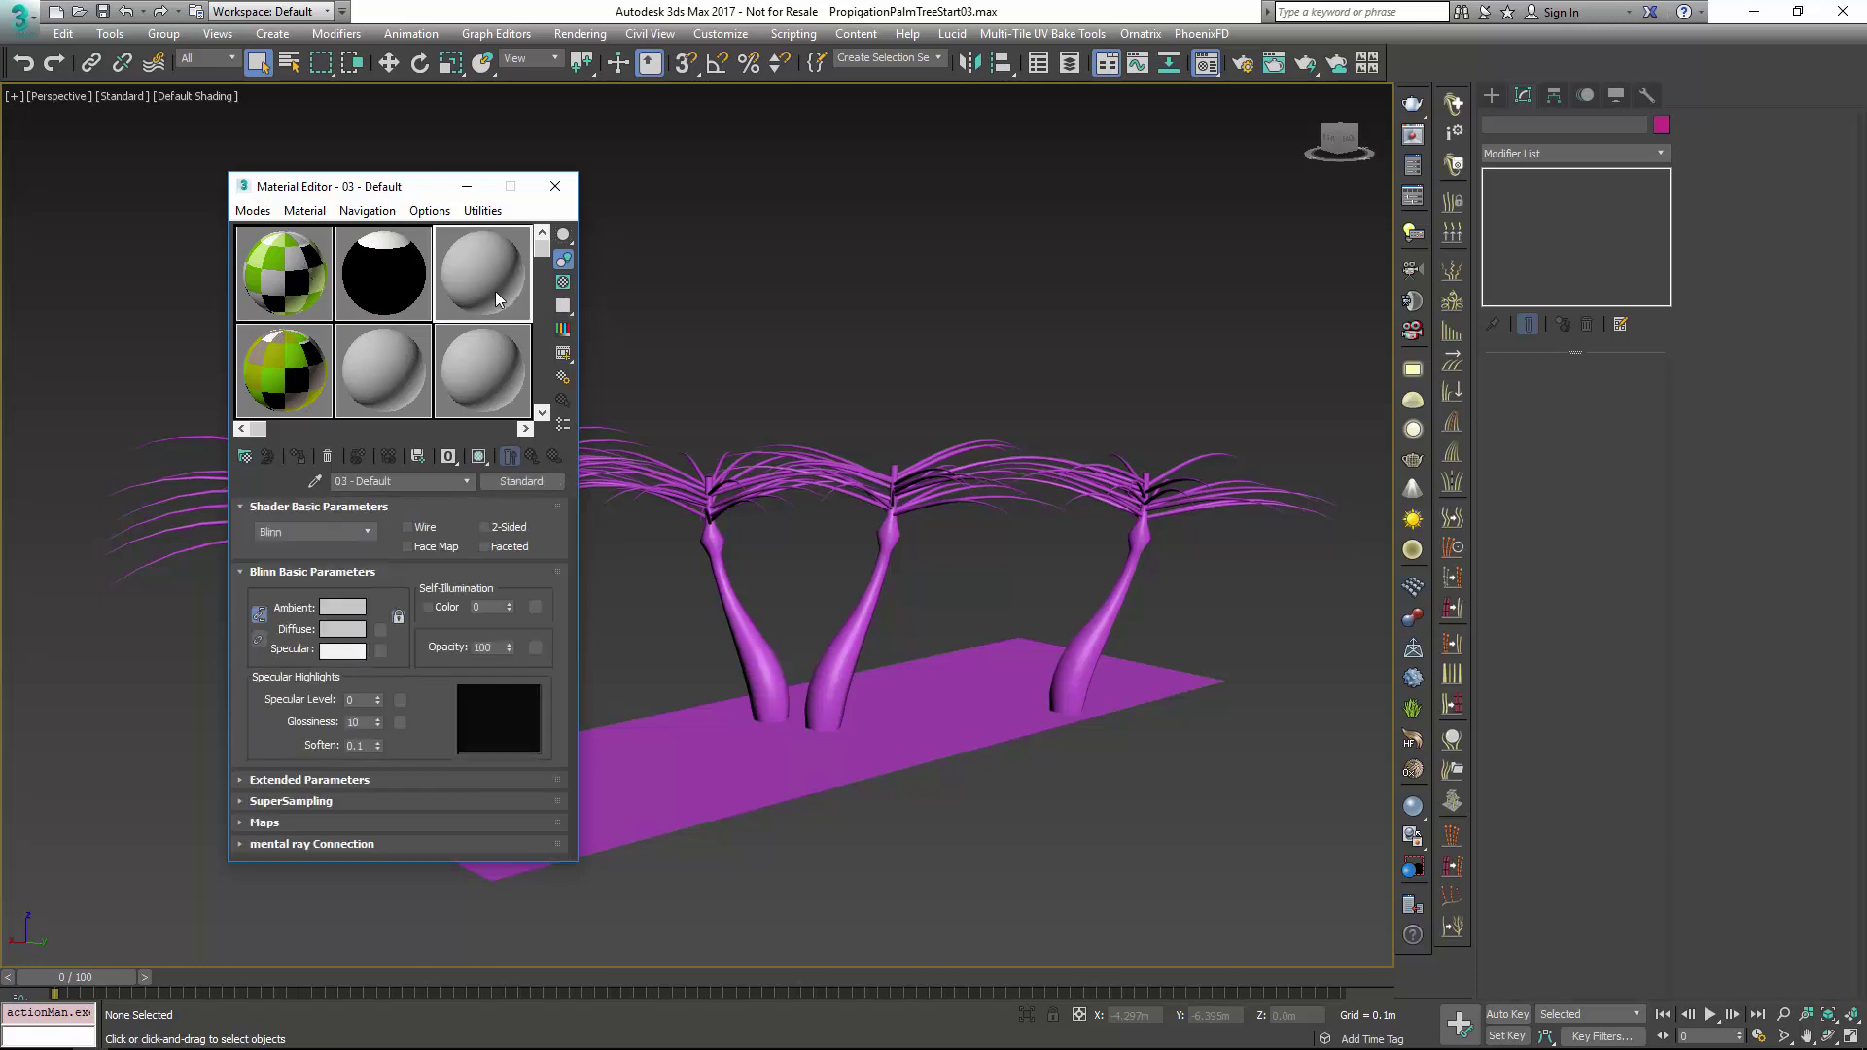
{"action": "left_click", "coordinate": [525, 482]}
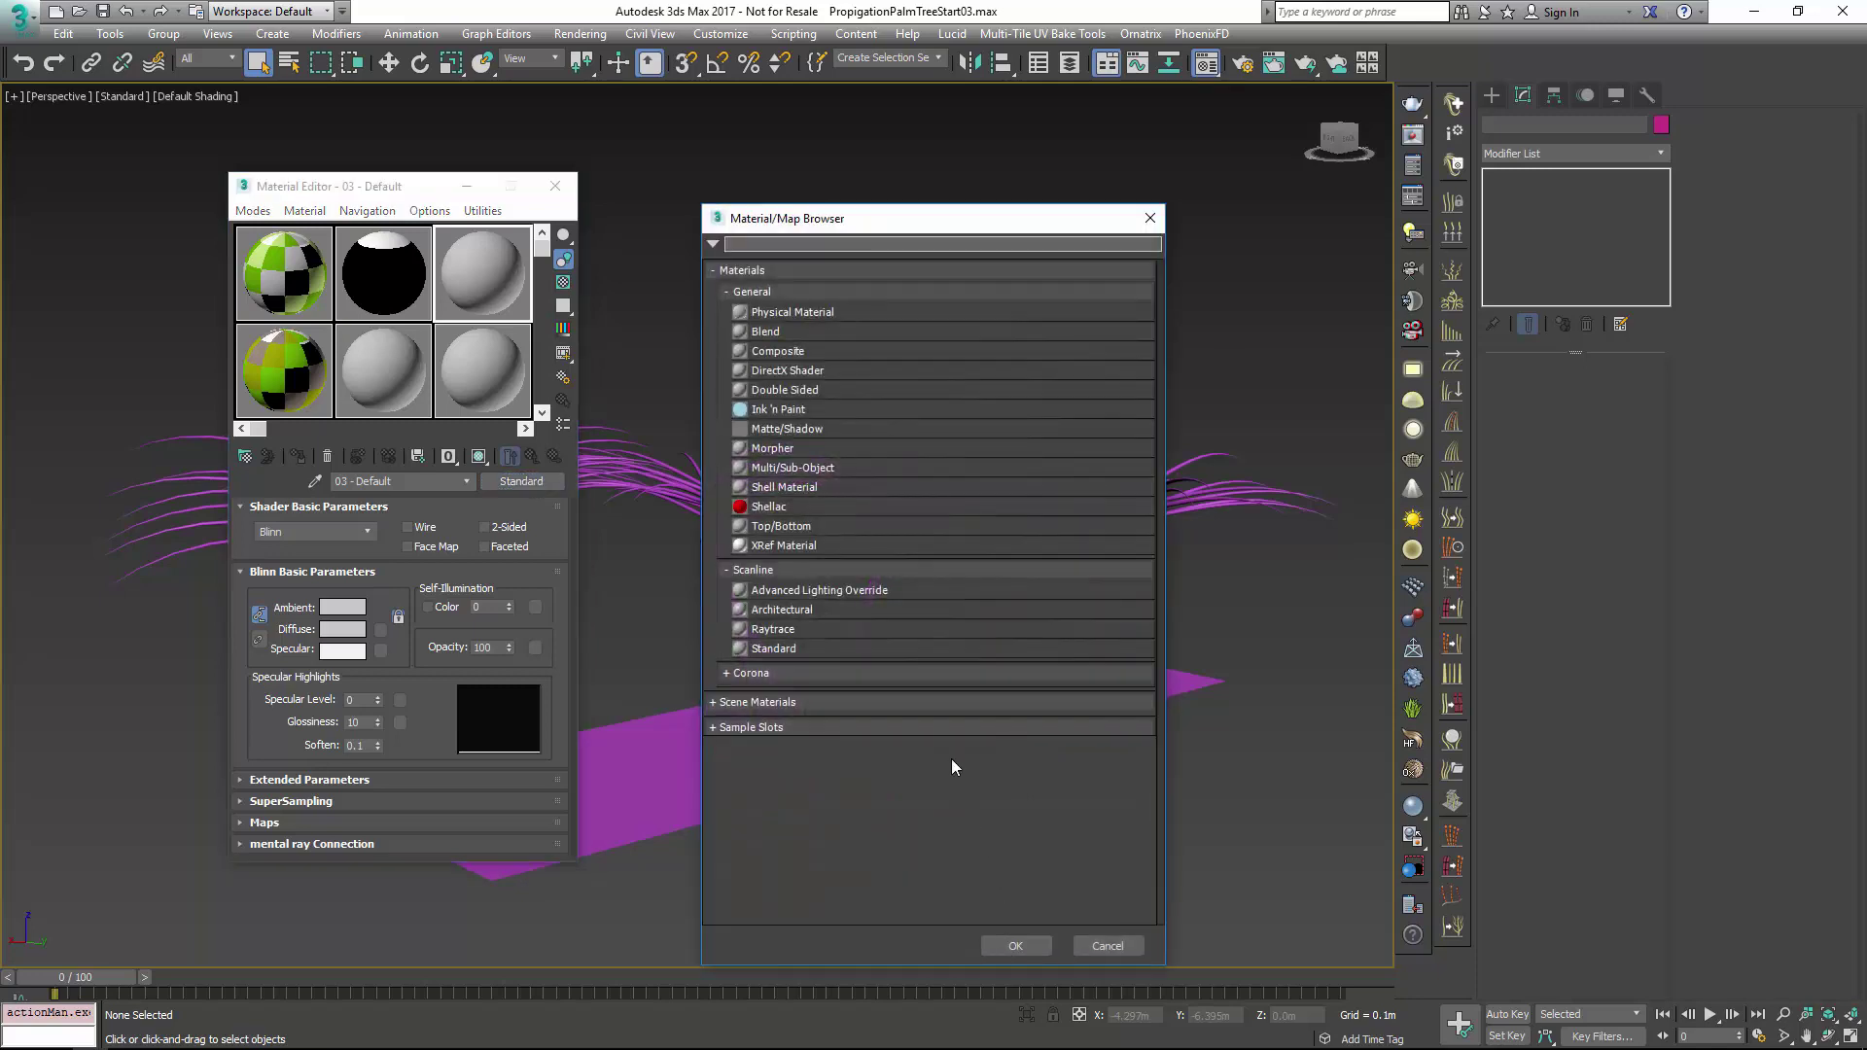
{"action": "double_click", "coordinate": [813, 464]}
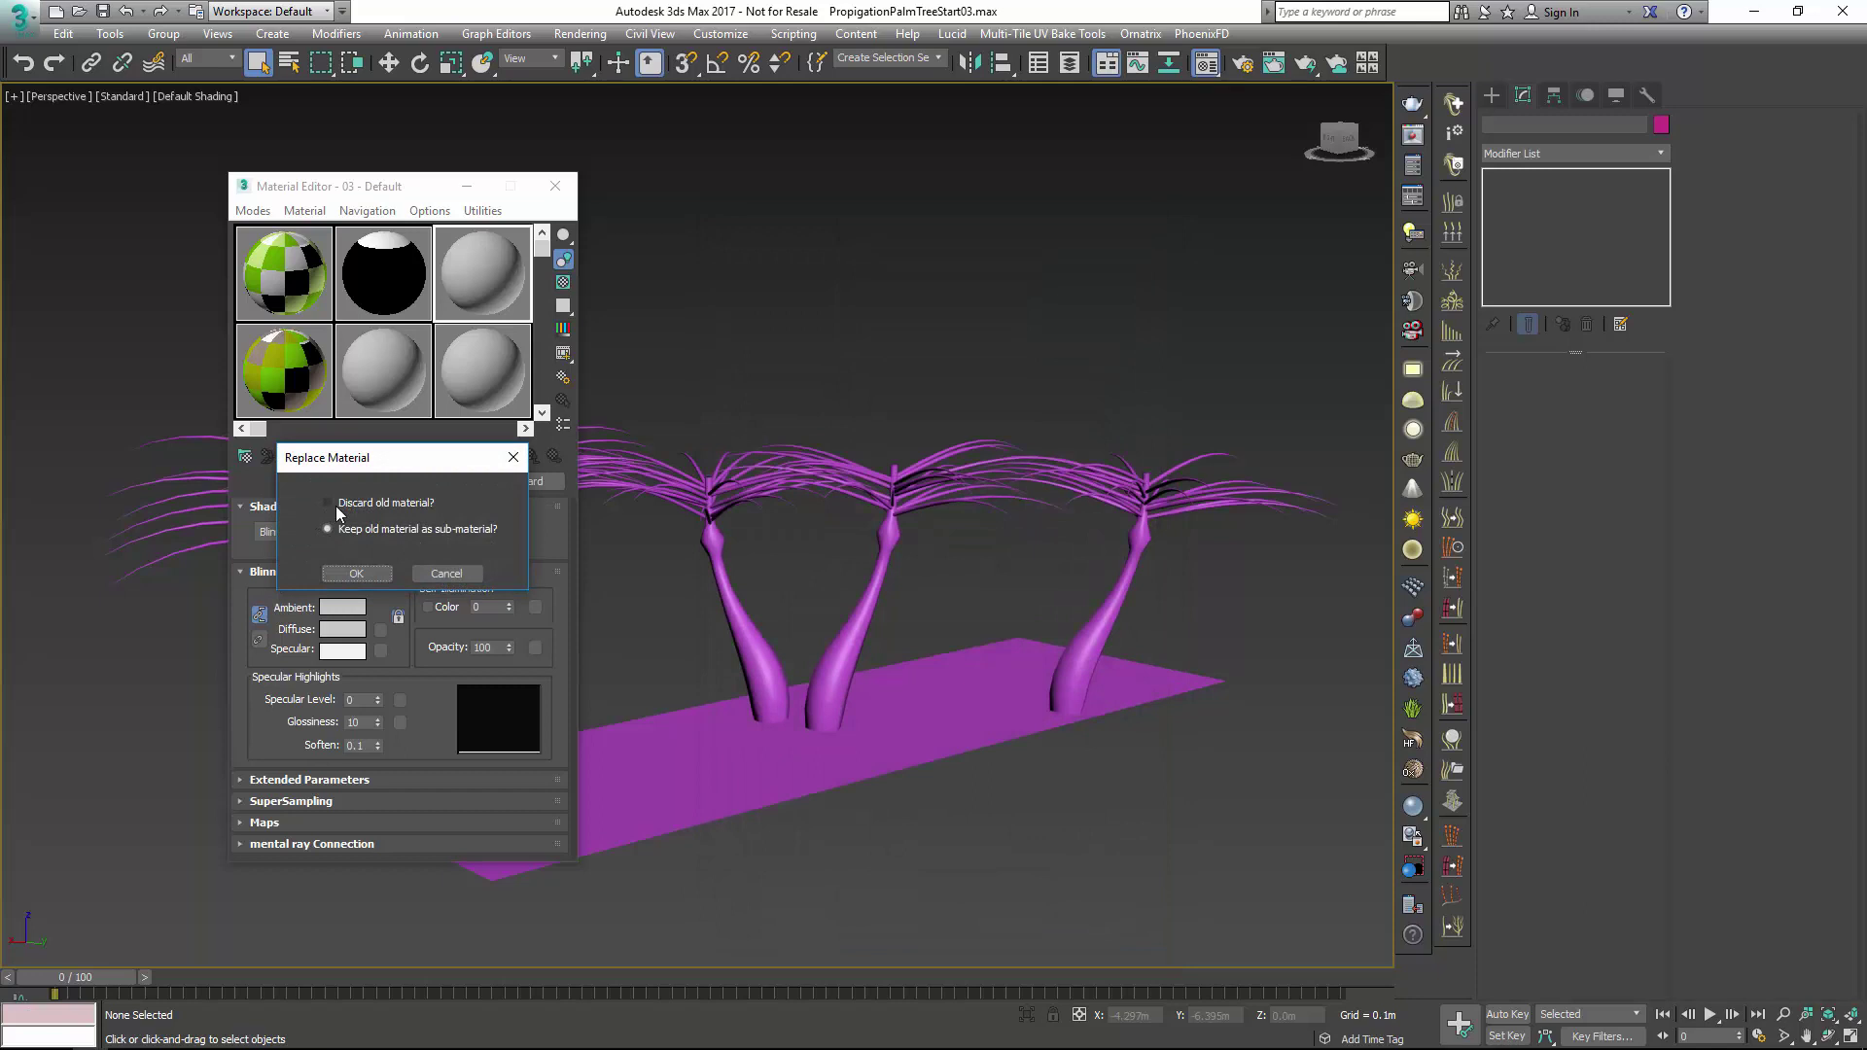
{"action": "left_click", "coordinate": [352, 573]}
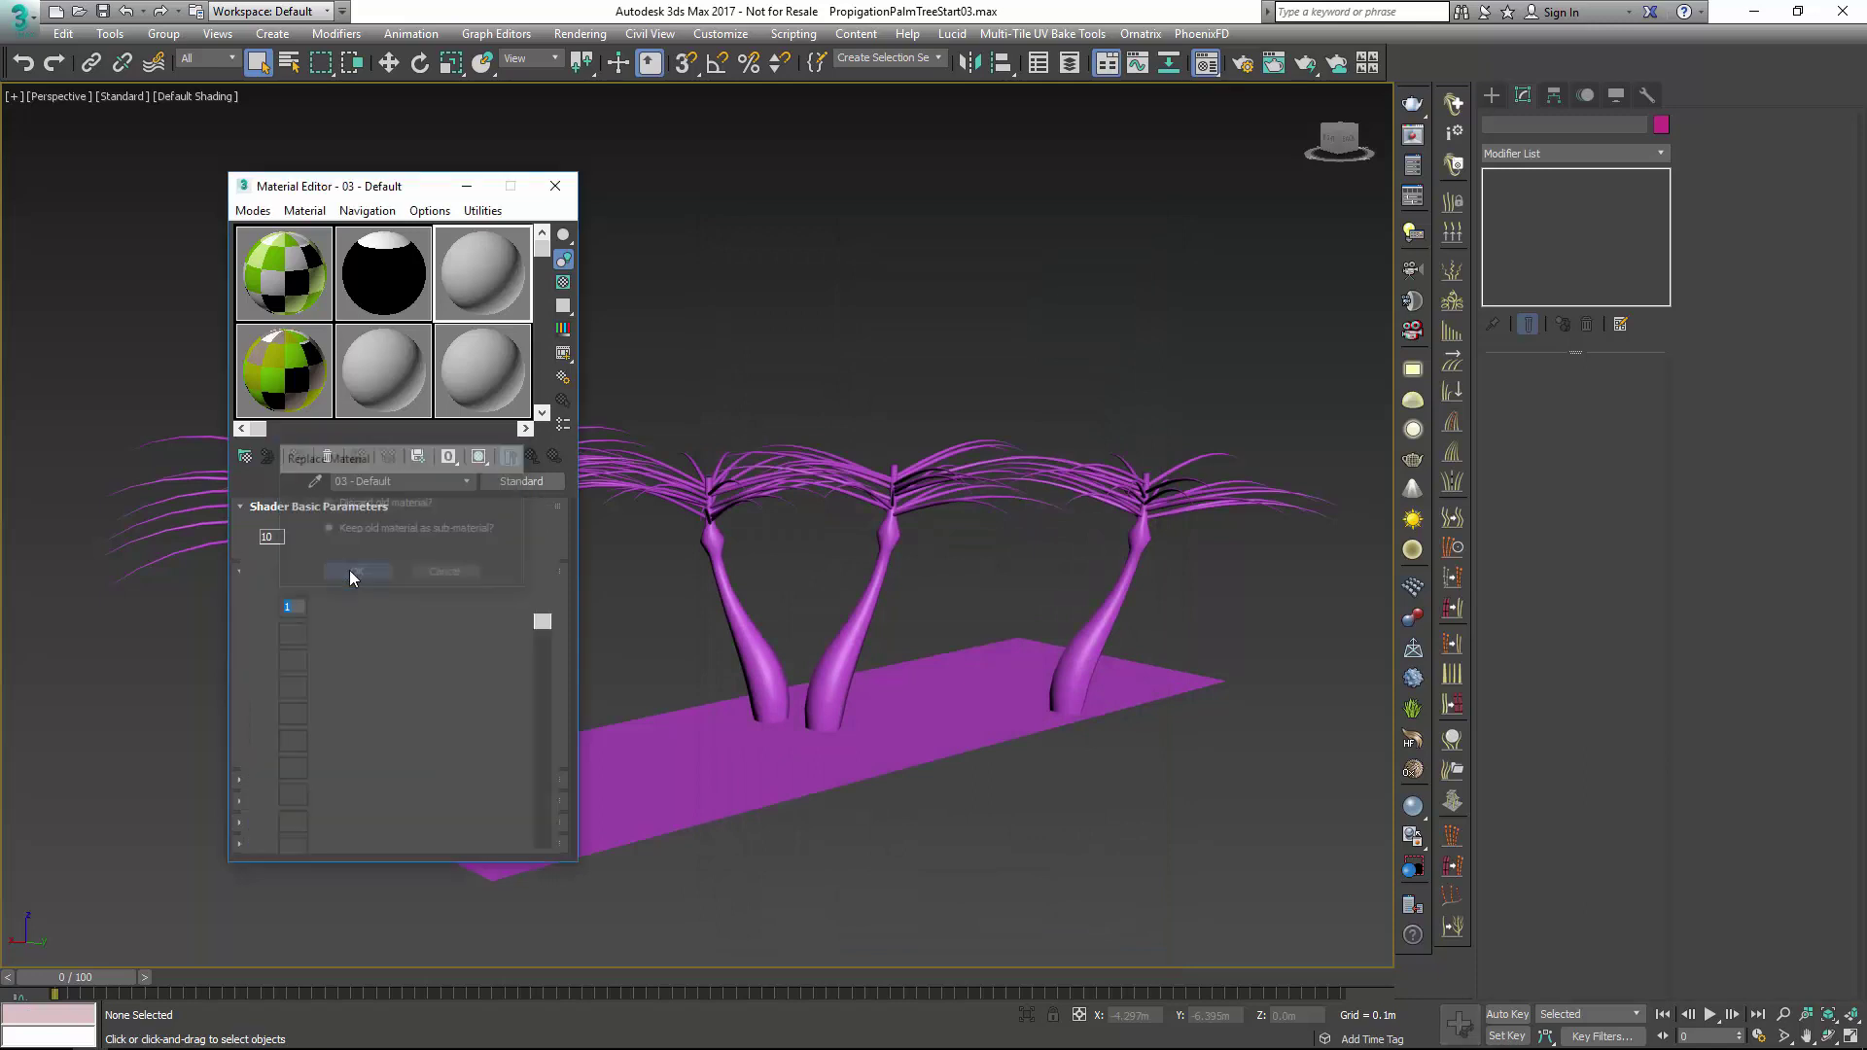
{"action": "left_click", "coordinate": [296, 540]}
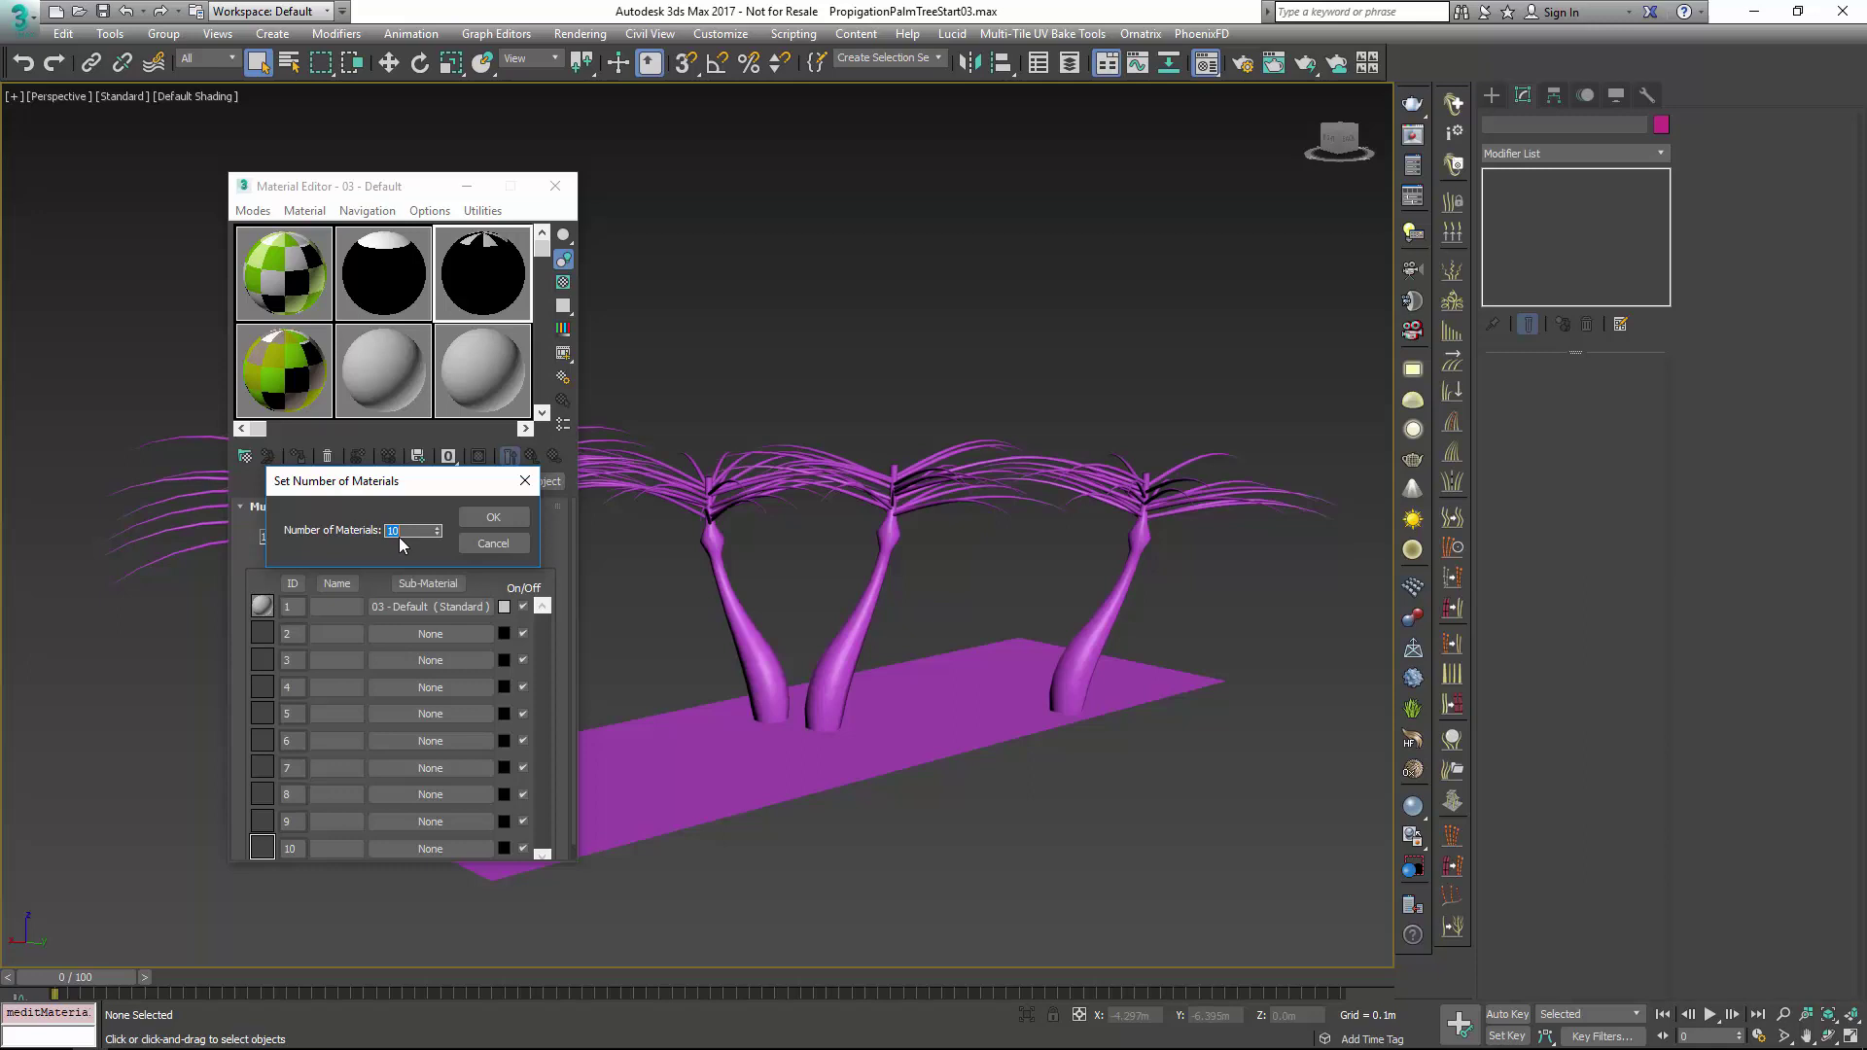
Use three sub-materials and copy sub-material 1 into slots 2 and 3
{"action": "left_click", "coordinate": [498, 525]}
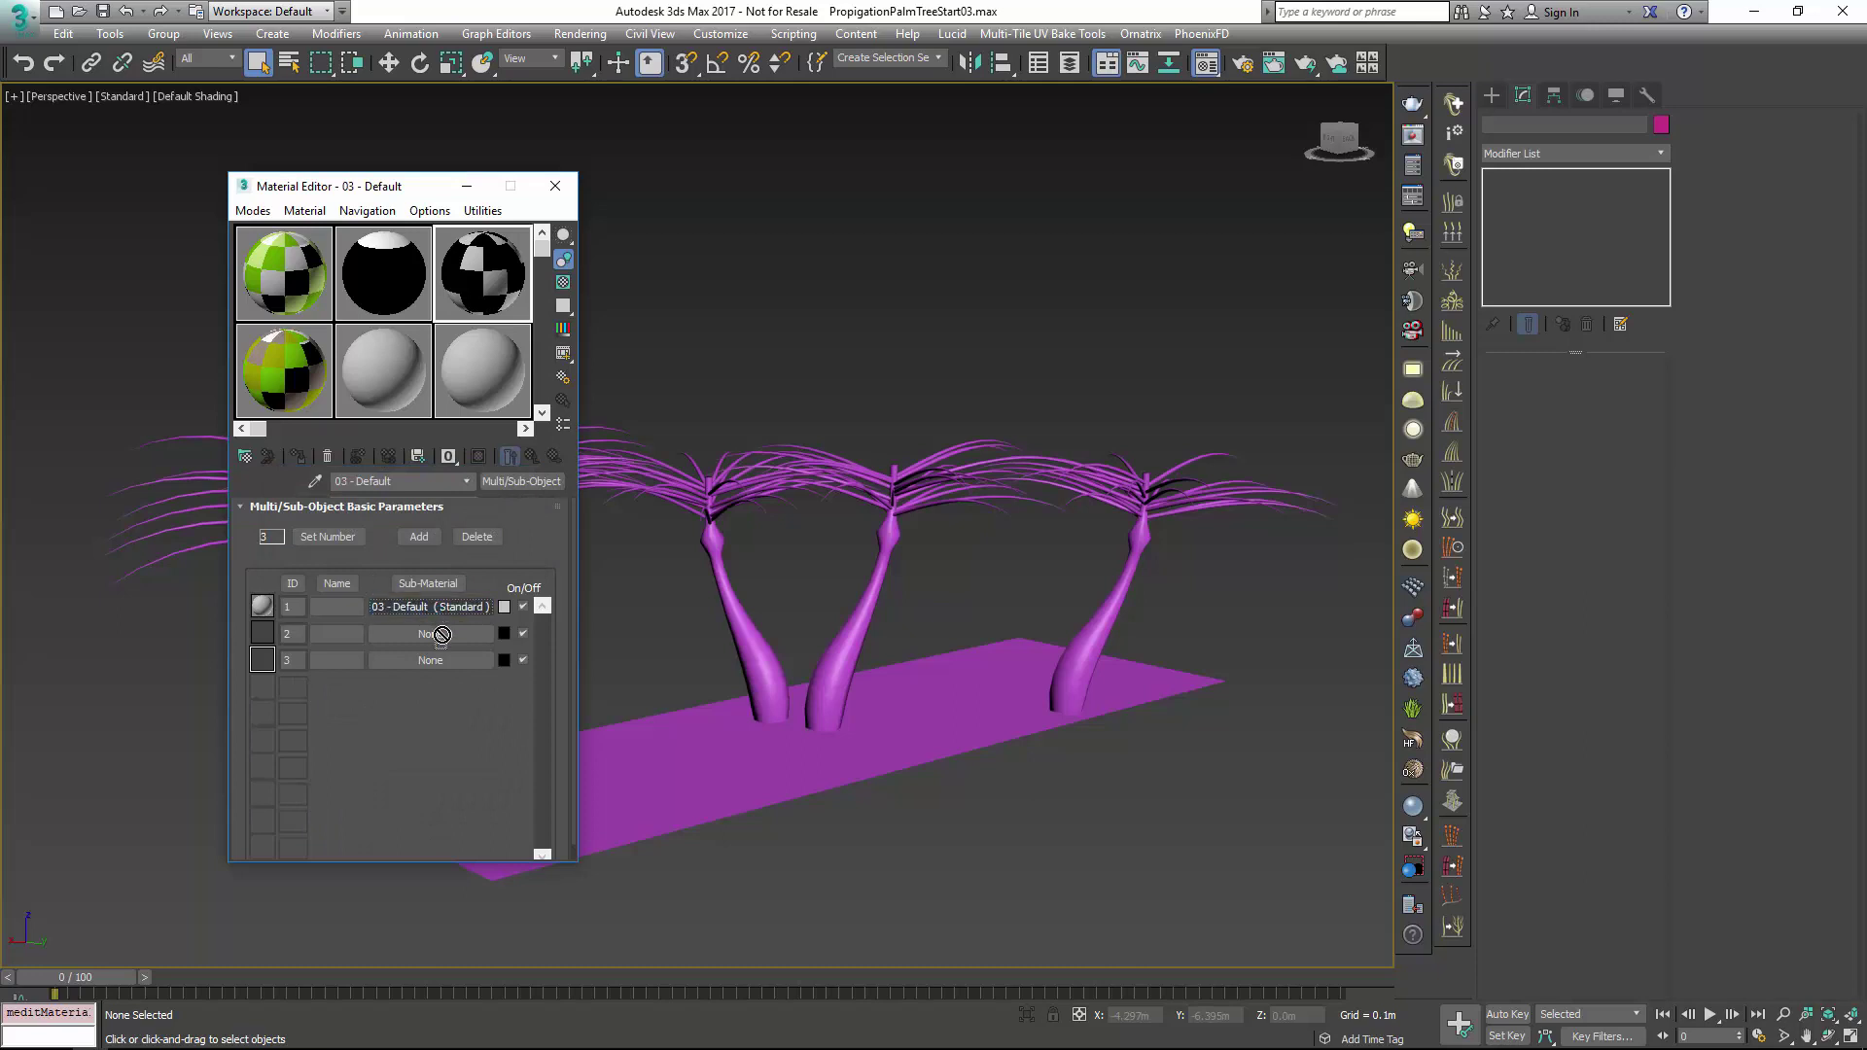
{"action": "left_click_drag", "start_coordinate": [434, 636], "coordinate": [435, 637]}
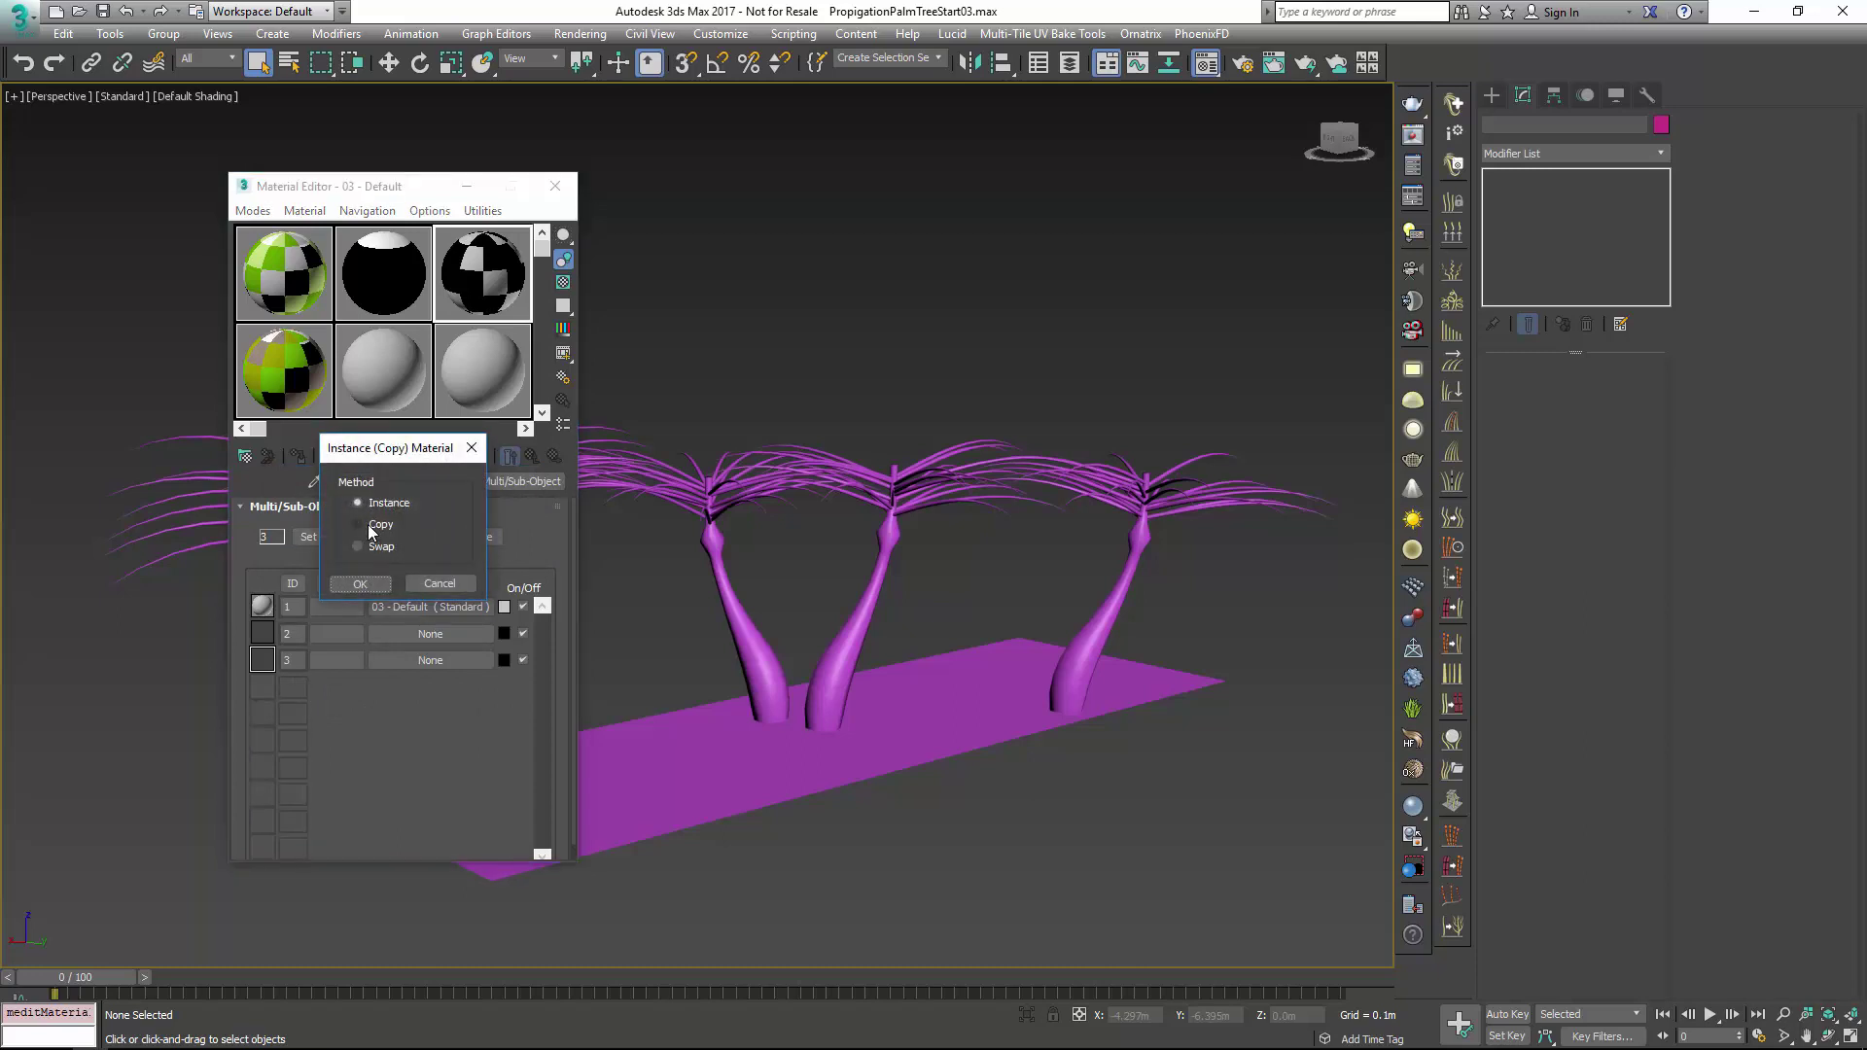
{"action": "left_click", "coordinate": [359, 584]}
{"action": "left_click_drag", "start_coordinate": [431, 634], "coordinate": [432, 661]}
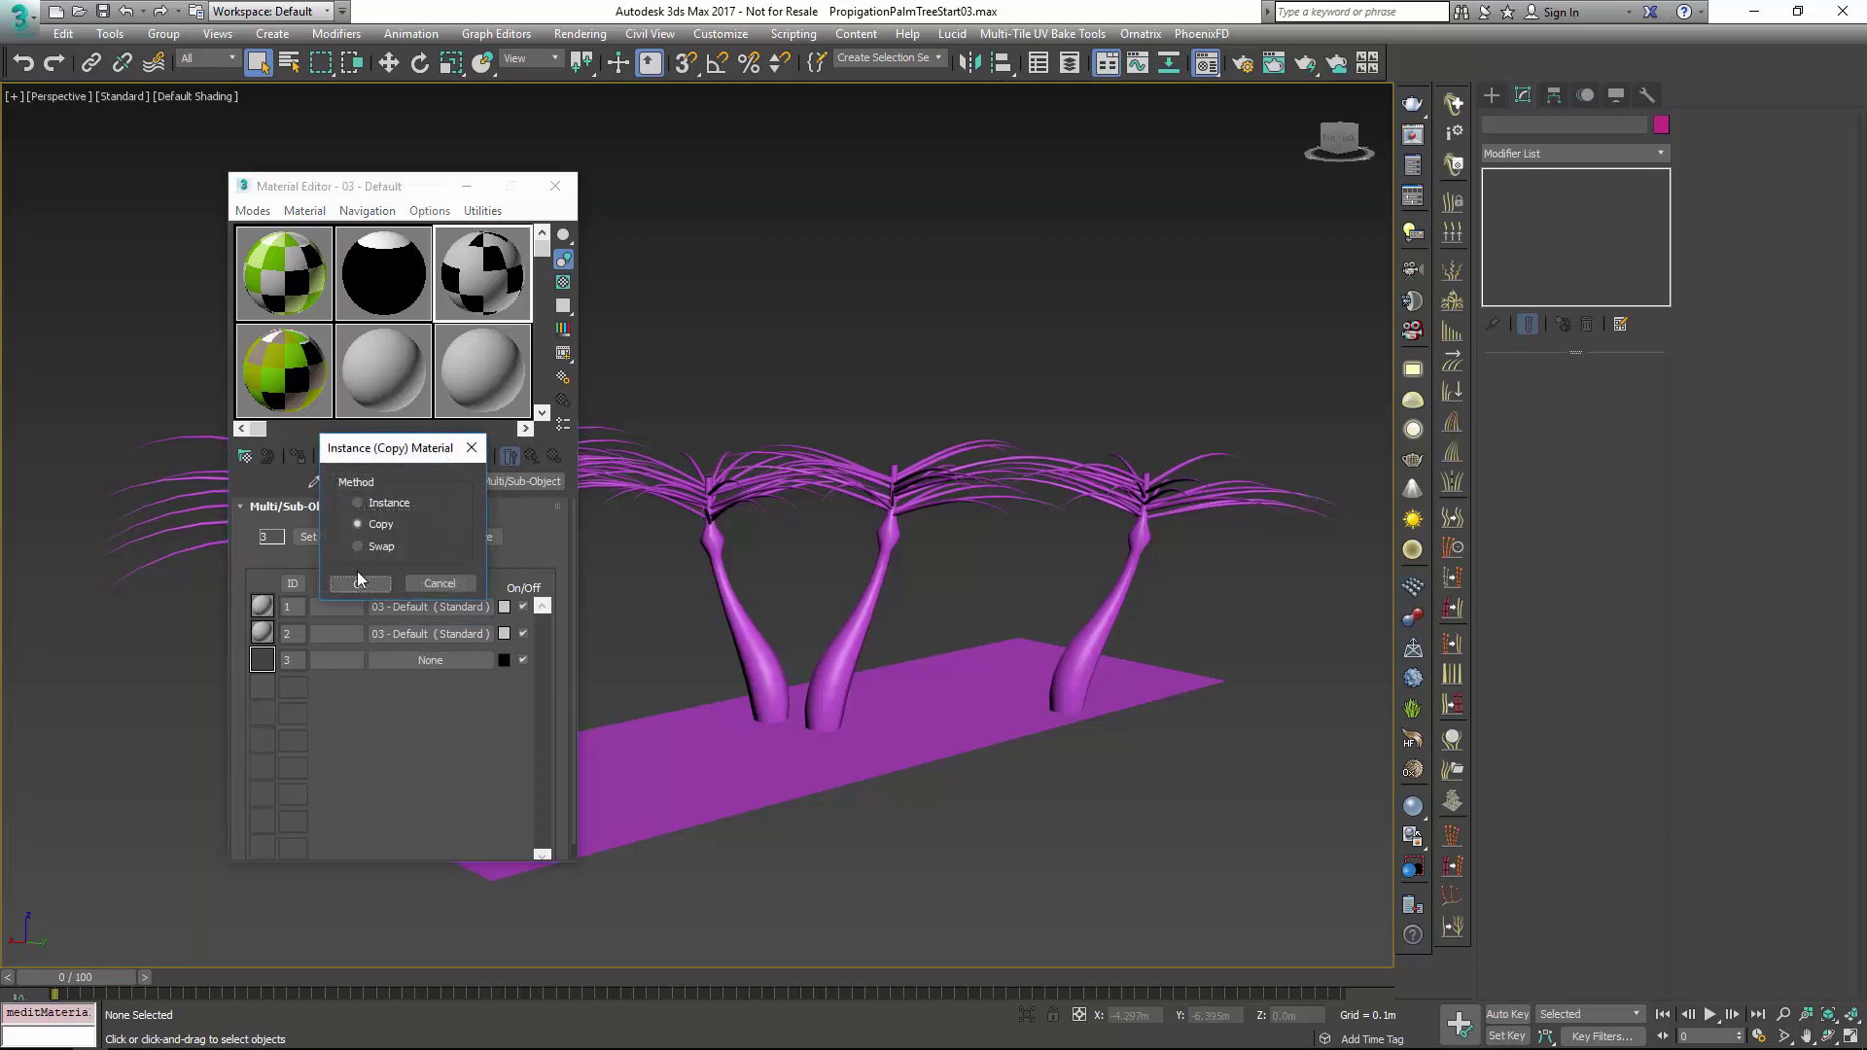
{"action": "left_click", "coordinate": [360, 583]}
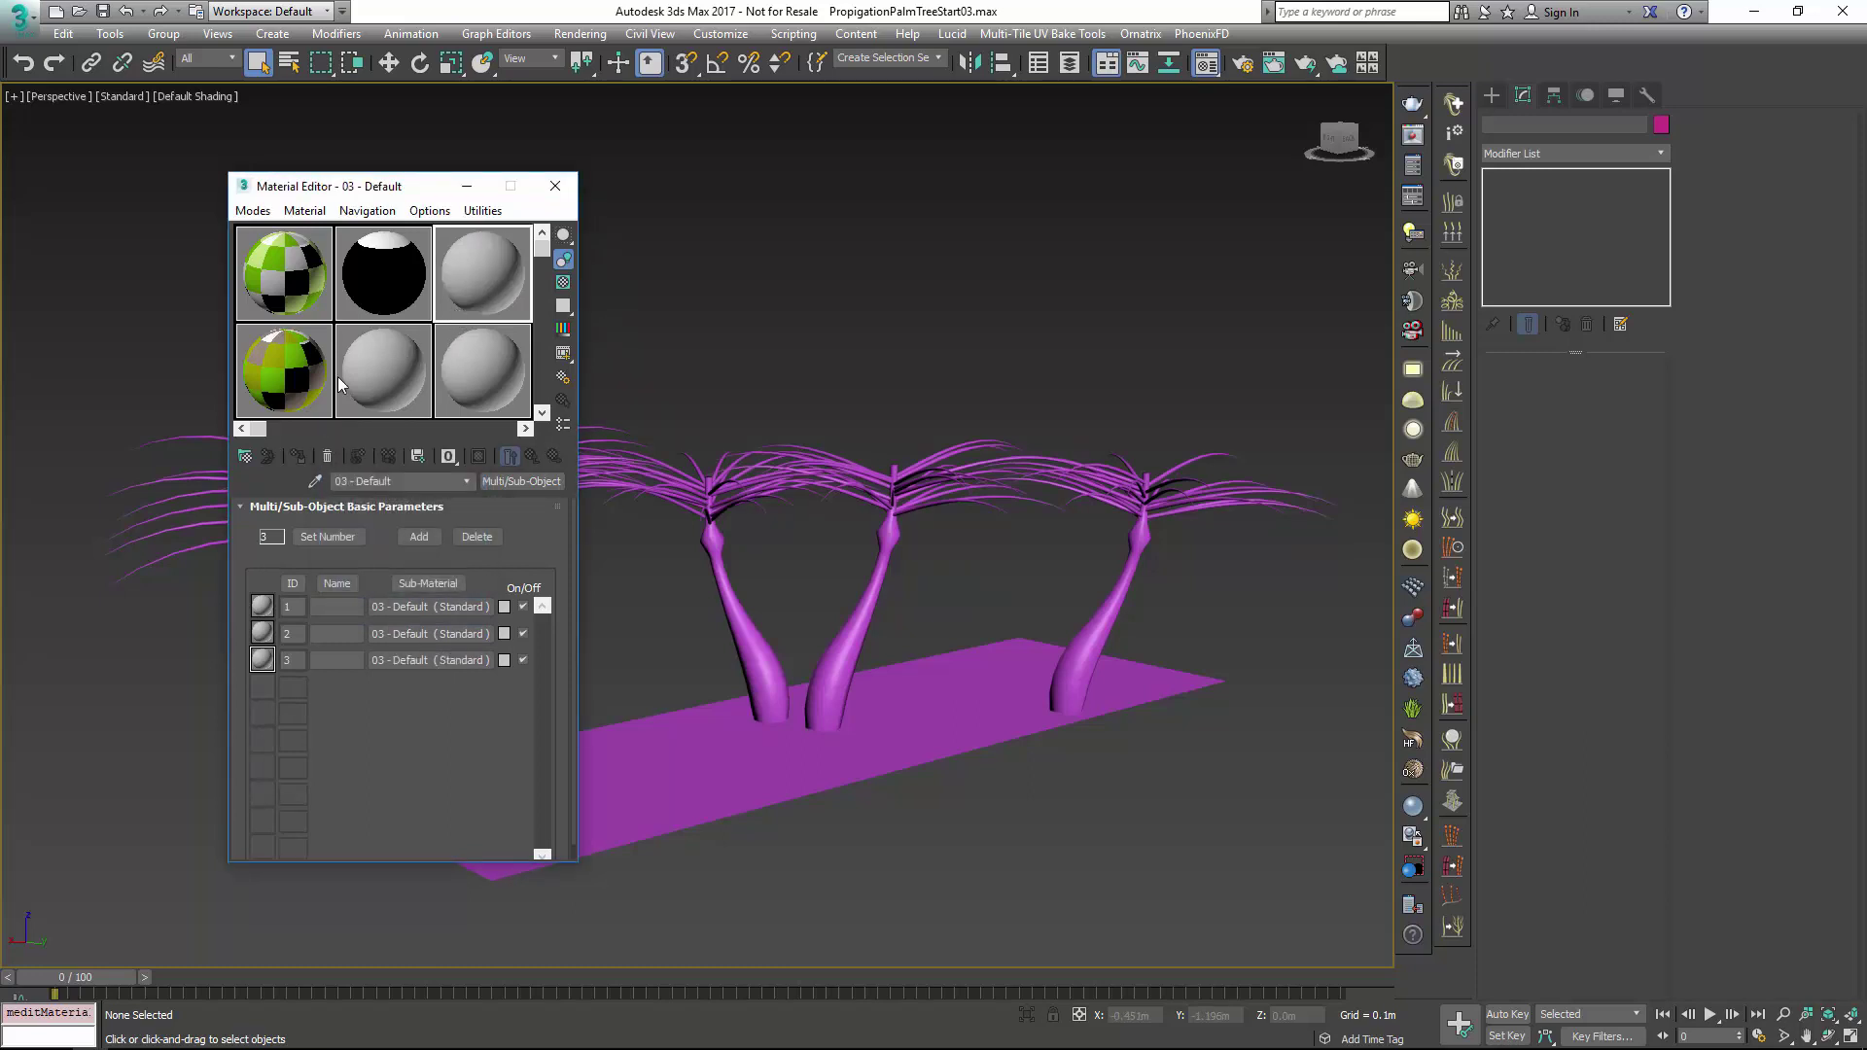
Assign the Multi/Sub-Object material to the selected palm tree object
{"action": "left_click", "coordinate": [734, 498]}
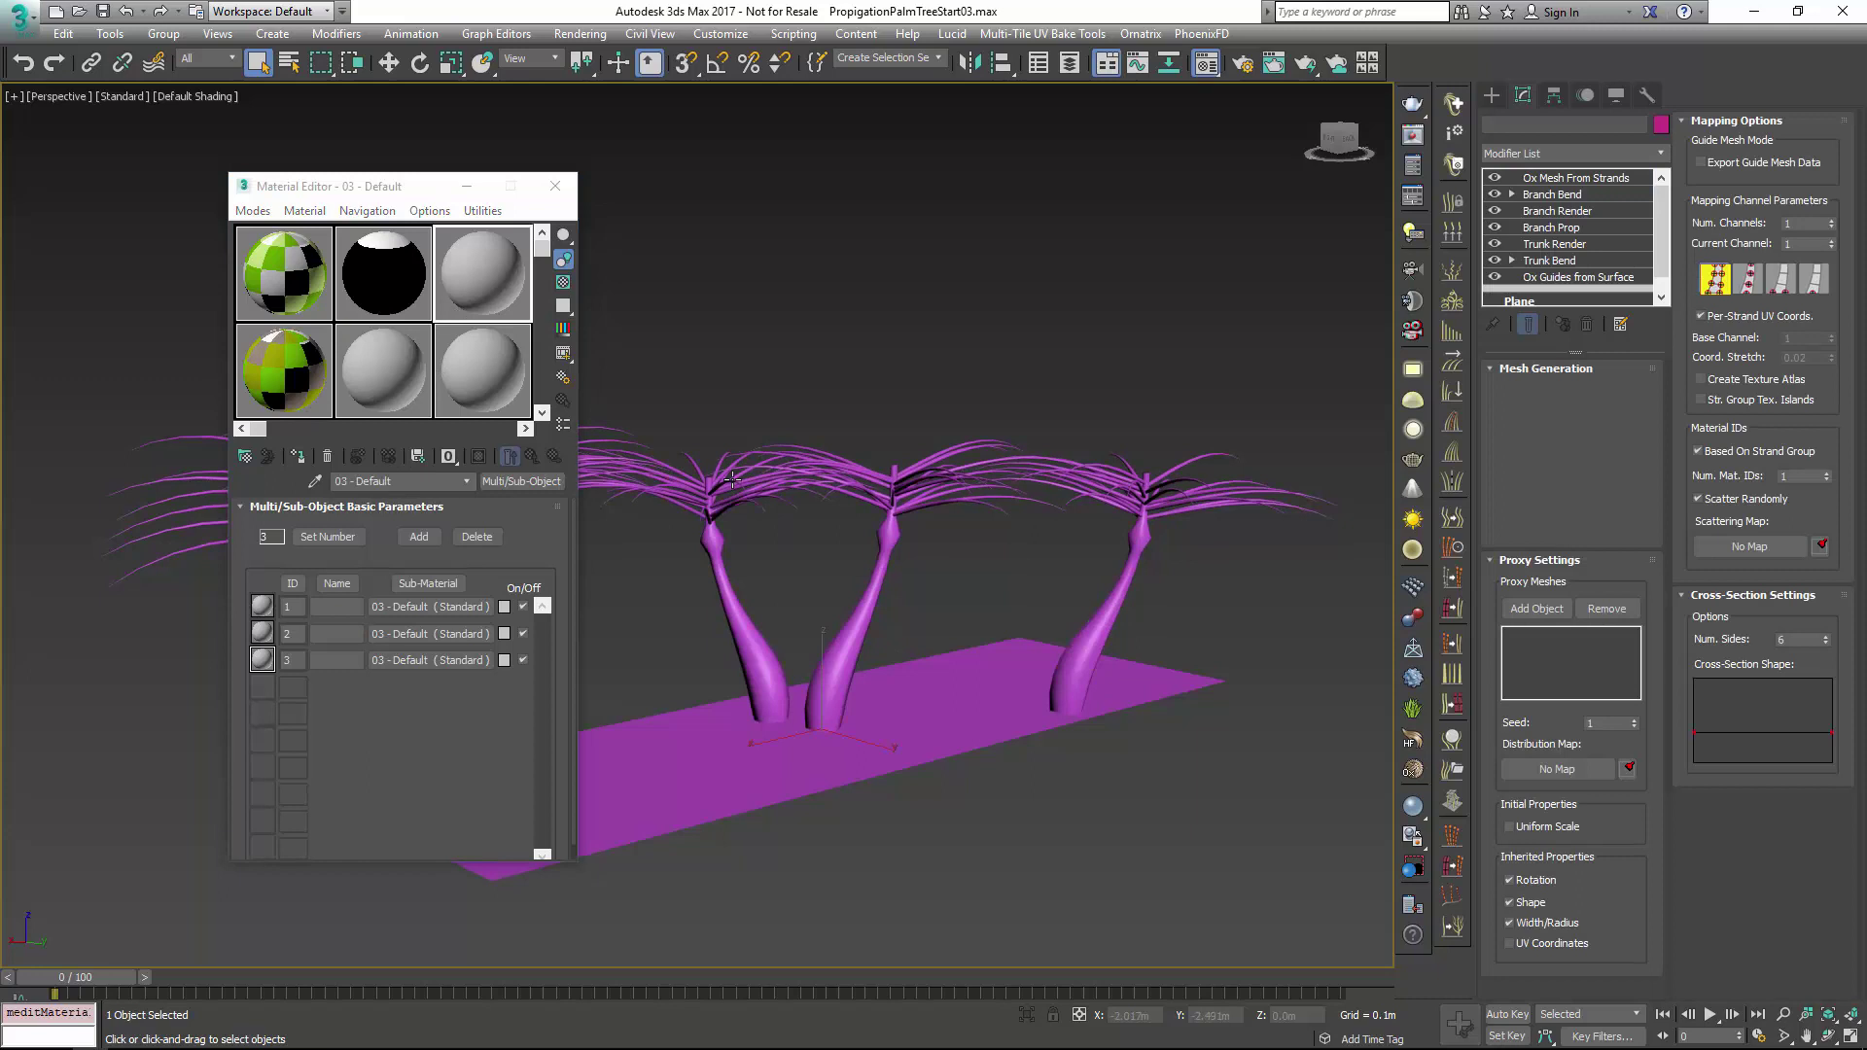
{"action": "left_click", "coordinate": [297, 456]}
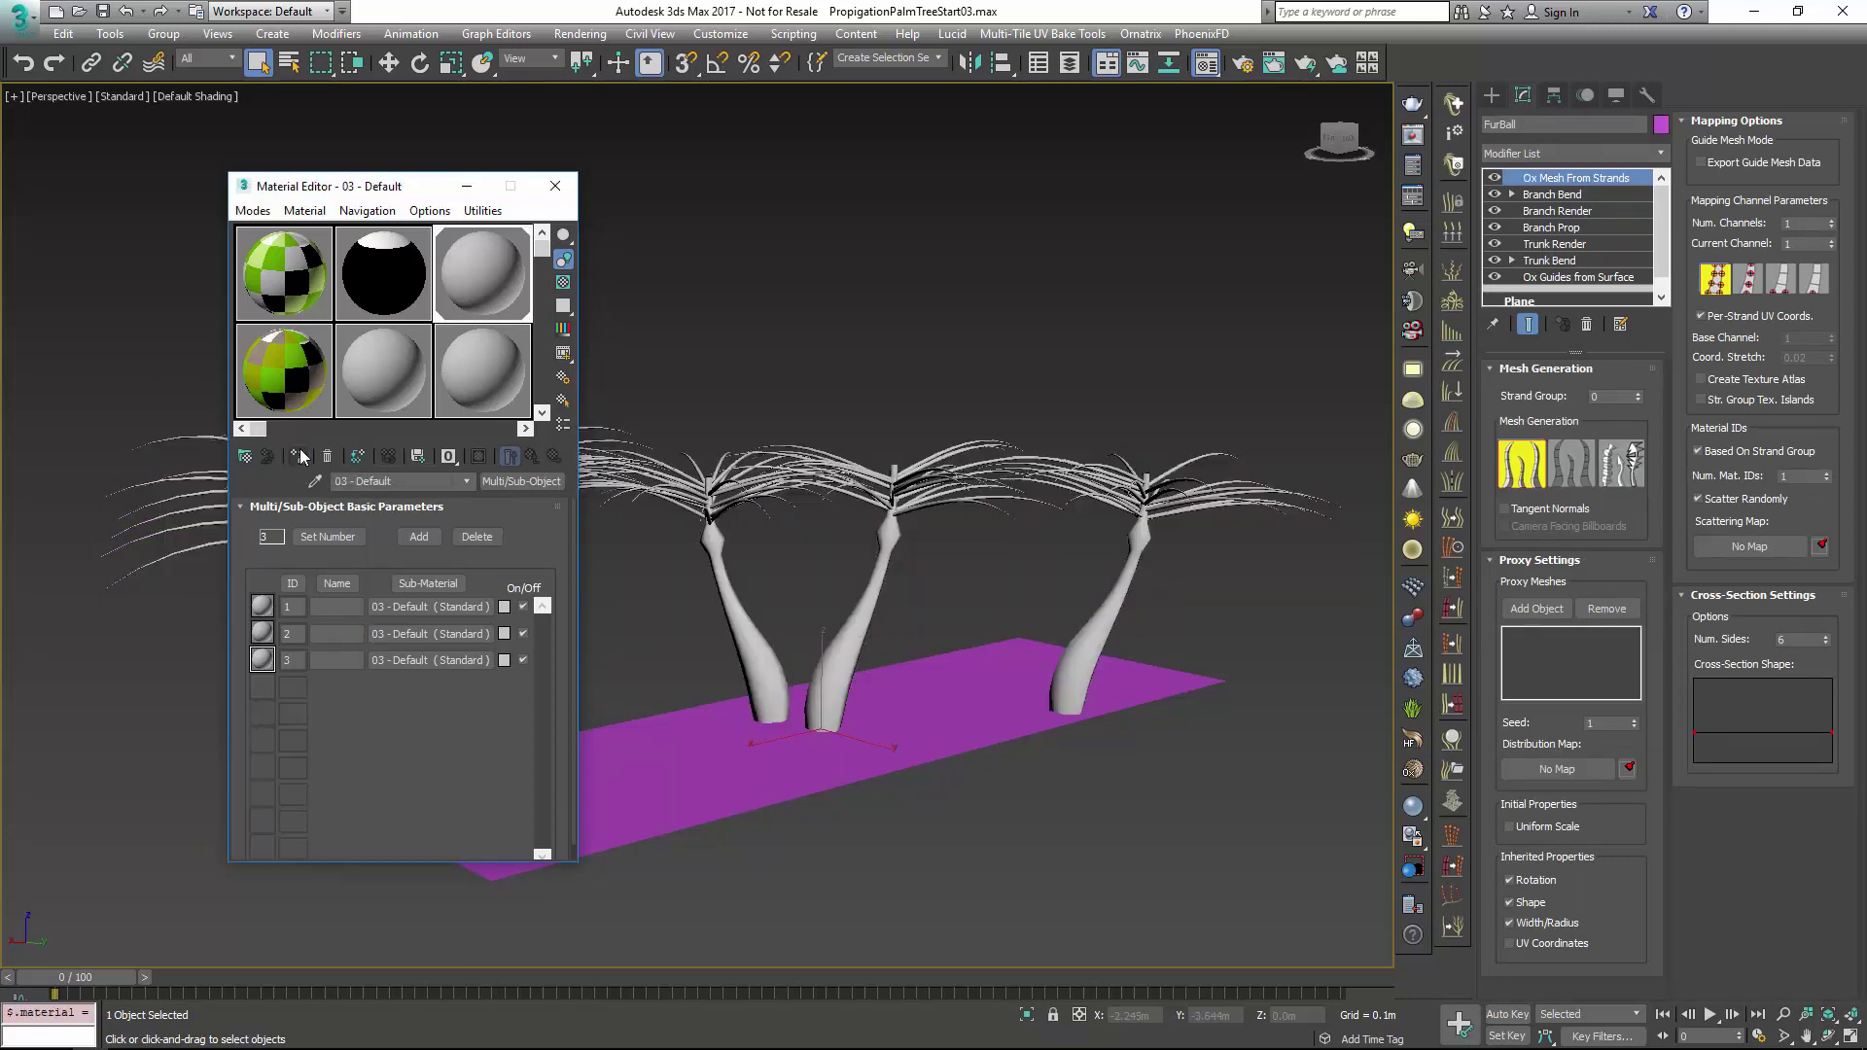
{"action": "left_click", "coordinate": [1533, 122]}
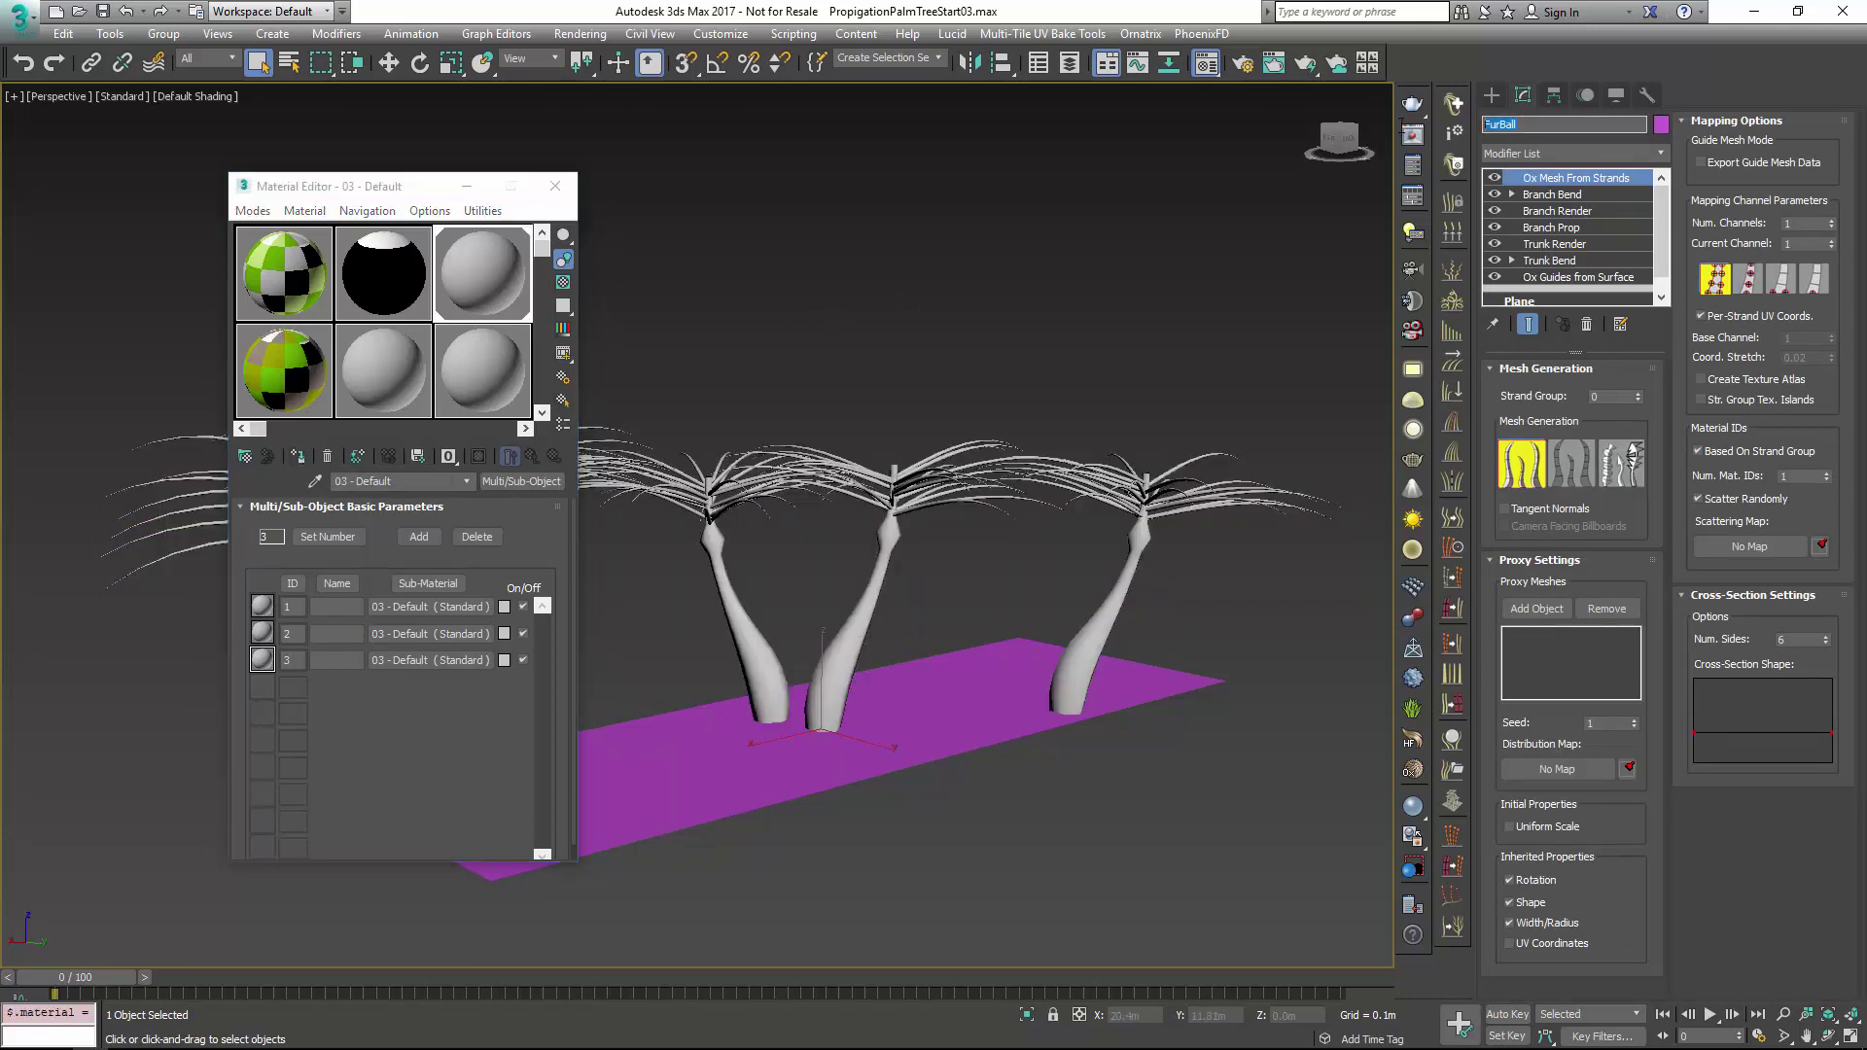
Rename the object 'Palm Trees' and name the sub-materials Trunk, Branch and Leaves
{"action": "type", "text": "Palm Trees"}
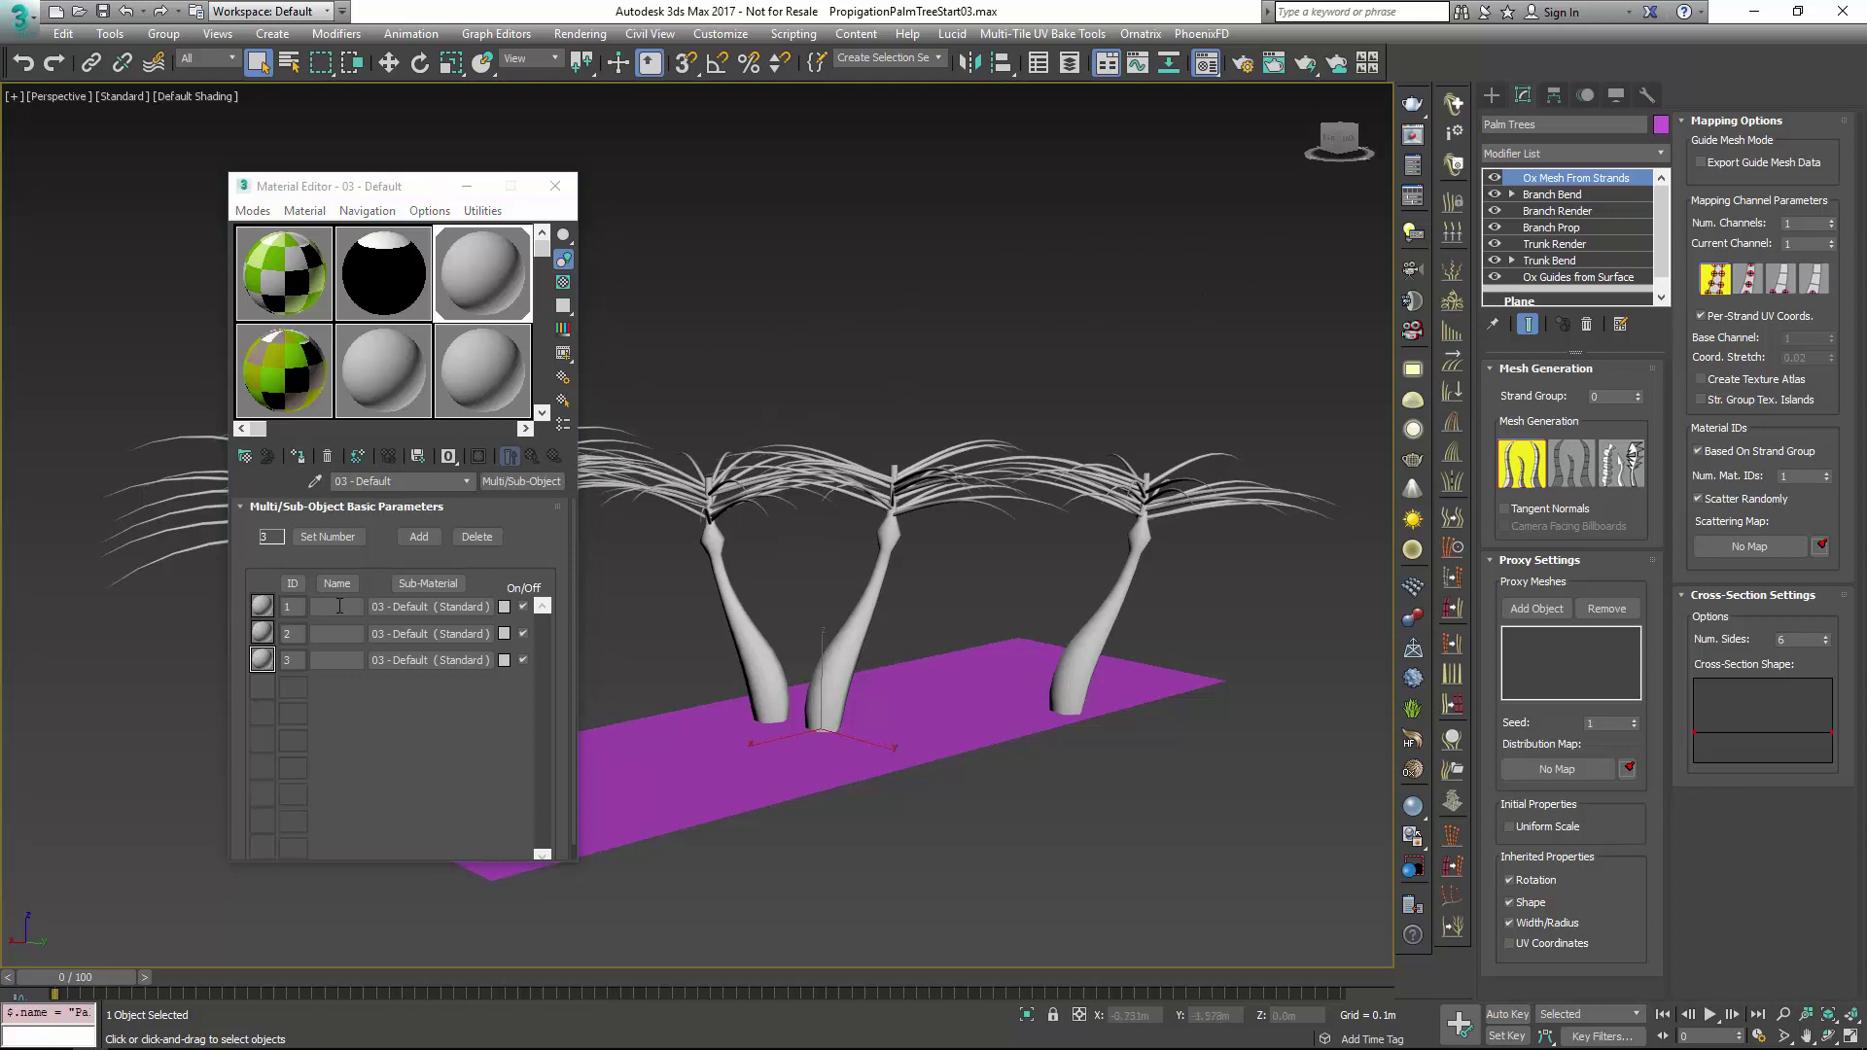
{"action": "left_click", "coordinate": [292, 608]}
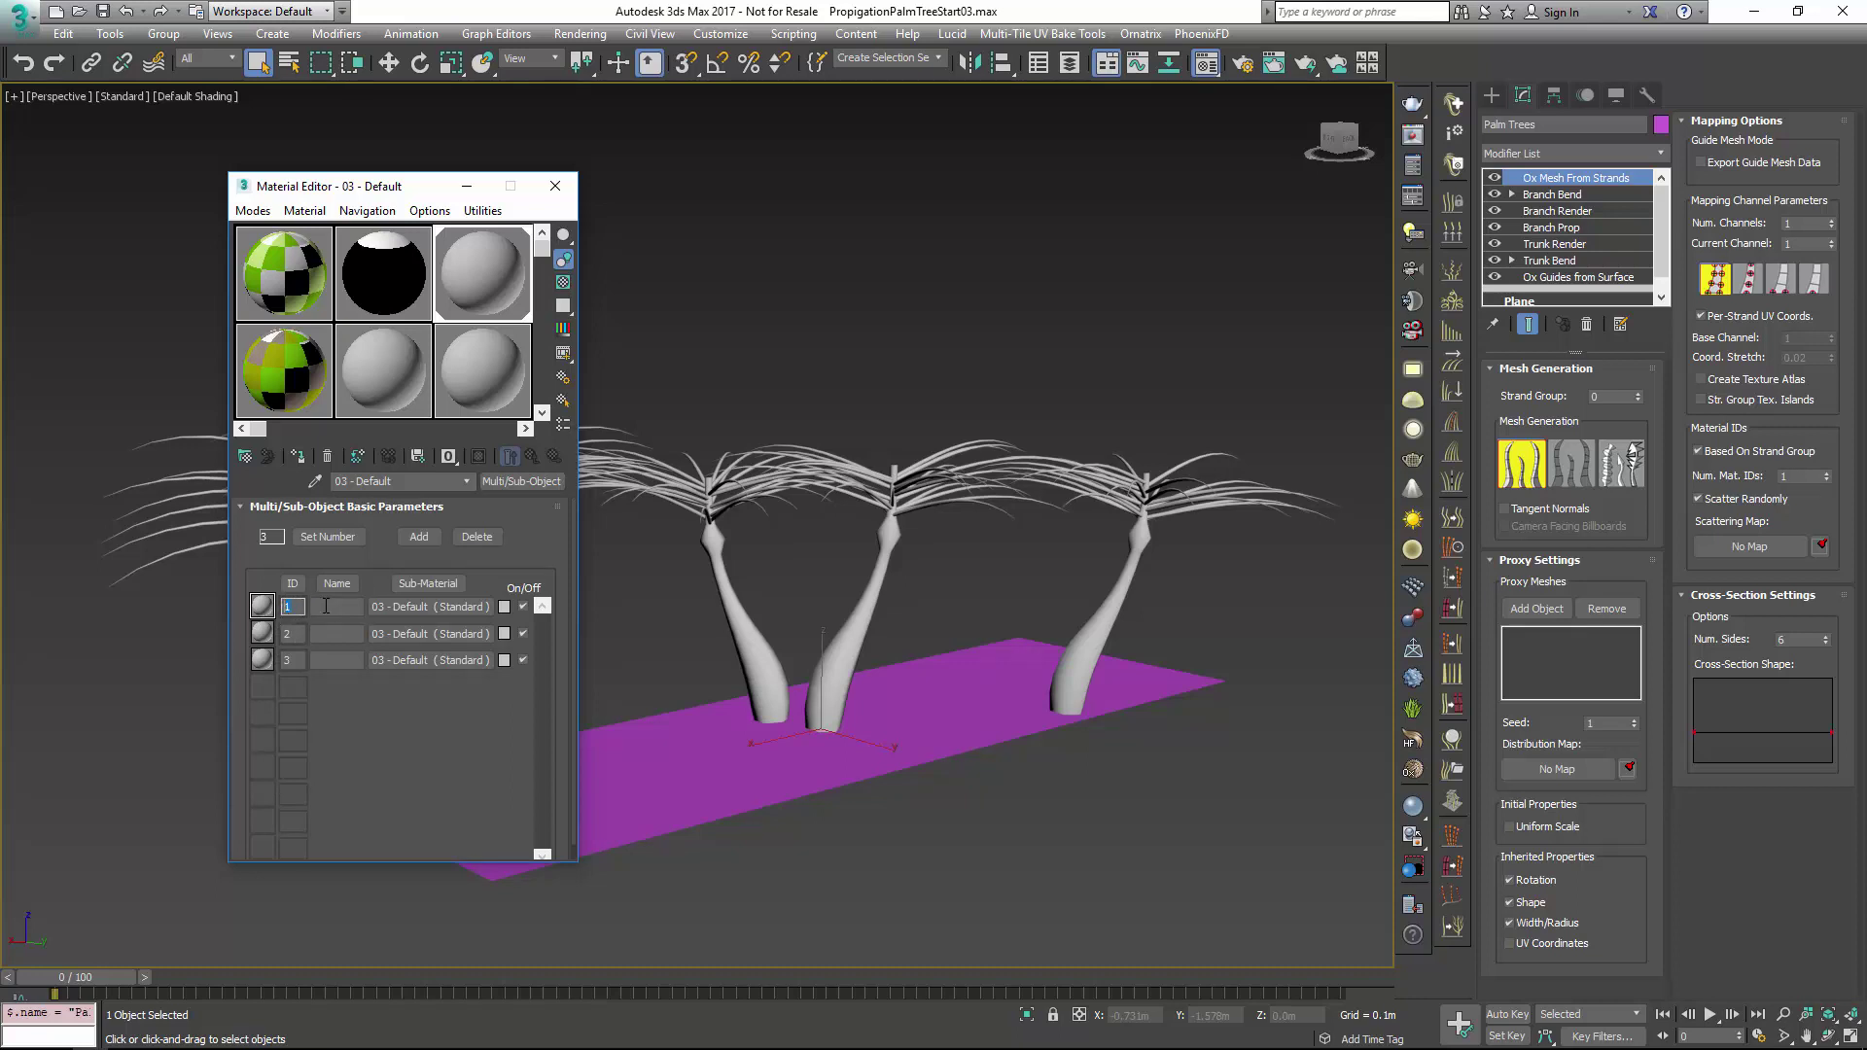
{"action": "left_click", "coordinate": [329, 609]}
{"action": "type", "text": "Trunk"}
{"action": "left_click", "coordinate": [329, 633]}
{"action": "left_click", "coordinate": [328, 661]}
{"action": "type", "text": "Leaves"}
{"action": "key", "text": "Return"}
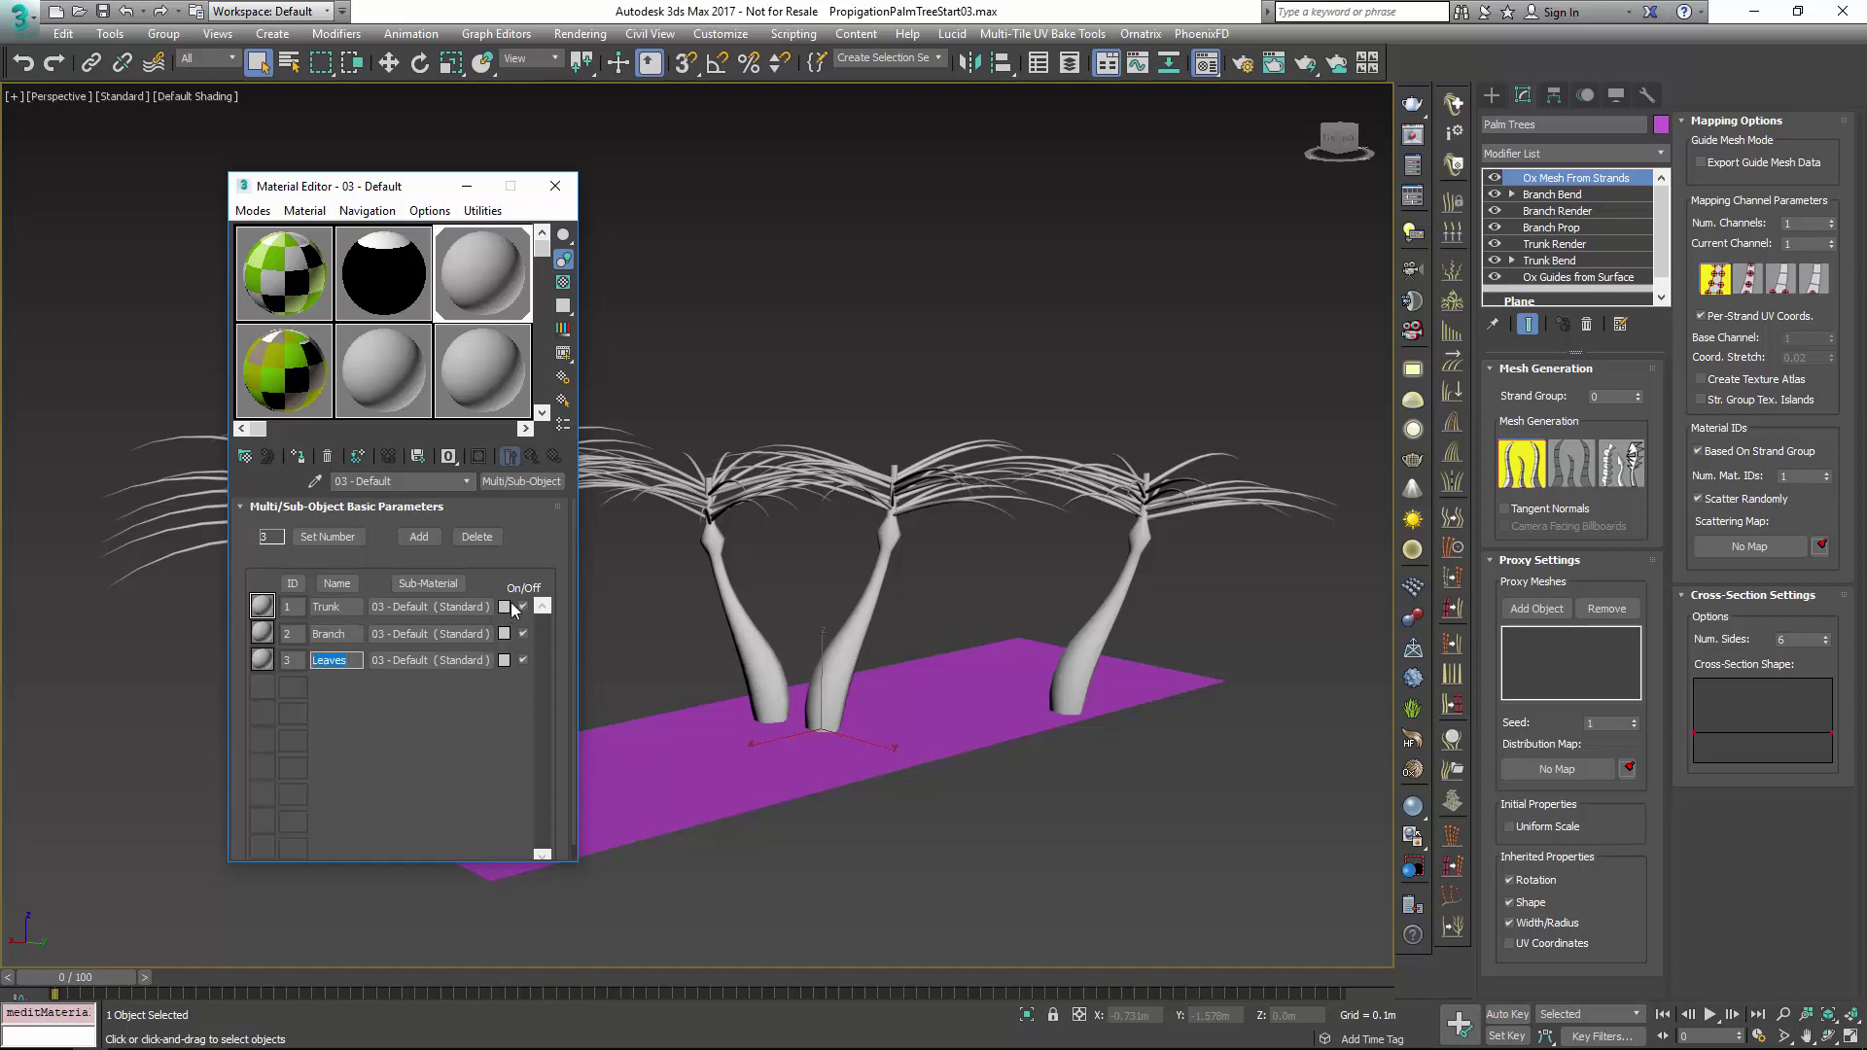
Give the Trunk sub-material a greyish dark brown colour
{"action": "left_click", "coordinate": [504, 607]}
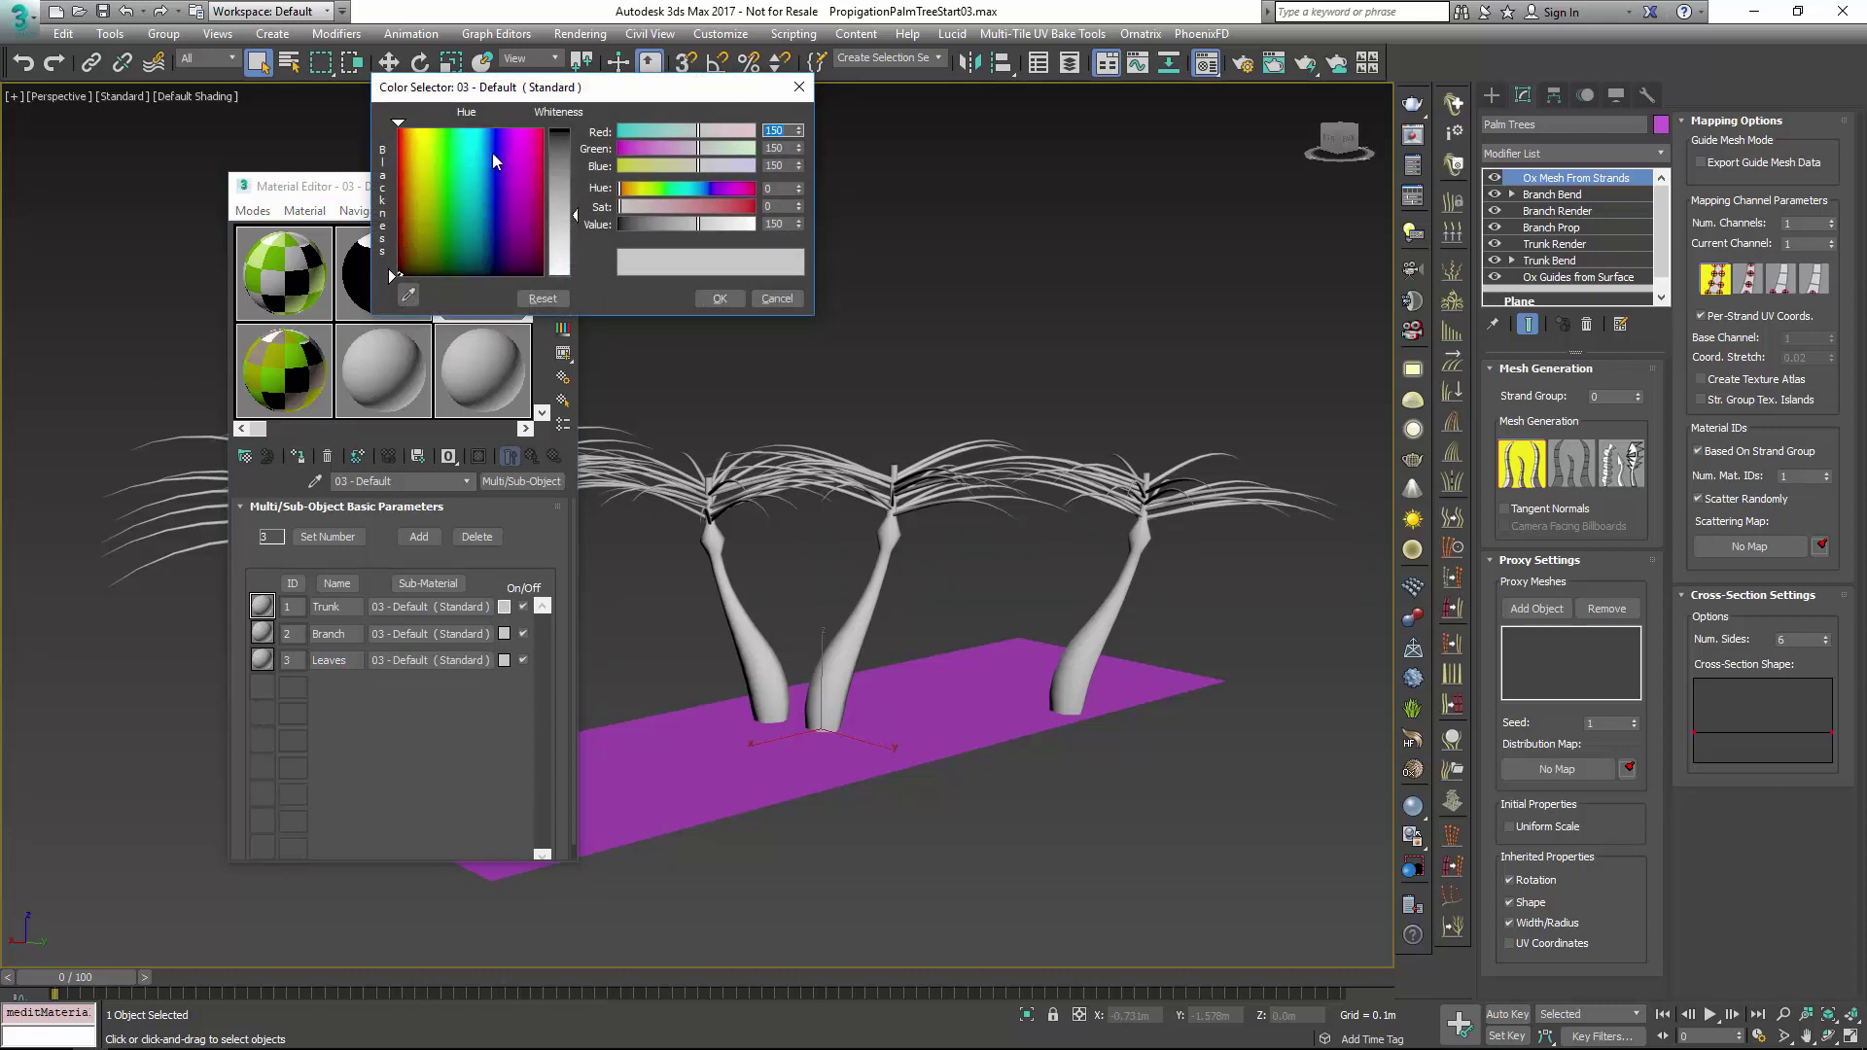
{"action": "mouse_move", "coordinate": [453, 184]}
{"action": "left_mouse_down"}
{"action": "mouse_move", "coordinate": [434, 252]}
{"action": "mouse_move", "coordinate": [522, 207]}
{"action": "mouse_move", "coordinate": [418, 268]}
{"action": "left_mouse_up"}
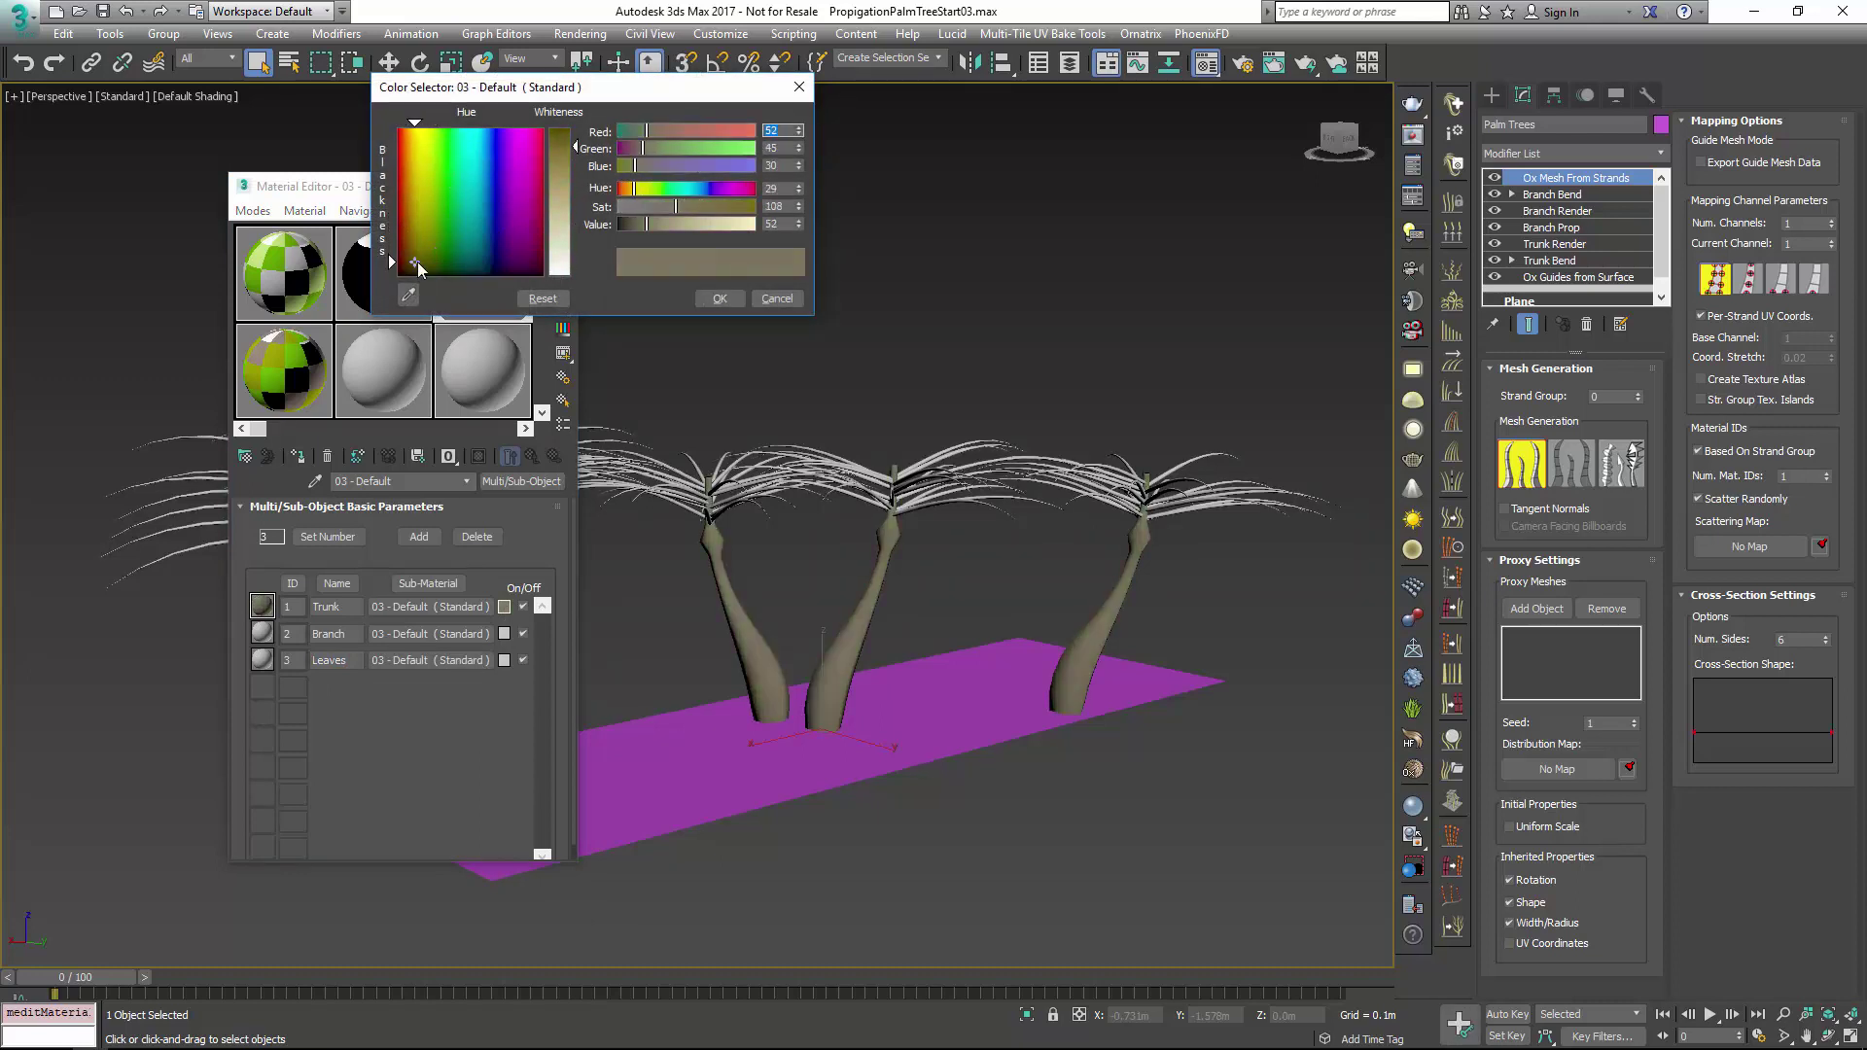
{"action": "left_click_drag", "start_coordinate": [676, 208], "coordinate": [651, 216]}
{"action": "left_click", "coordinate": [719, 300]}
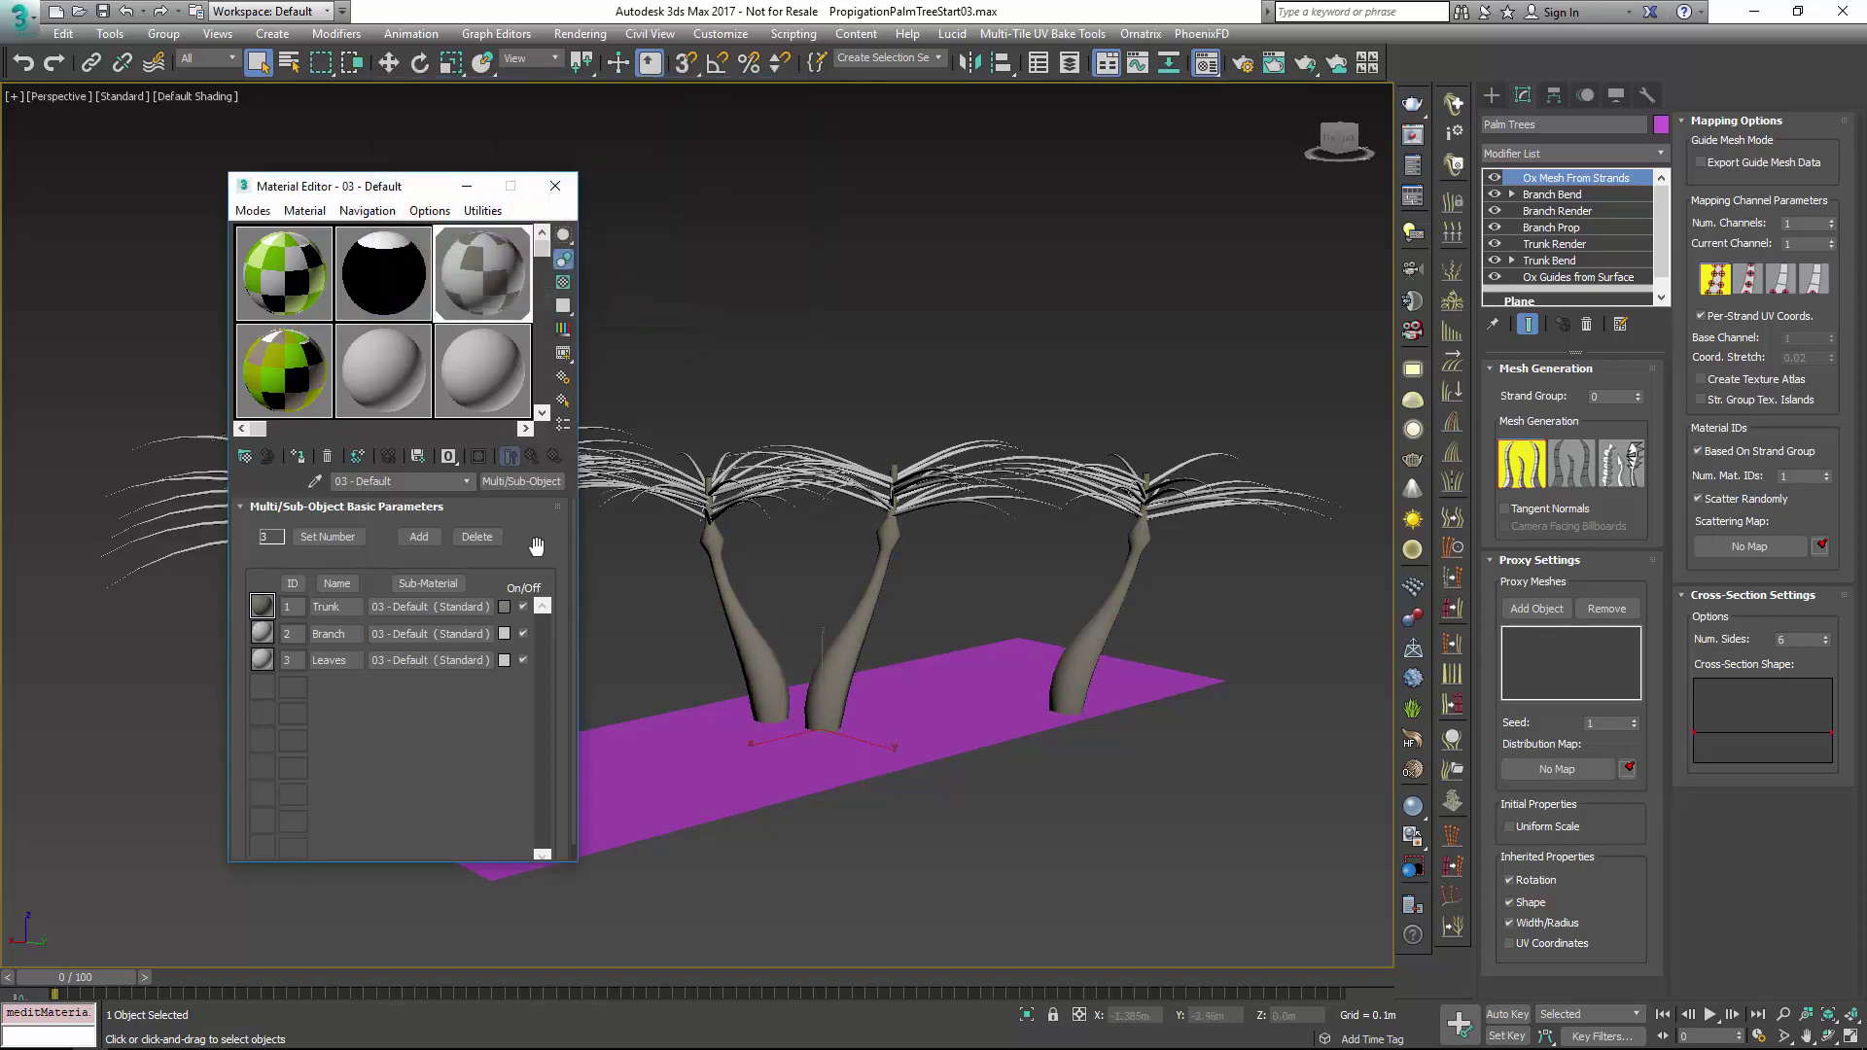
Give the Branch sub-material a bright, saturated light green
{"action": "left_click", "coordinate": [503, 633]}
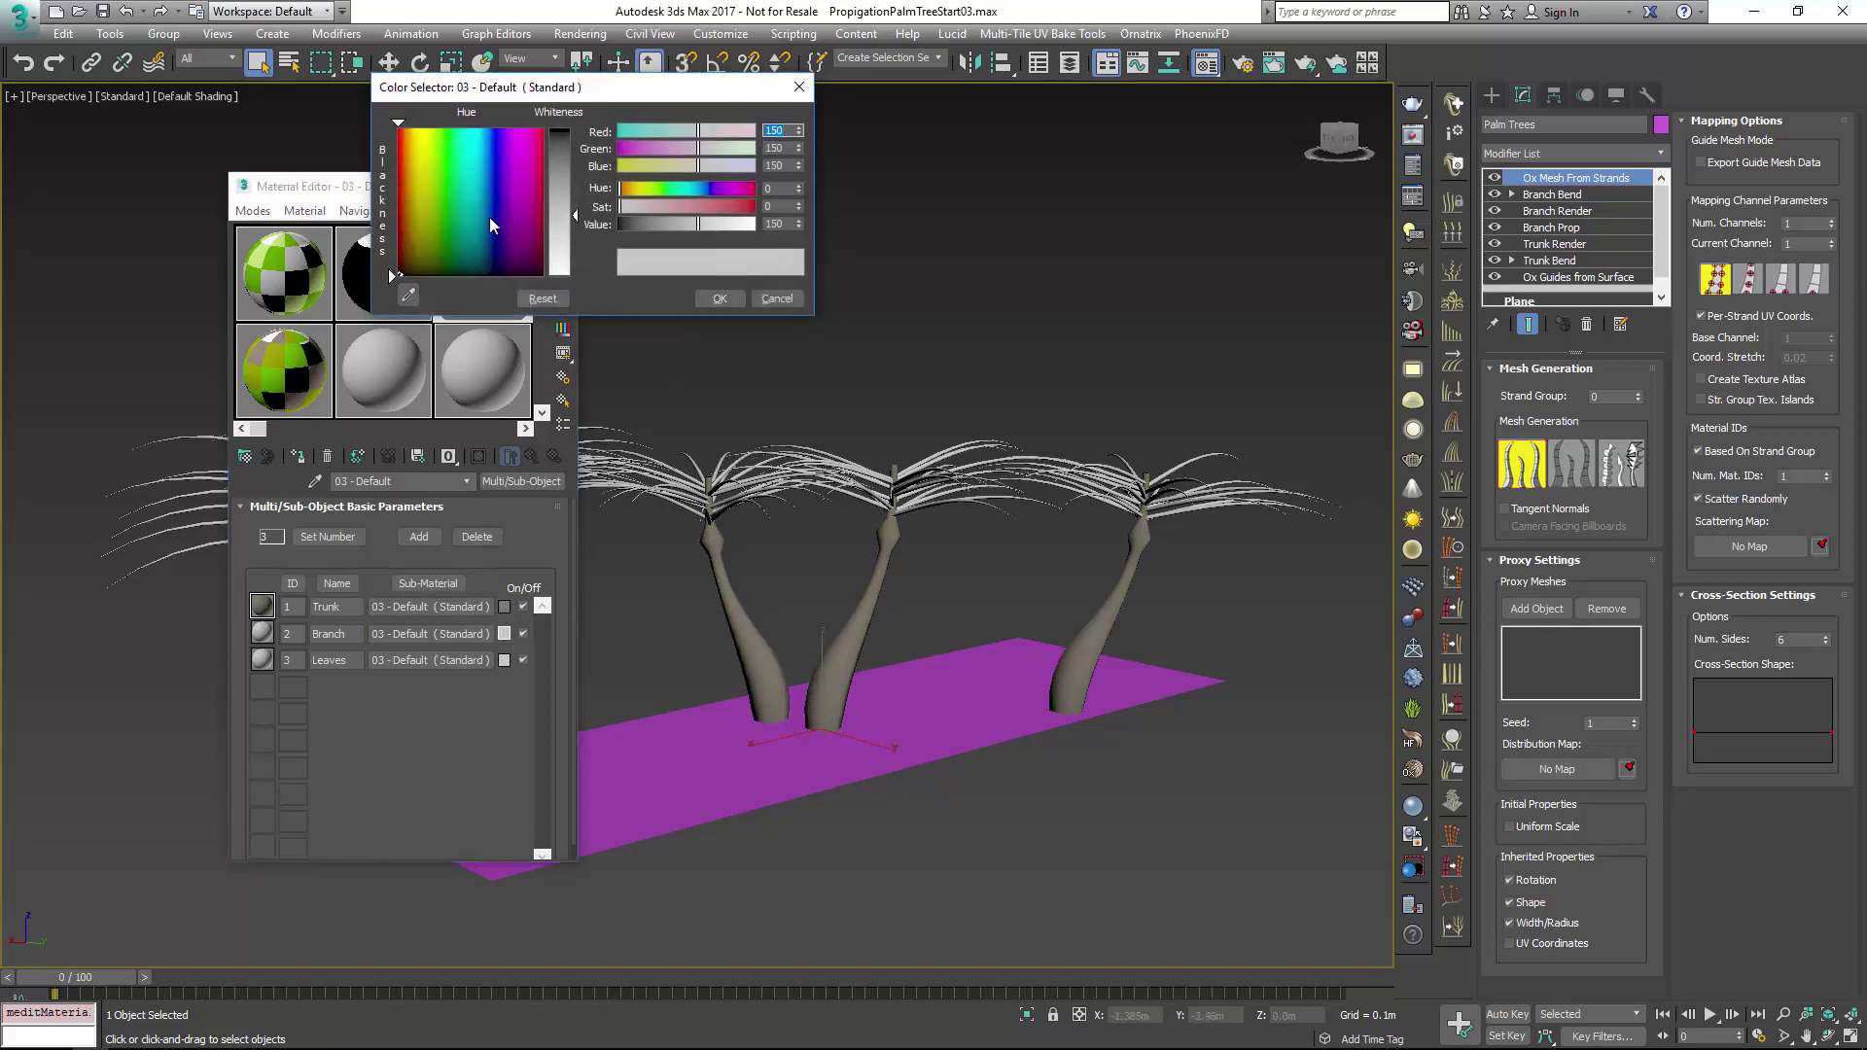
{"action": "left_click_drag", "start_coordinate": [490, 223], "coordinate": [433, 173]}
{"action": "left_click_drag", "start_coordinate": [575, 214], "coordinate": [575, 145]}
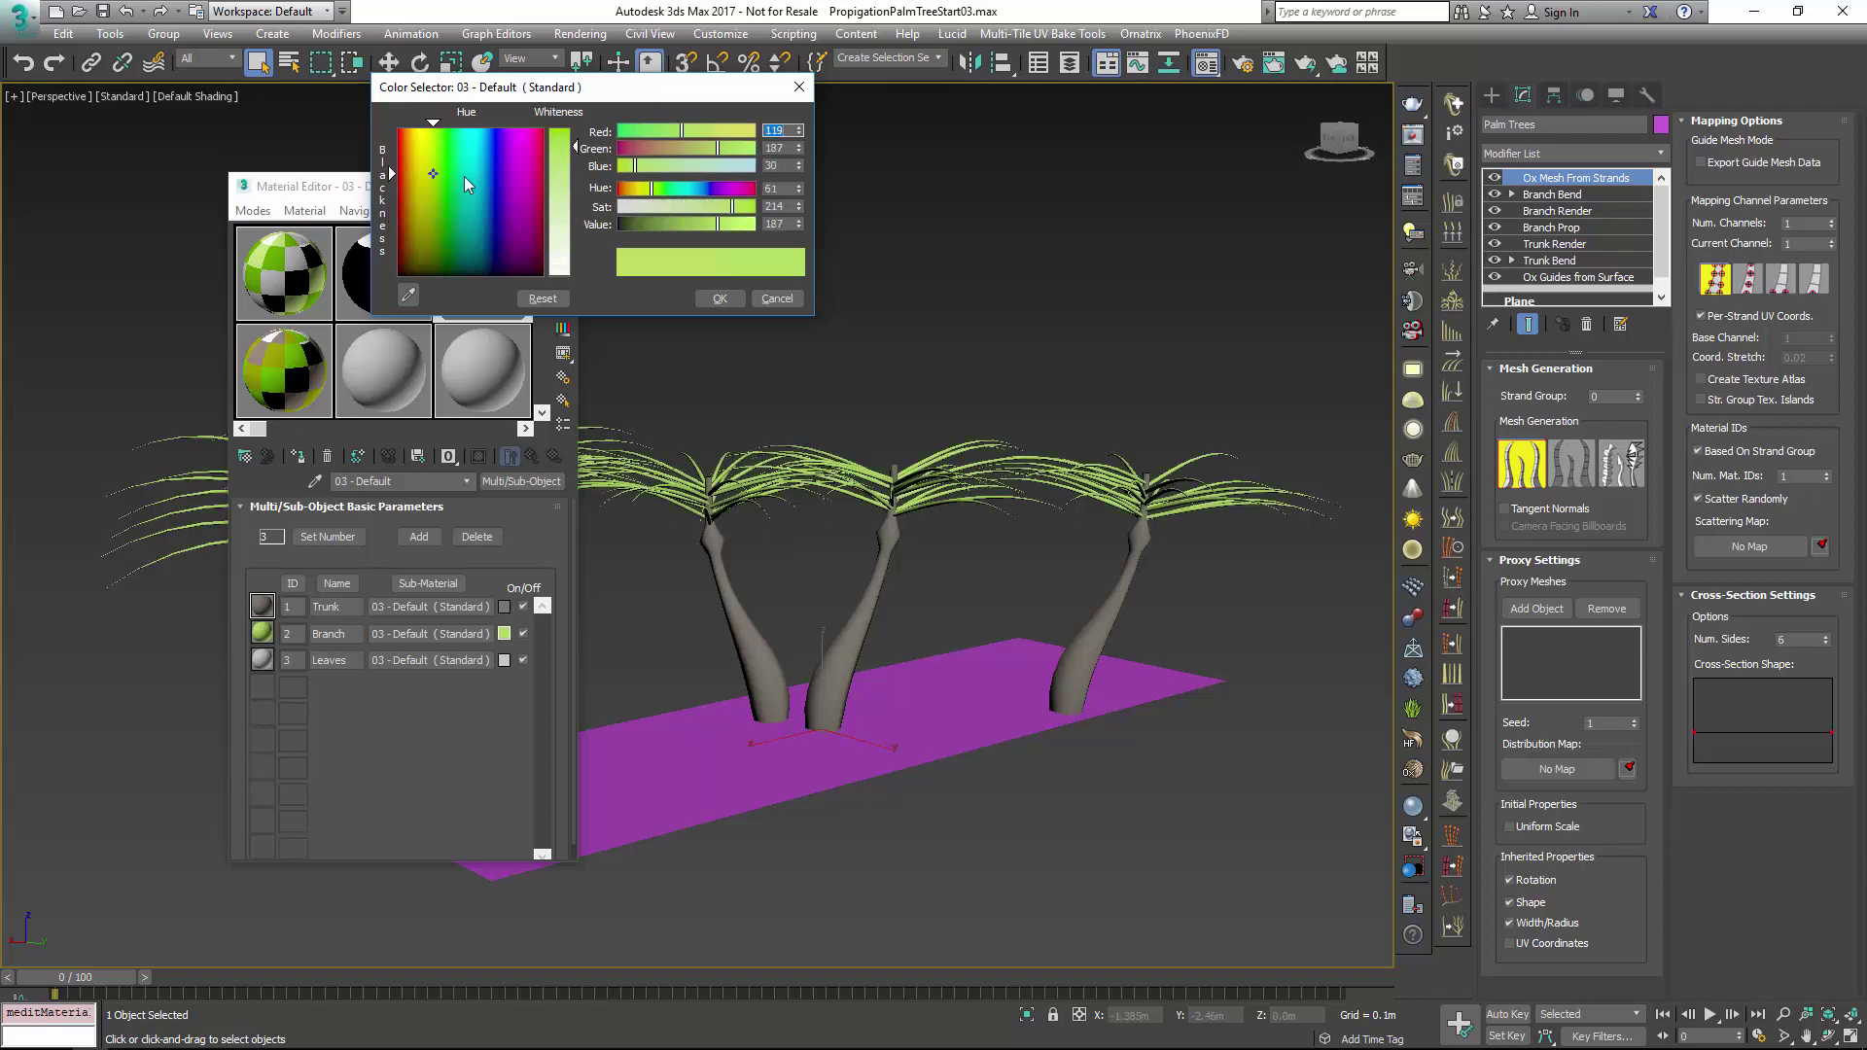
{"action": "left_click", "coordinate": [434, 159]}
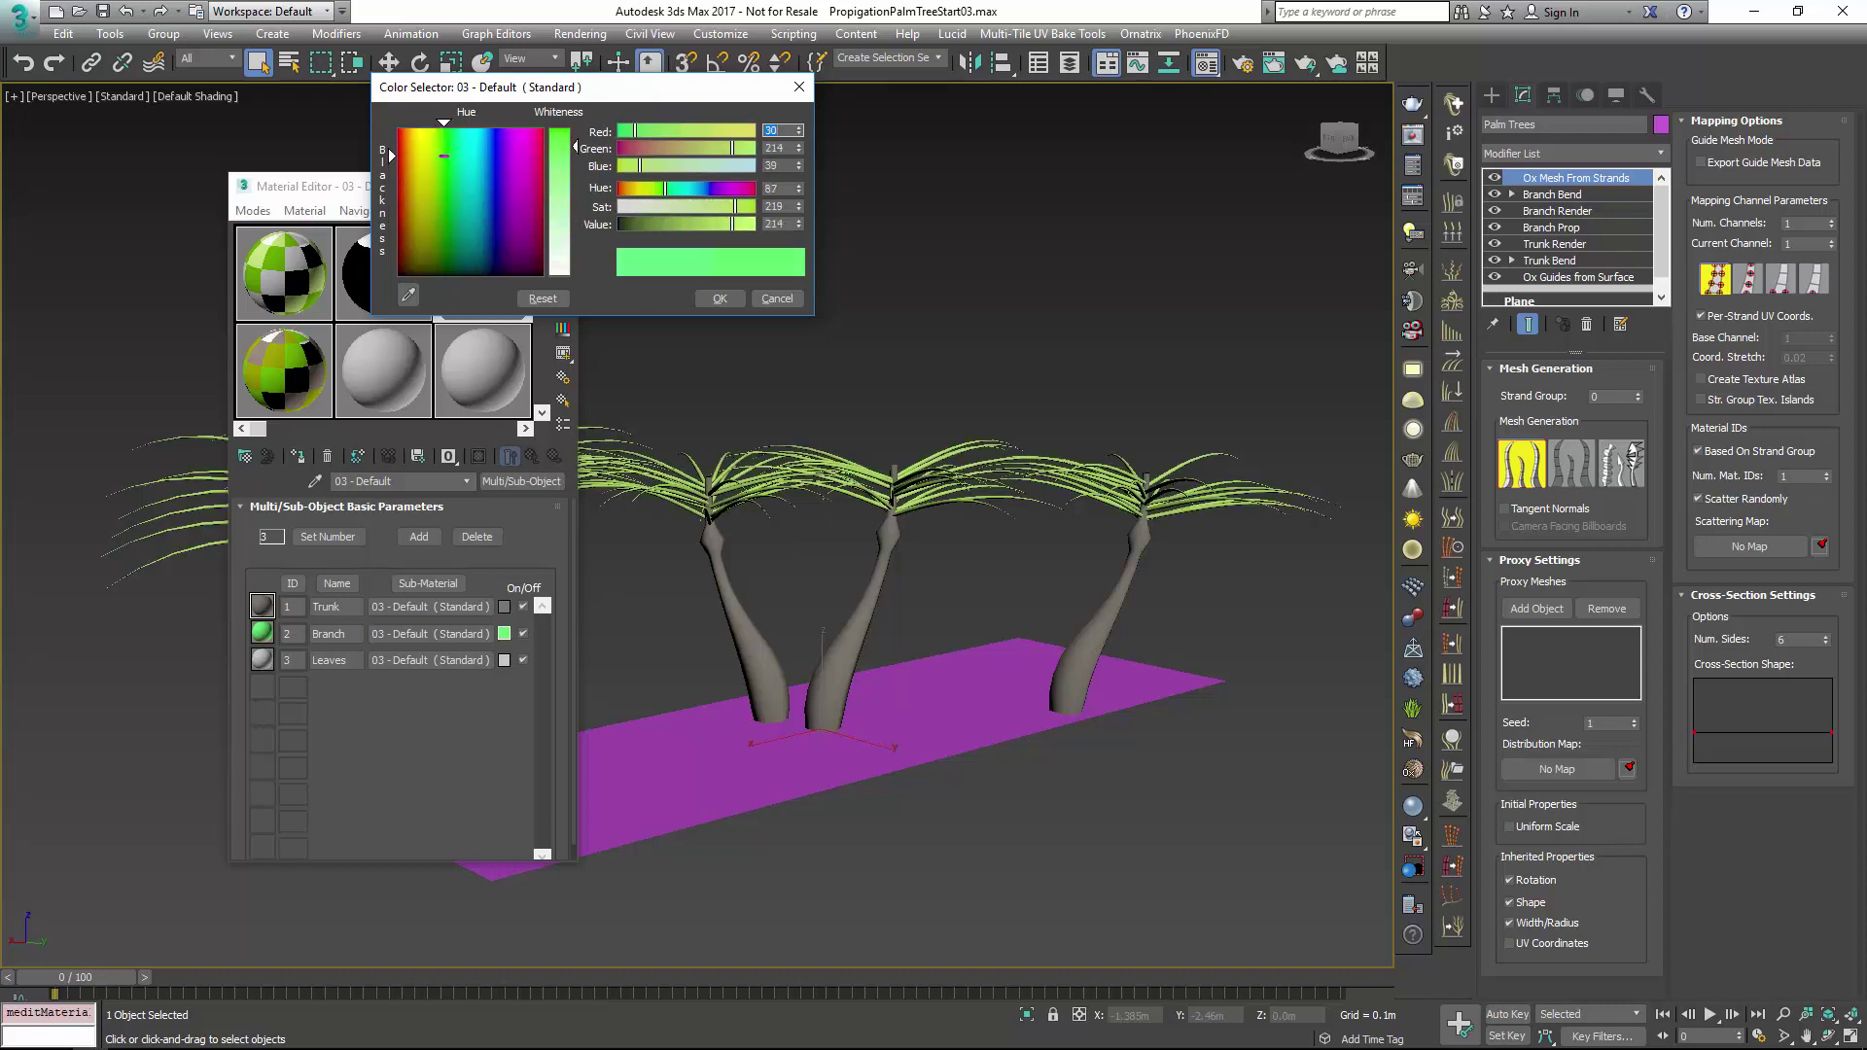
{"action": "left_click", "coordinate": [720, 299]}
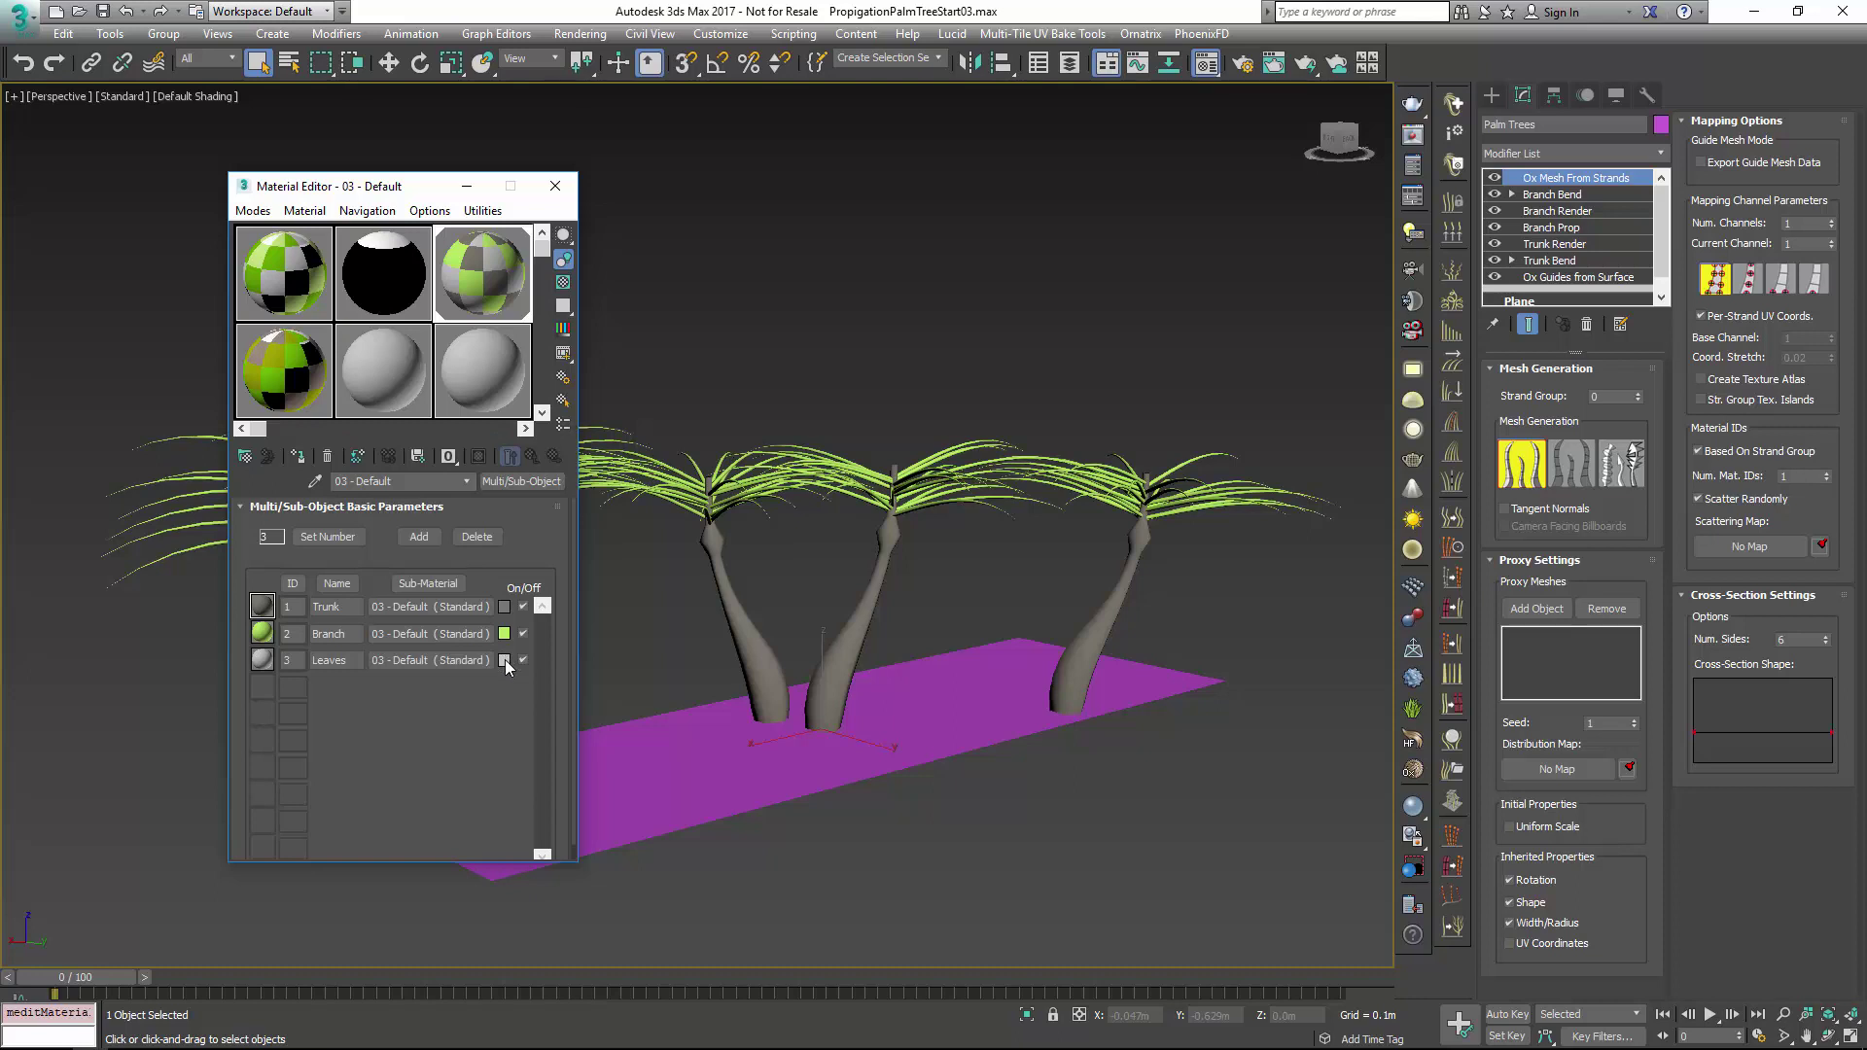
Colour the Leaves sub-material green and shift Branch further toward yellow-green
{"action": "left_click", "coordinate": [503, 662]}
{"action": "left_click_drag", "start_coordinate": [462, 189], "coordinate": [439, 170]}
{"action": "left_click", "coordinate": [719, 300]}
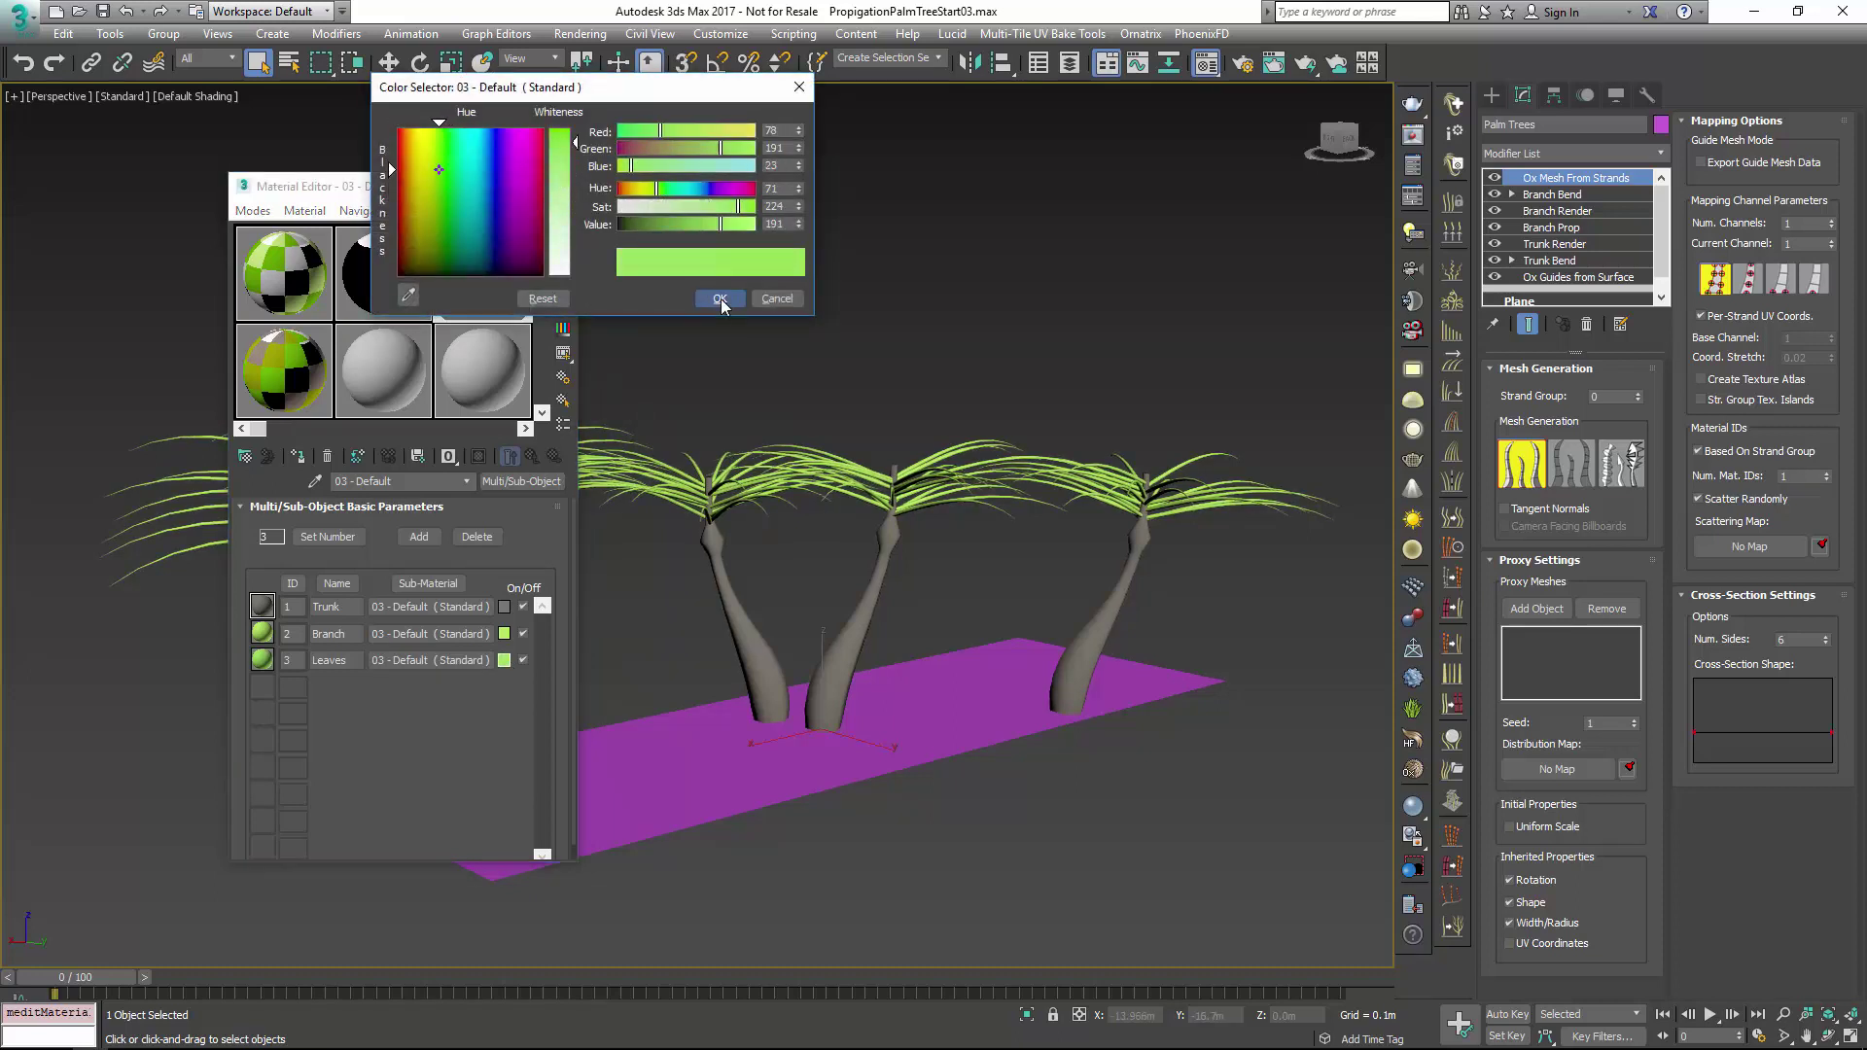
{"action": "left_click", "coordinate": [504, 634]}
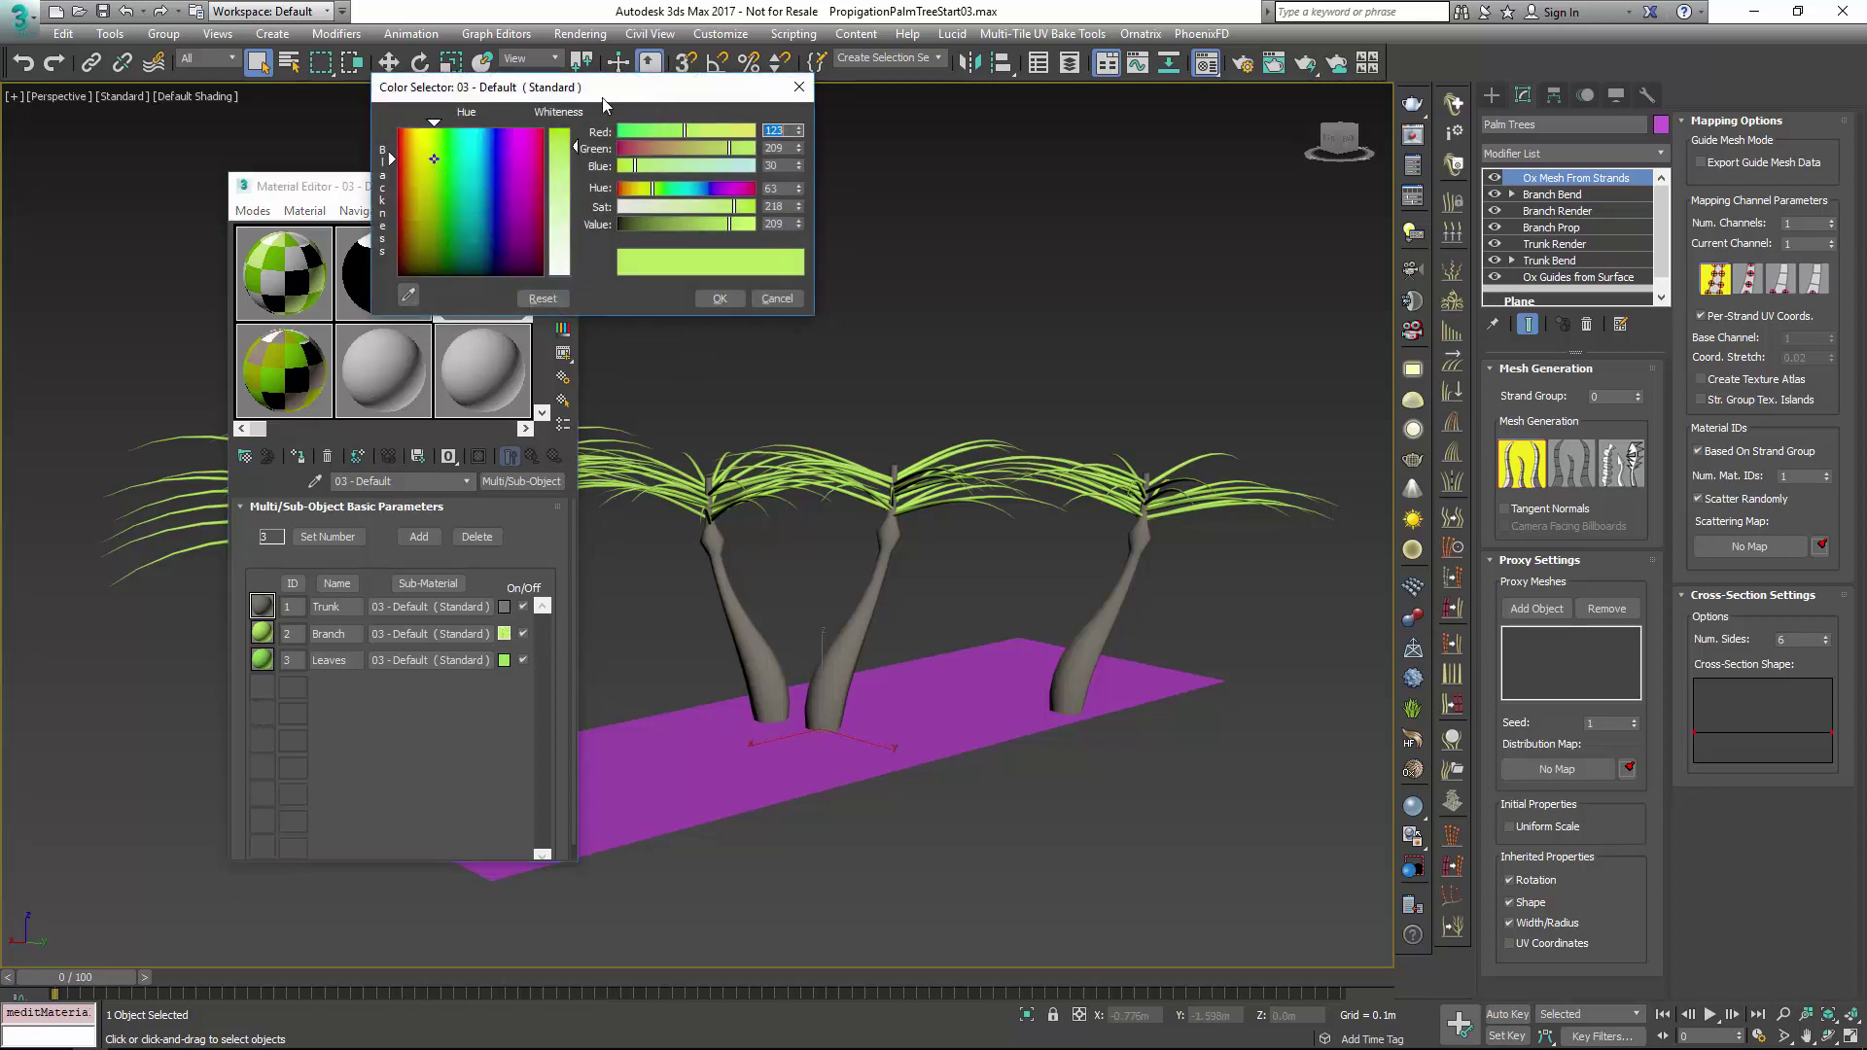
{"action": "left_click_drag", "start_coordinate": [458, 148], "coordinate": [432, 162]}
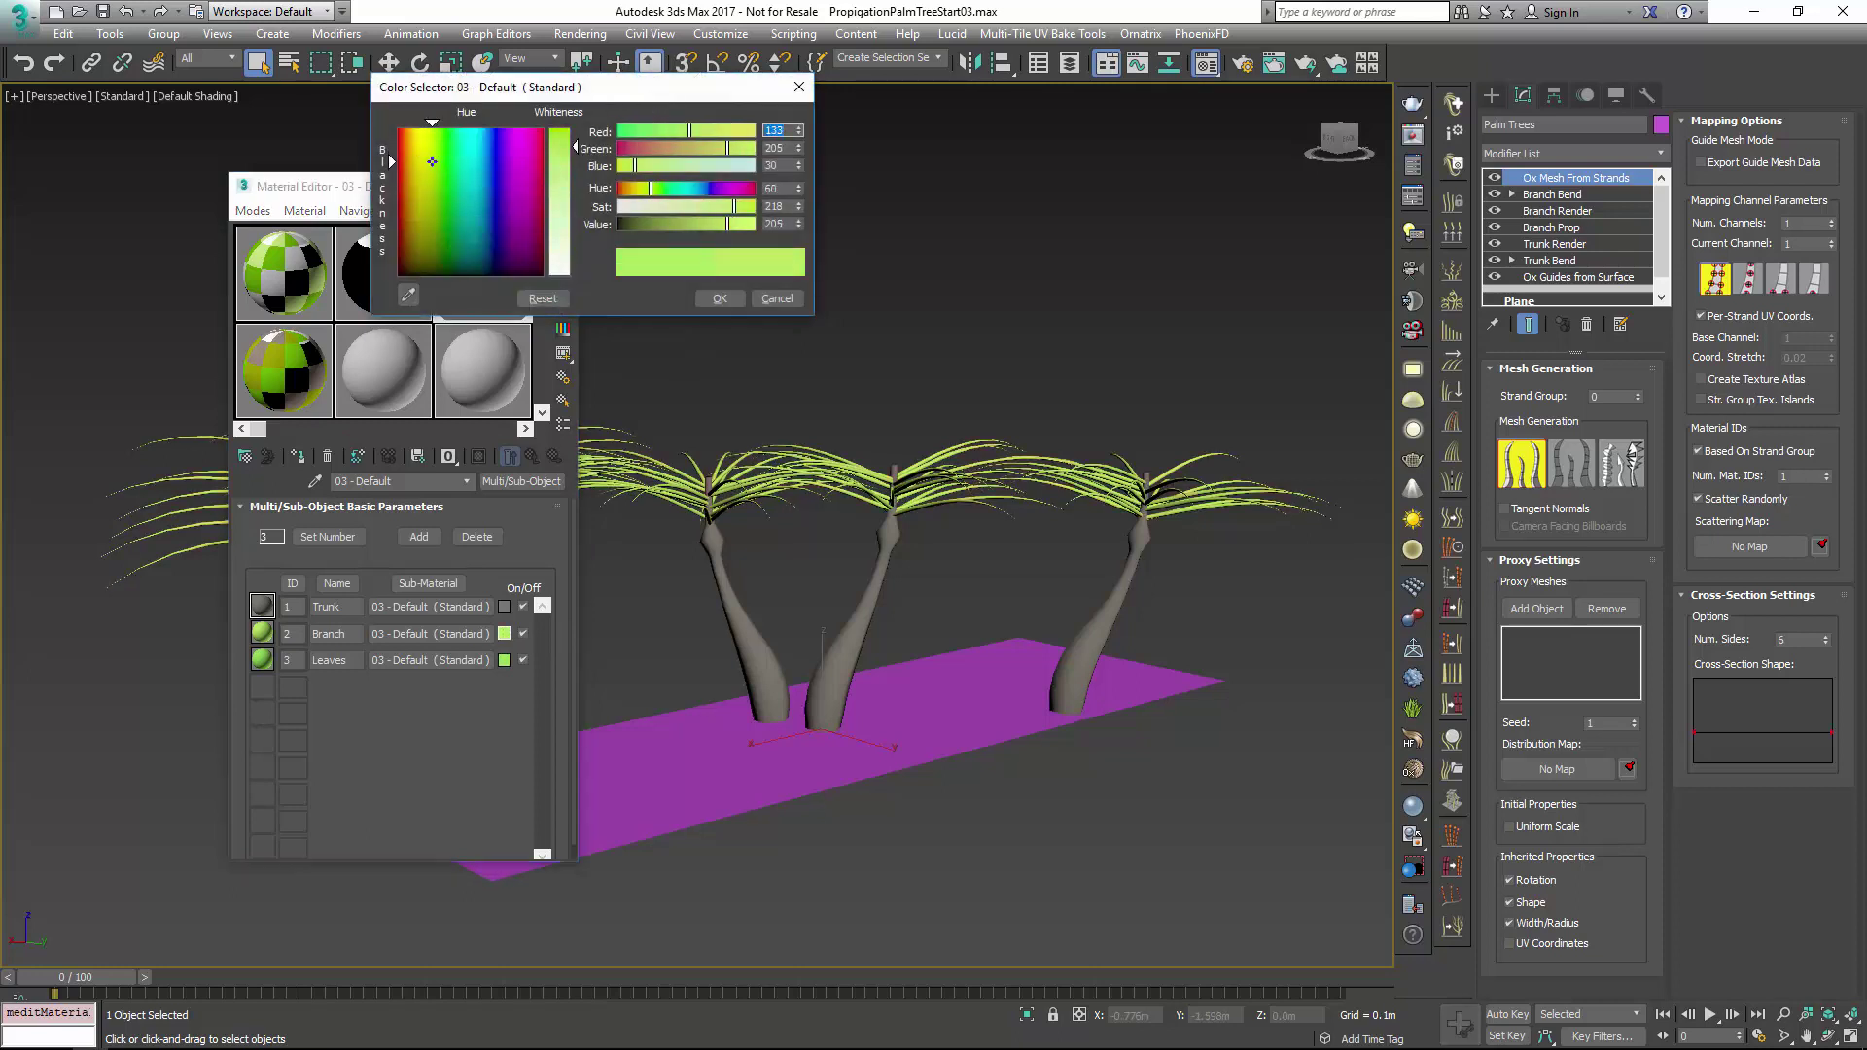
{"action": "left_click", "coordinate": [720, 298]}
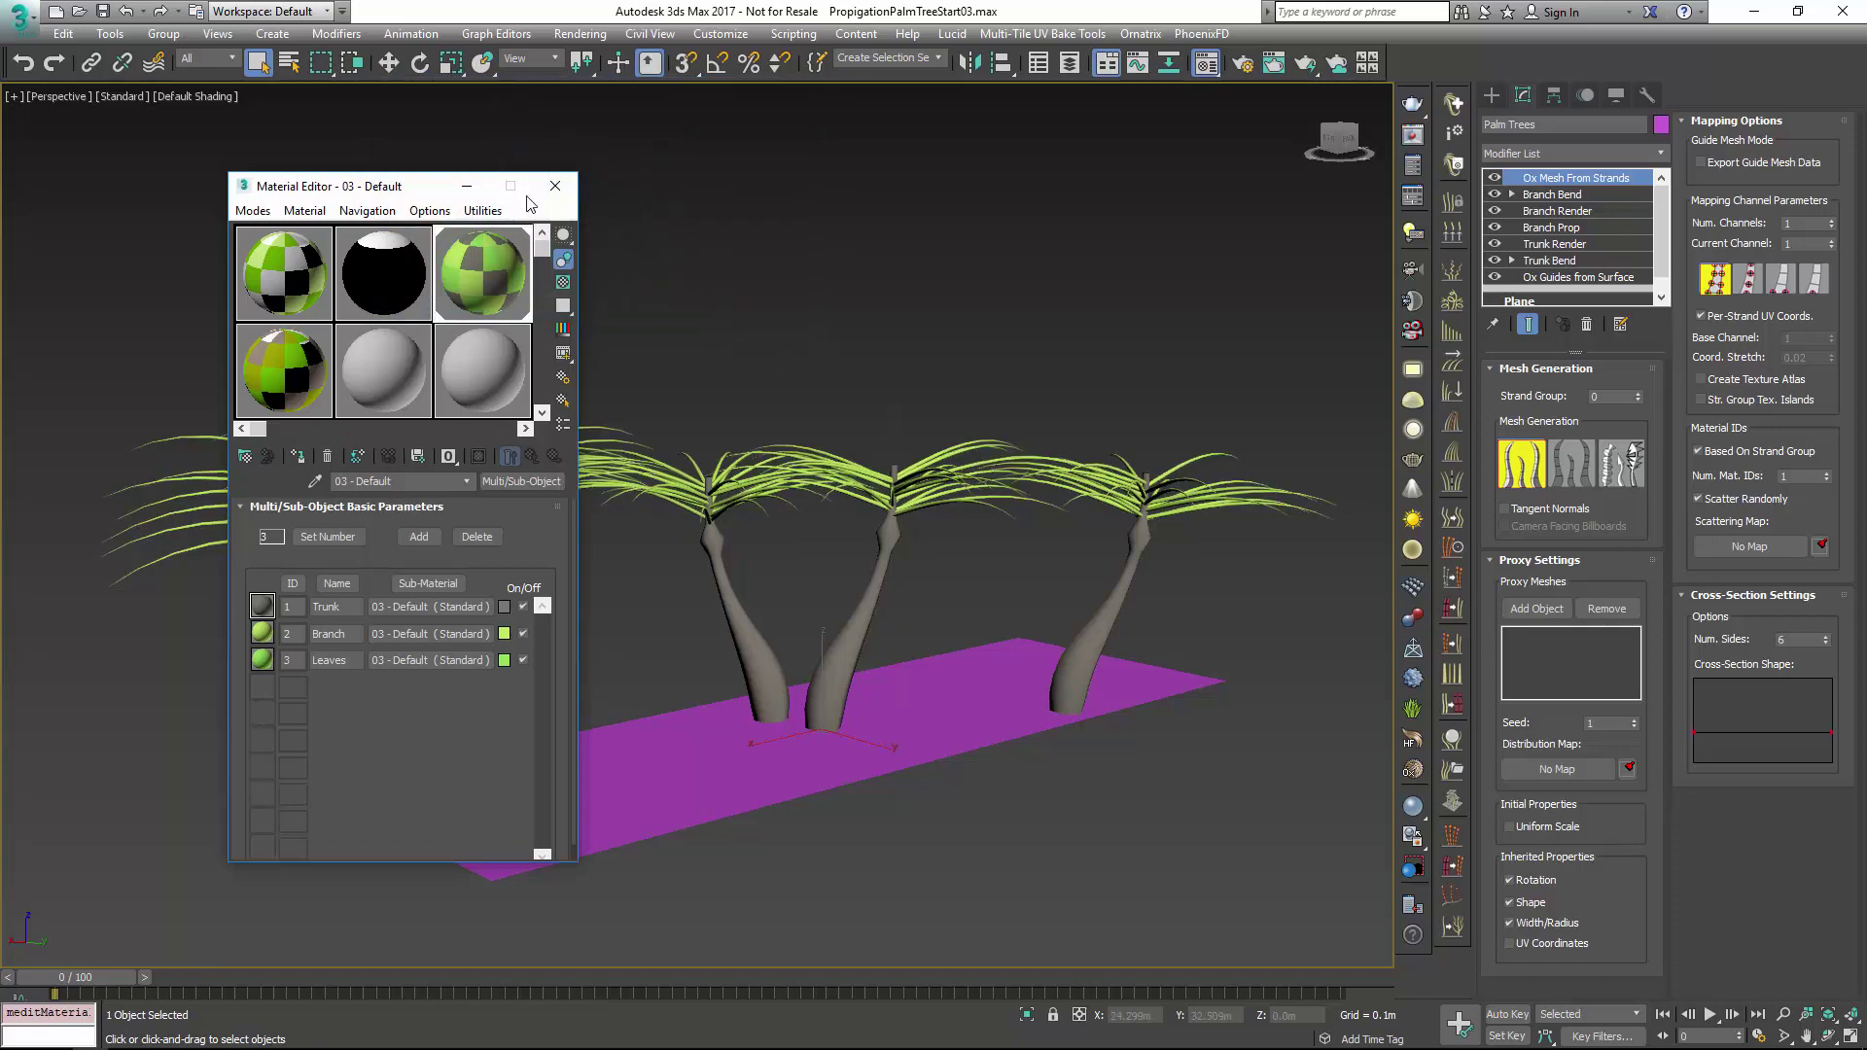
Close the Material Editor, select Branch Bend, and add Ox Strand Propagation to Palm Trees
{"action": "left_click", "coordinate": [556, 186]}
{"action": "middle_click_drag", "start_coordinate": [1063, 587], "coordinate": [1058, 549], "text": "alt"}
{"action": "scroll", "coordinate": [1118, 572], "scroll_direction": "up", "scroll_amount": 3}
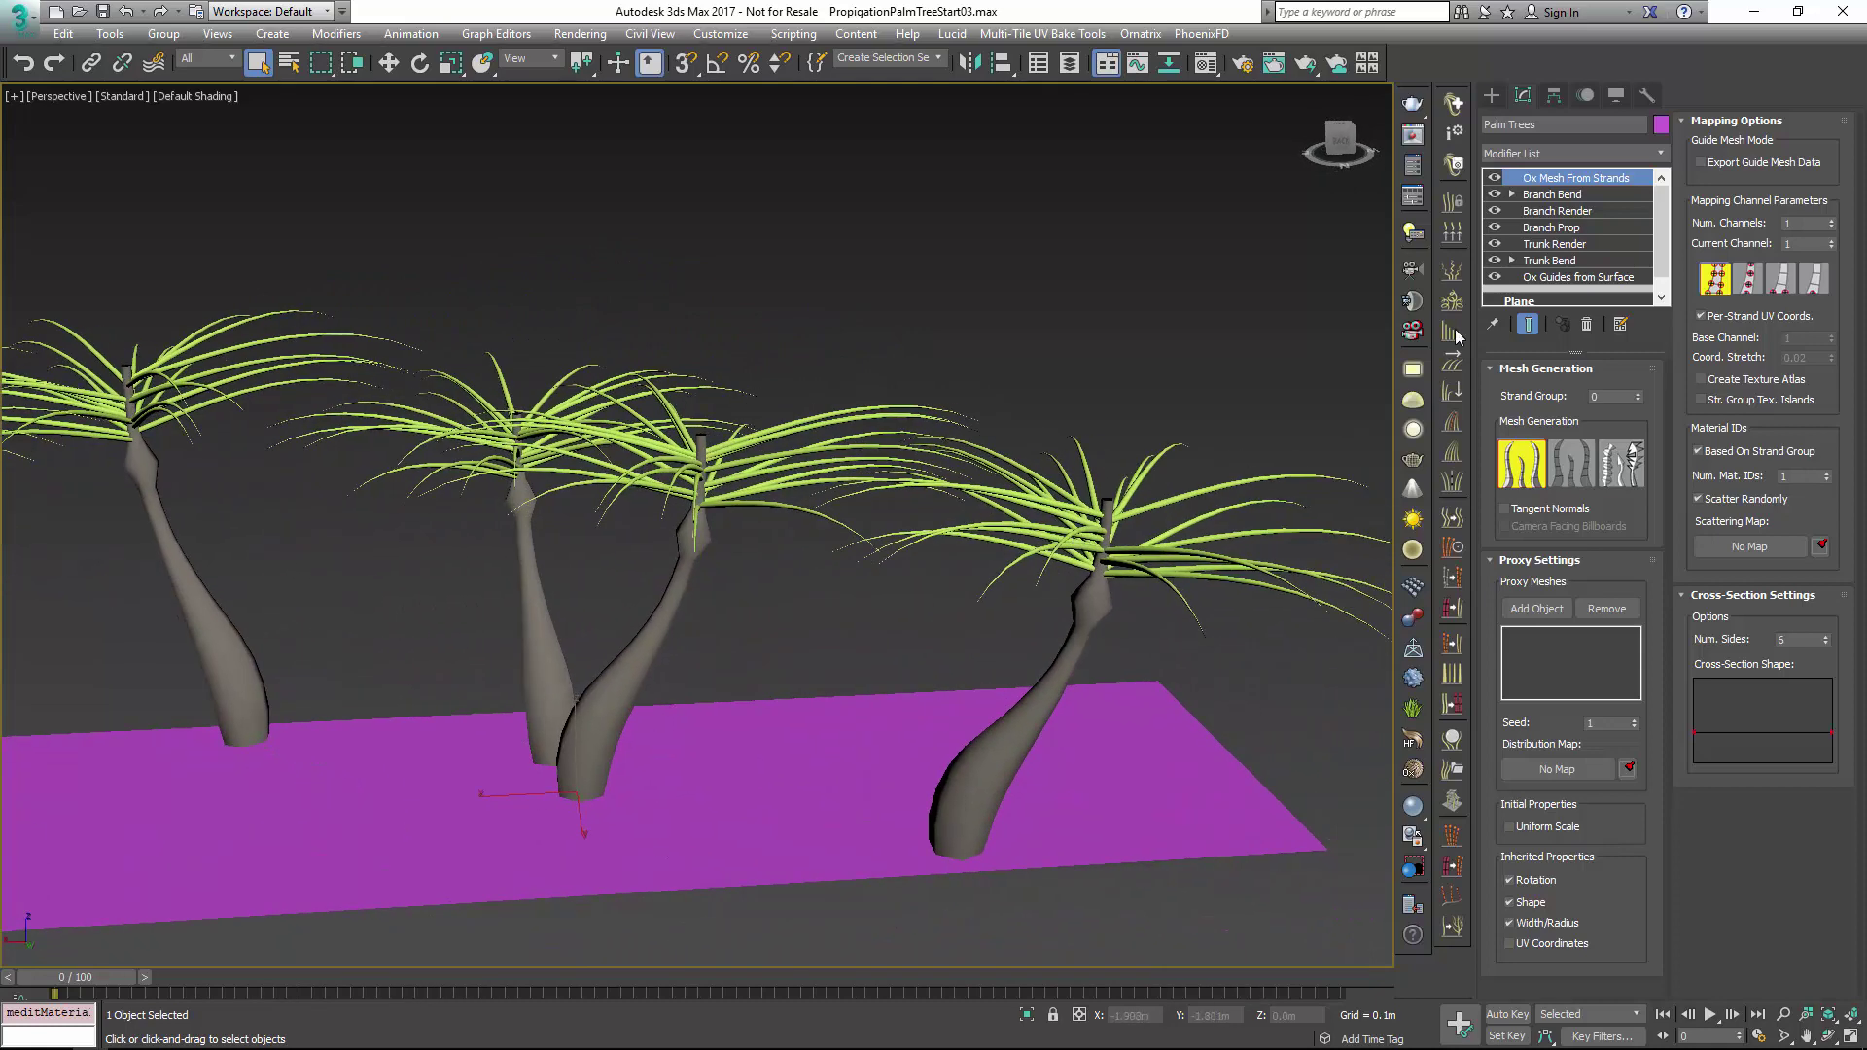
{"action": "left_click", "coordinate": [1566, 195]}
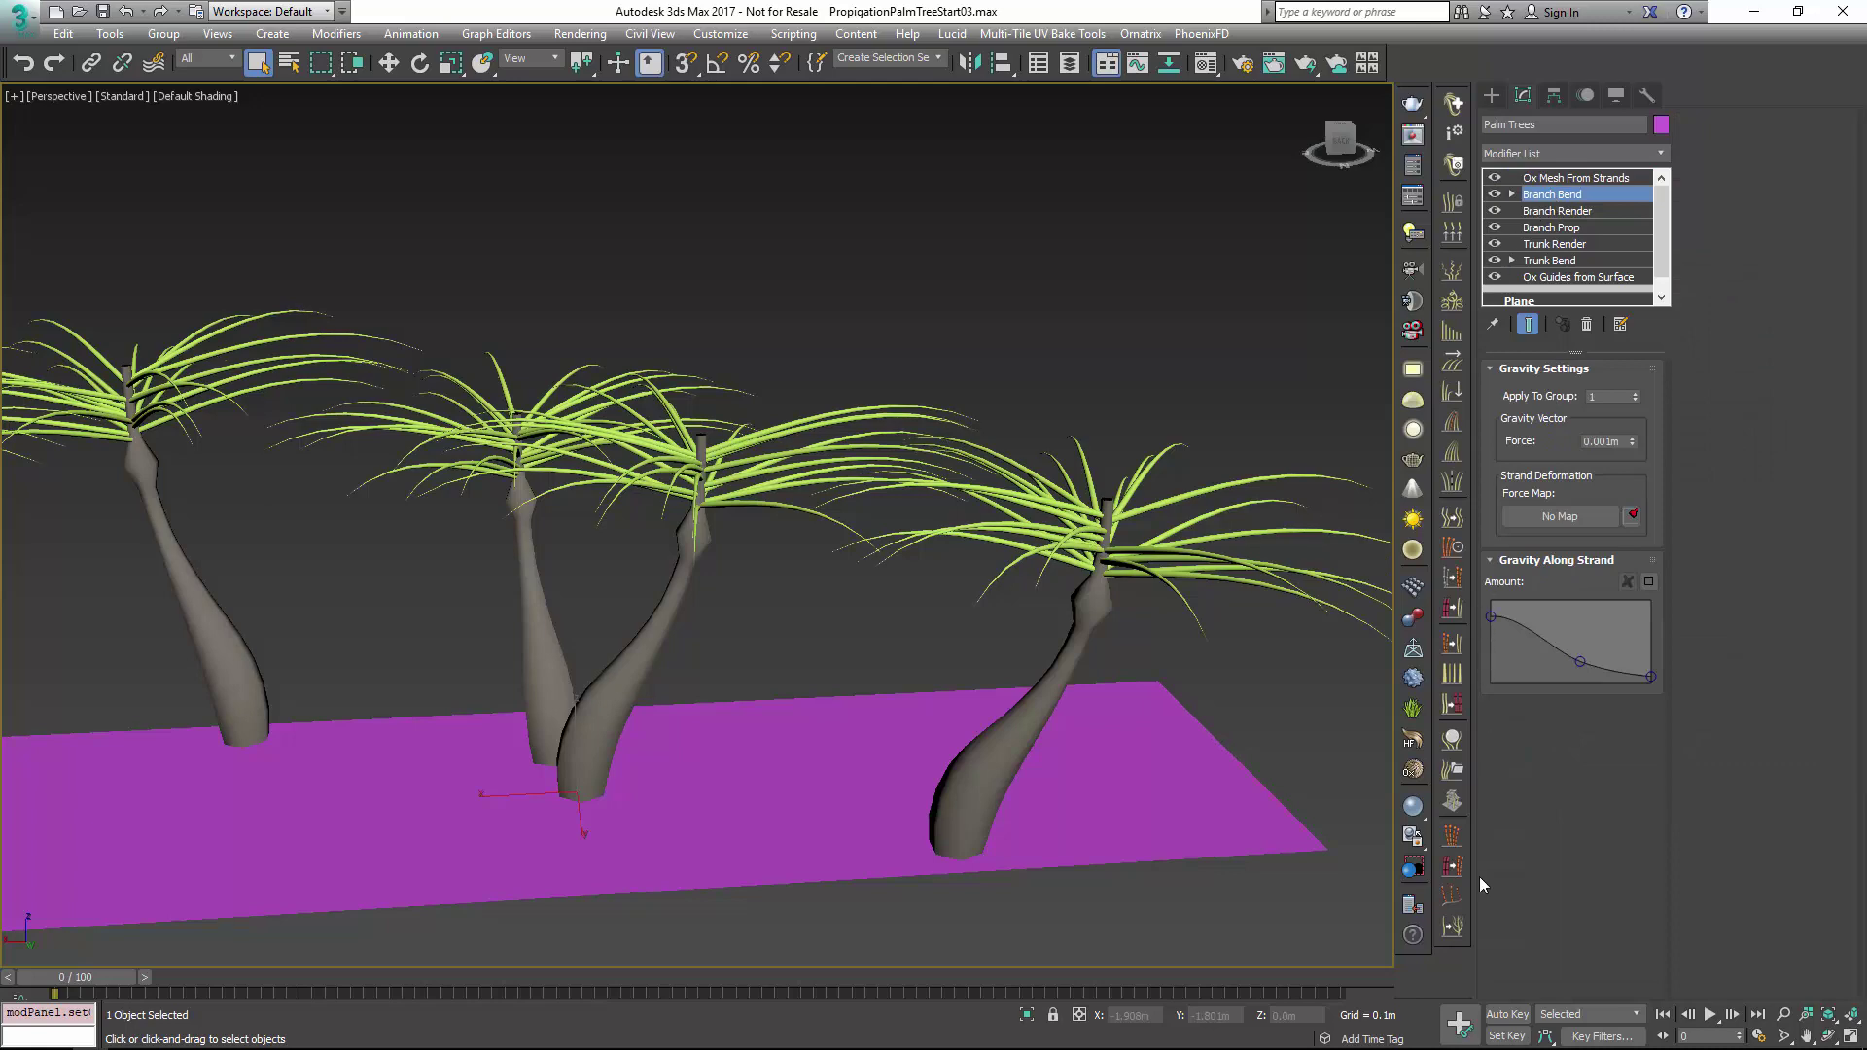
{"action": "left_click", "coordinate": [1451, 931]}
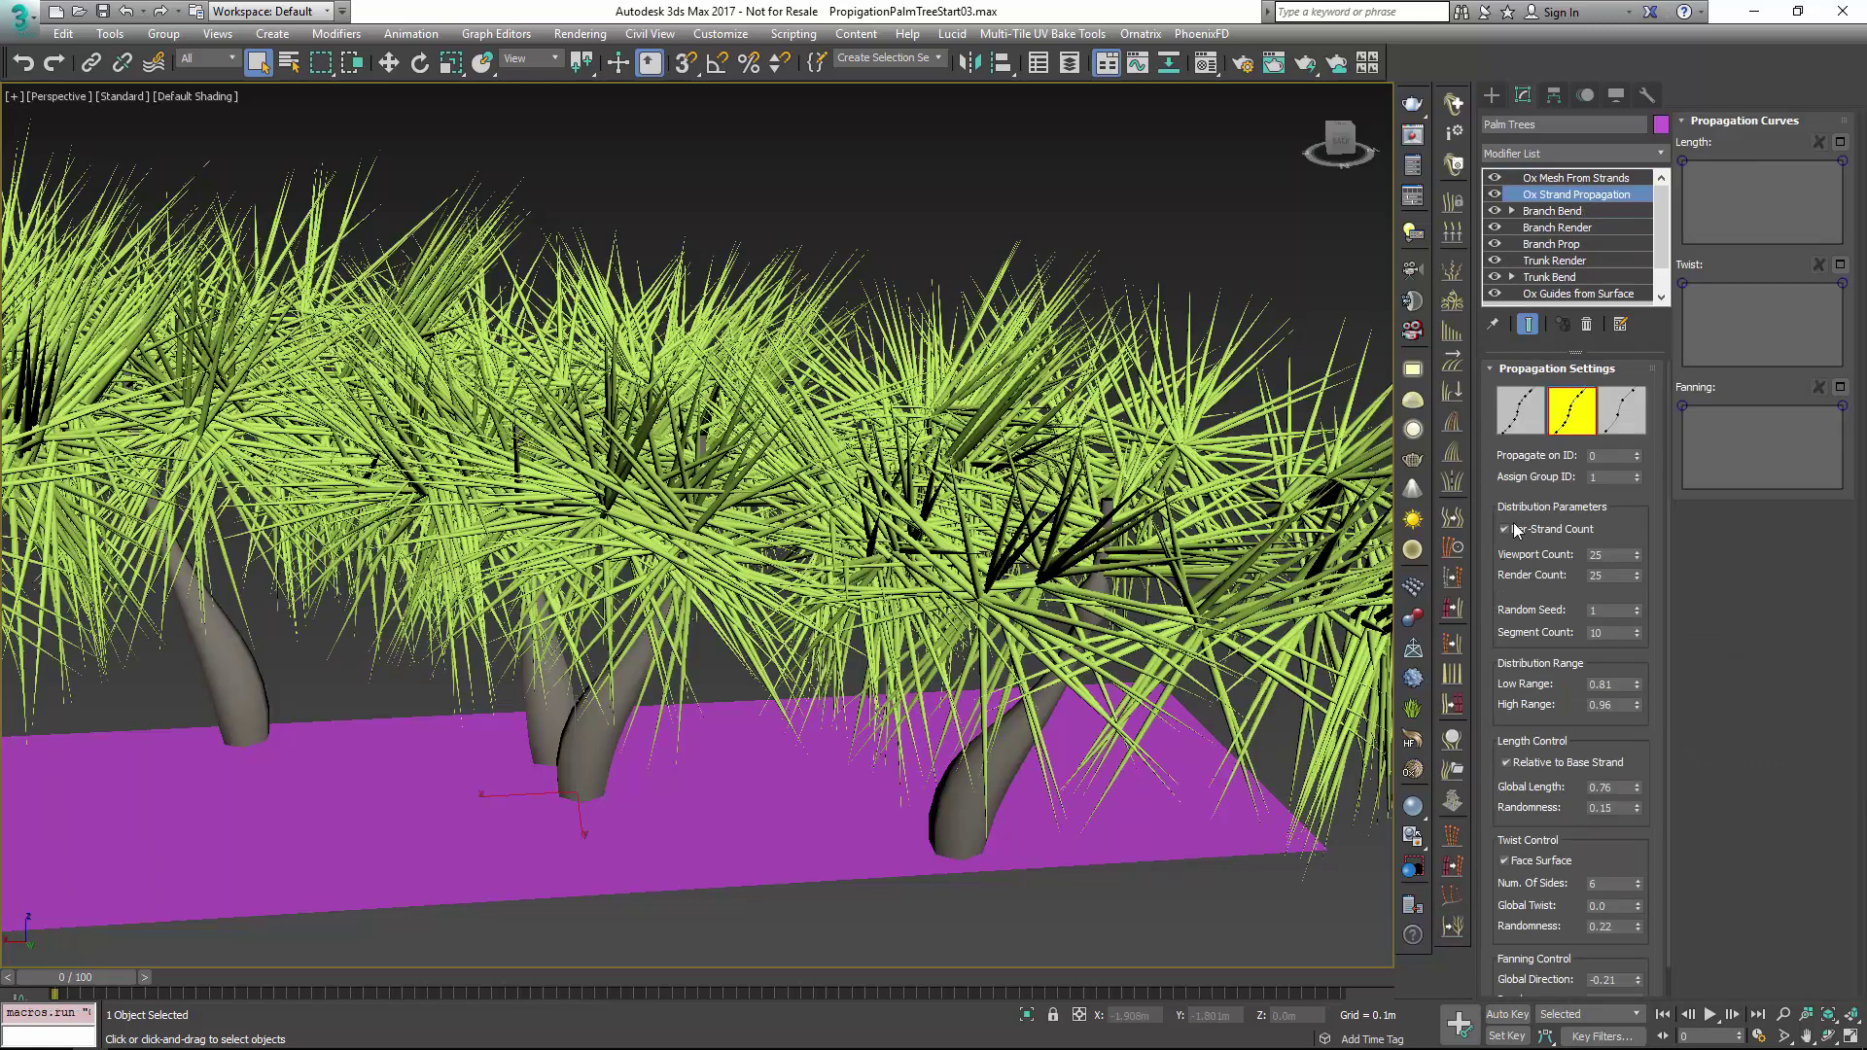
Turn off Show End Result and make propagation grow from strand ID 1
{"action": "left_click", "coordinate": [1527, 323]}
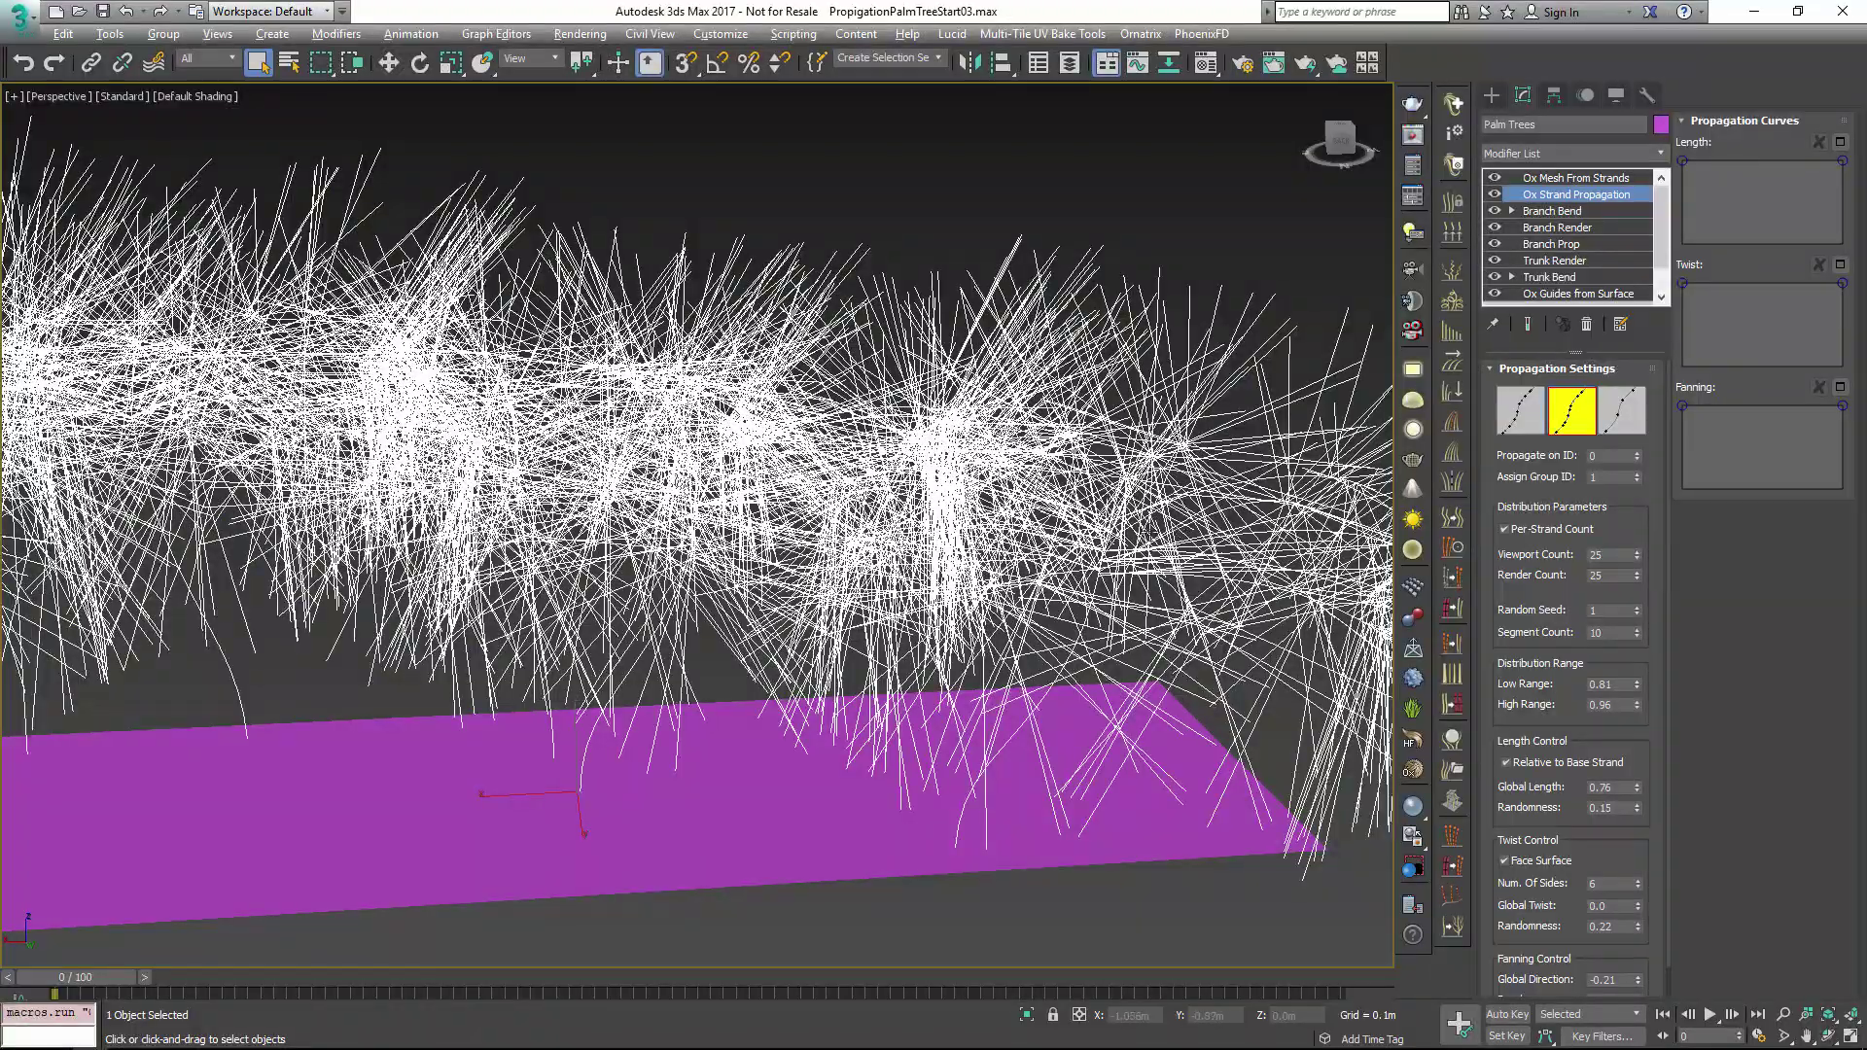
{"action": "middle_click_drag", "start_coordinate": [1148, 532], "coordinate": [1040, 647], "text": "alt"}
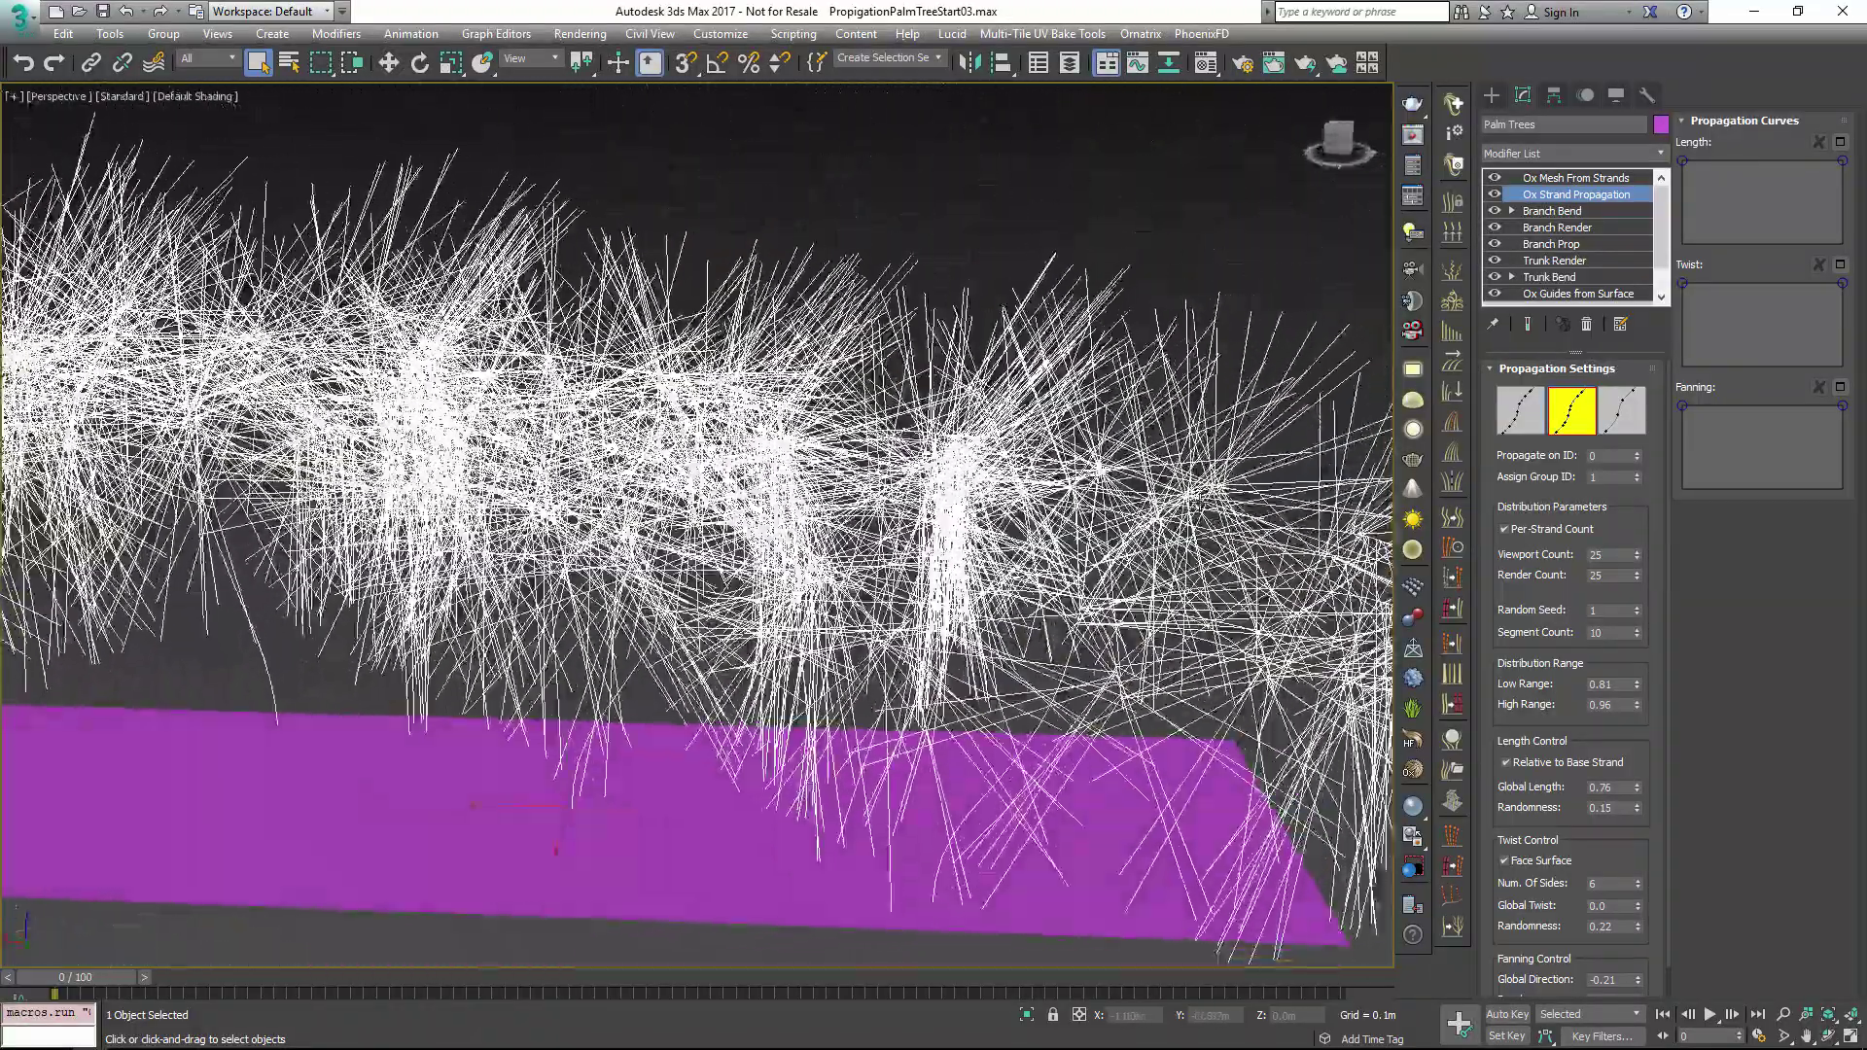
{"action": "left_click", "coordinate": [1638, 452]}
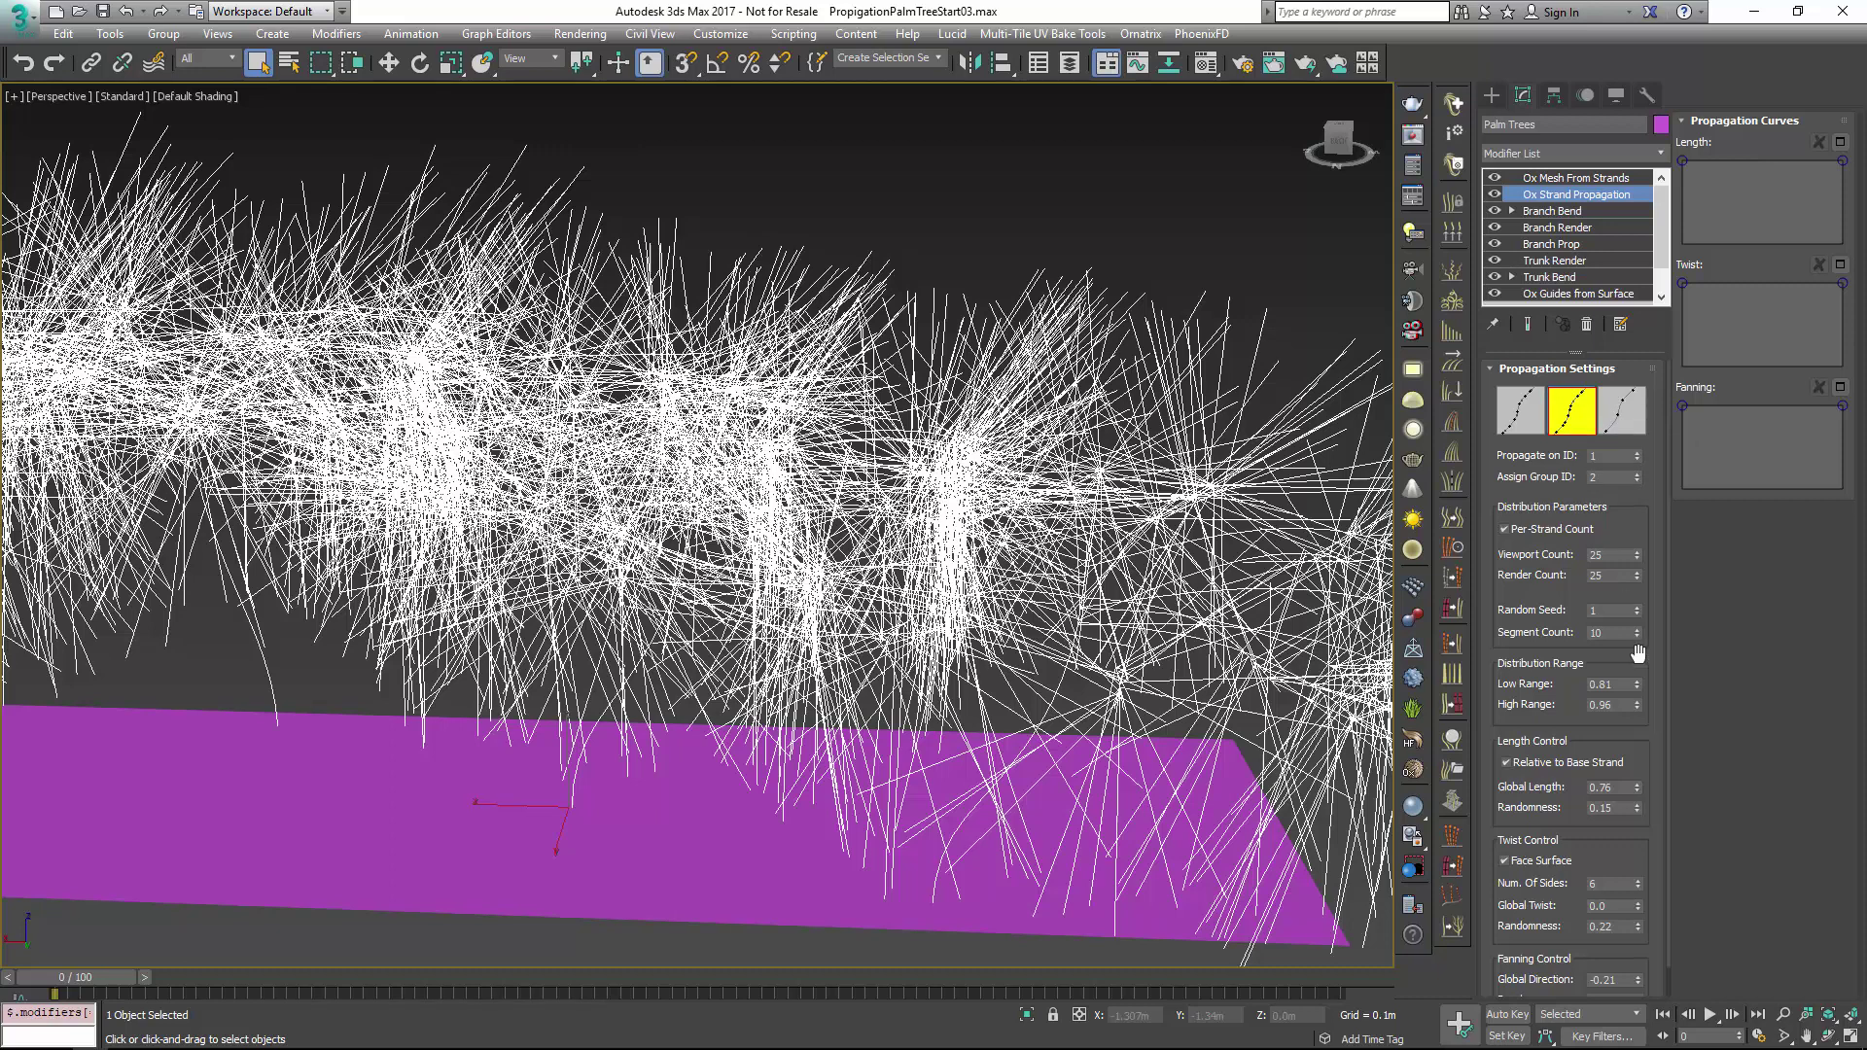
Set the propagation Low Range to 0.0 and High Range to 1.0
{"action": "scroll", "coordinate": [1549, 622], "scroll_direction": "down", "scroll_amount": 1}
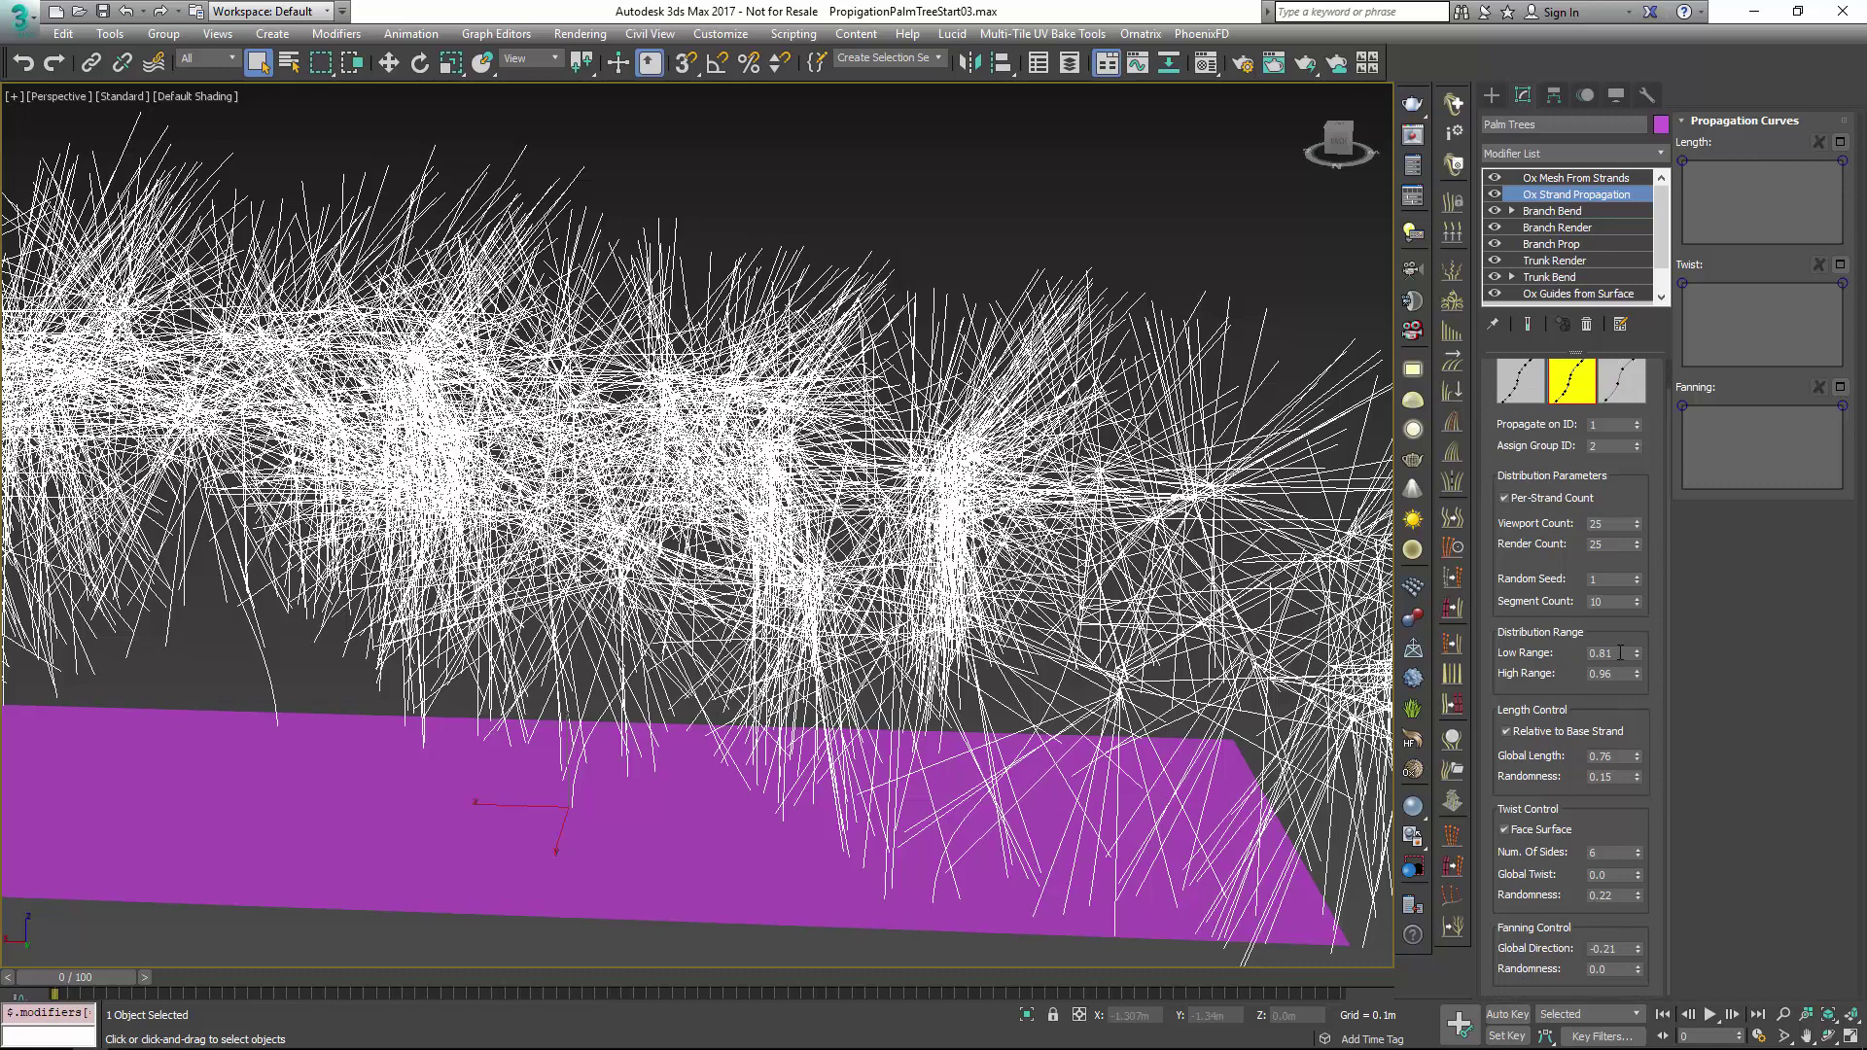
{"action": "double_click", "coordinate": [1620, 652]}
{"action": "type", "text": "0"}
{"action": "key", "text": "Tab"}
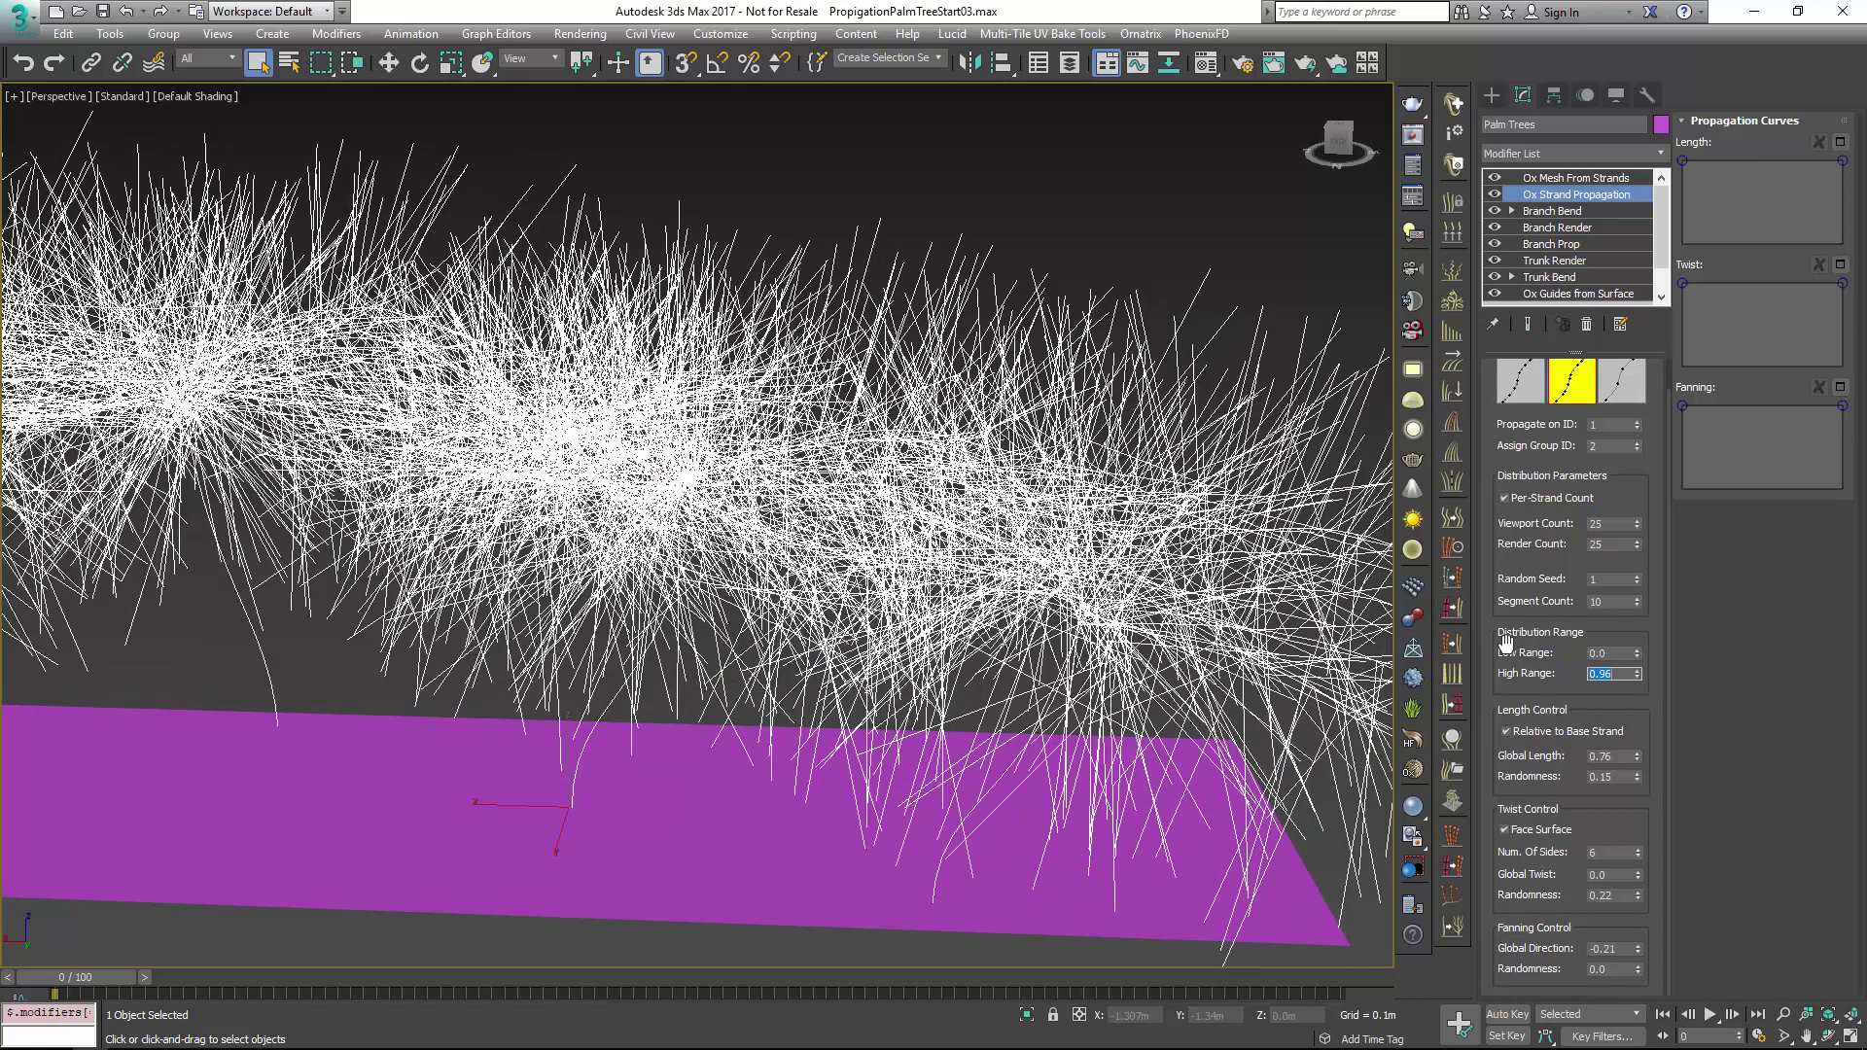
{"action": "type", "text": "1"}
{"action": "key", "text": "Tab"}
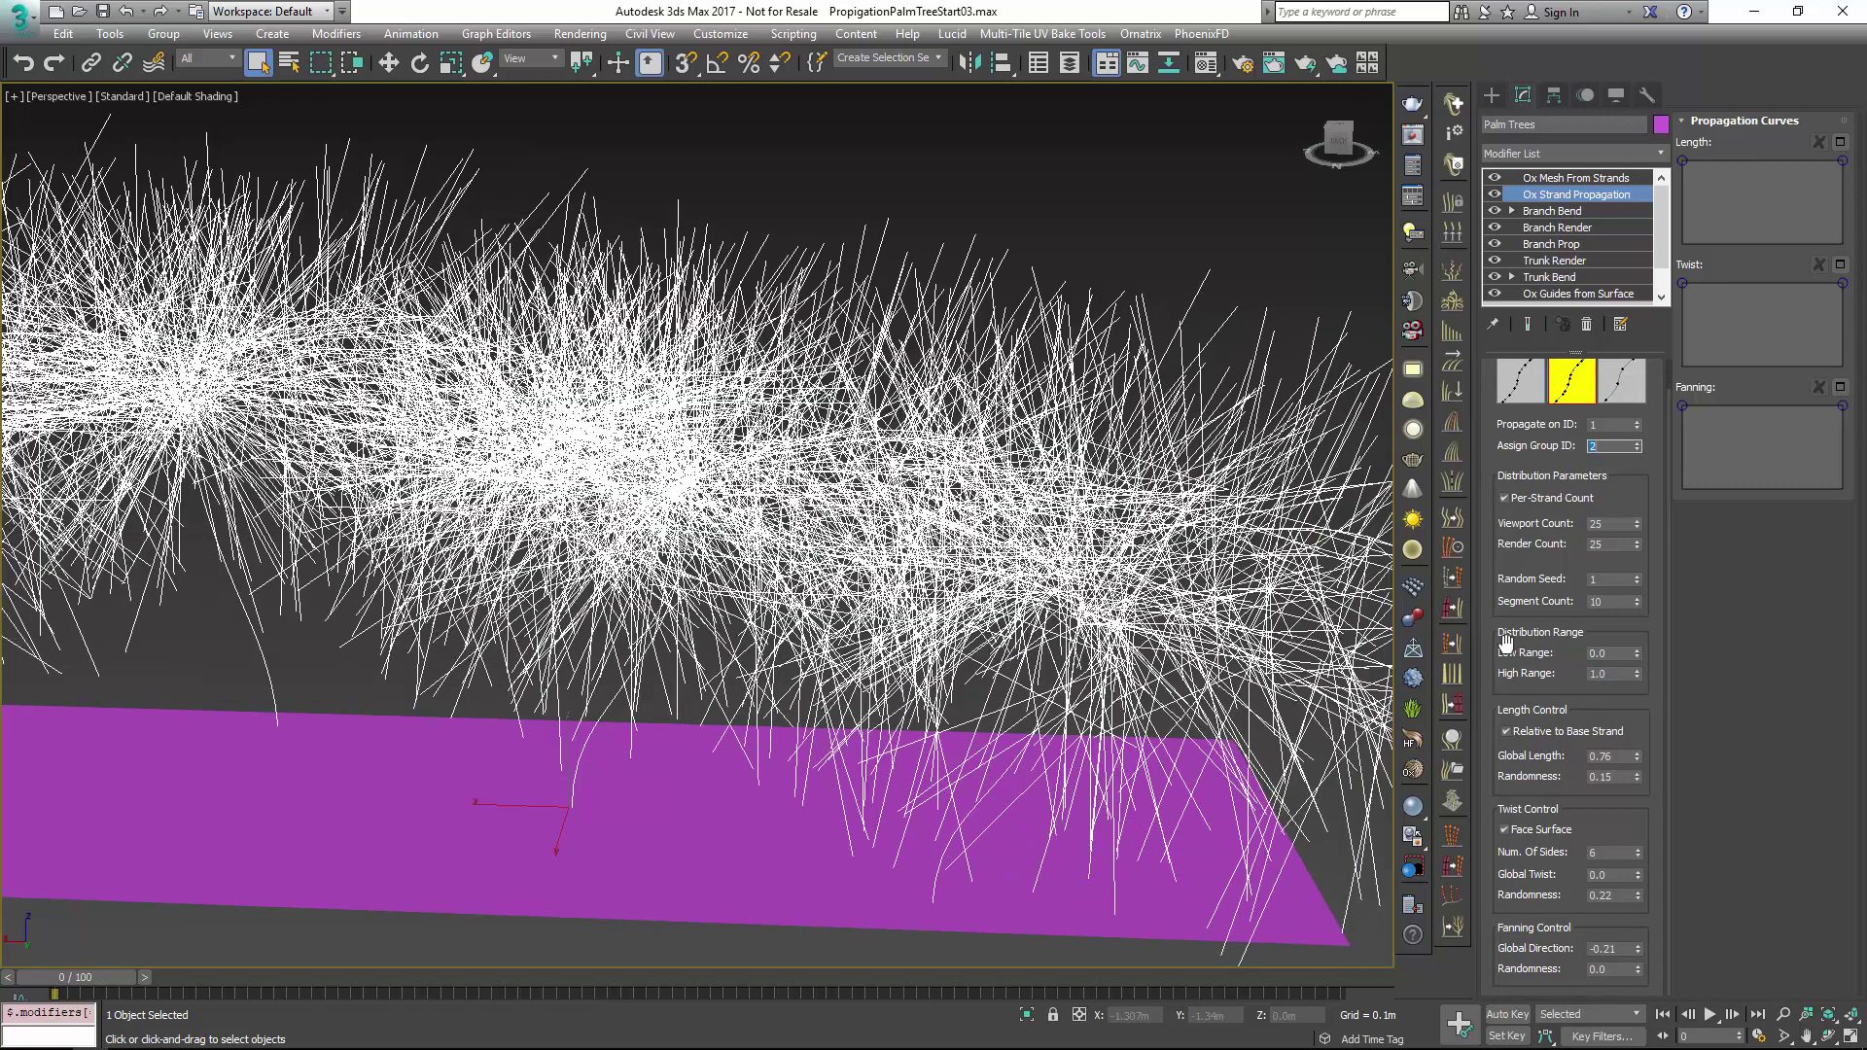
Reset Length Randomness, Twist Randomness and Global Direction to zero, then nudge Low Range
{"action": "right_click", "coordinate": [1638, 776]}
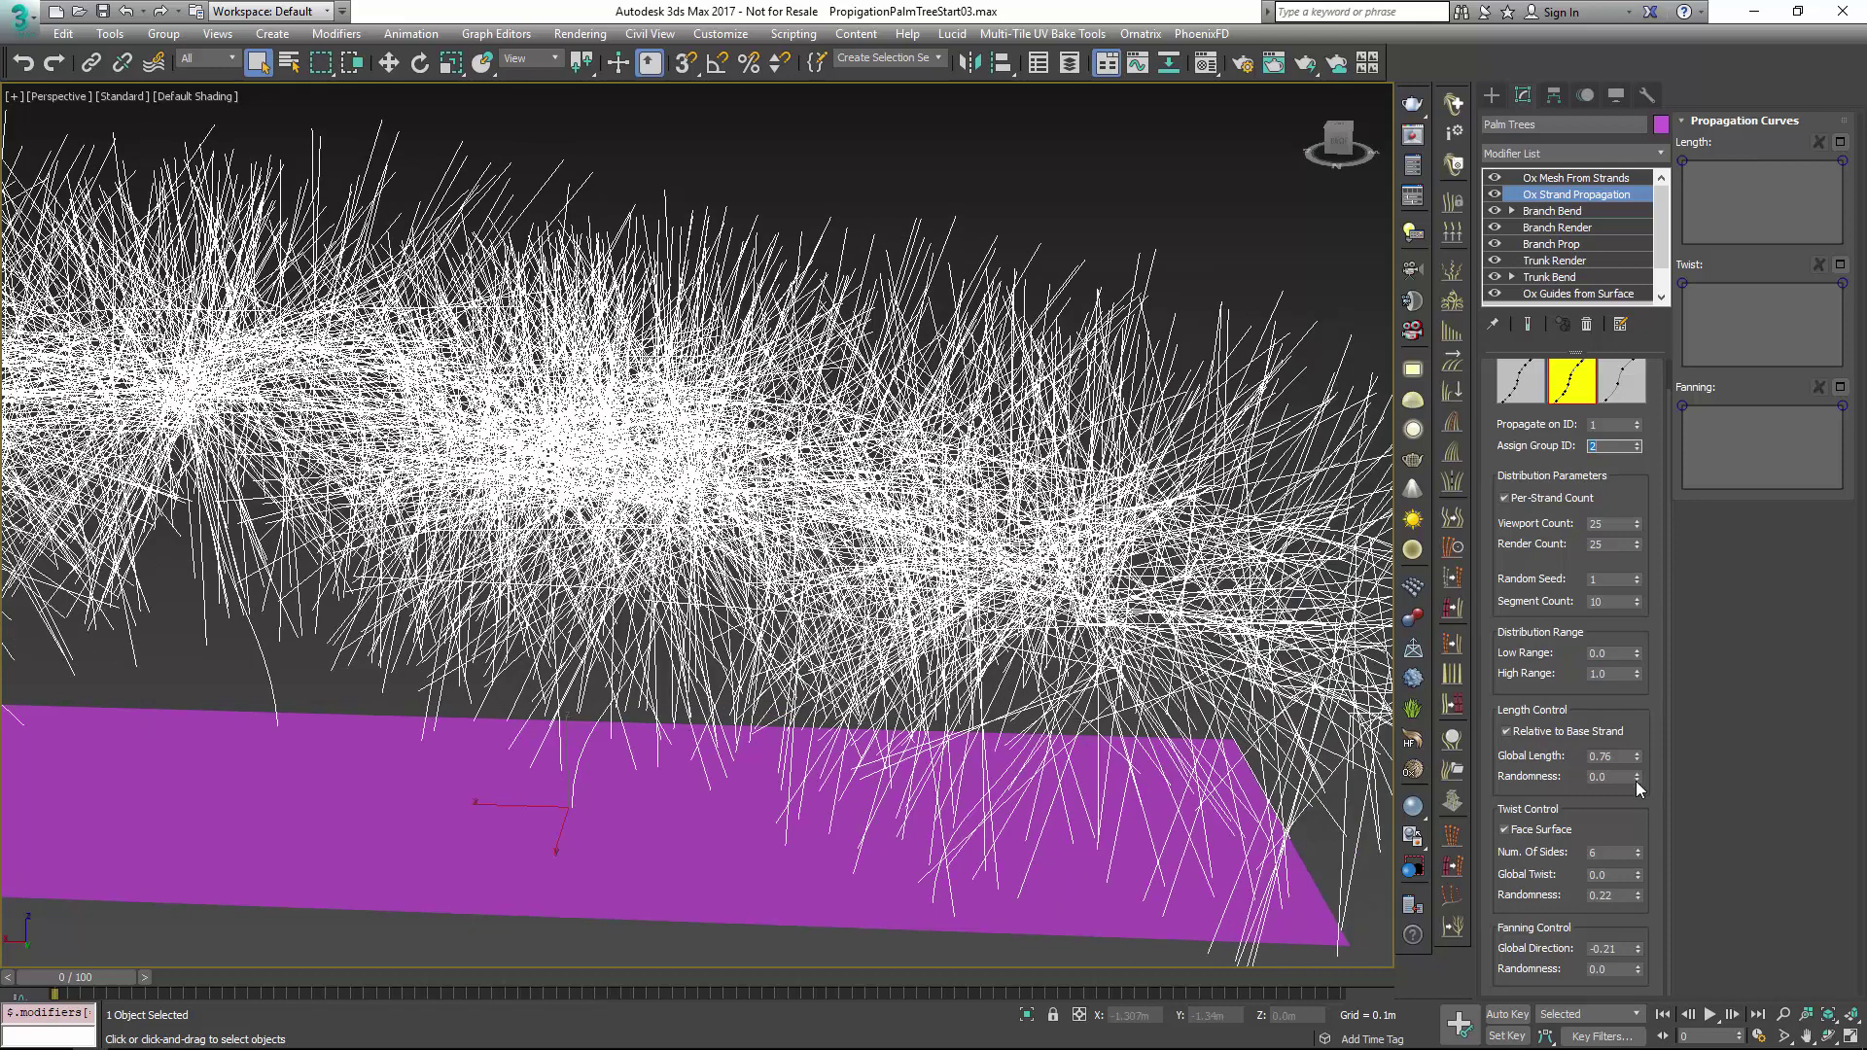
{"action": "right_click", "coordinate": [1637, 896]}
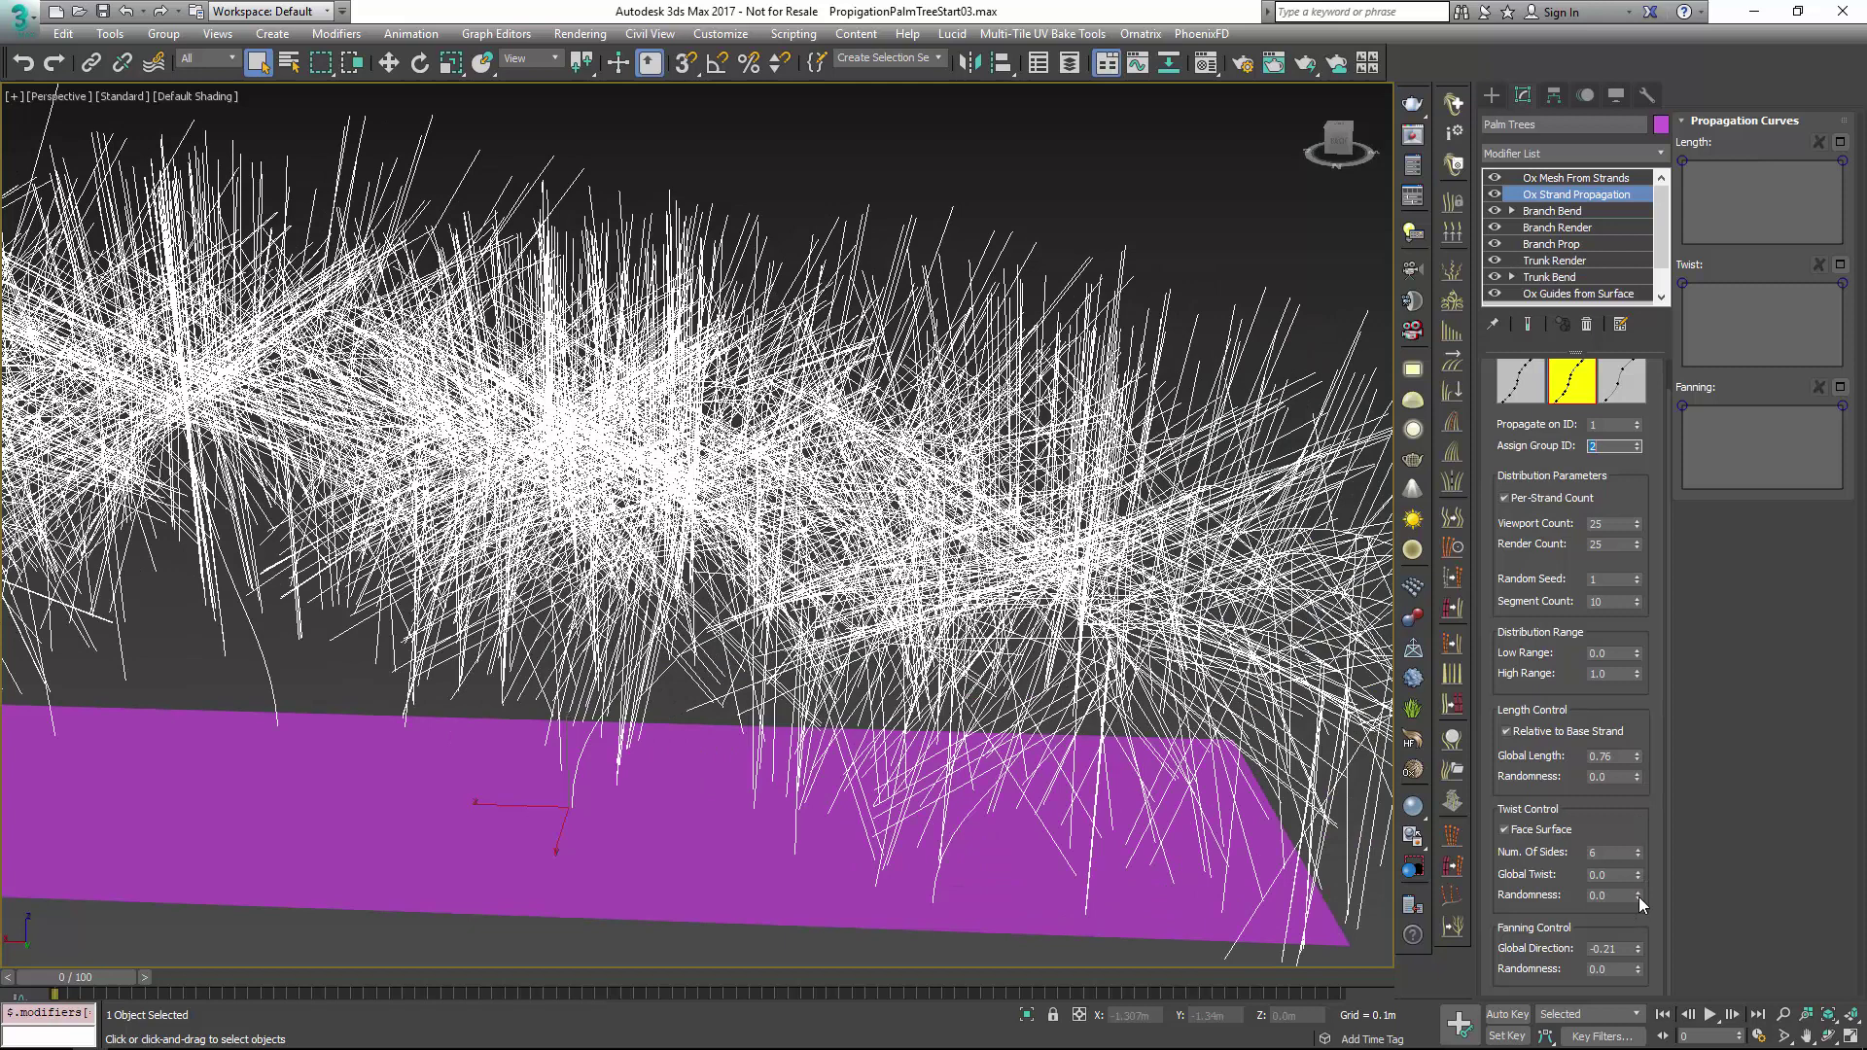
{"action": "right_click", "coordinate": [1637, 949]}
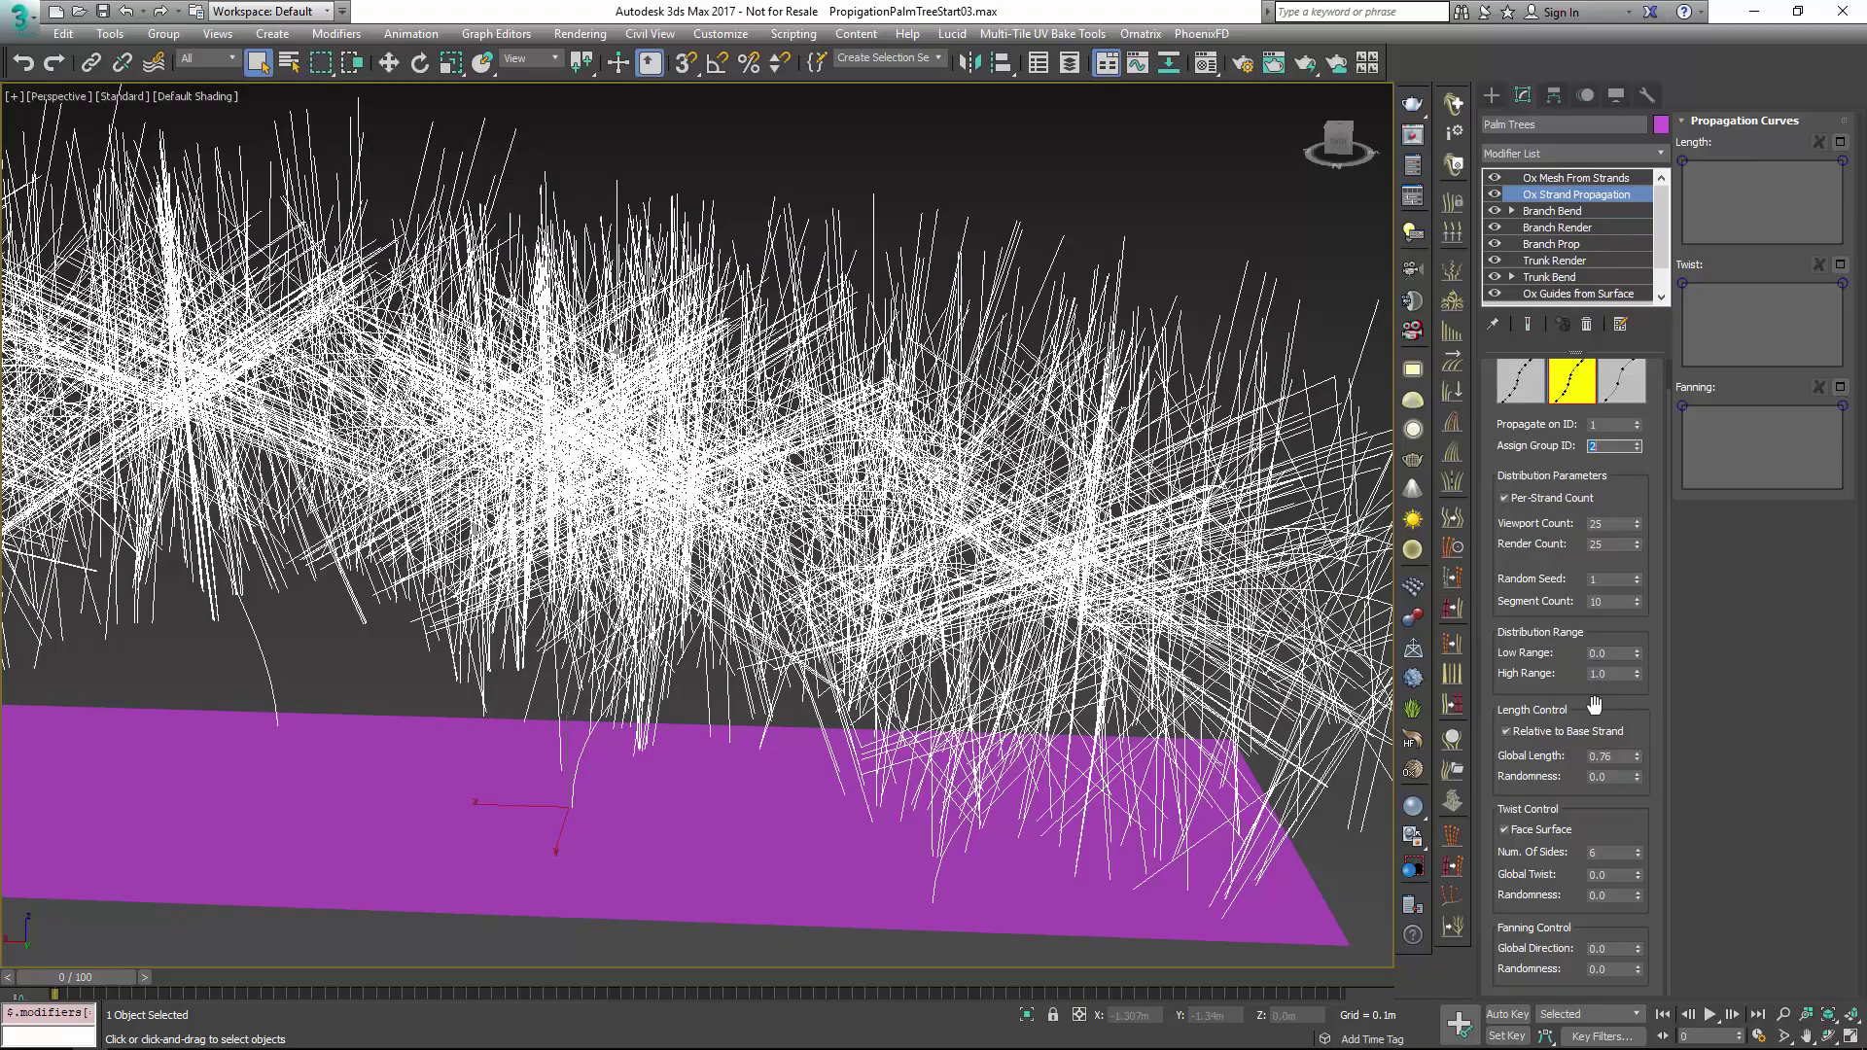
{"action": "mouse_move", "coordinate": [1636, 652]}
{"action": "left_mouse_down"}
{"action": "mouse_move", "coordinate": [1643, 622]}
{"action": "mouse_move", "coordinate": [1643, 738]}
{"action": "mouse_move", "coordinate": [1659, 657]}
{"action": "left_mouse_up"}
Set the propagation Viewport Count to 10
{"action": "double_click", "coordinate": [1593, 525]}
{"action": "type", "text": "10"}
{"action": "key", "text": "Tab"}
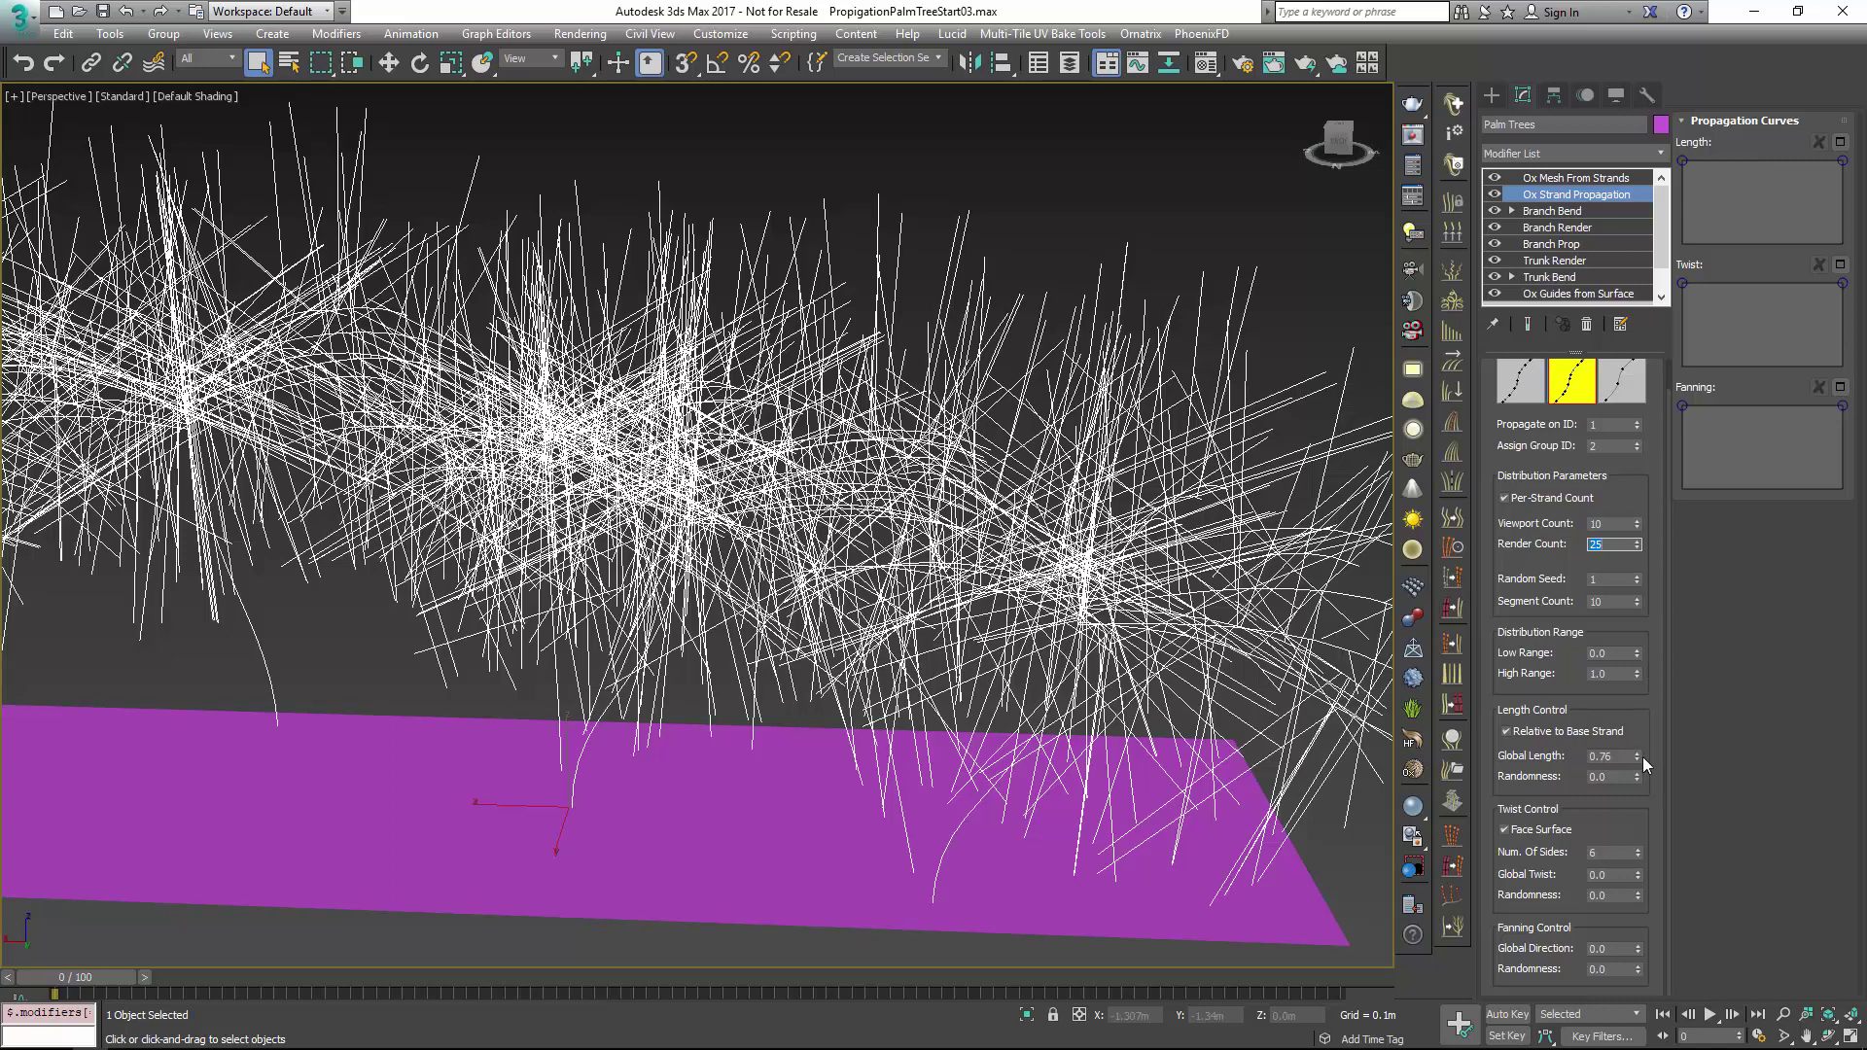
Lower Global Length to 0.05 so the leaf strands become short spikes
{"action": "left_click_drag", "start_coordinate": [1642, 756], "coordinate": [1649, 826]}
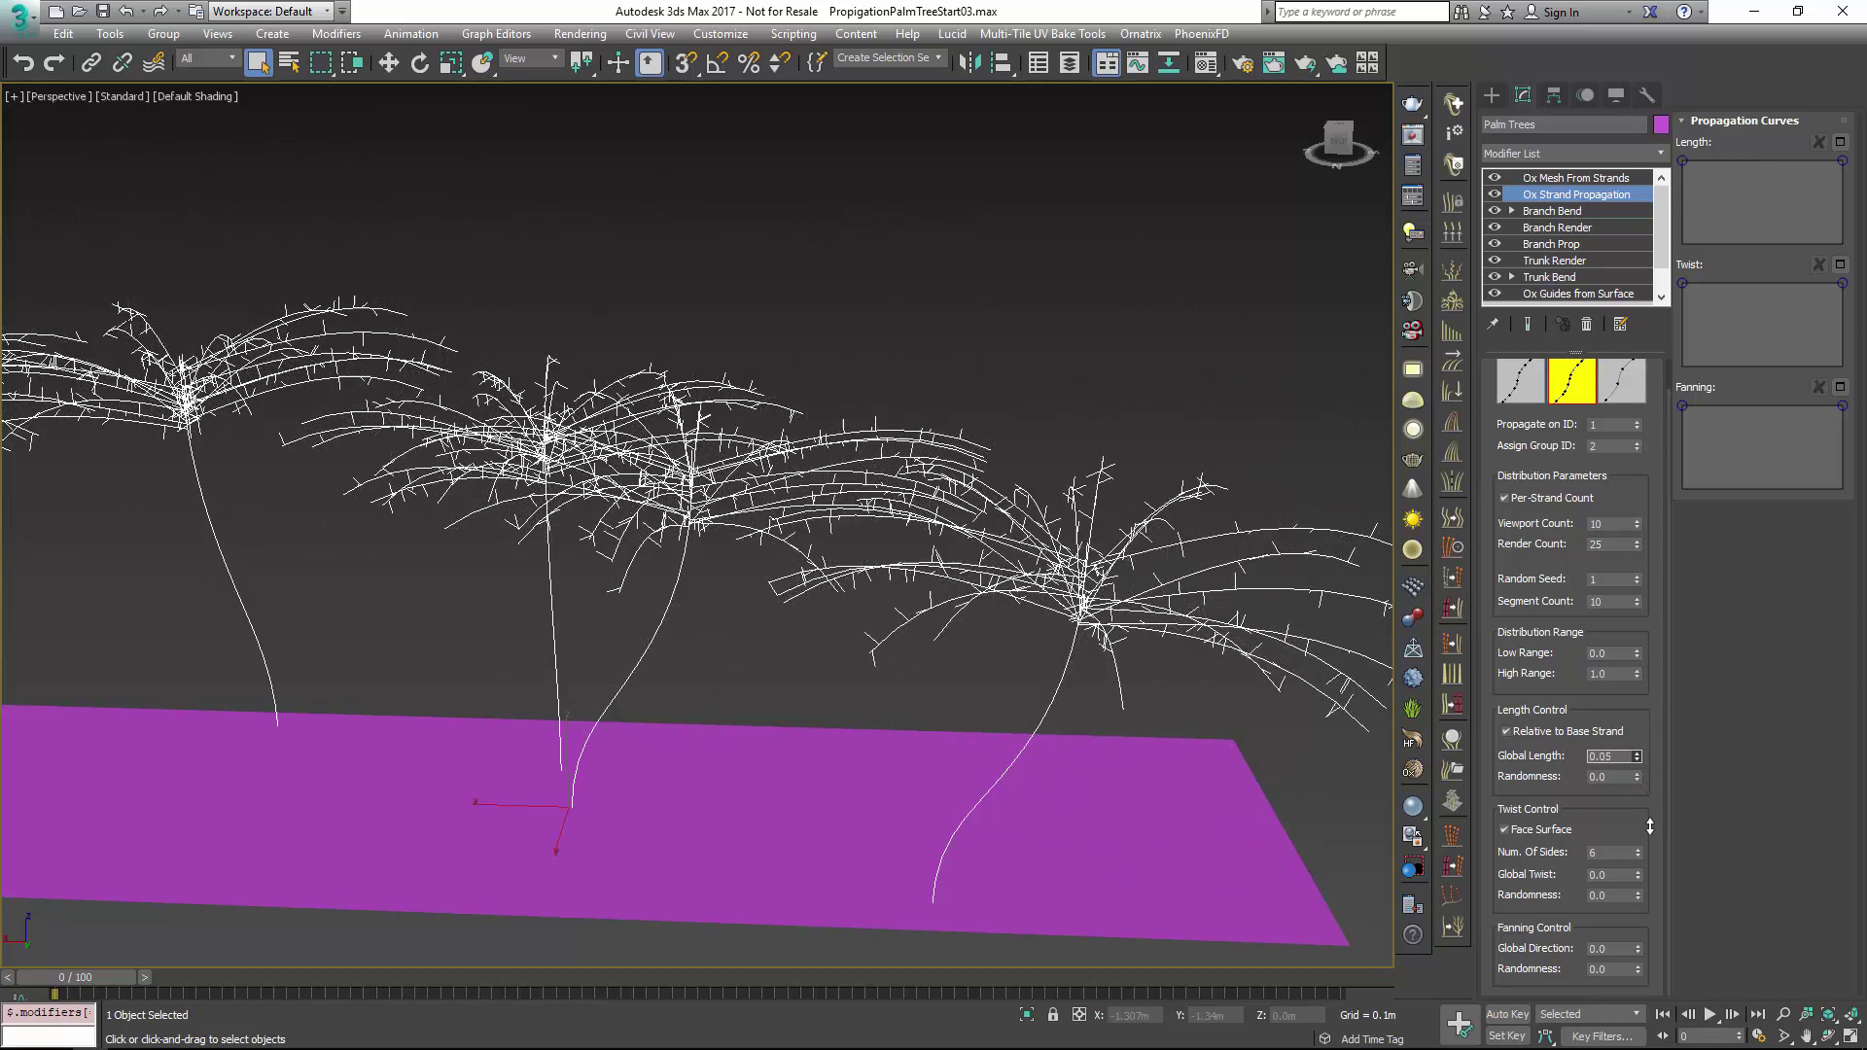
{"action": "middle_click_drag", "start_coordinate": [1222, 614], "coordinate": [1186, 632], "text": "alt"}
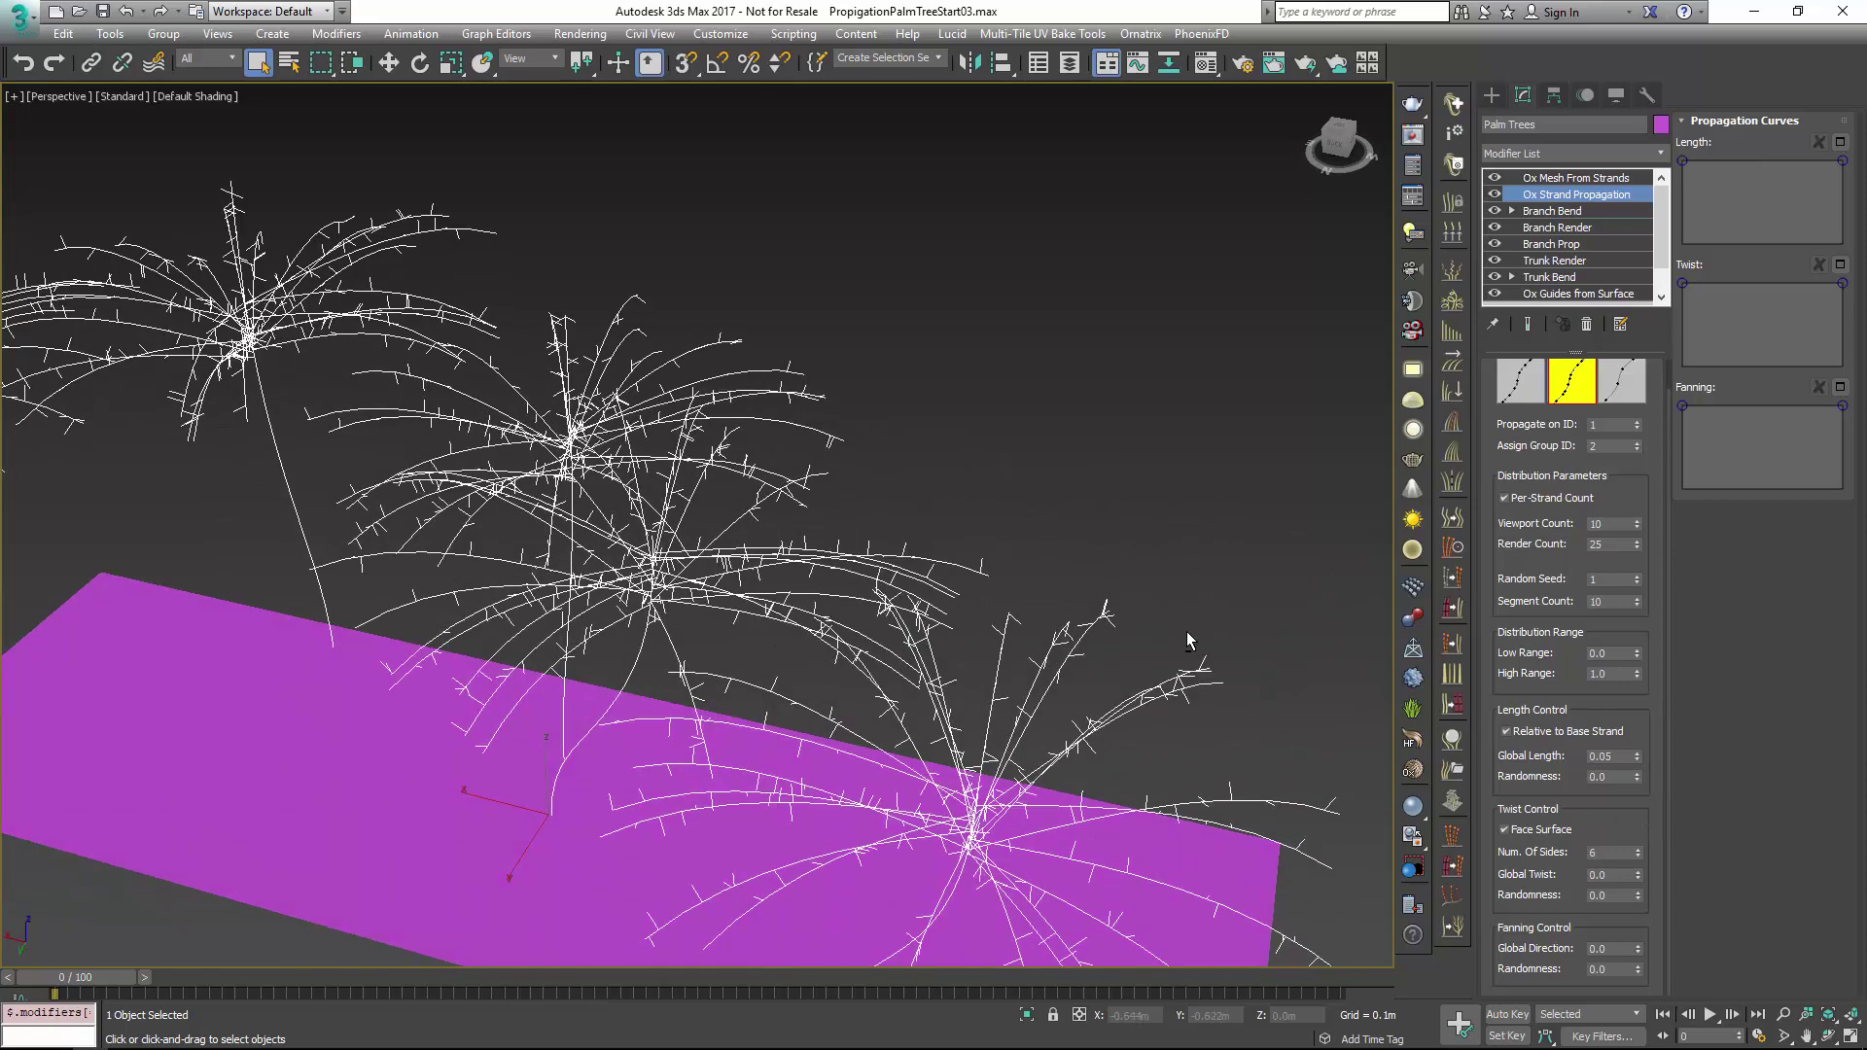
{"action": "middle_click_drag", "start_coordinate": [1124, 747], "coordinate": [1124, 538]}
{"action": "scroll", "coordinate": [1124, 537], "scroll_direction": "up", "scroll_amount": 3}
{"action": "scroll", "coordinate": [1126, 506], "scroll_direction": "down", "scroll_amount": 2}
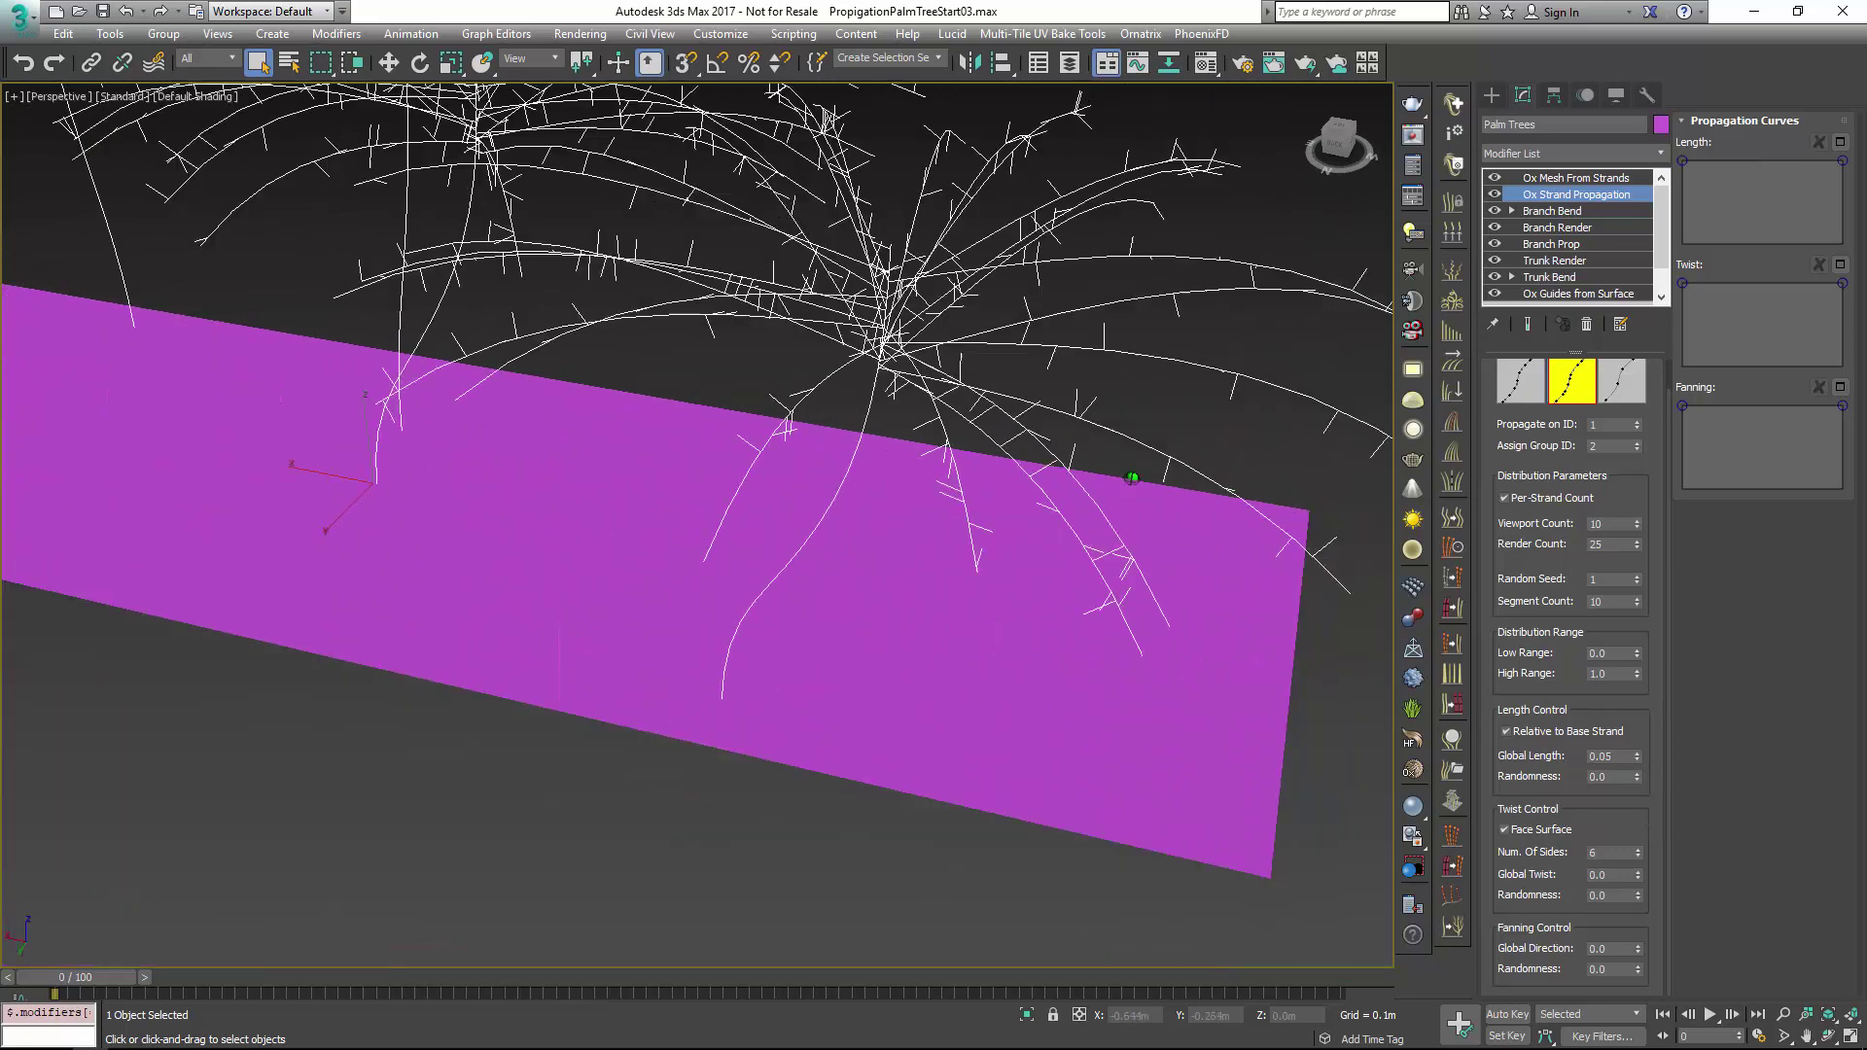
{"action": "scroll", "coordinate": [1124, 521], "scroll_direction": "down", "scroll_amount": 3}
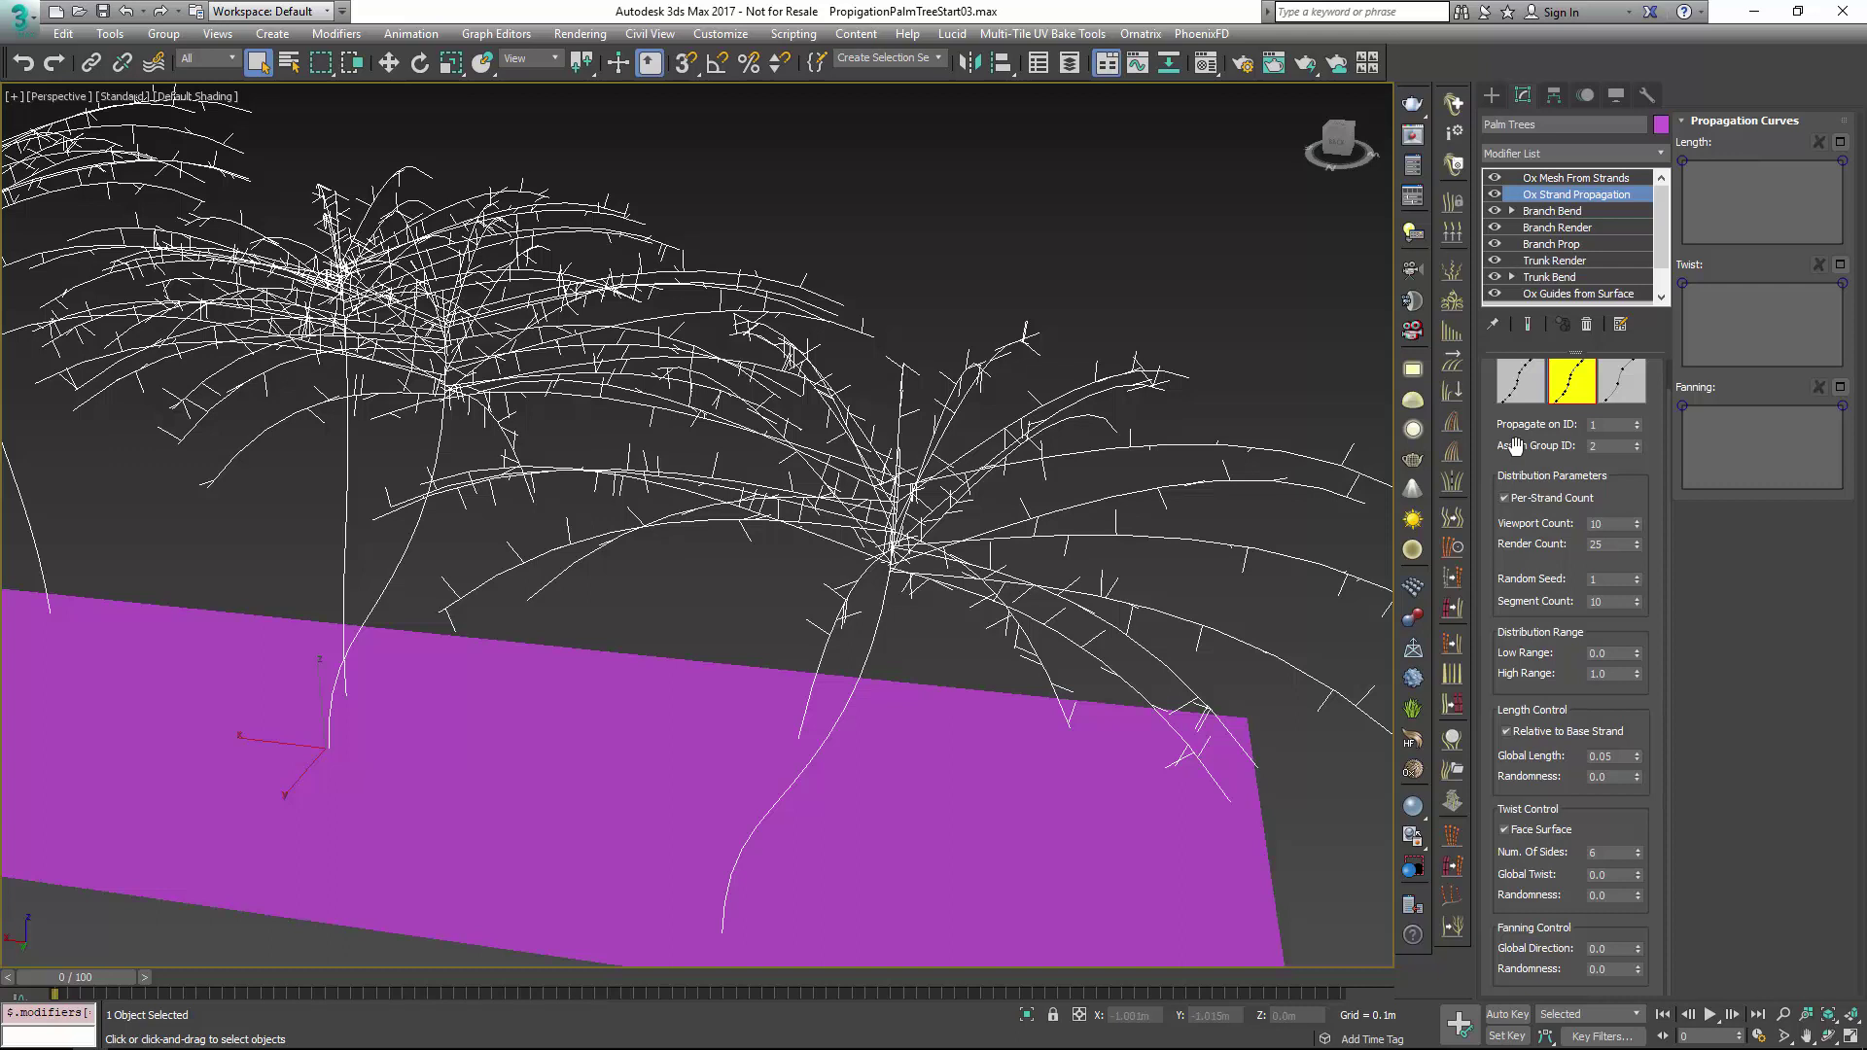
{"action": "scroll", "coordinate": [1529, 442], "scroll_direction": "up", "scroll_amount": 1}
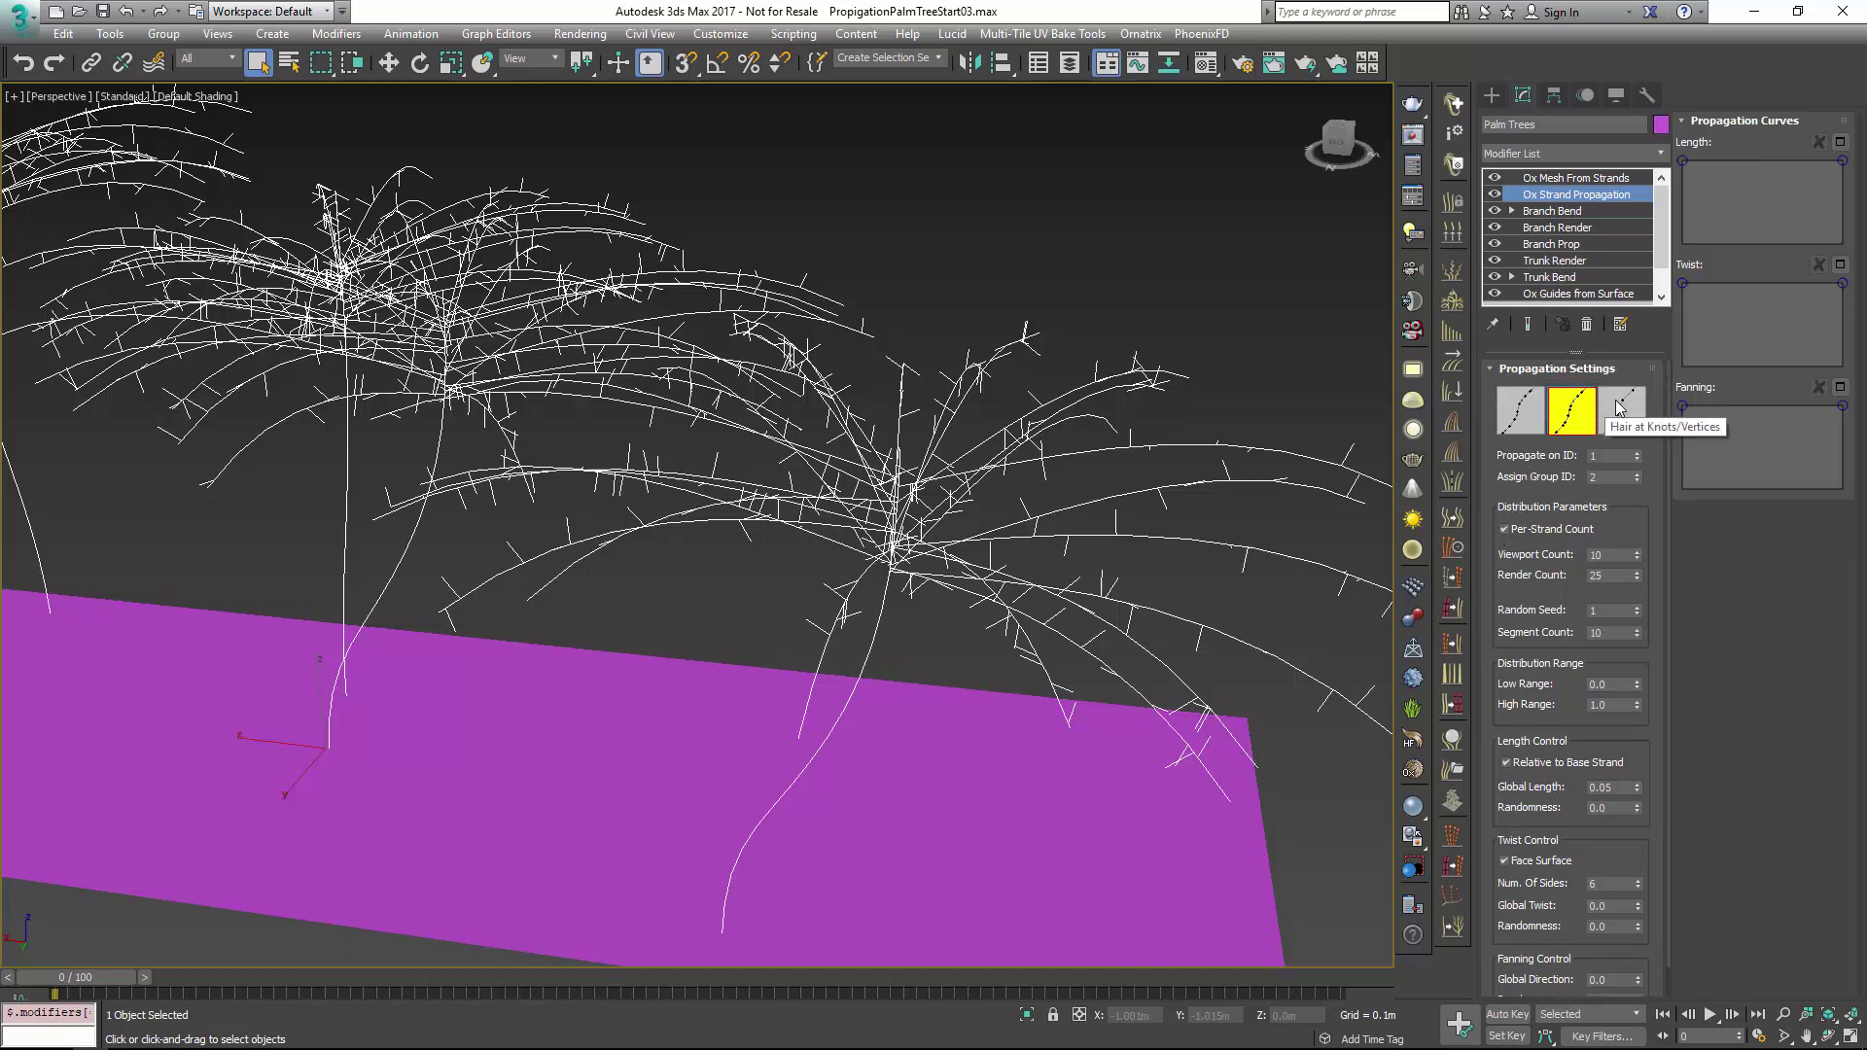
Enable Uniform Distribution and raise Viewport Count to 25 for denser, evenly spaced leaflets
{"action": "left_click", "coordinate": [1523, 413]}
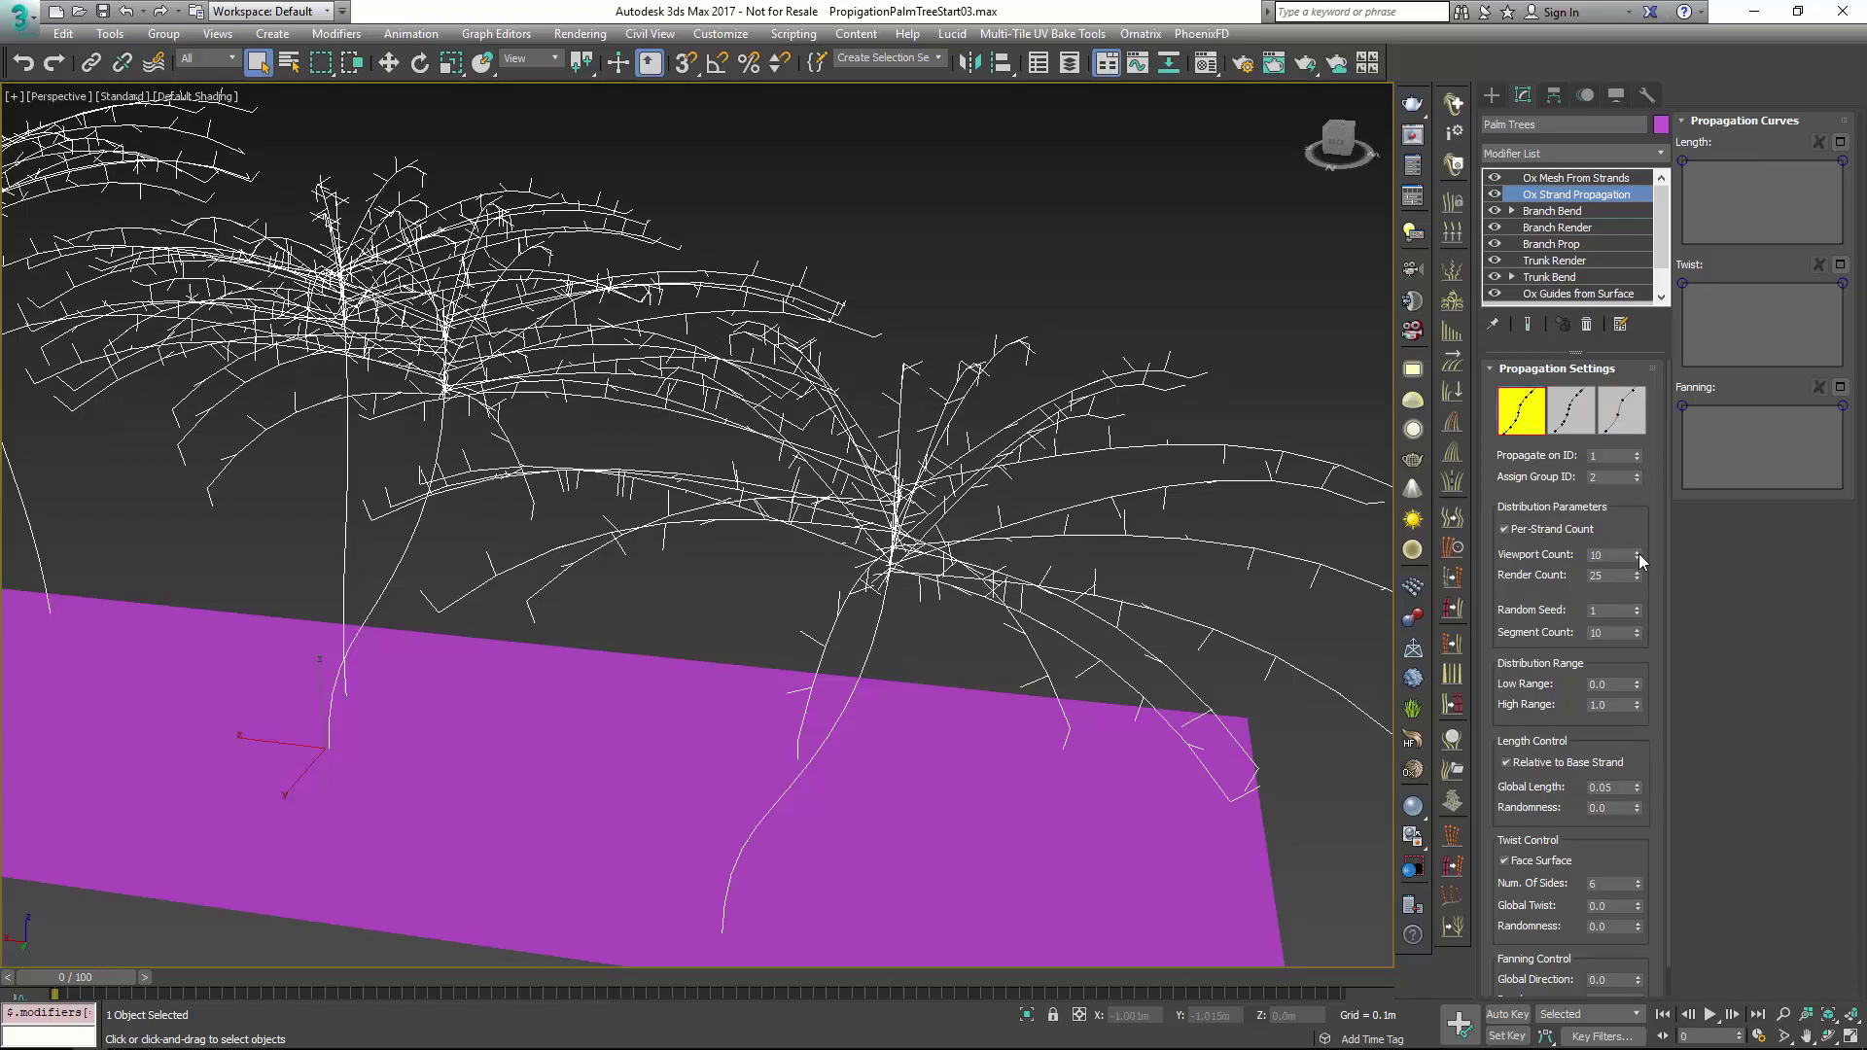
{"action": "left_click_drag", "start_coordinate": [1637, 553], "coordinate": [1562, 560]}
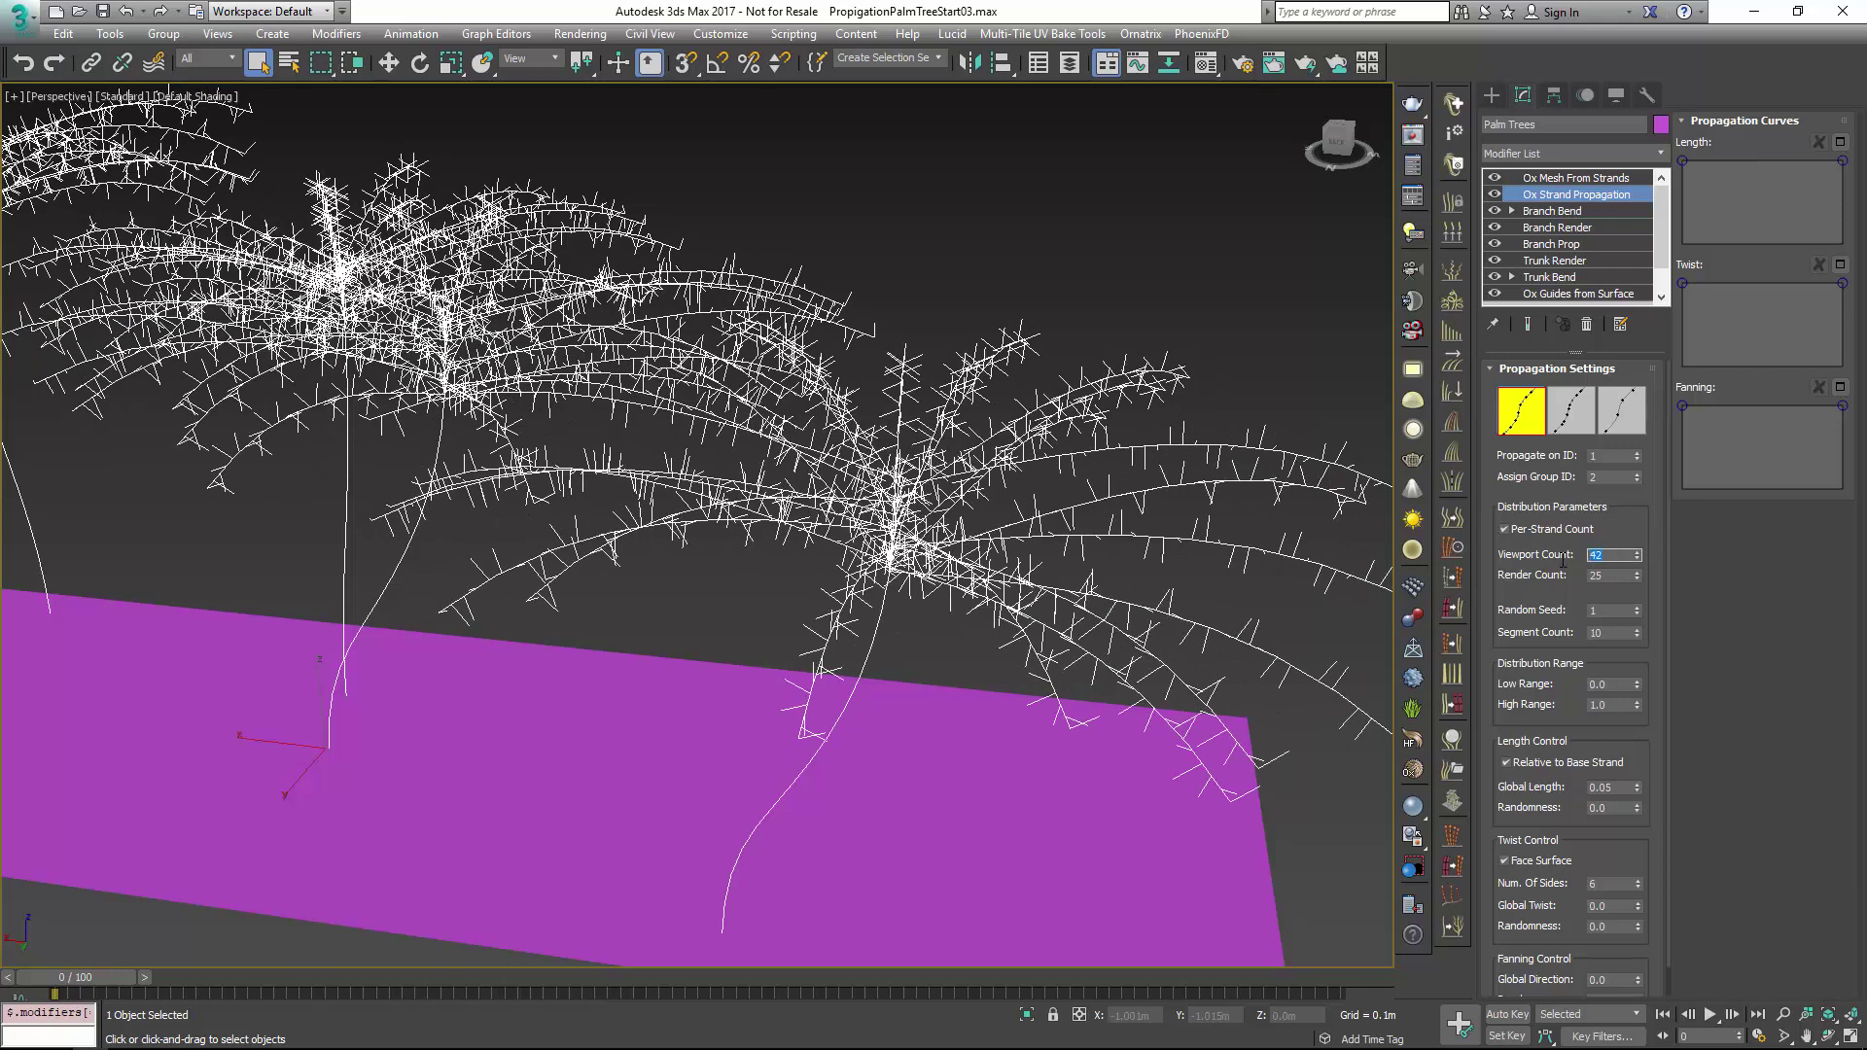
{"action": "type", "text": "25"}
{"action": "key", "text": "Tab"}
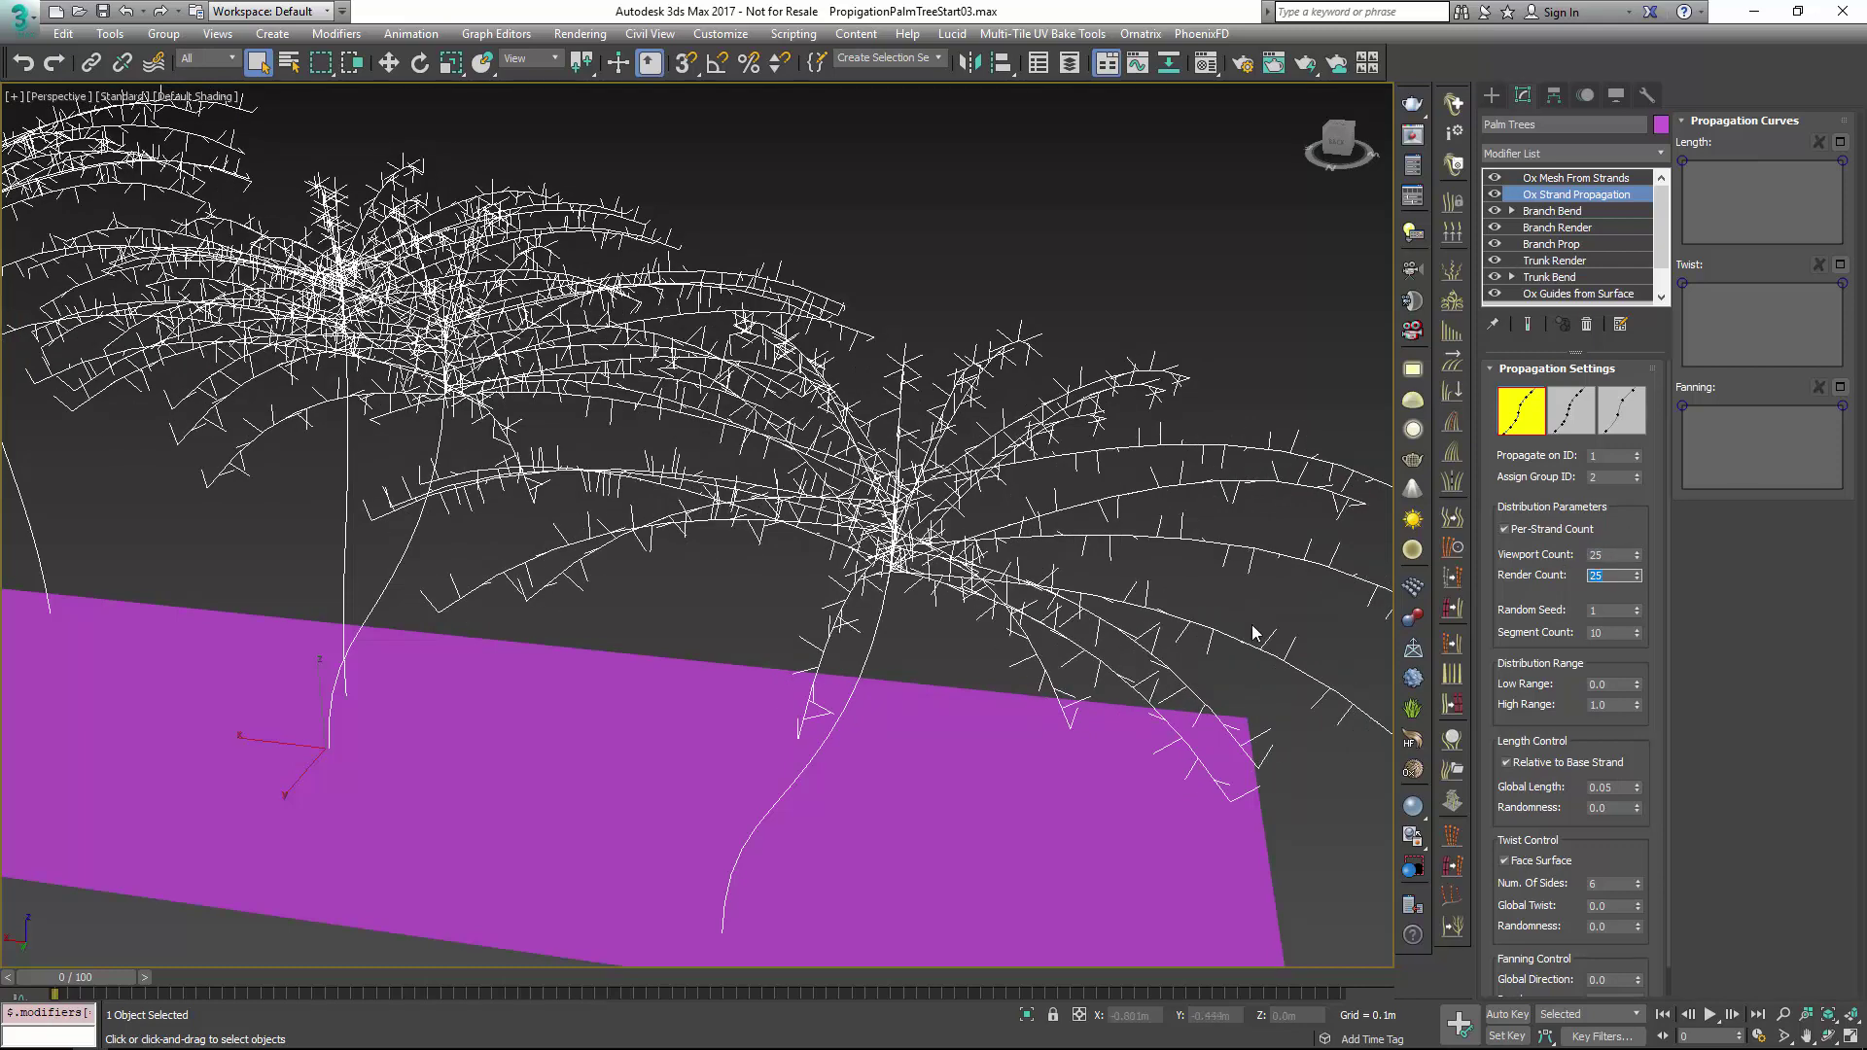
{"action": "middle_click_drag", "start_coordinate": [1253, 633], "coordinate": [1203, 552], "text": "alt"}
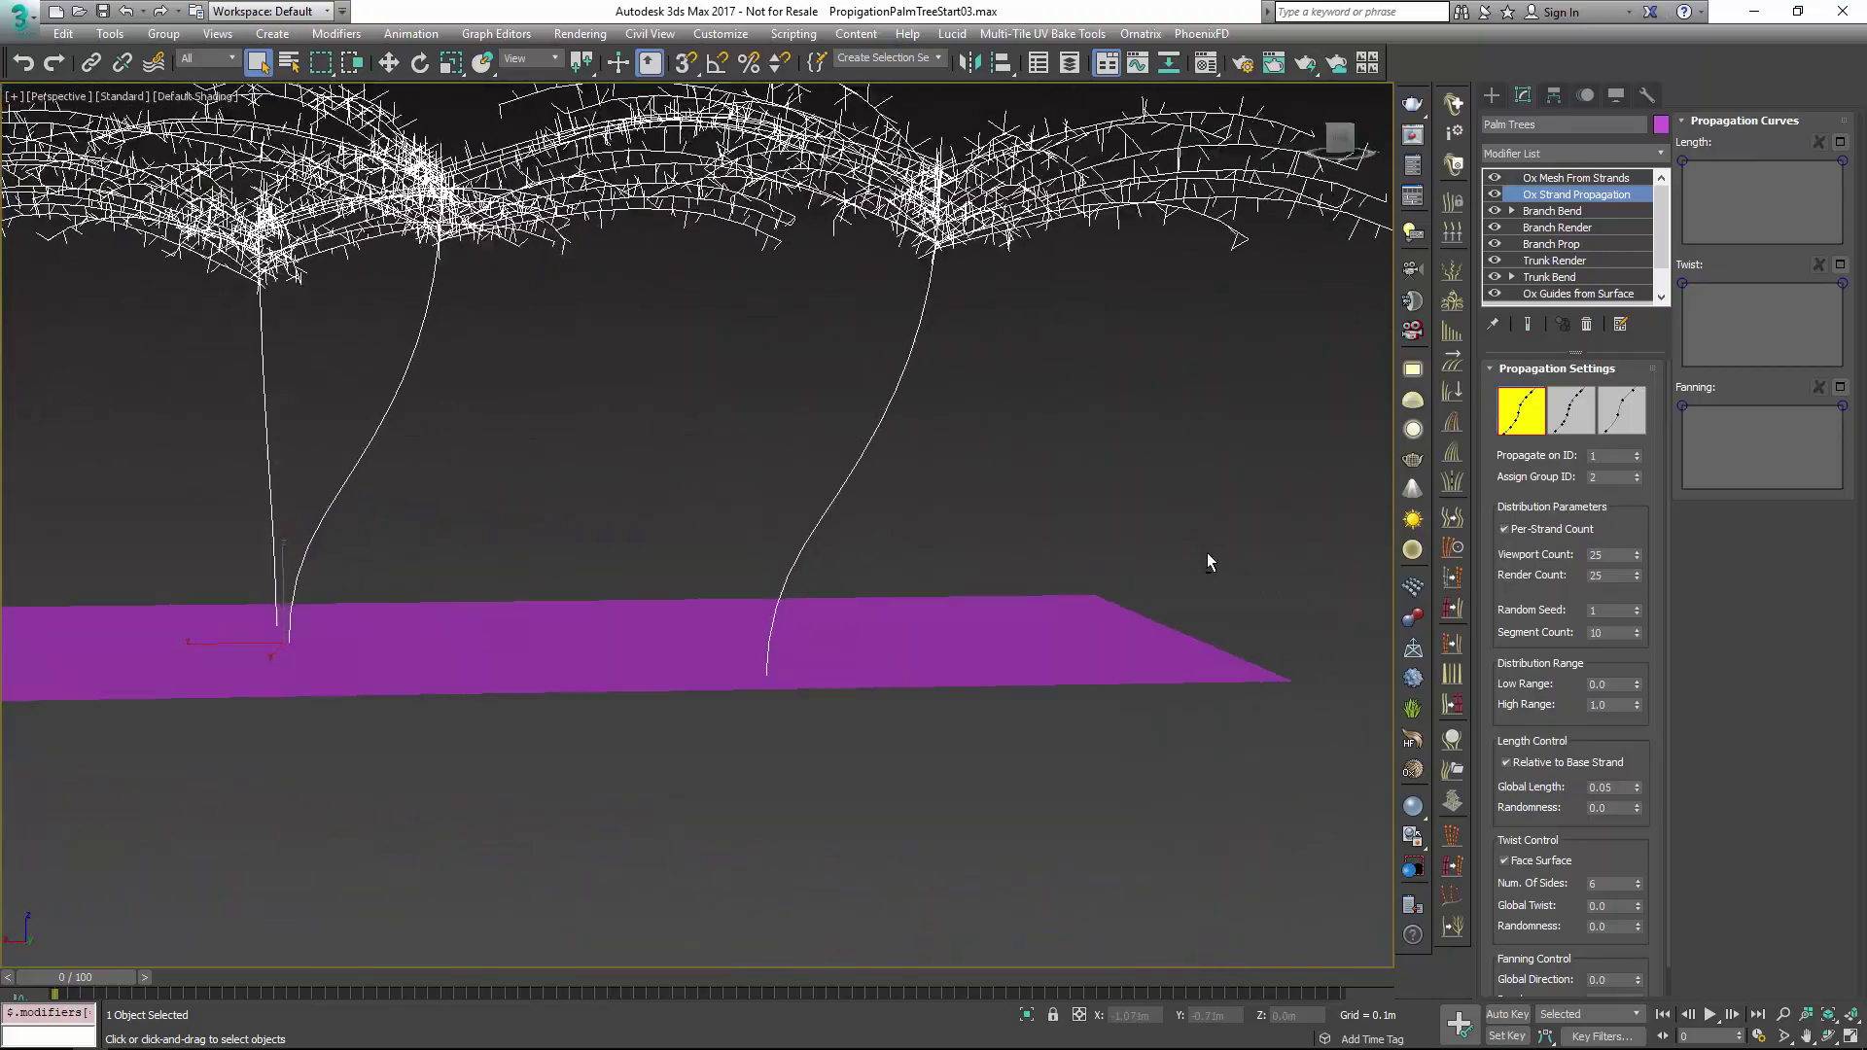
{"action": "mouse_move", "coordinate": [1208, 555]}
{"action": "middle_mouse_down", "text": "alt"}
{"action": "mouse_move", "coordinate": [1182, 604]}
{"action": "mouse_move", "coordinate": [1187, 548]}
{"action": "mouse_move", "coordinate": [1186, 583]}
{"action": "mouse_move", "coordinate": [1076, 541]}
{"action": "middle_mouse_up", "text": "alt"}
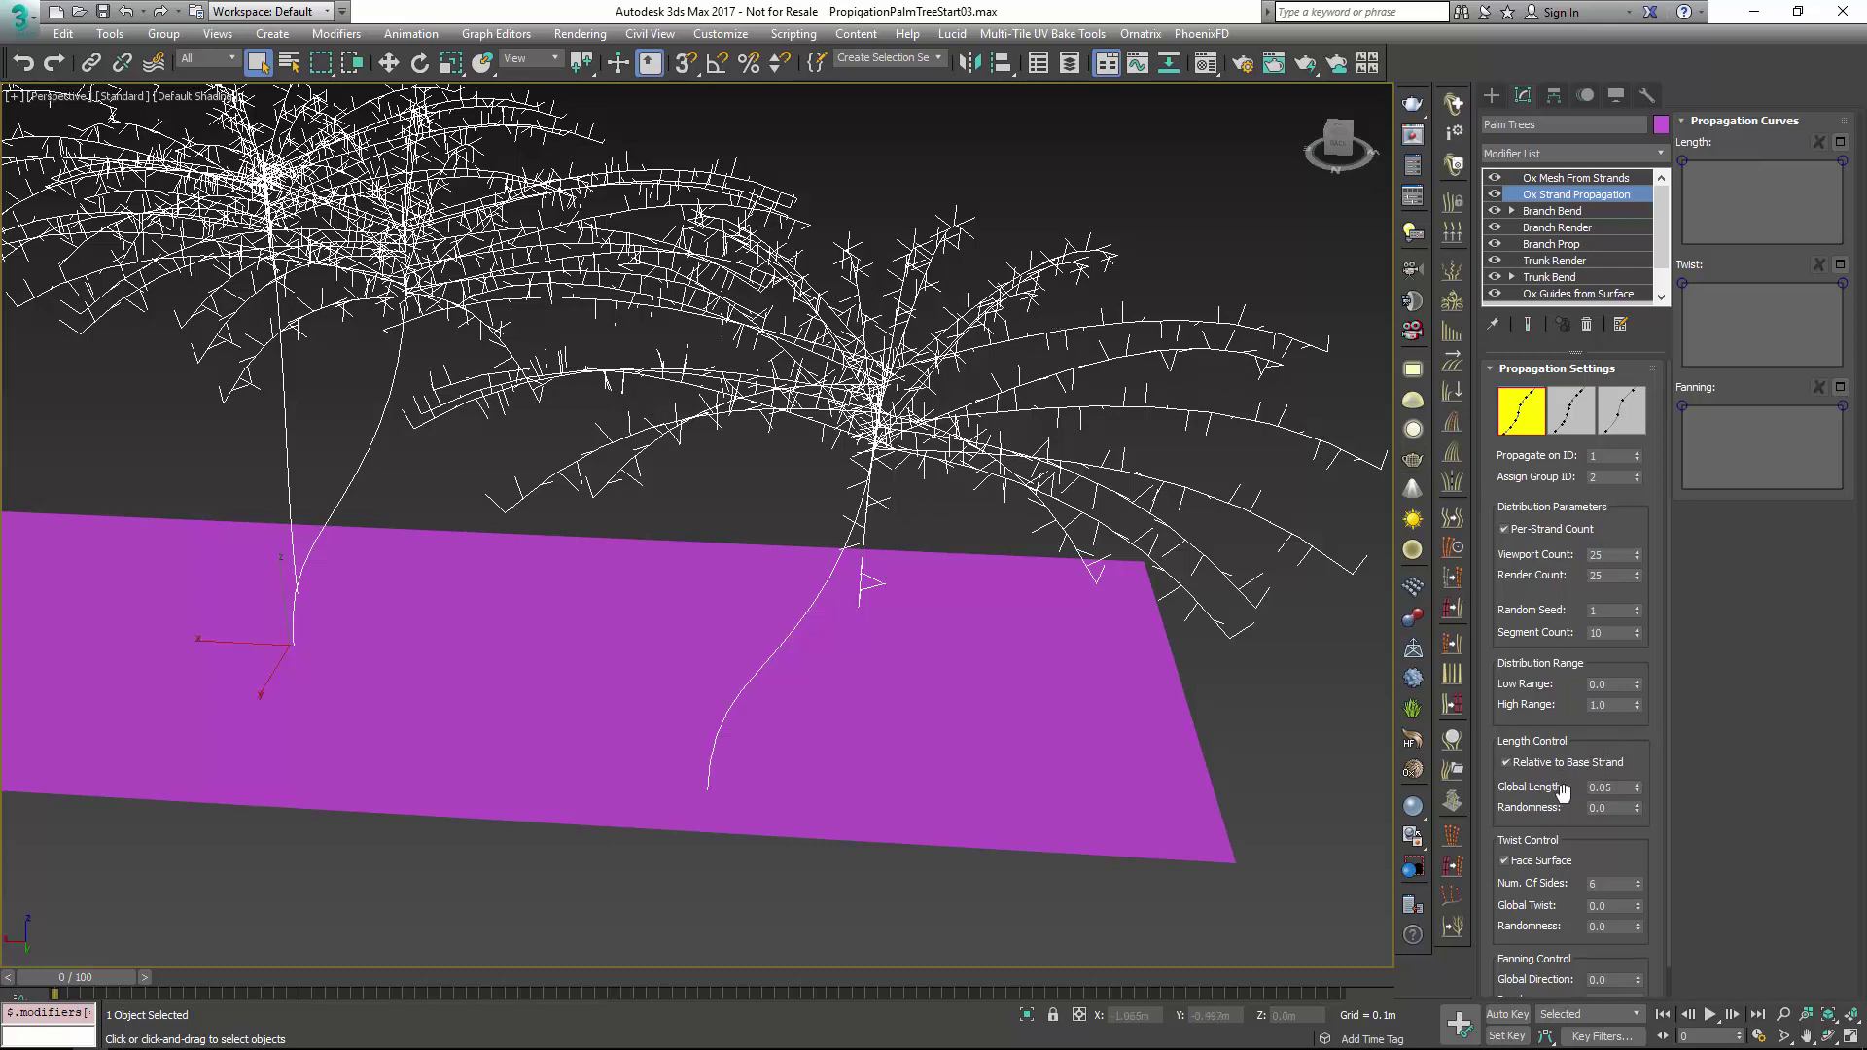
Set the leaflets' Num. Of Sides to 2 so they lie flat on each frond
{"action": "double_click", "coordinate": [1609, 883]}
{"action": "type", "text": "5"}
{"action": "key", "text": "Return"}
{"action": "type", "text": "2"}
{"action": "key", "text": "Tab"}
{"action": "middle_click_drag", "start_coordinate": [1381, 760], "coordinate": [1322, 710], "text": "alt"}
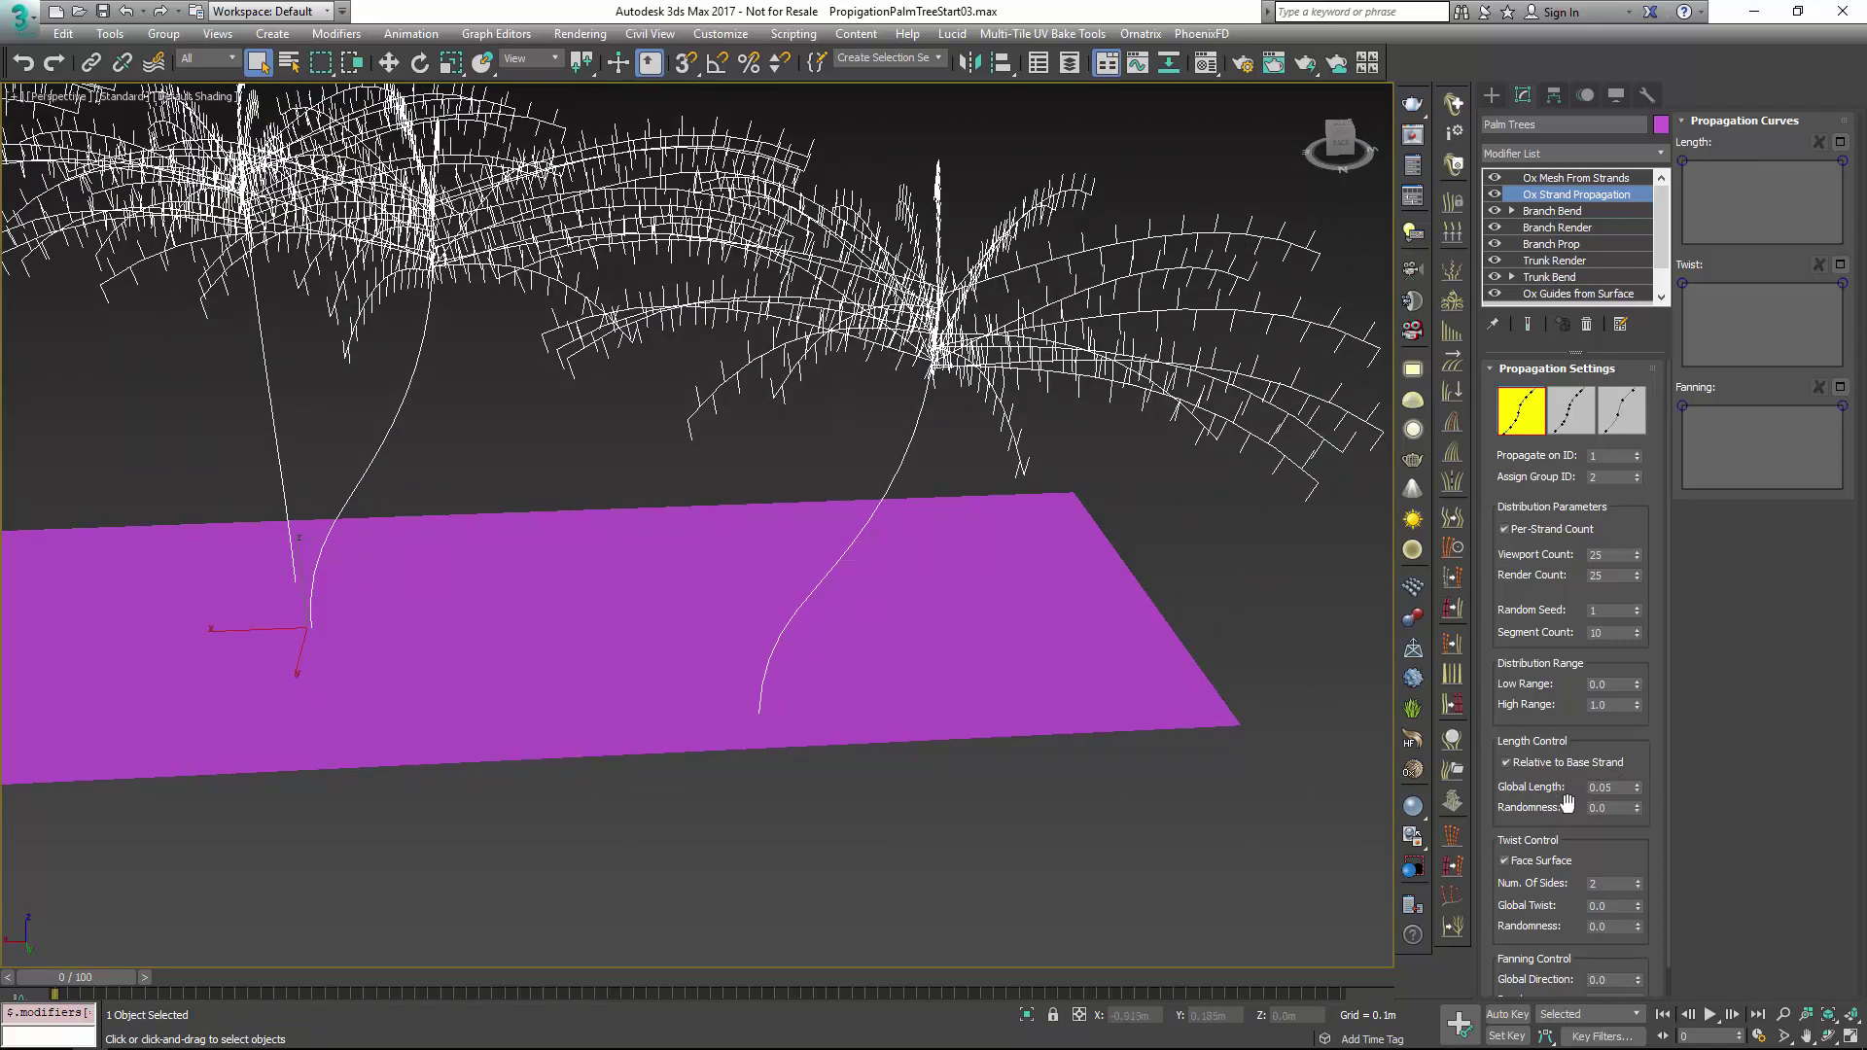
{"action": "scroll", "coordinate": [1551, 812], "scroll_direction": "down", "scroll_amount": 1}
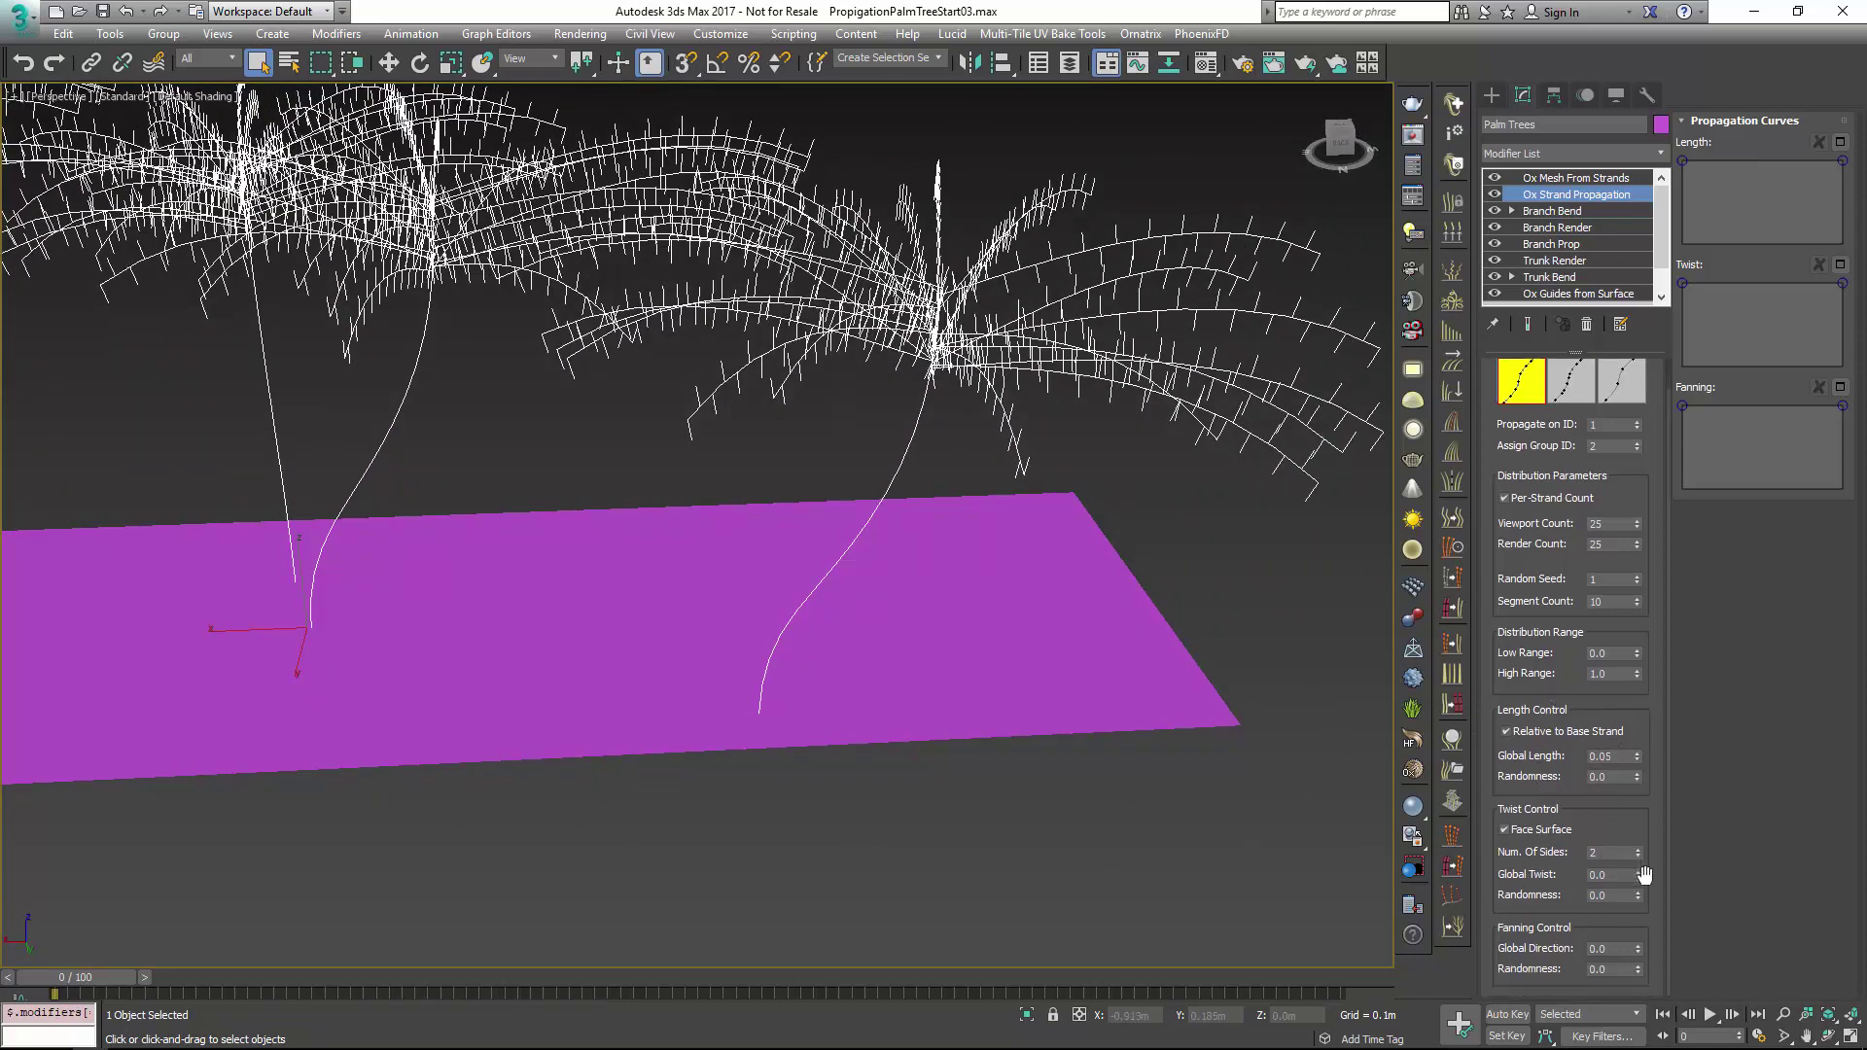
Twist the leaflets with Global Twist 0.56 and drop Global Length to 0.0
{"action": "left_click_drag", "start_coordinate": [1636, 870], "coordinate": [1646, 815]}
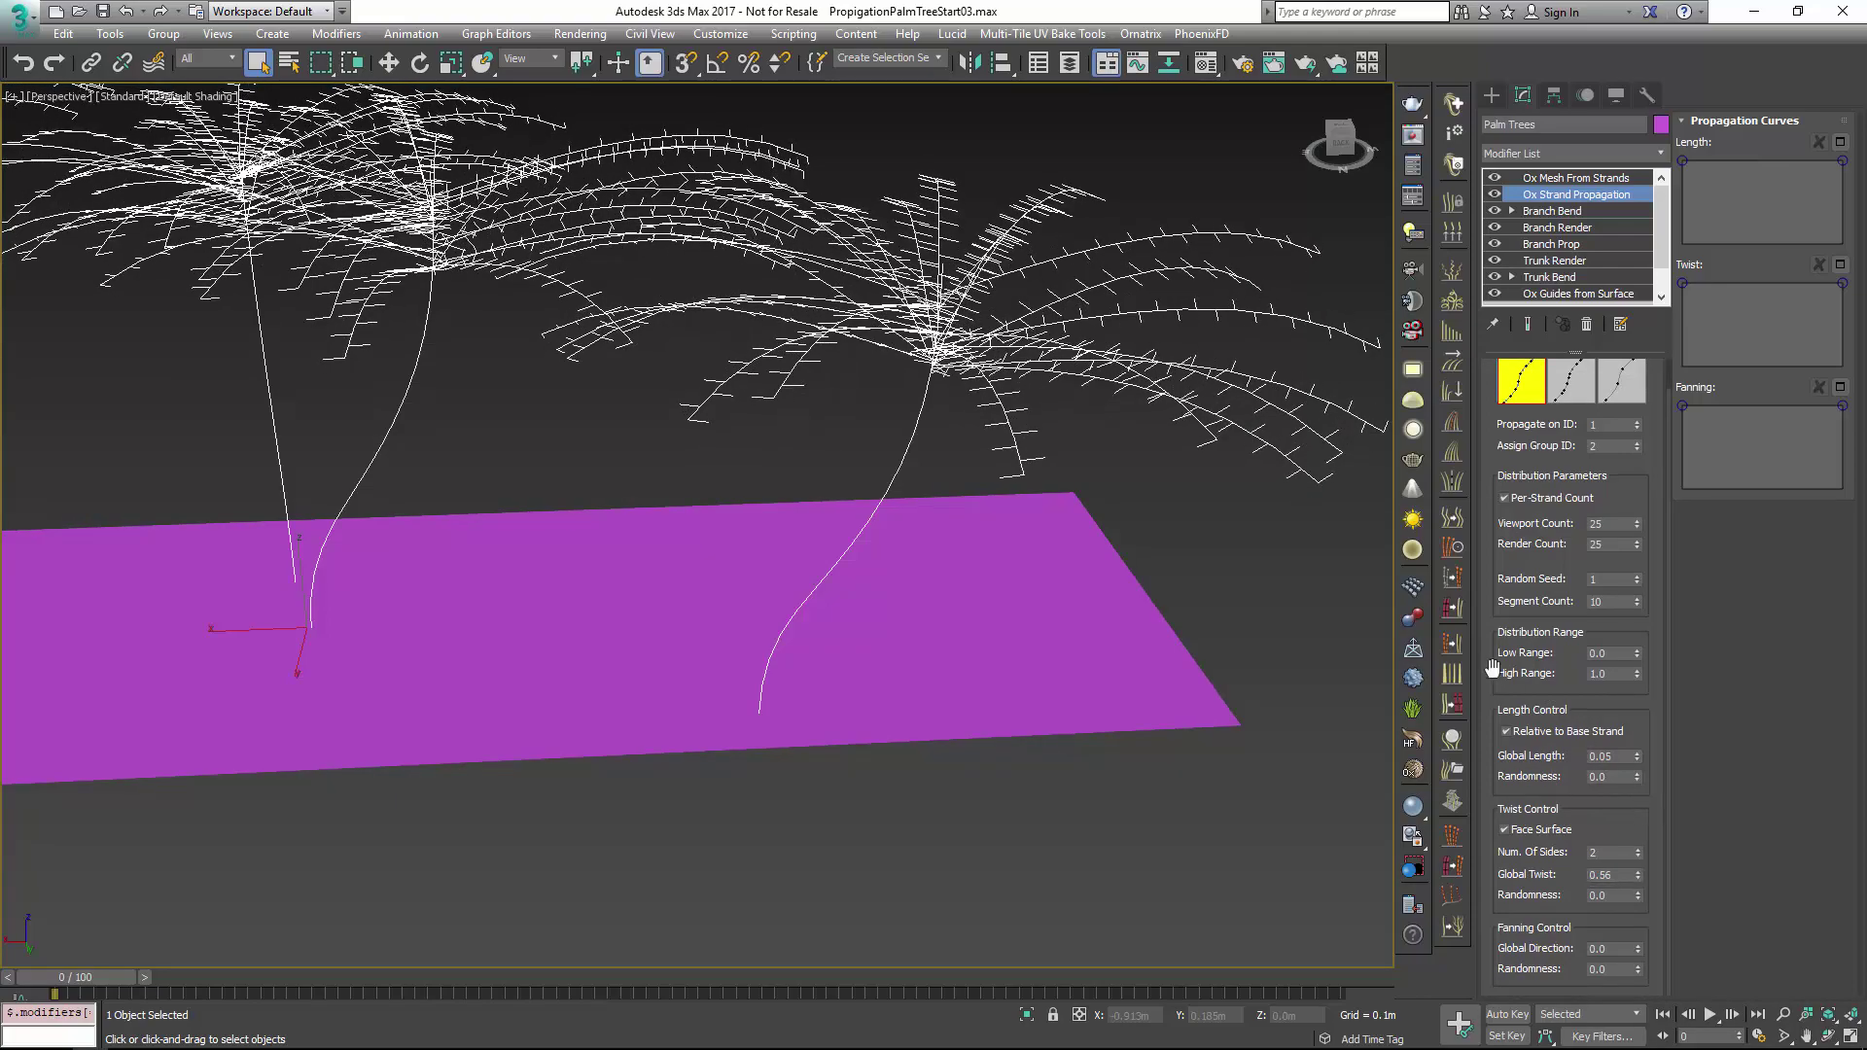
{"action": "middle_click_drag", "start_coordinate": [1145, 445], "coordinate": [1146, 500], "text": "alt"}
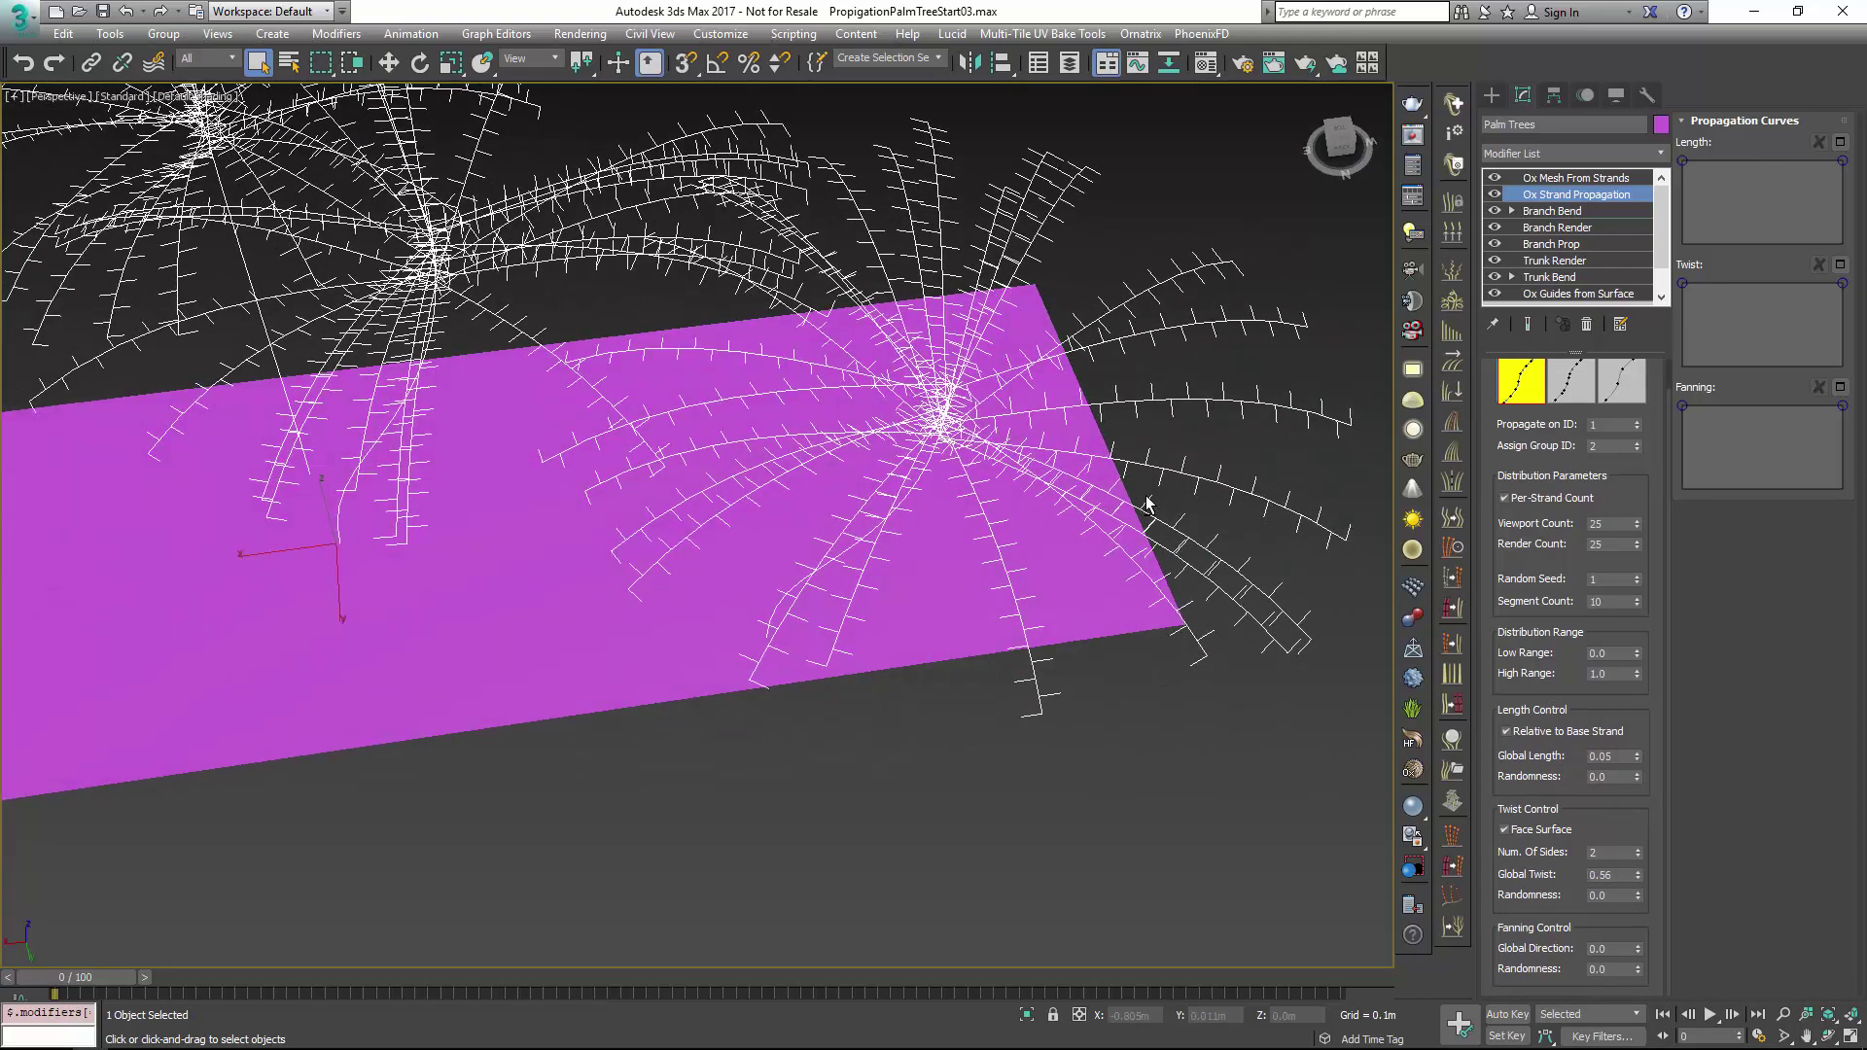
{"action": "scroll", "coordinate": [1128, 501], "scroll_direction": "up", "scroll_amount": 3}
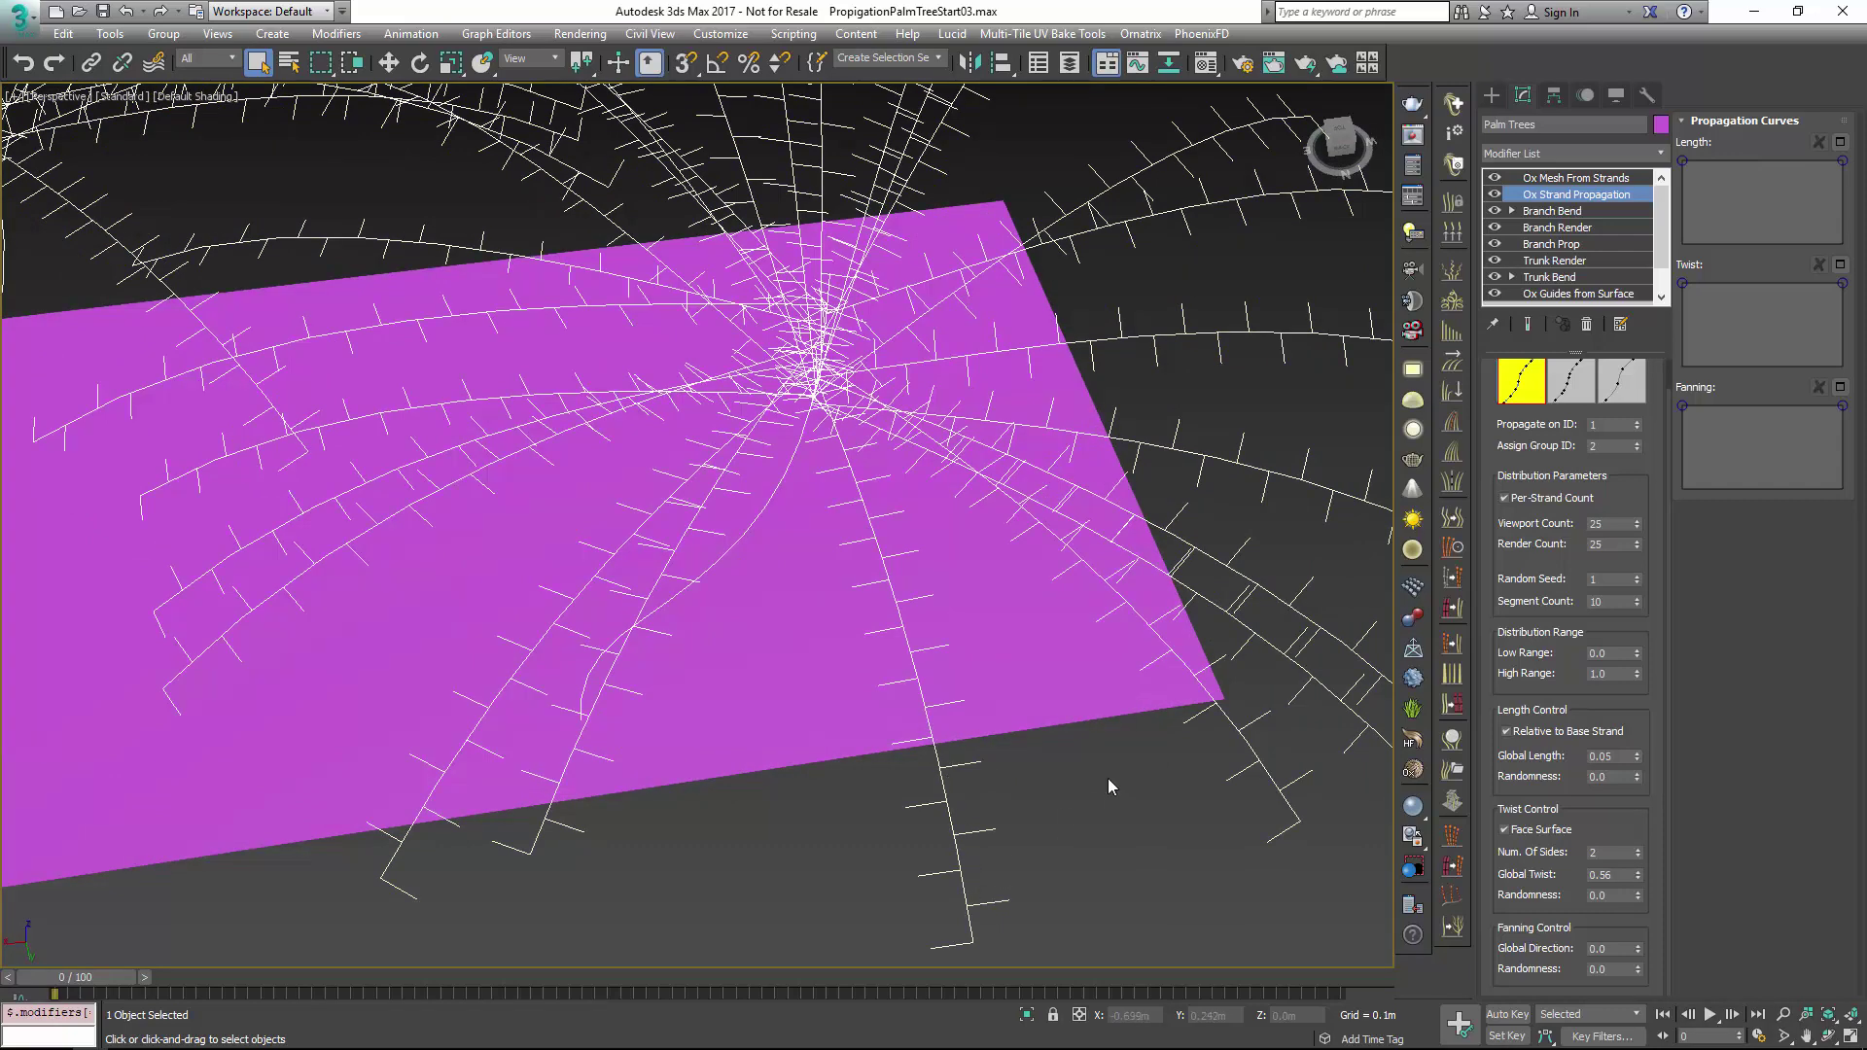
{"action": "mouse_move", "coordinate": [1109, 783]}
{"action": "middle_mouse_down", "text": "alt"}
{"action": "mouse_move", "coordinate": [1127, 773]}
{"action": "mouse_move", "coordinate": [1116, 791]}
{"action": "middle_mouse_up", "text": "alt"}
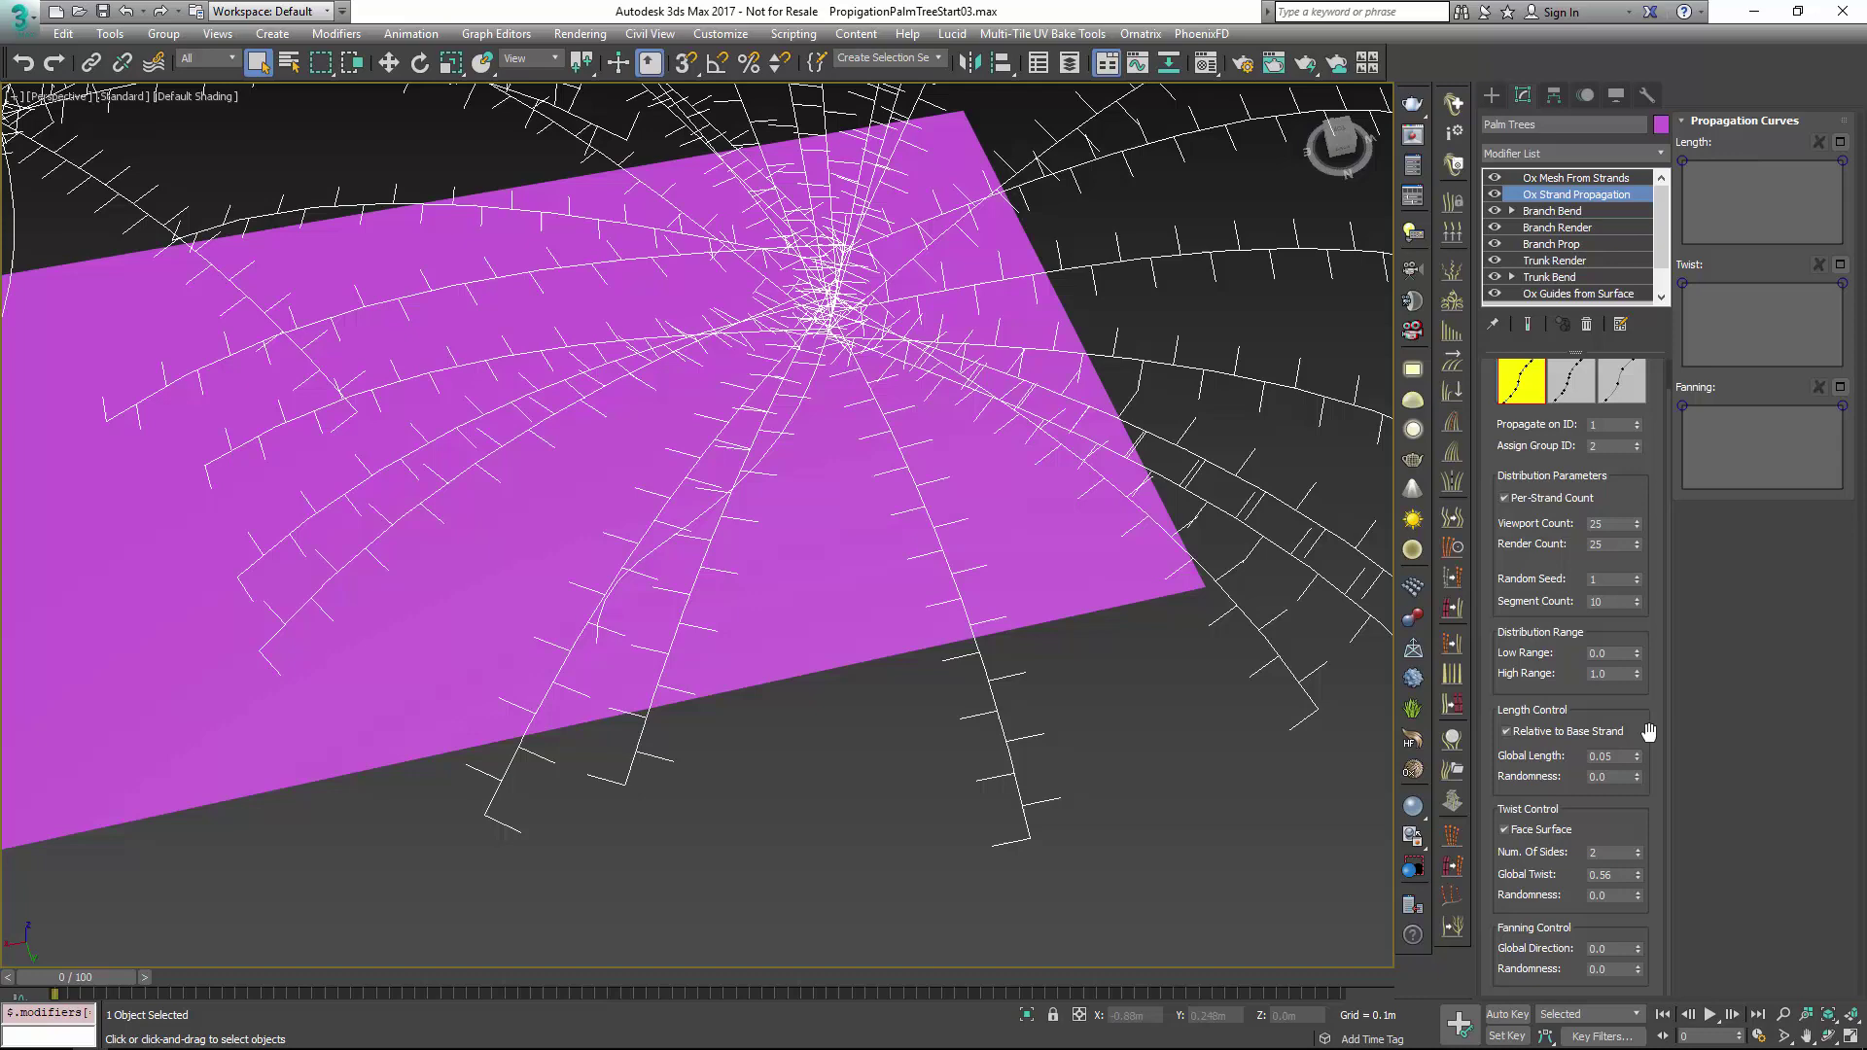
{"action": "mouse_move", "coordinate": [1637, 760]}
{"action": "left_mouse_down"}
{"action": "mouse_move", "coordinate": [1643, 744]}
{"action": "mouse_move", "coordinate": [1652, 765]}
{"action": "left_mouse_up"}
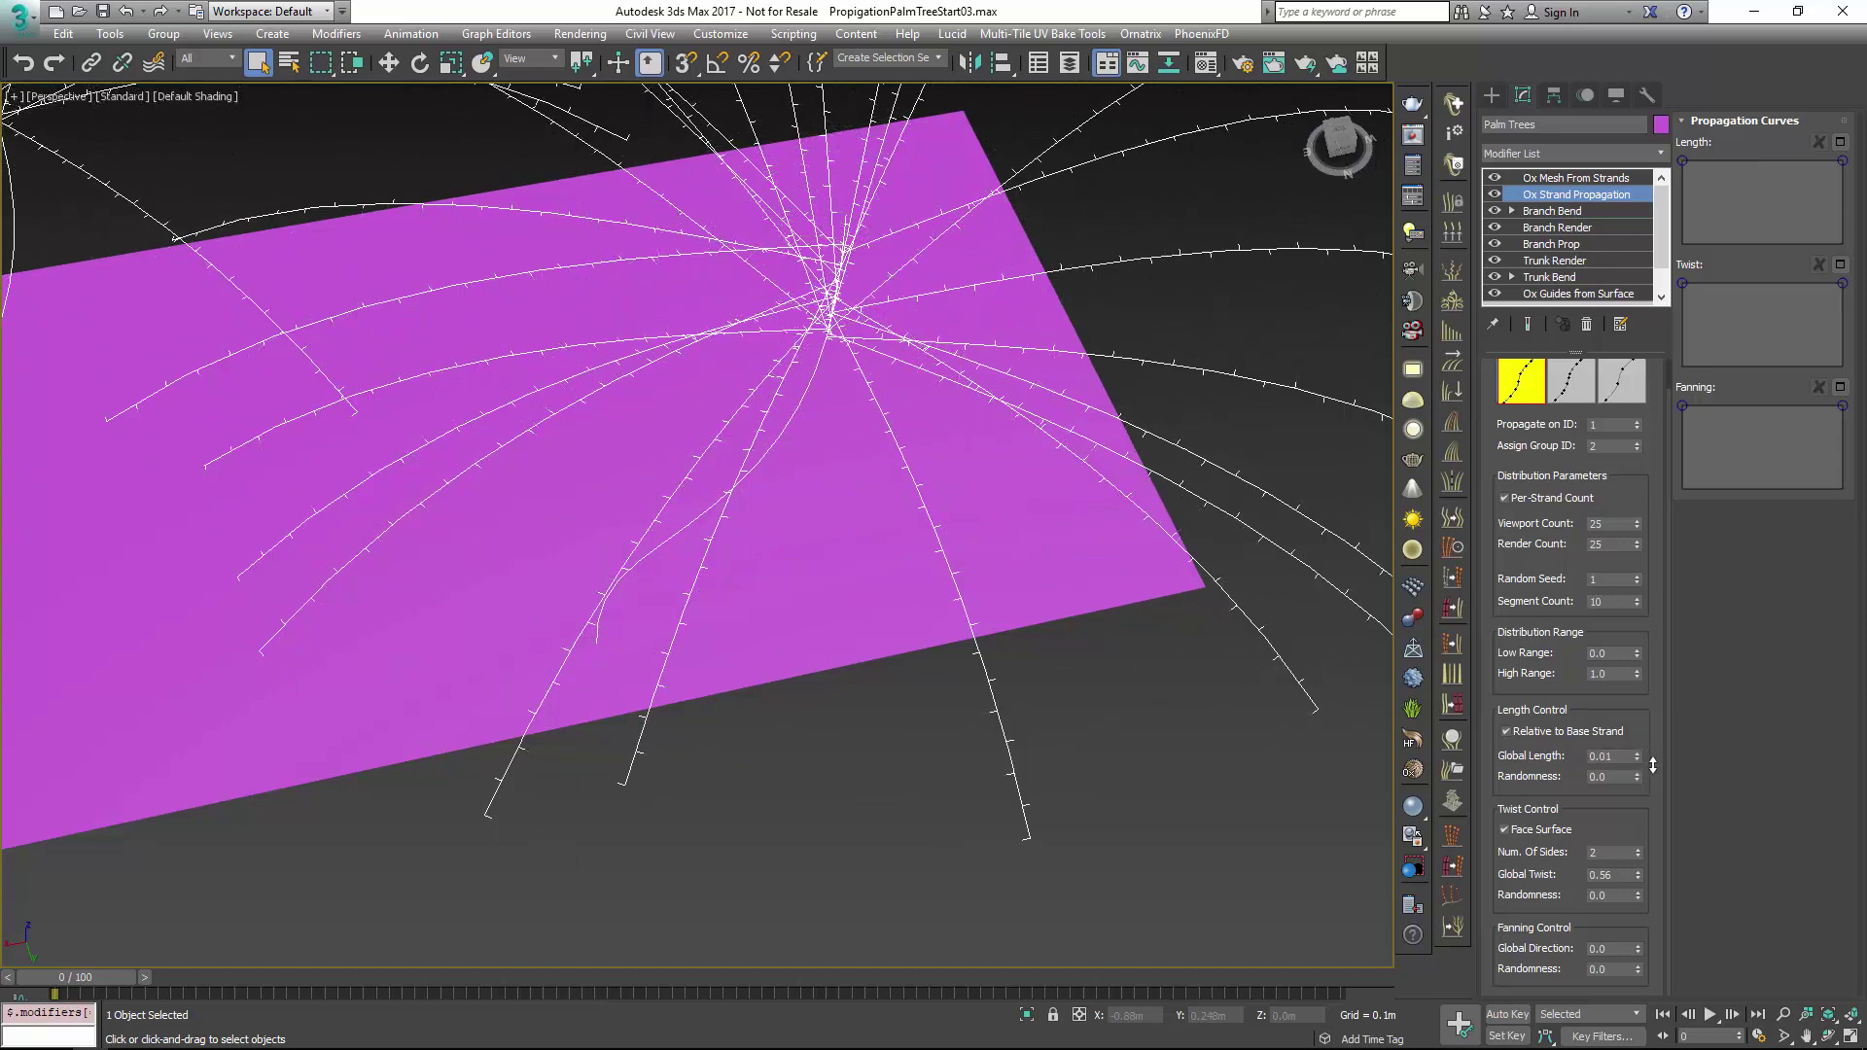
Set the propagation's Global Length to 0.2
{"action": "double_click", "coordinate": [1620, 756]}
{"action": "type", "text": "0."}
{"action": "key", "text": "Tab"}
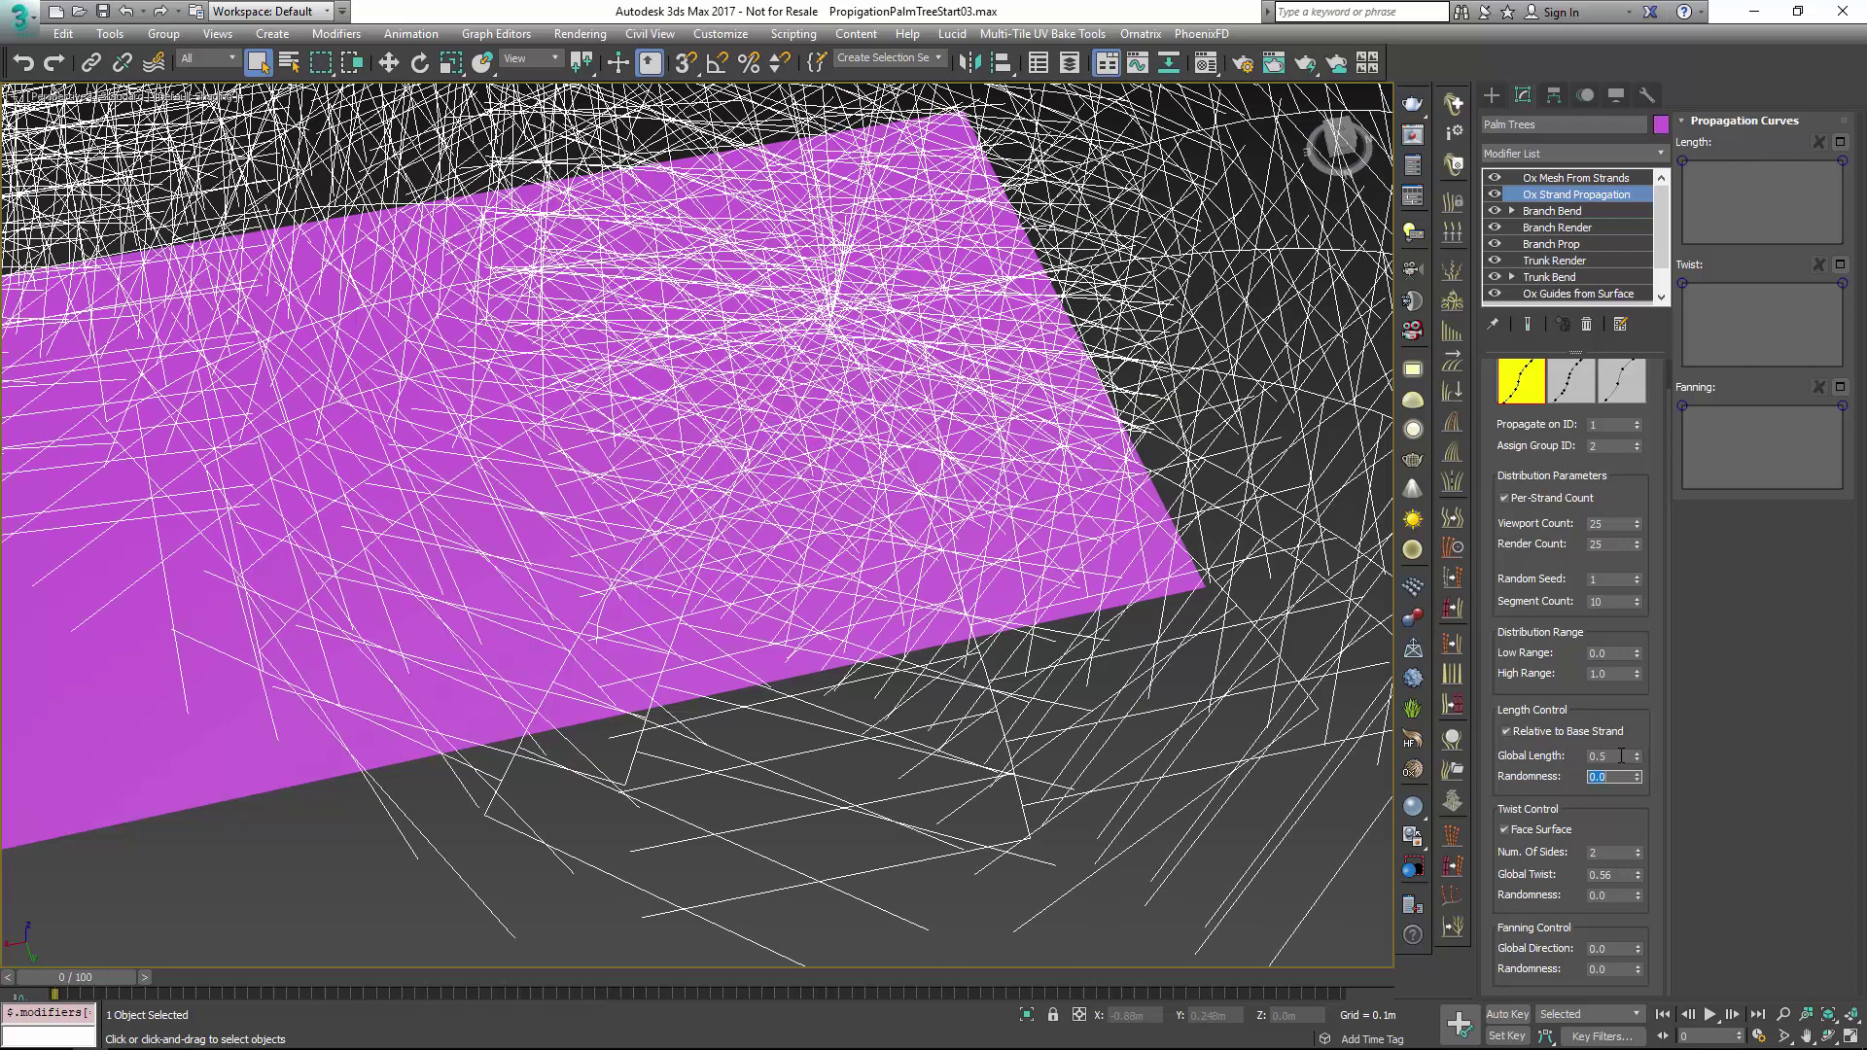
{"action": "left_click", "coordinate": [1616, 759]}
{"action": "type", "text": "2"}
{"action": "key", "text": "Tab"}
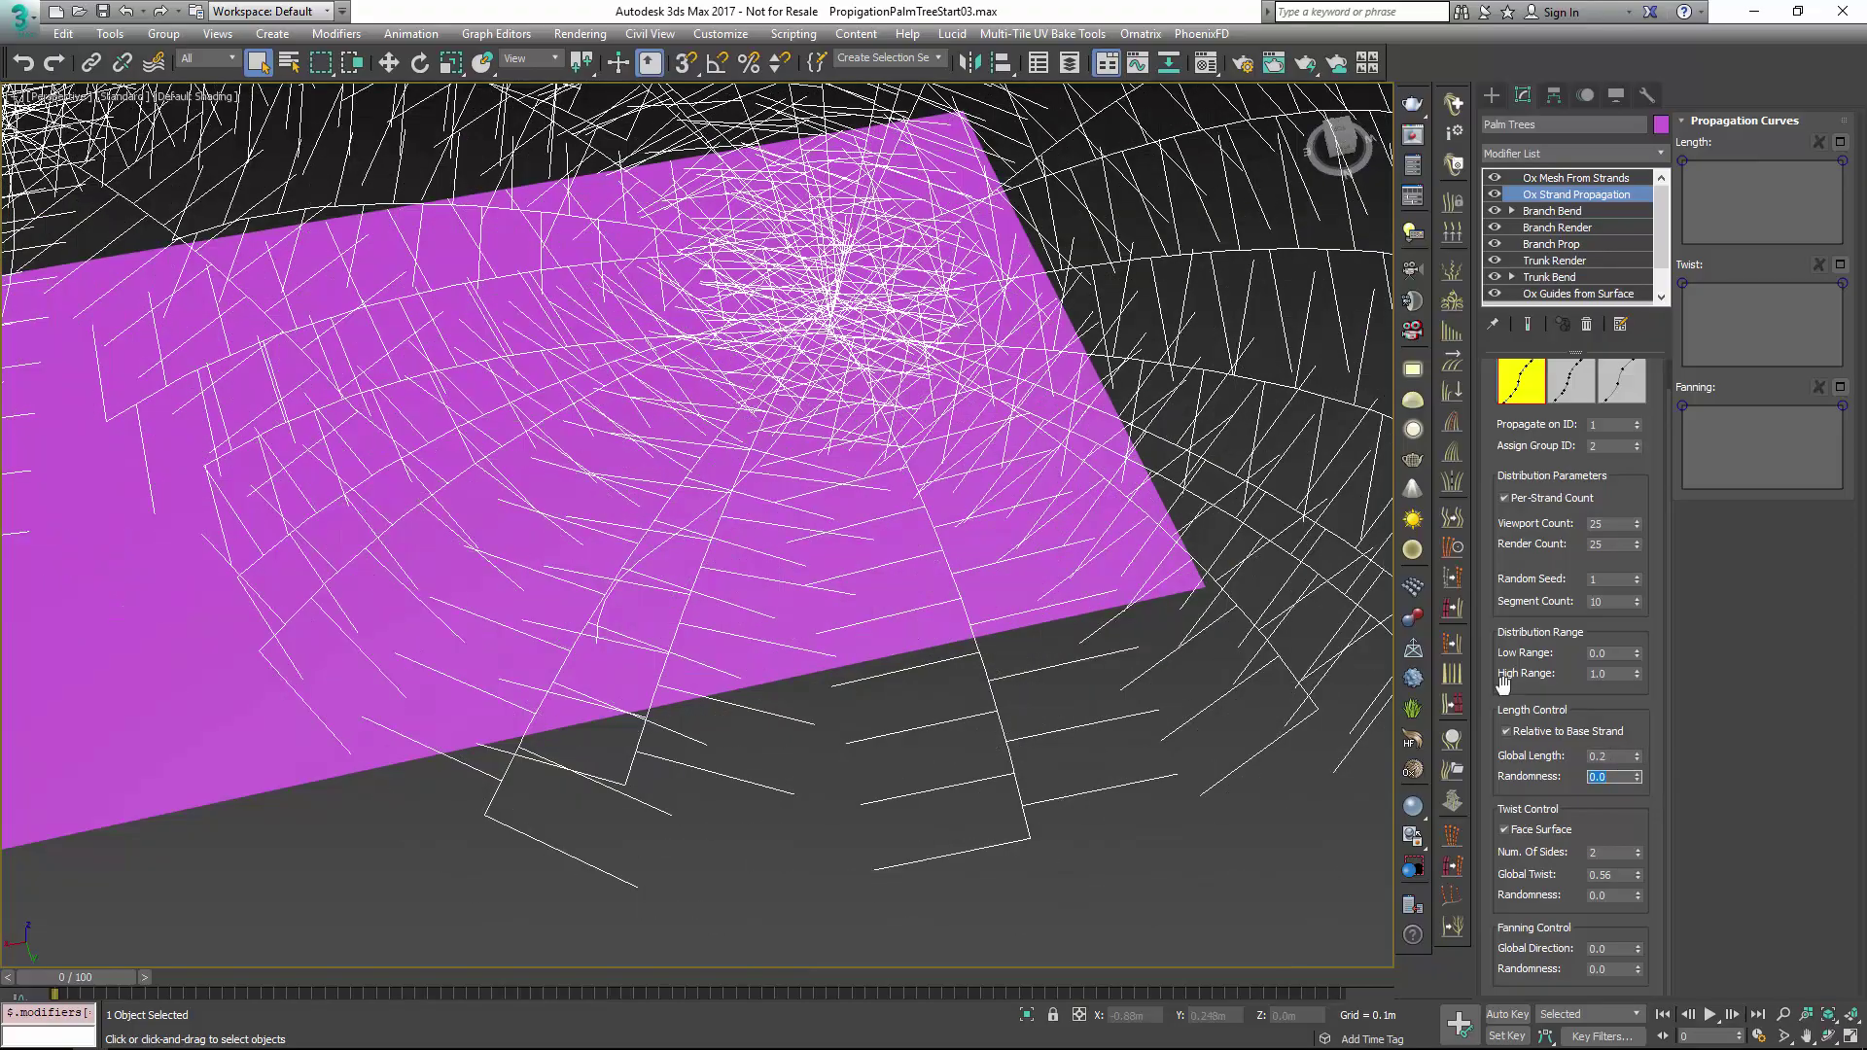
{"action": "middle_click_drag", "start_coordinate": [1182, 422], "coordinate": [1164, 529]}
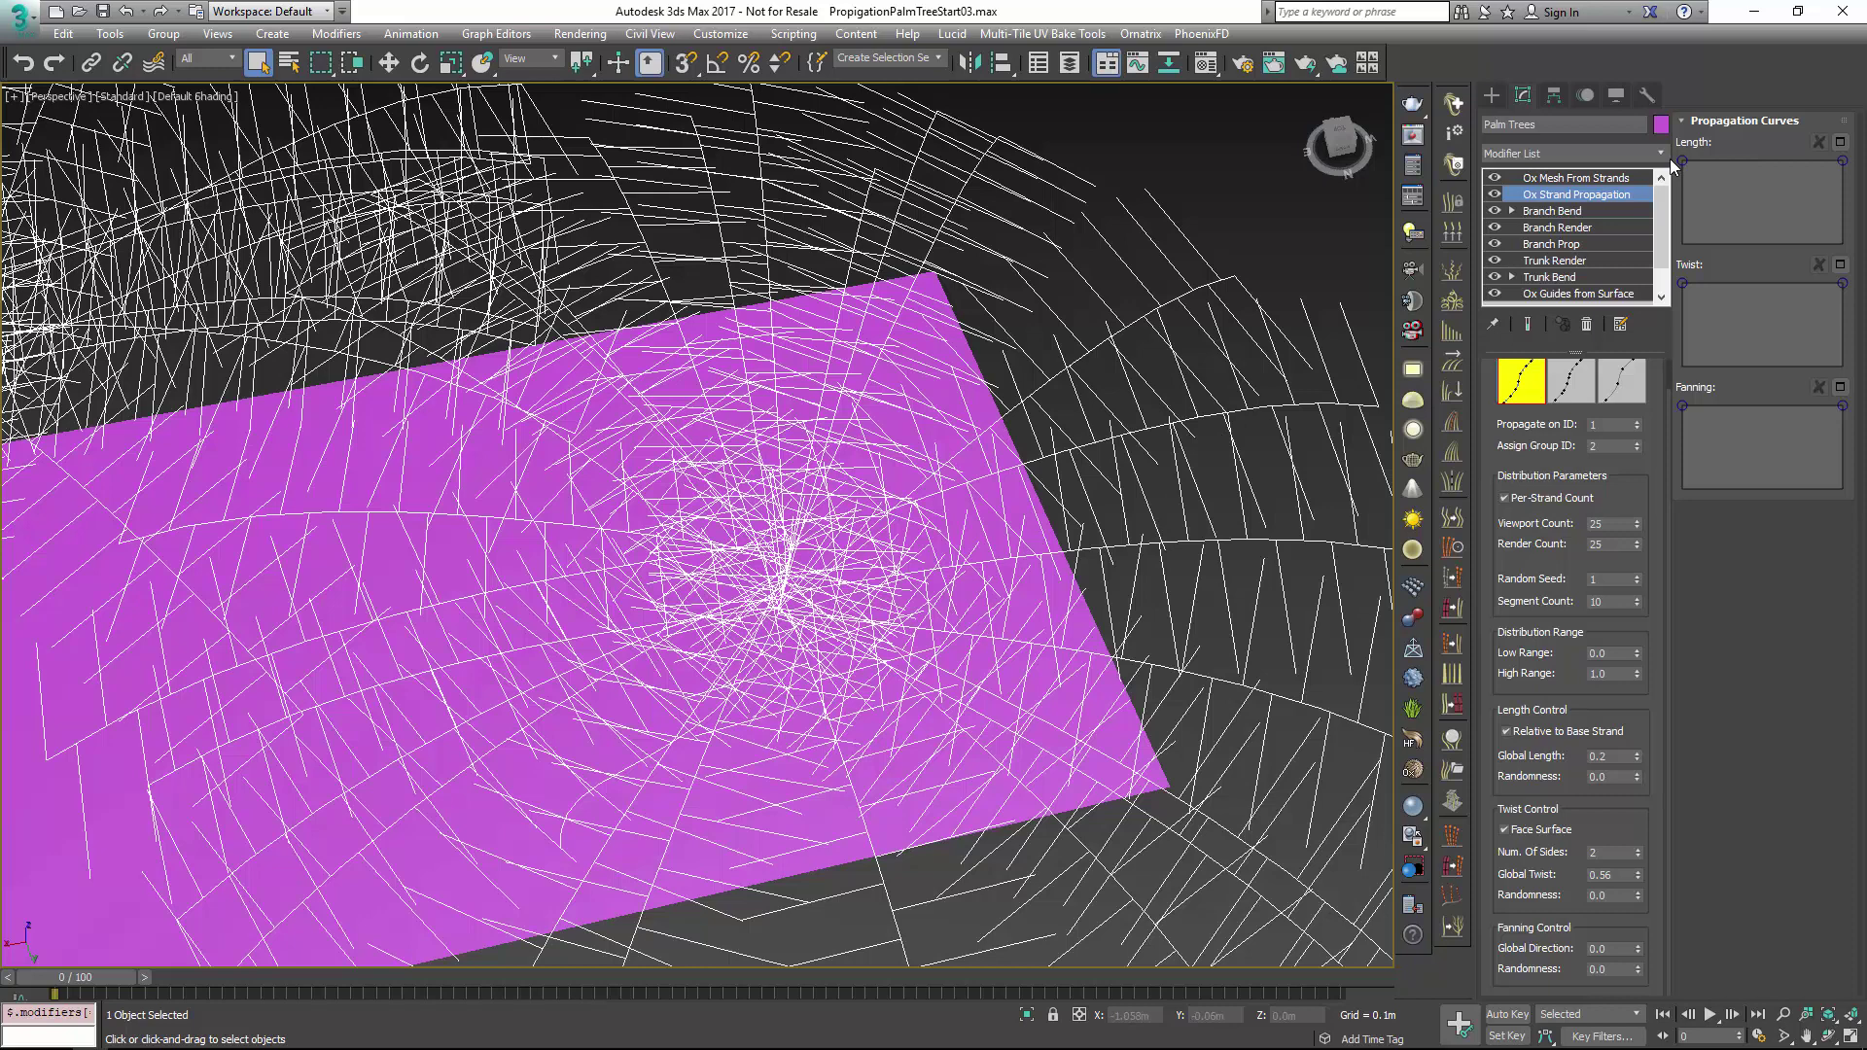
Arch the Length curve: lower the left point, add a midpoint, drop the right end to 0.27
{"action": "left_click_drag", "start_coordinate": [1683, 162], "coordinate": [1635, 186]}
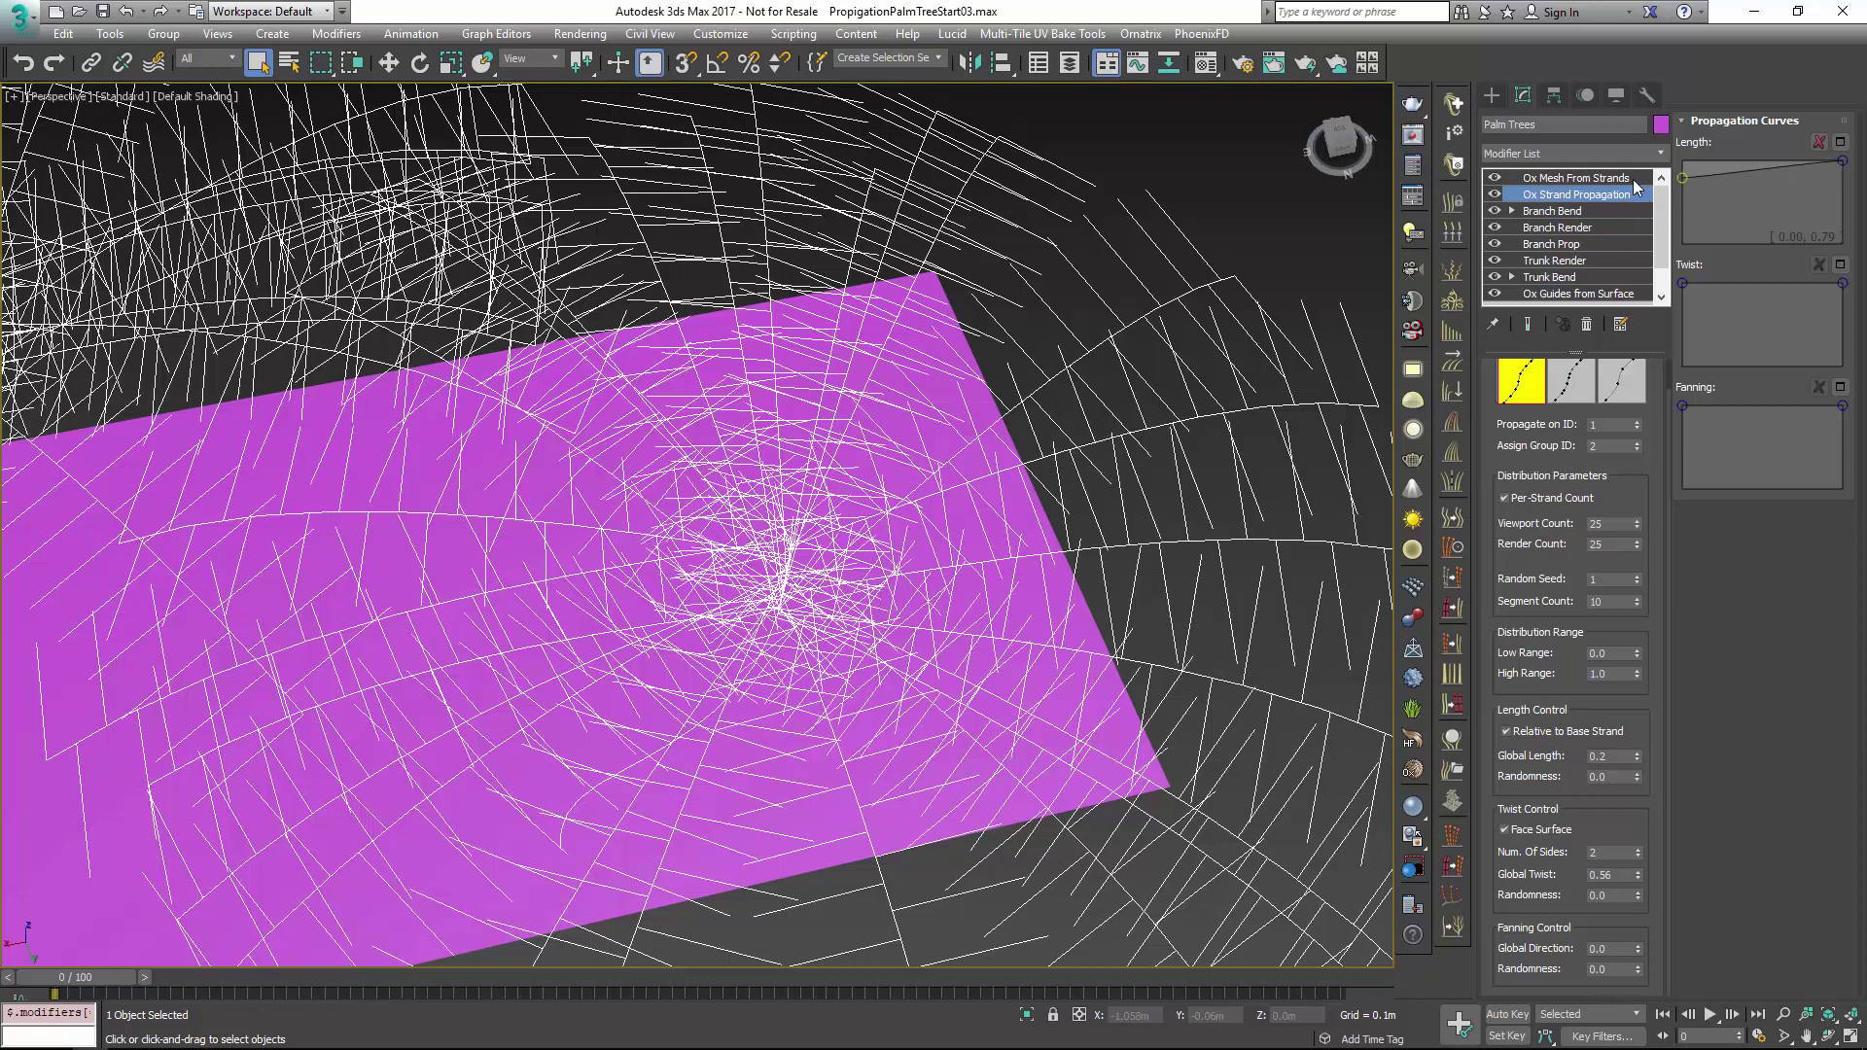
{"action": "left_click", "coordinate": [1771, 165]}
{"action": "left_click", "coordinate": [1842, 161]}
{"action": "left_click_drag", "start_coordinate": [1849, 174], "coordinate": [1861, 229]}
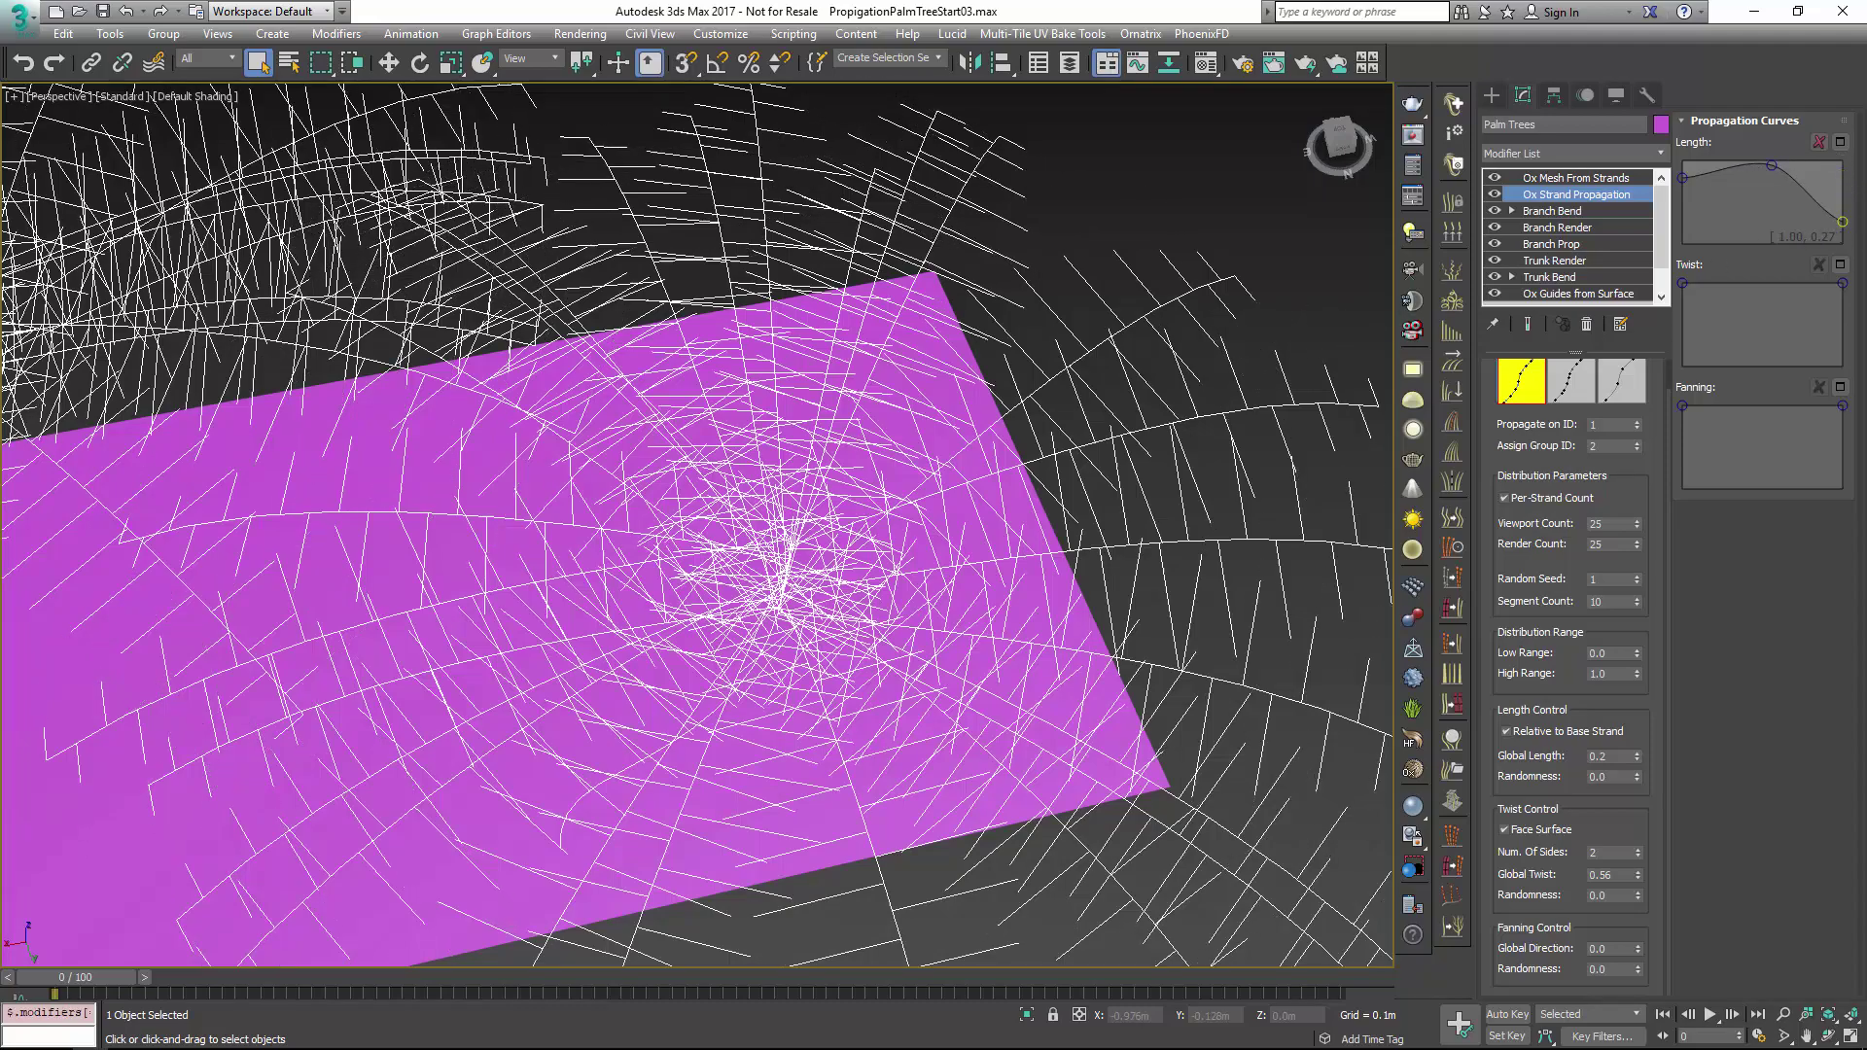
{"action": "middle_click_drag", "start_coordinate": [1260, 350], "coordinate": [1127, 421], "text": "alt"}
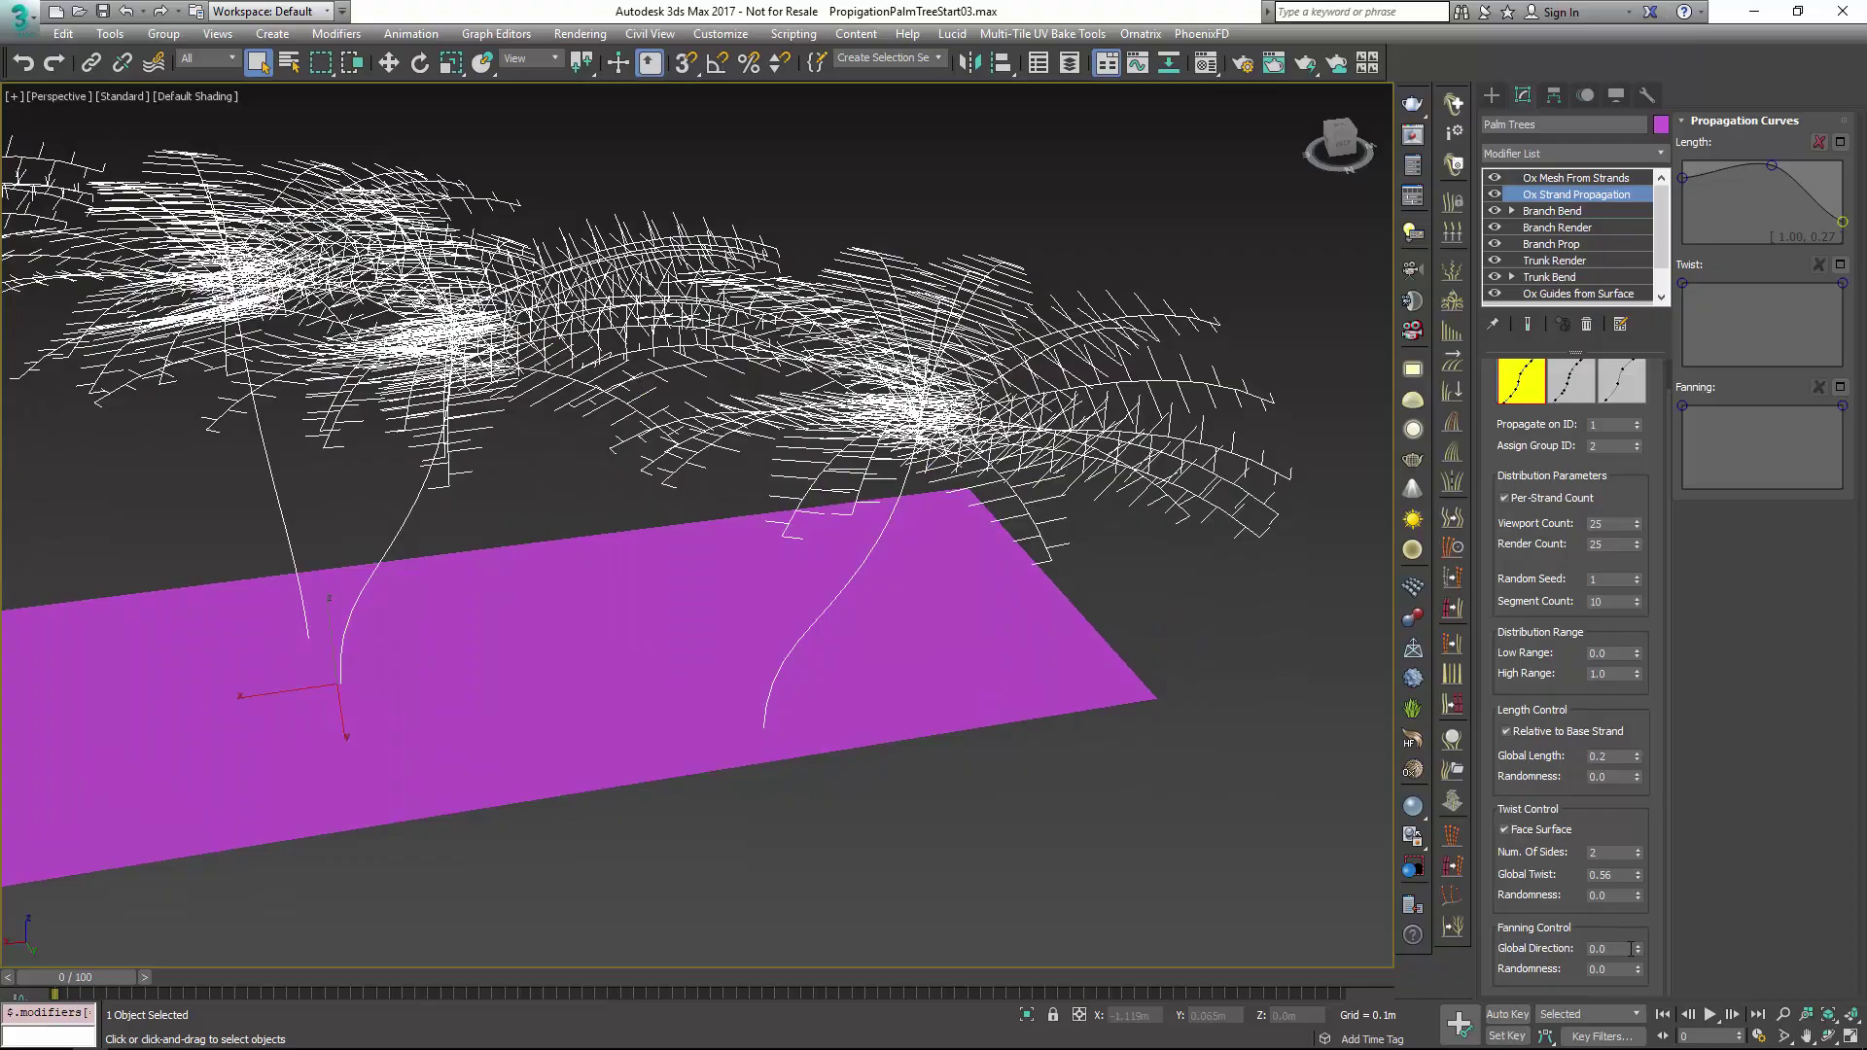
Set the Fanning Control Global Direction to -0.5
{"action": "left_click_drag", "start_coordinate": [1639, 949], "coordinate": [1652, 991]}
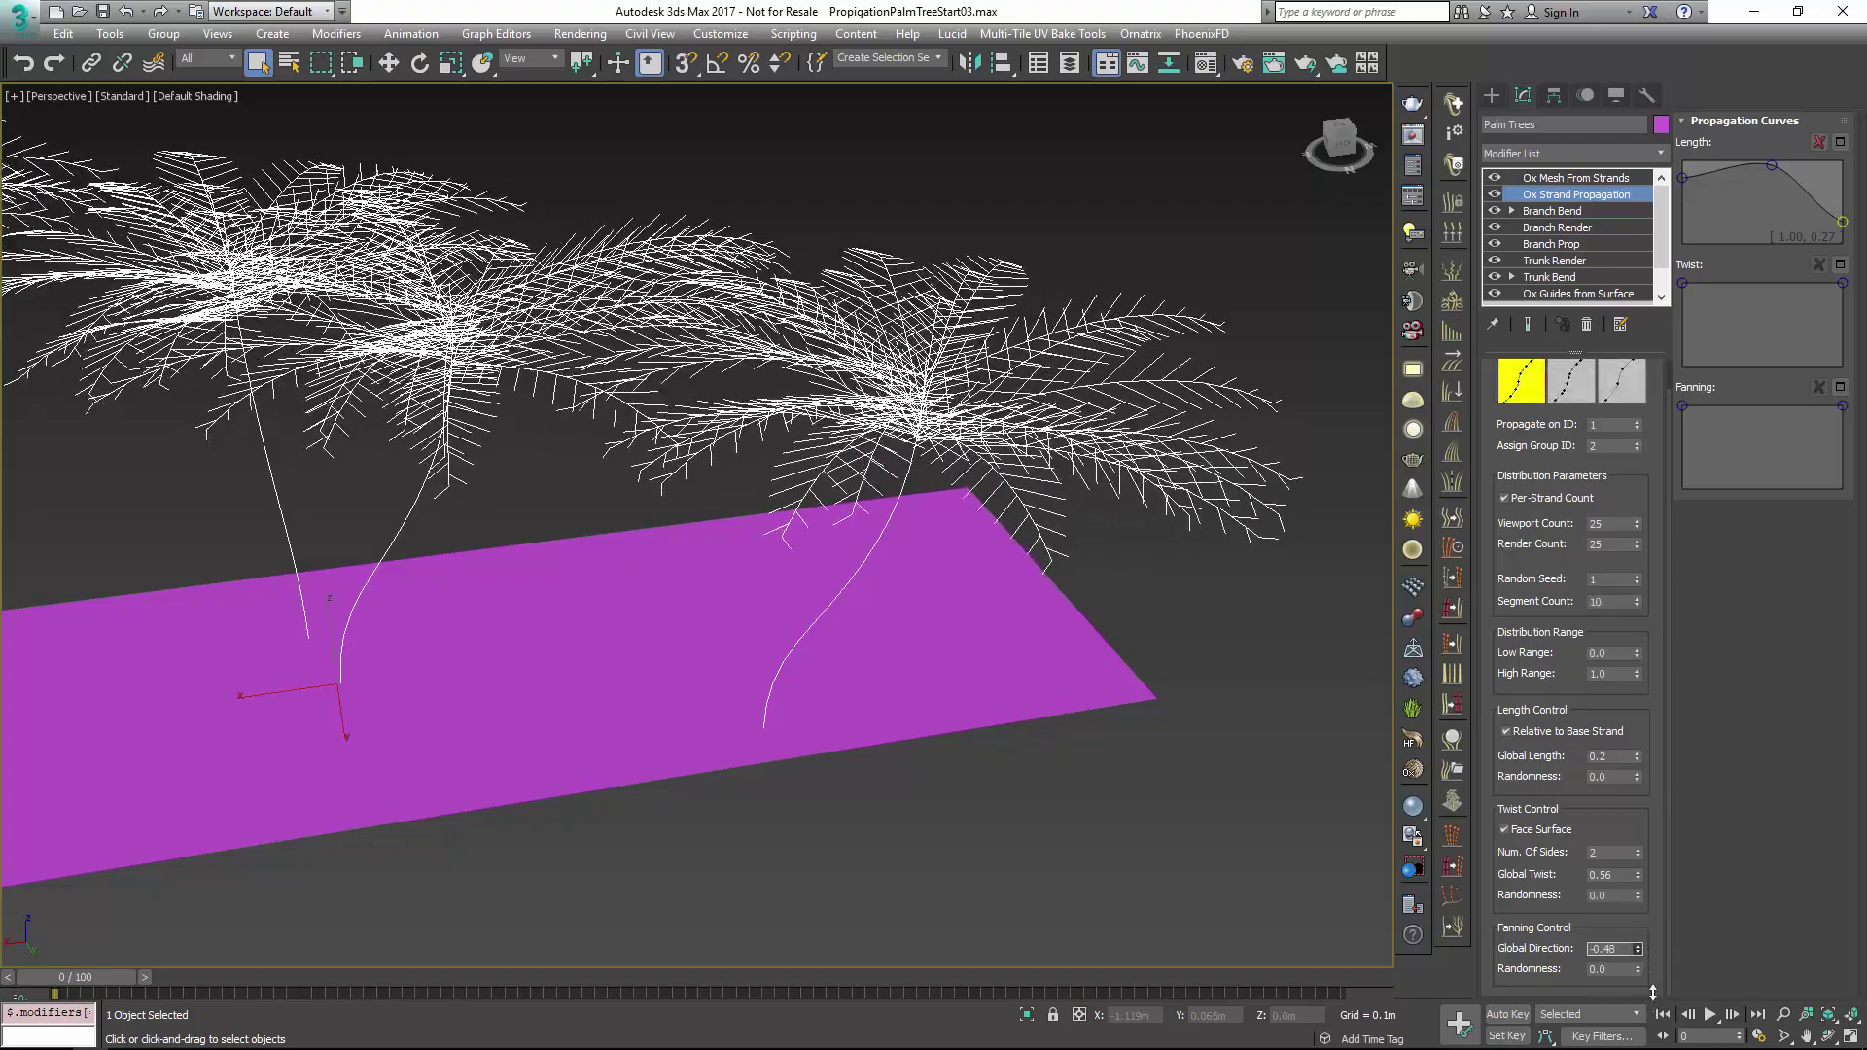
{"action": "middle_click_drag", "start_coordinate": [1102, 596], "coordinate": [1101, 561], "text": "alt"}
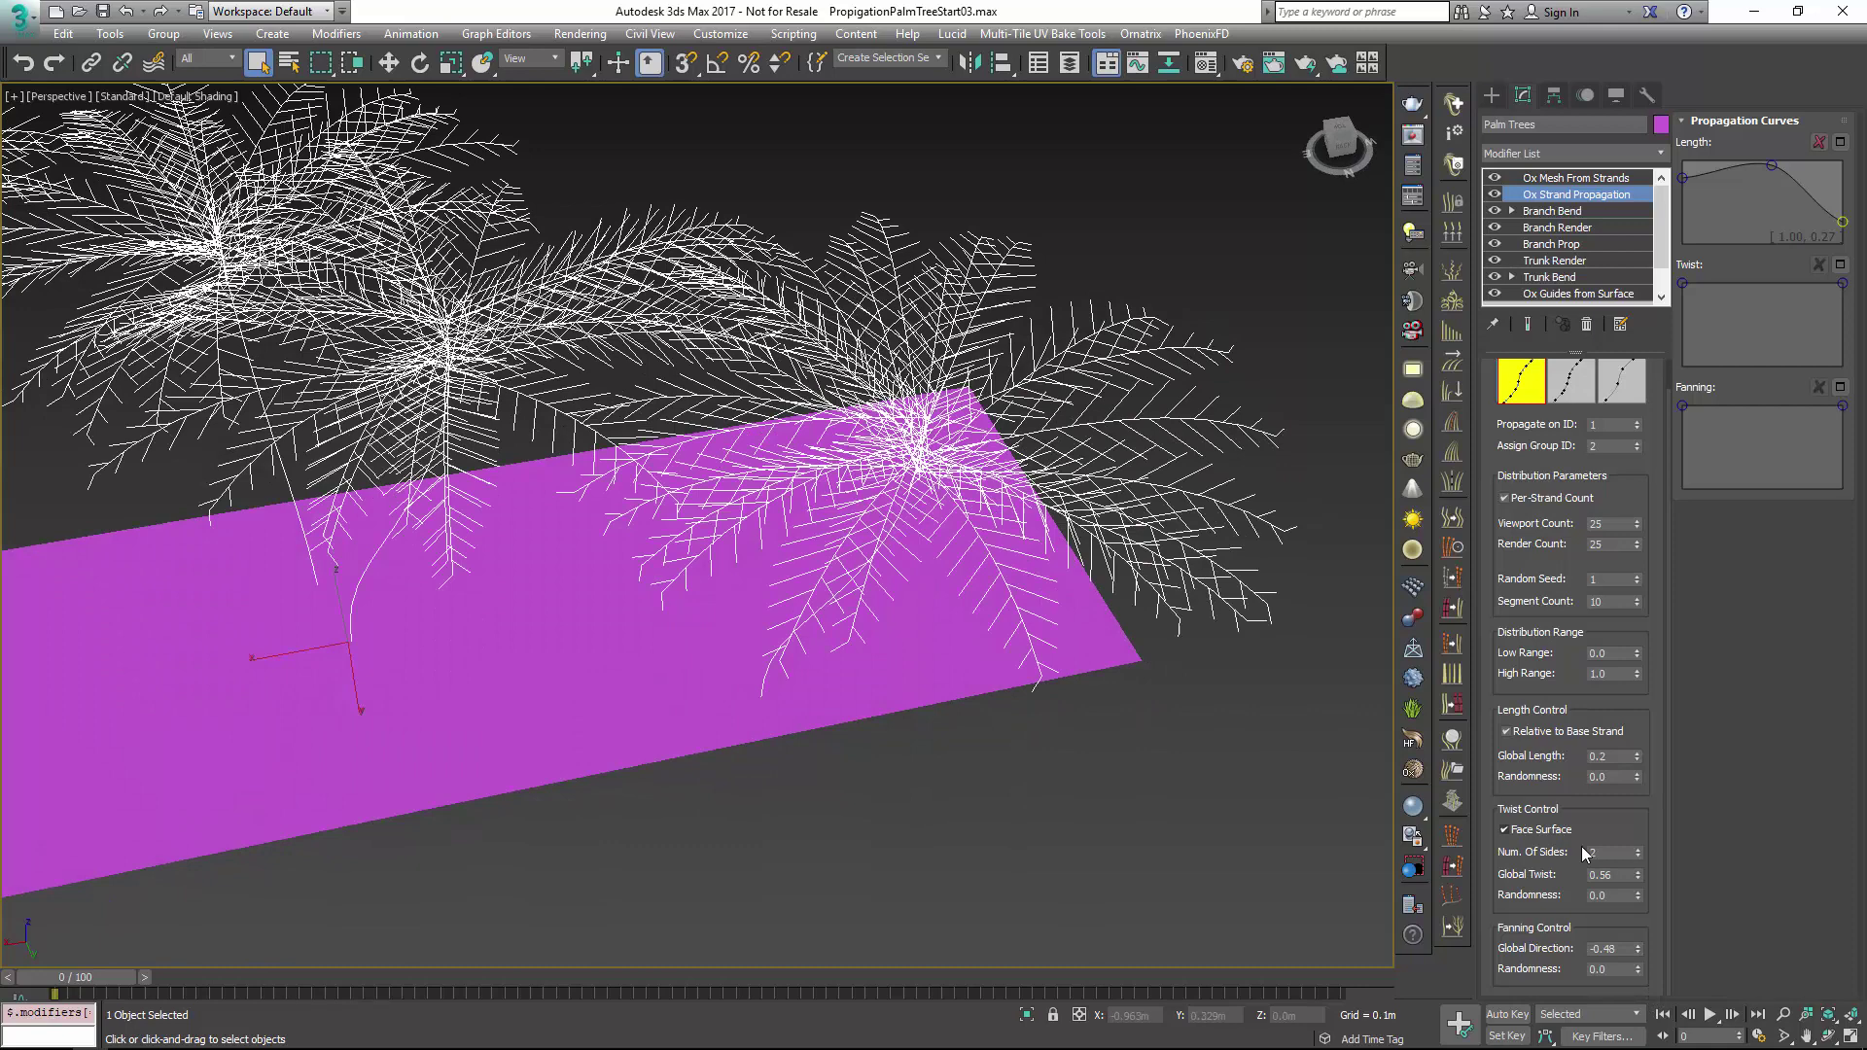
{"action": "left_click", "coordinate": [1624, 949]}
{"action": "type", "text": "5"}
{"action": "key", "text": "Return"}
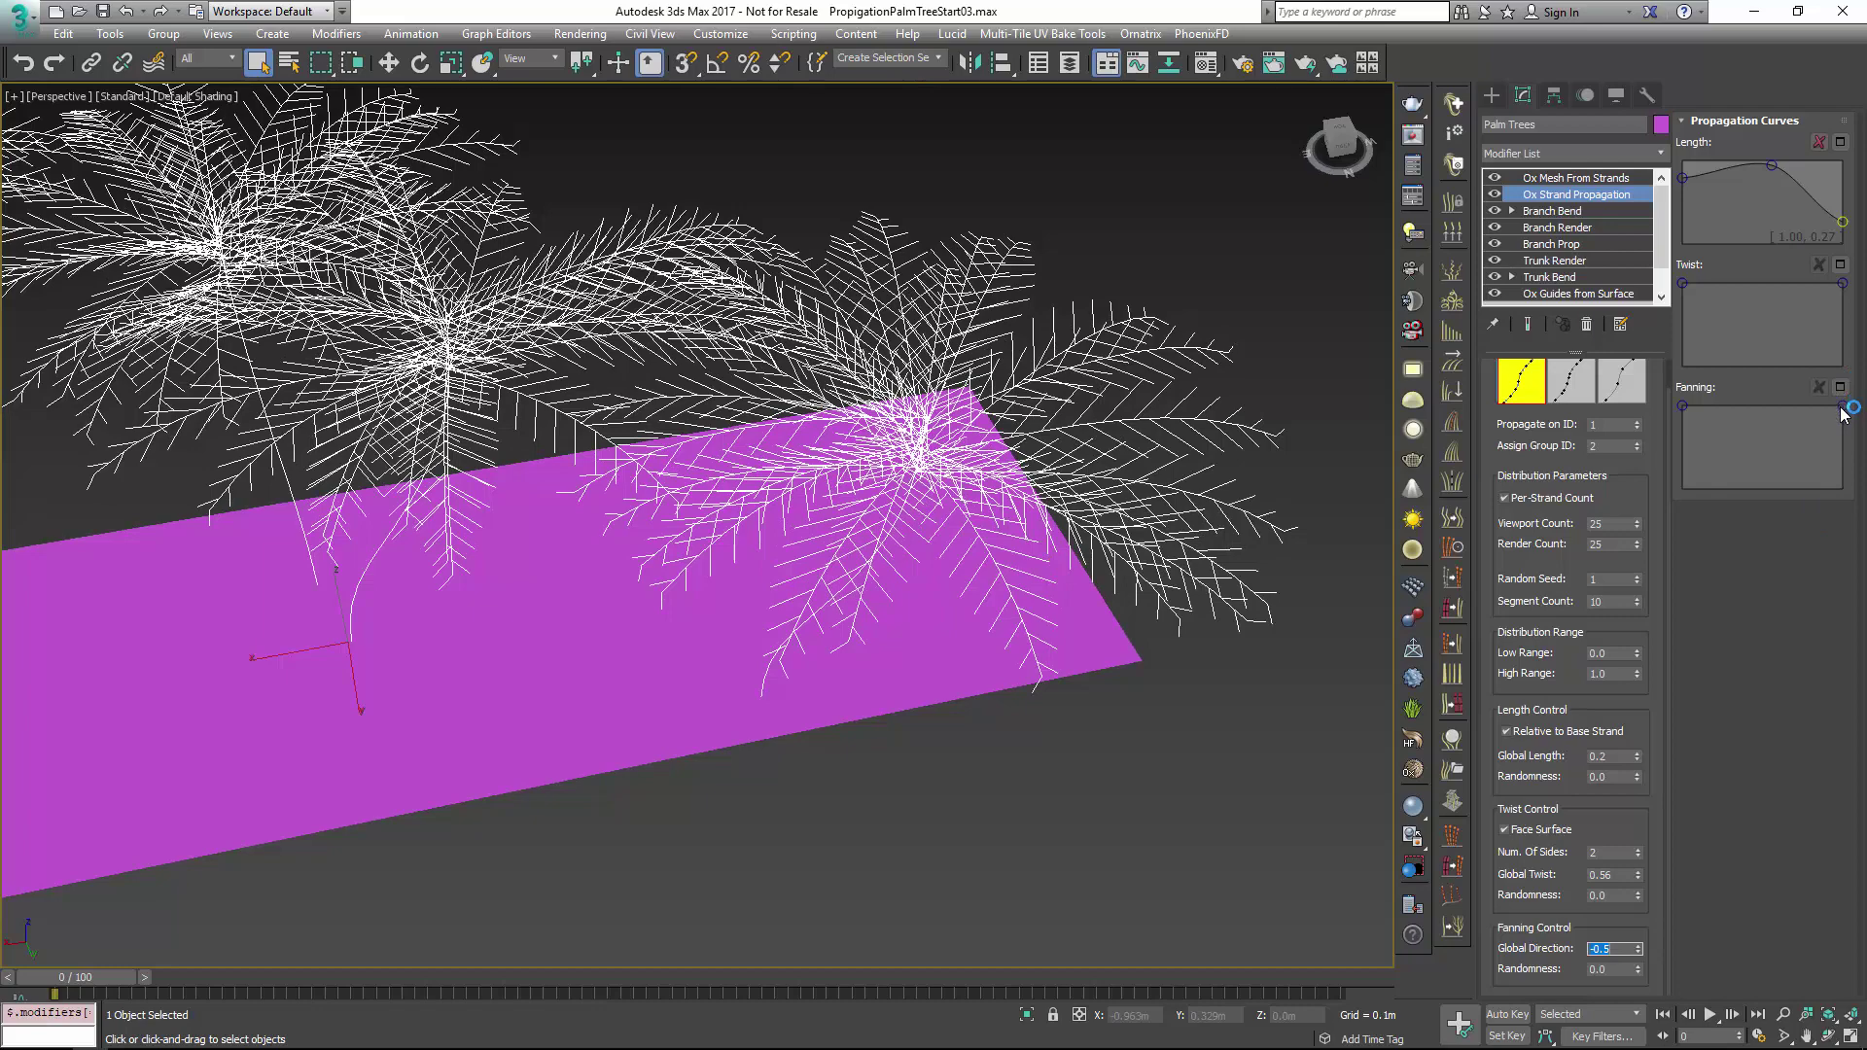
Lower the Fanning curve's left end point to reduce fanning near the frond base
{"action": "left_click_drag", "start_coordinate": [1844, 412], "coordinate": [1850, 543]}
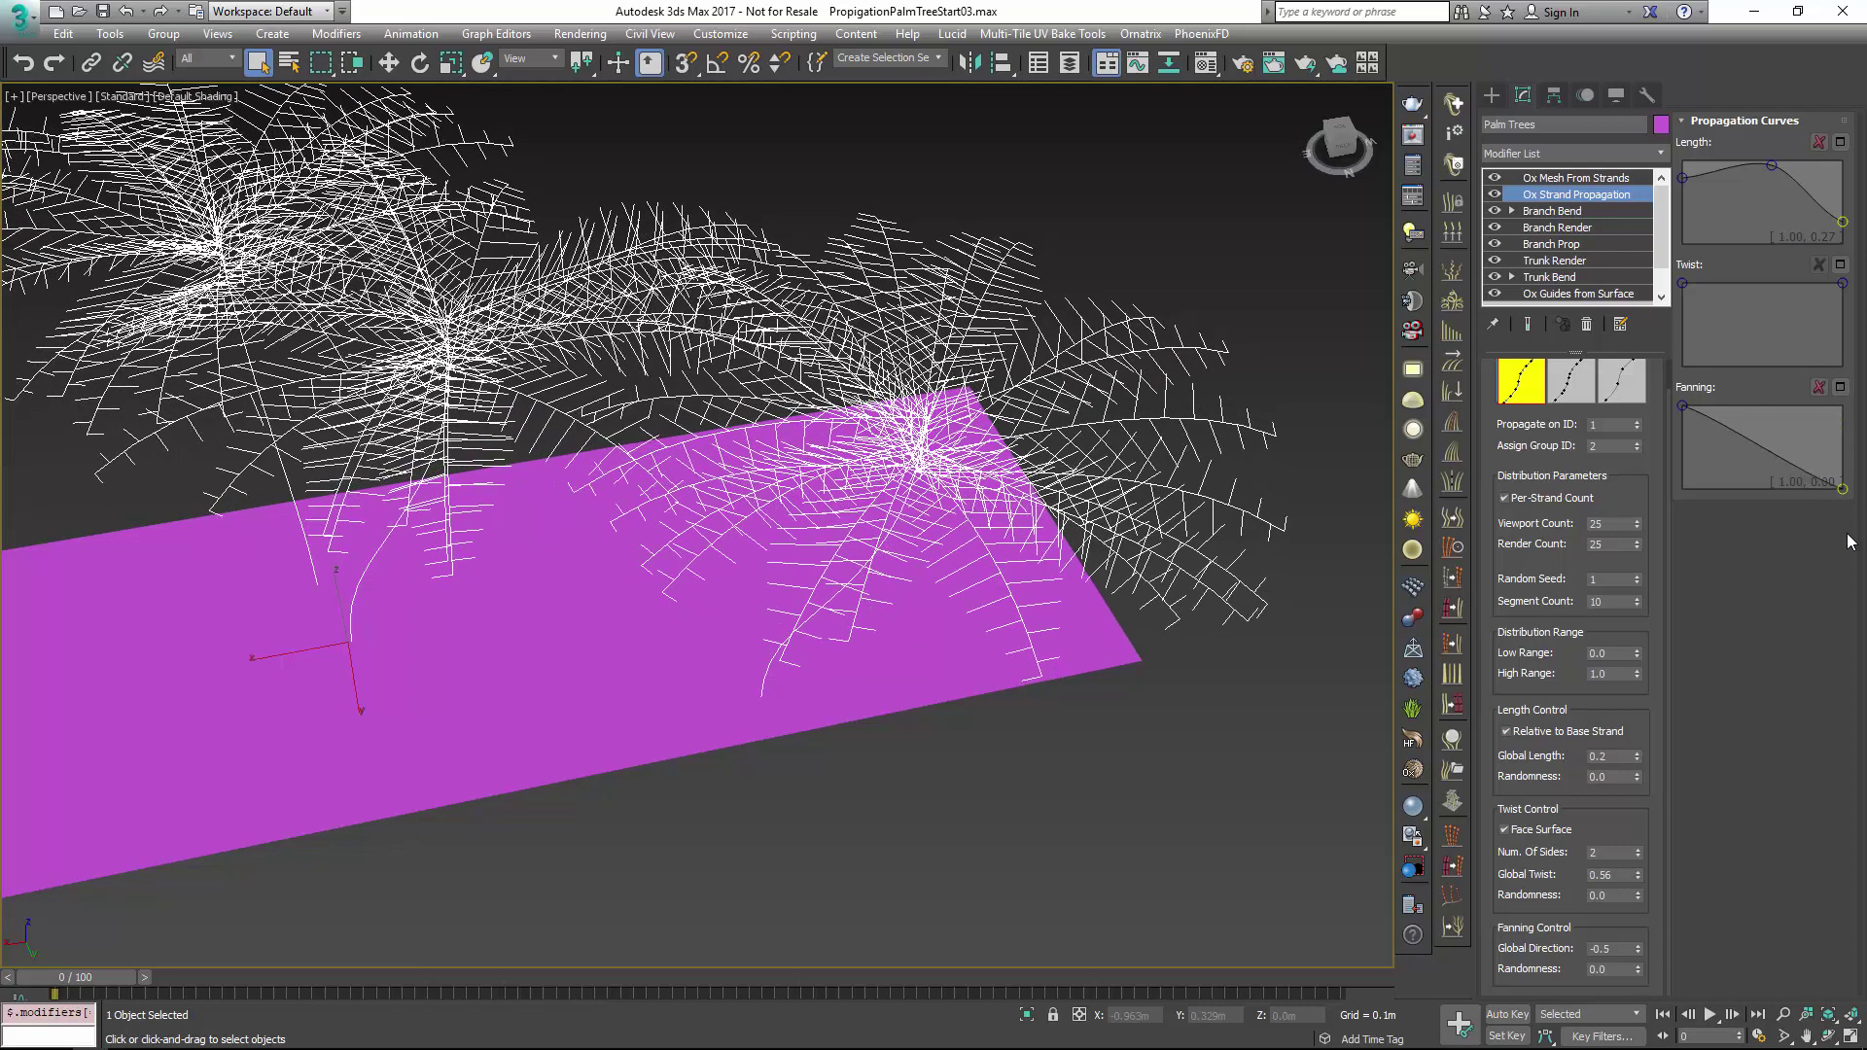
{"action": "left_click_drag", "start_coordinate": [1843, 490], "coordinate": [1845, 340]}
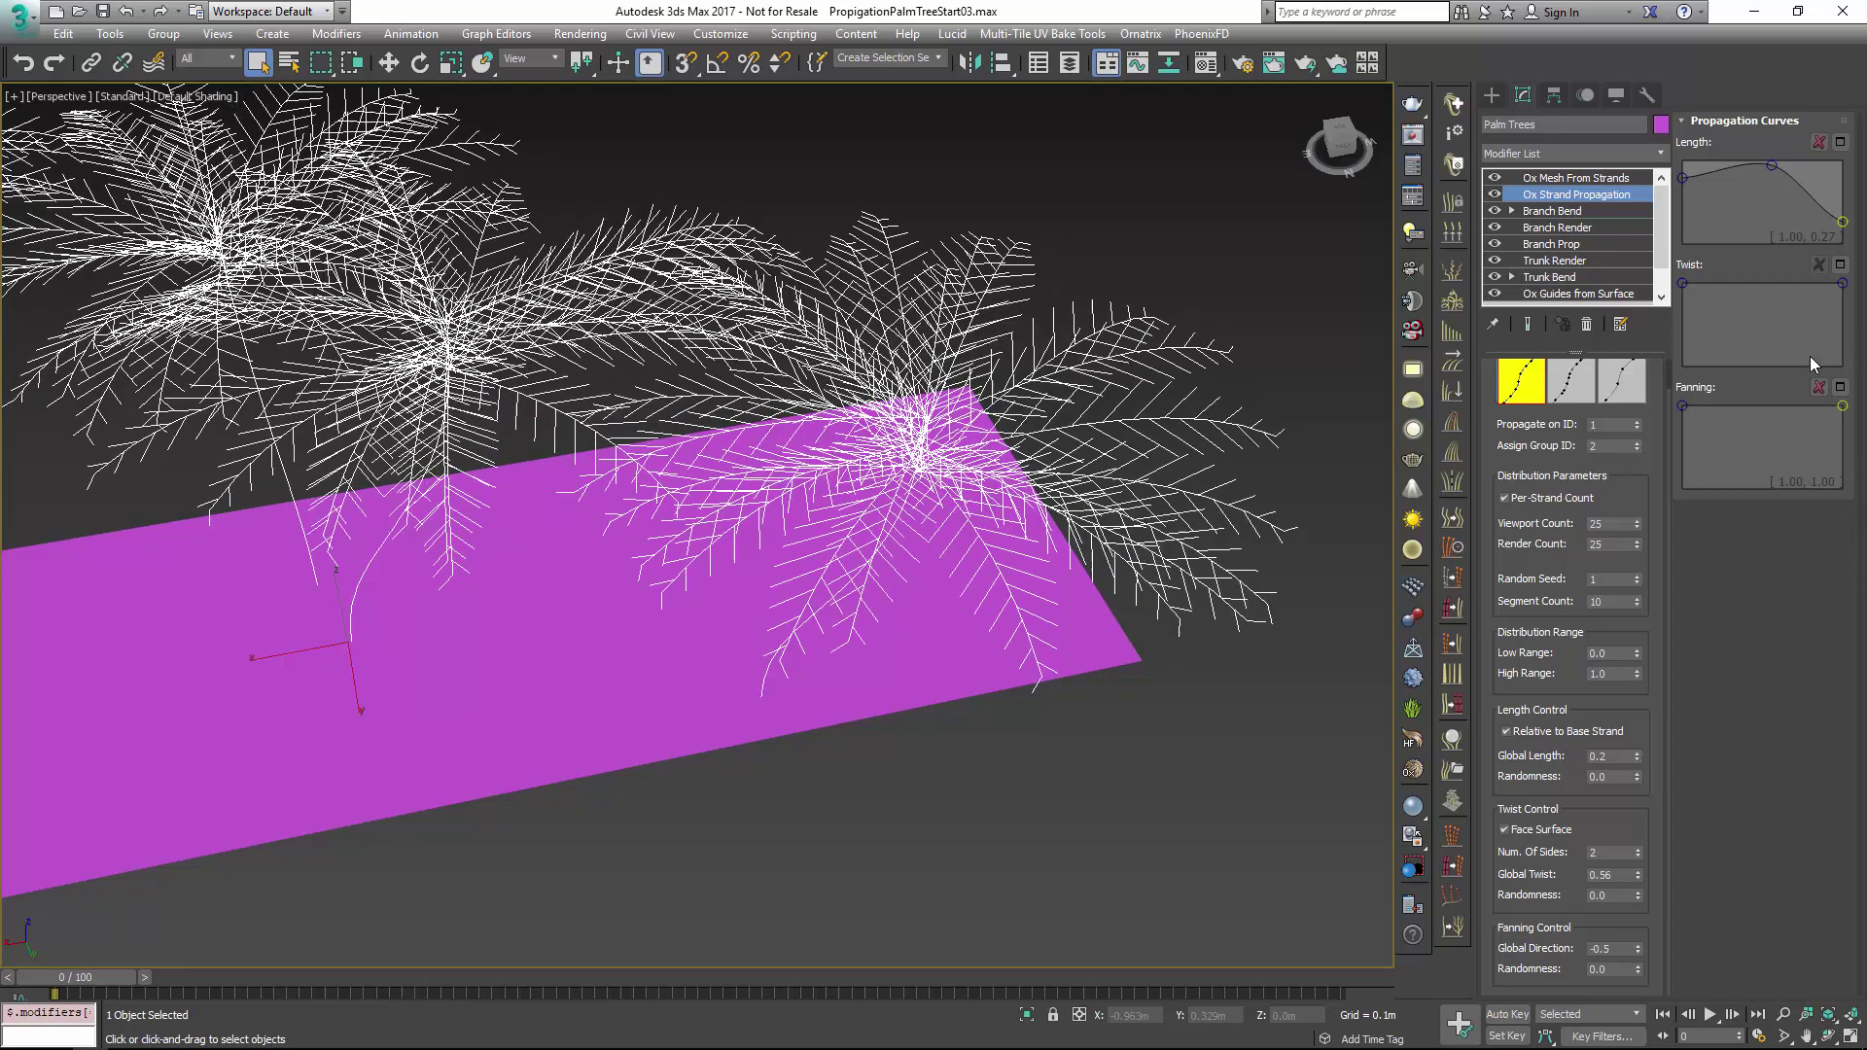
{"action": "mouse_move", "coordinate": [1683, 406]}
{"action": "left_mouse_down"}
{"action": "mouse_move", "coordinate": [1670, 447]}
{"action": "mouse_move", "coordinate": [1662, 424]}
{"action": "left_mouse_up"}
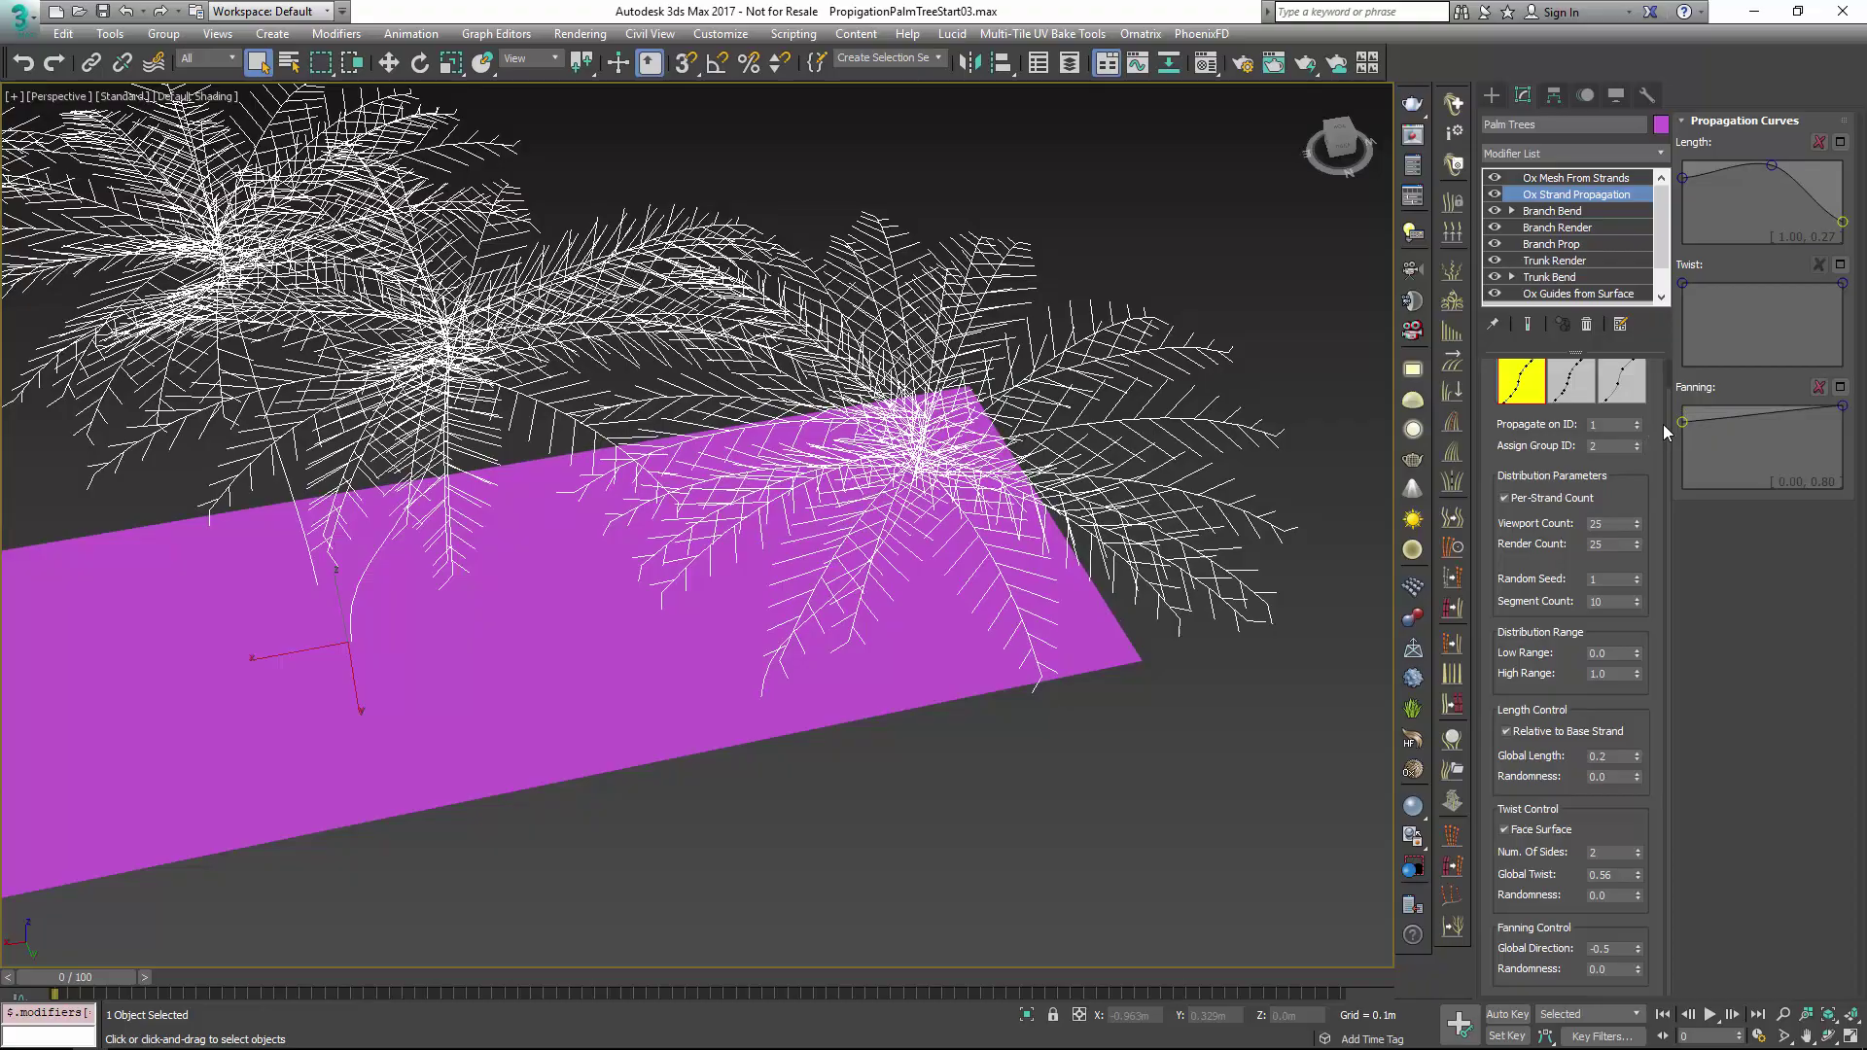
{"action": "middle_click_drag", "start_coordinate": [1060, 491], "coordinate": [962, 525], "text": "alt"}
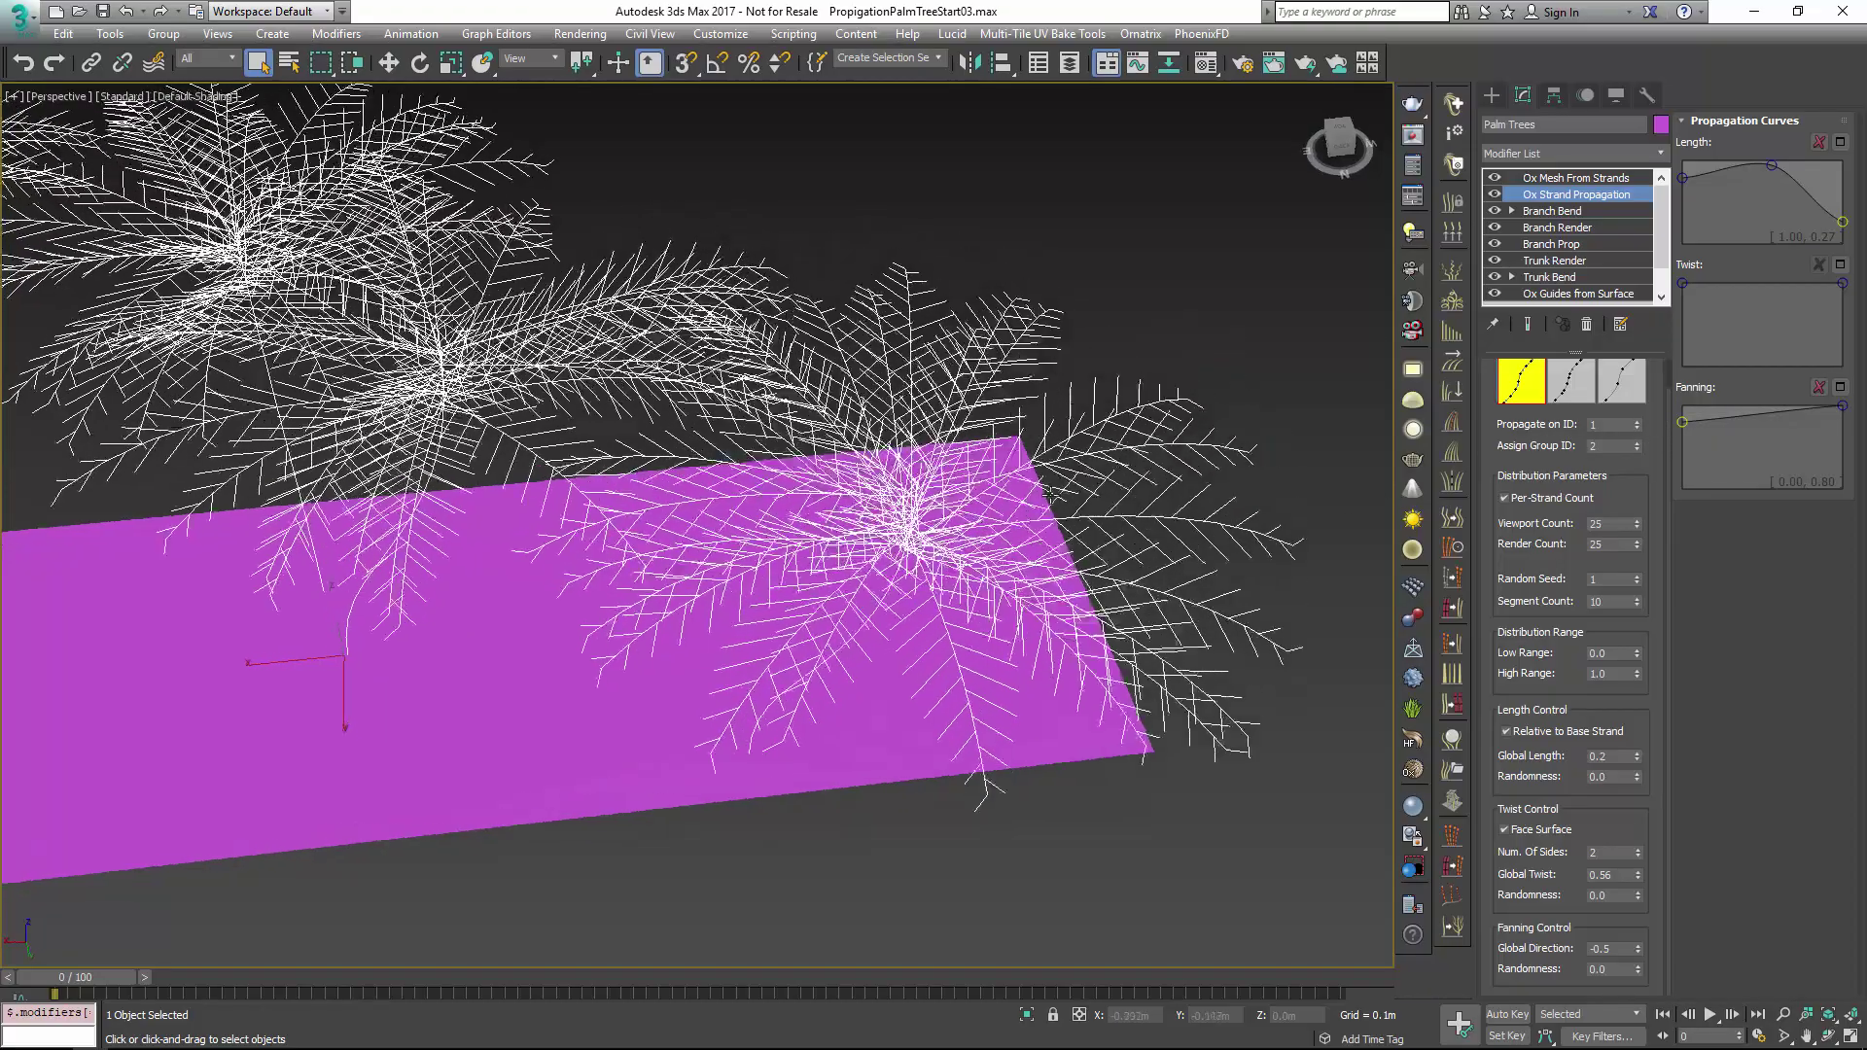
{"action": "middle_click_drag", "start_coordinate": [1031, 455], "coordinate": [1208, 440], "text": "alt"}
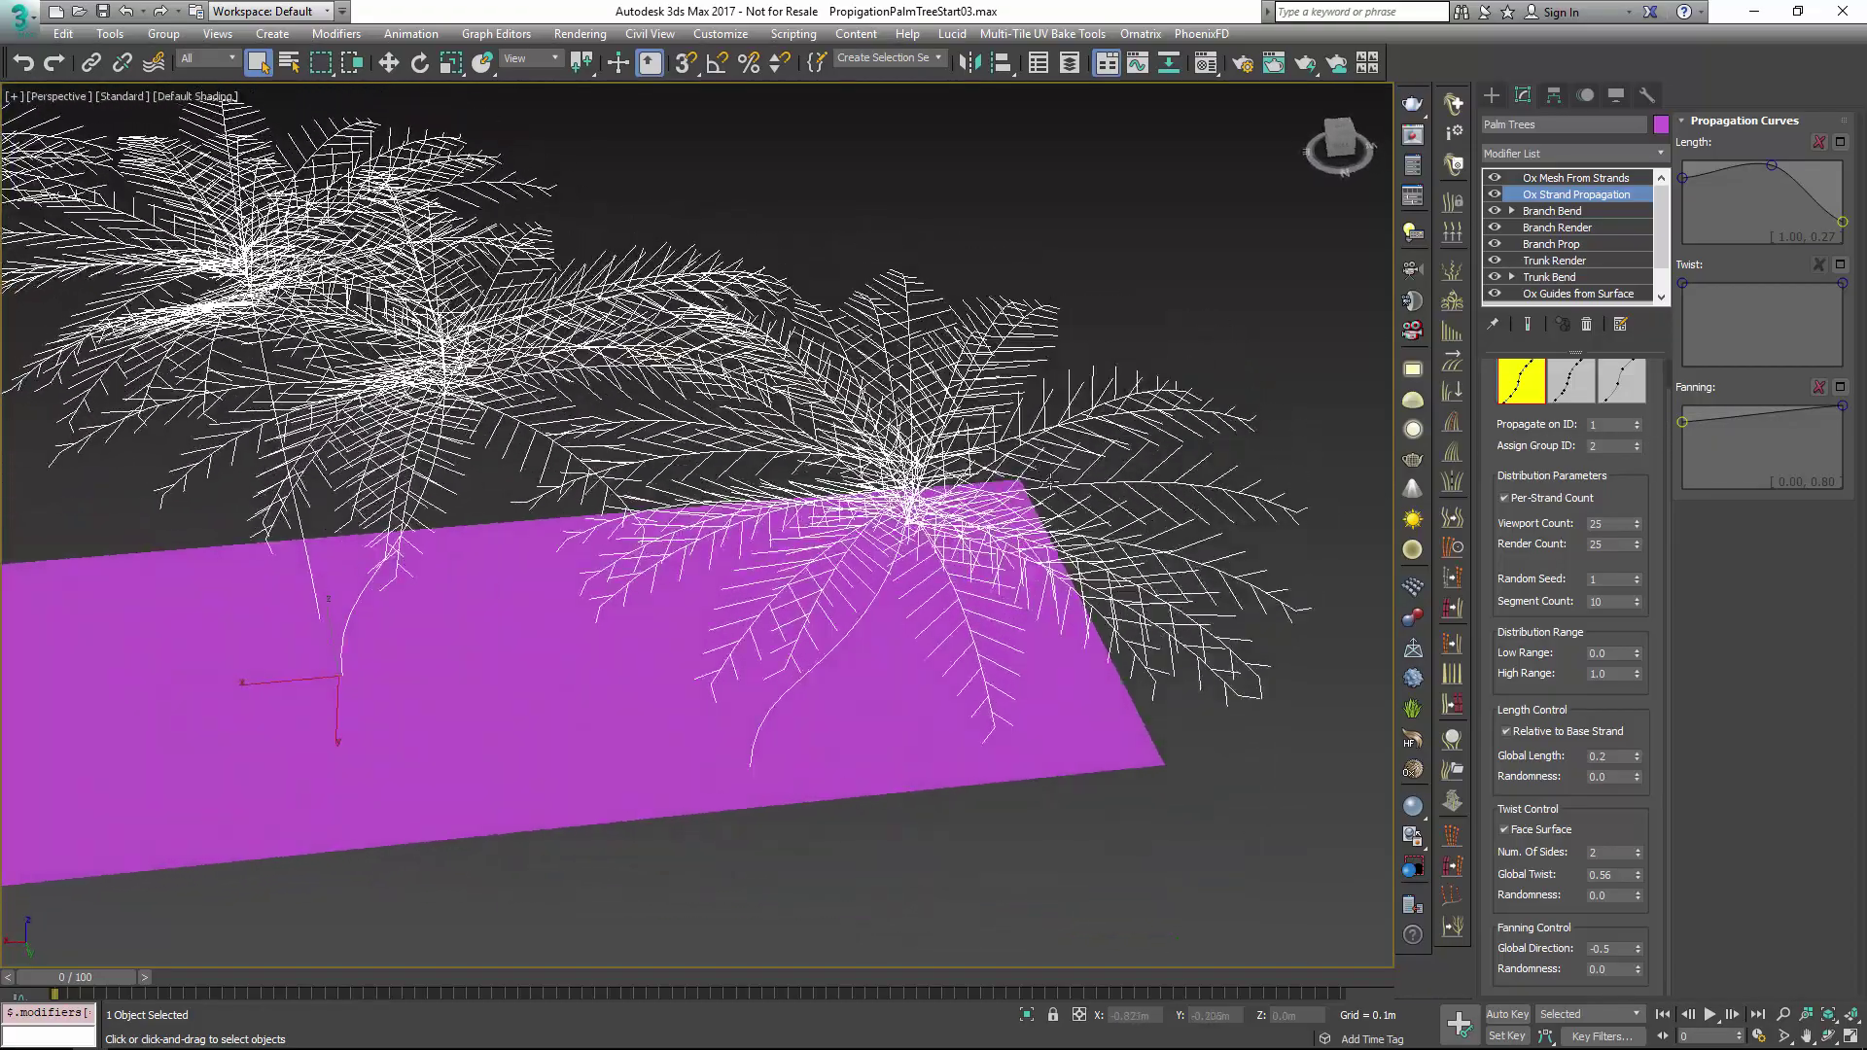
{"action": "left_click", "coordinate": [1841, 284]}
Set Length Control Randomness to 0.16 and Twist Control Randomness to 0.01
{"action": "left_click_drag", "start_coordinate": [1640, 774], "coordinate": [1639, 758]}
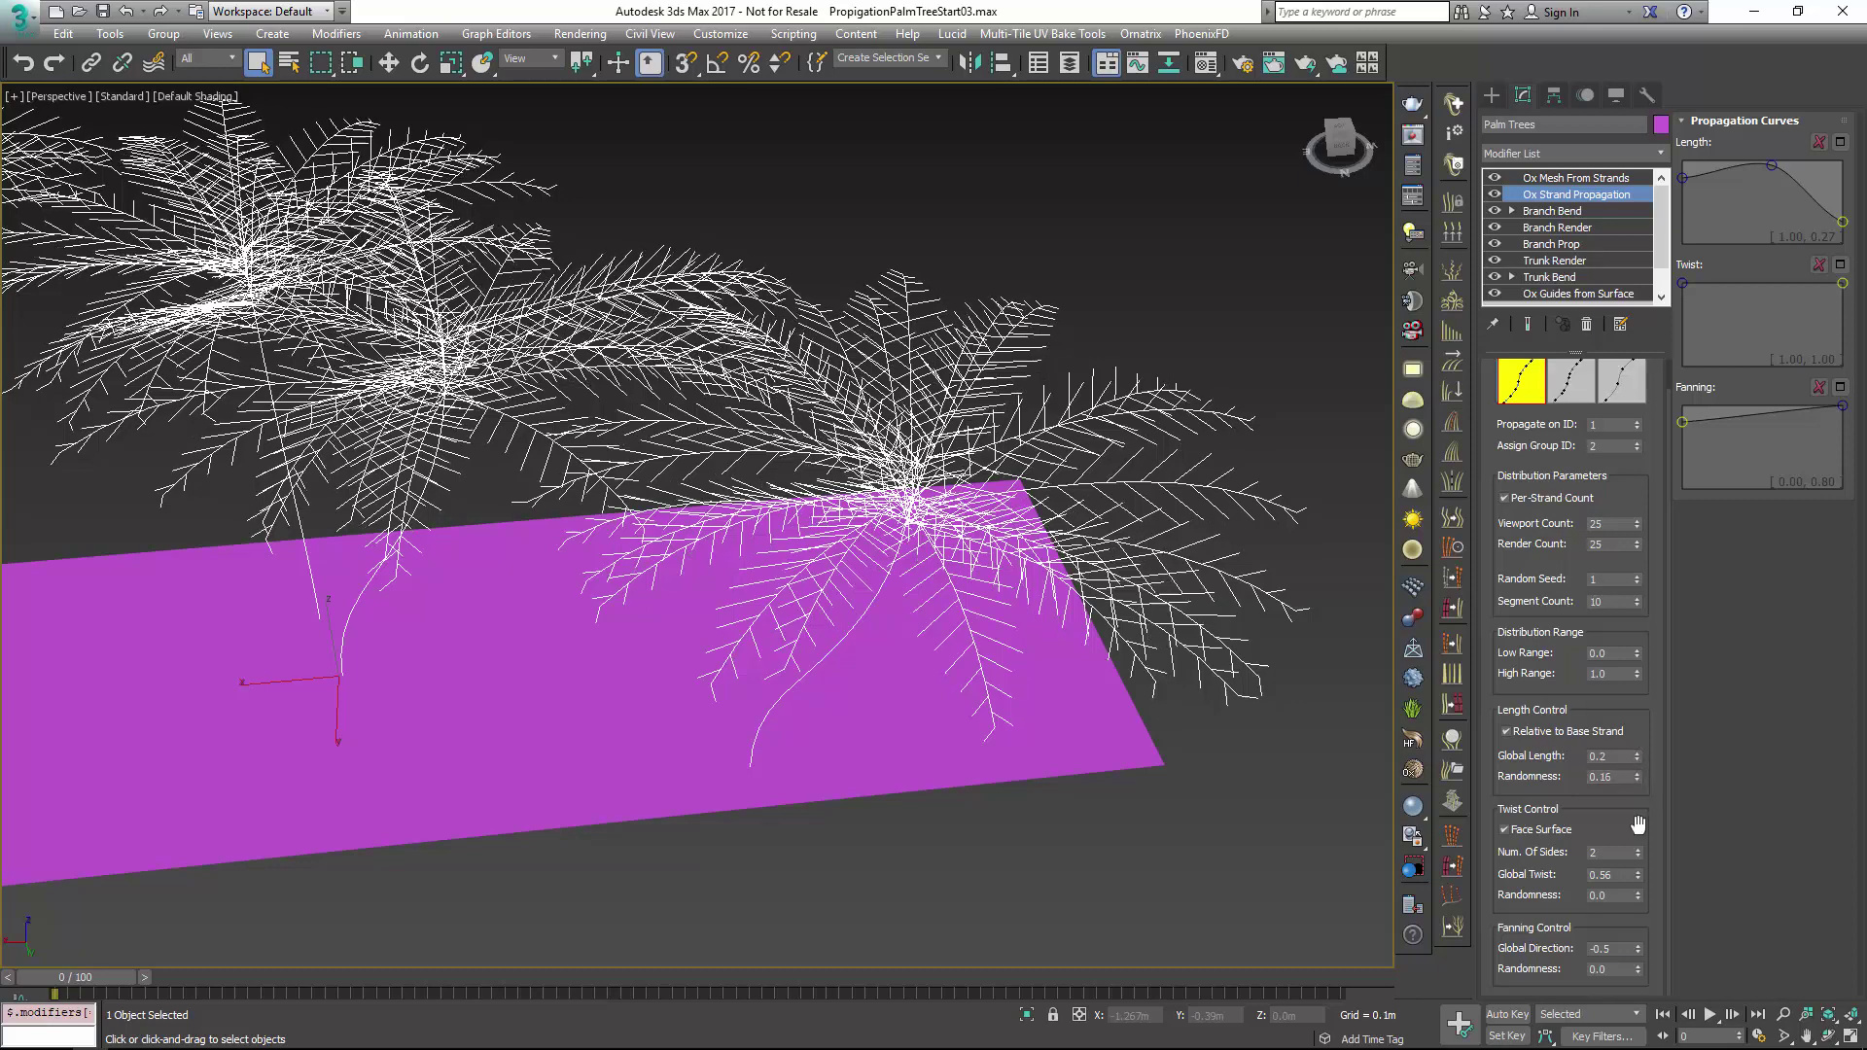
{"action": "left_click_drag", "start_coordinate": [1636, 894], "coordinate": [1636, 875]}
{"action": "right_click", "coordinate": [1636, 880]}
{"action": "left_click", "coordinate": [1637, 894]}
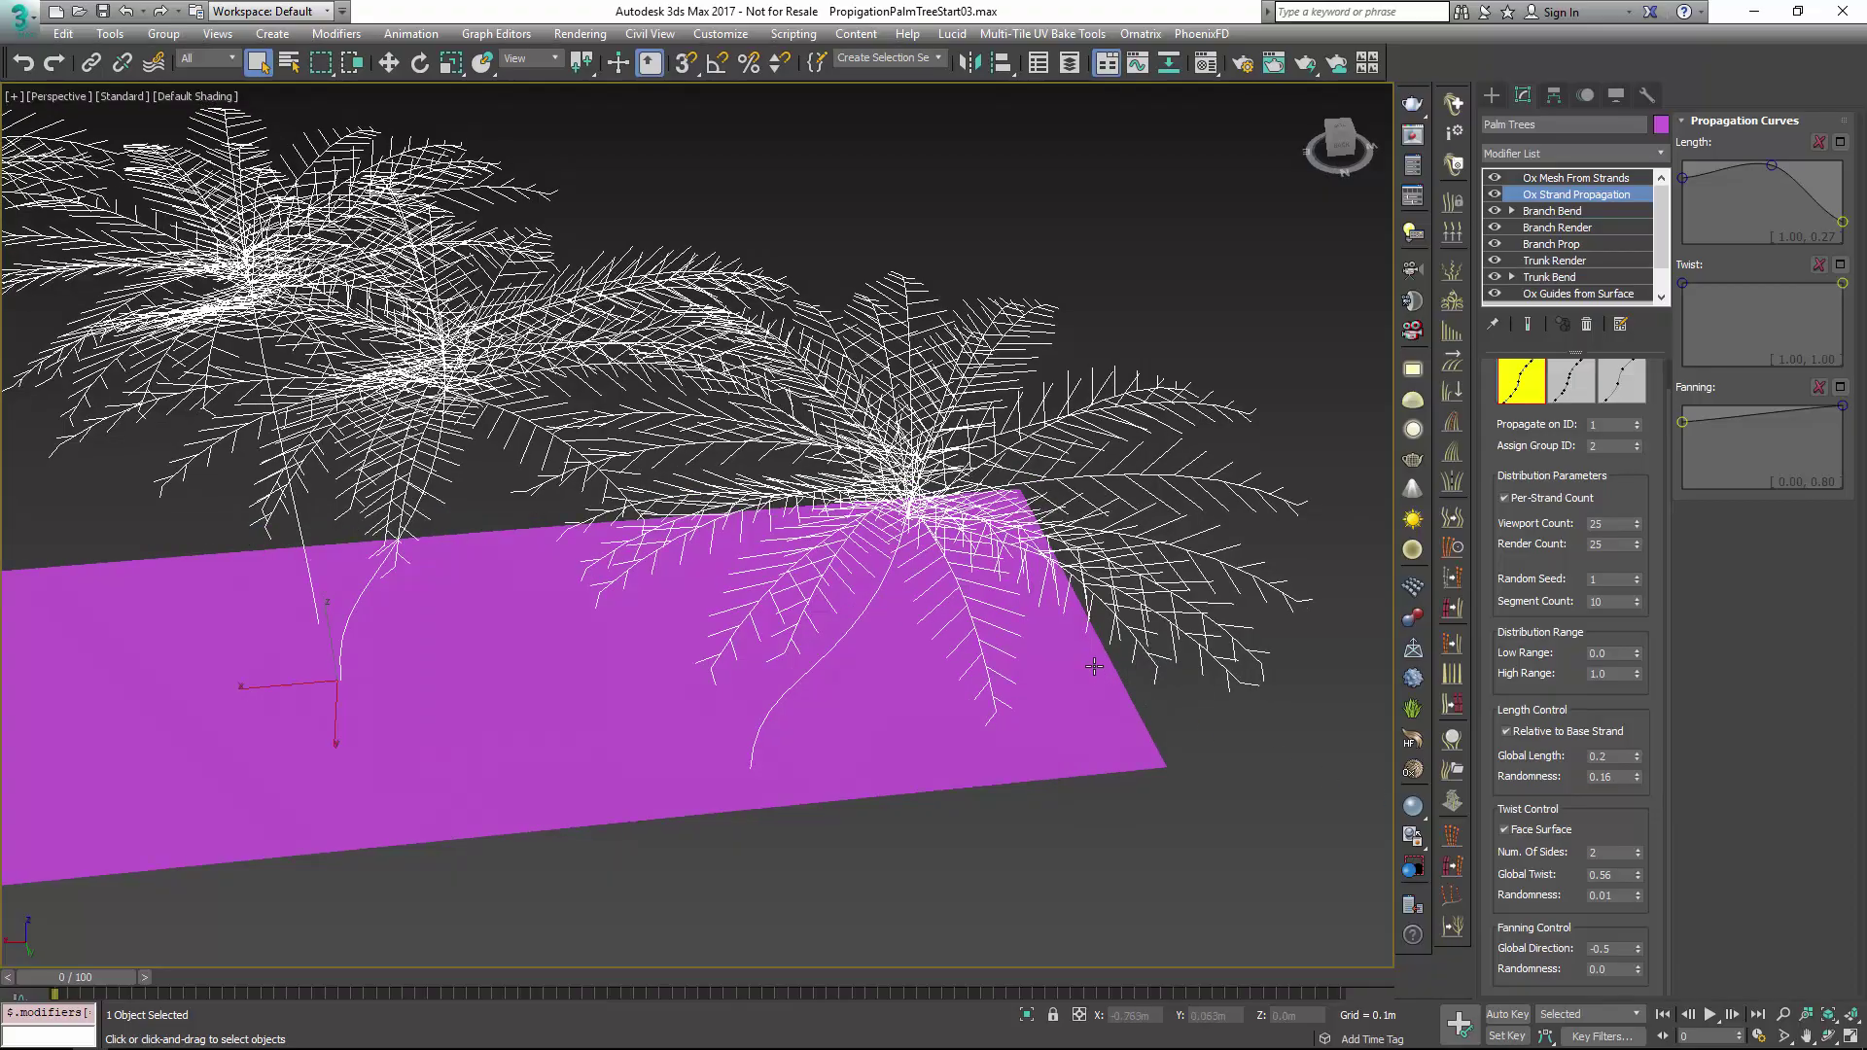
{"action": "middle_click_drag", "start_coordinate": [1127, 739], "coordinate": [1097, 643], "text": "alt"}
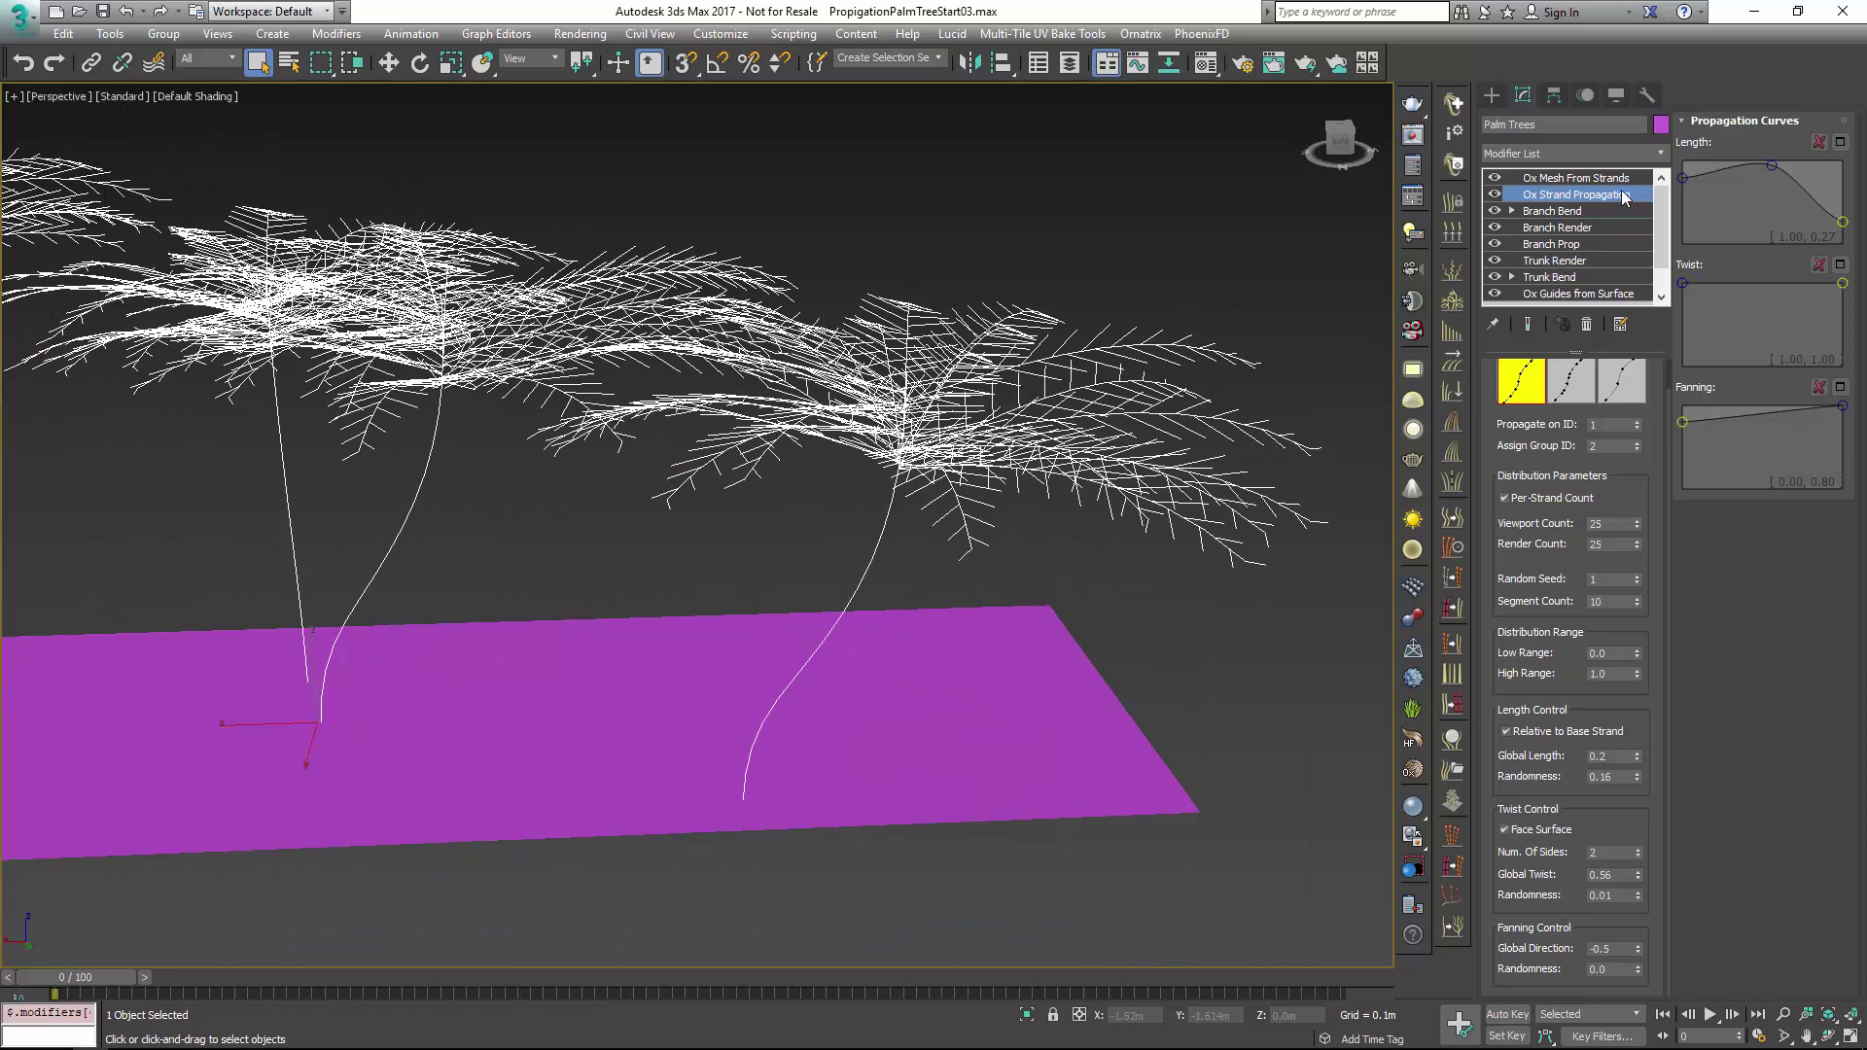
Rename the Ox Strand Propagation modifier to 'Leaf Prop'
{"action": "right_click", "coordinate": [1604, 195]}
{"action": "left_click", "coordinate": [1653, 201]}
{"action": "type", "text": "Leaf Prop"}
{"action": "key", "text": "Return"}
Add Ox Render Settings applied to group 2 and rename it 'Leaf Render'
{"action": "left_click", "coordinate": [1458, 669]}
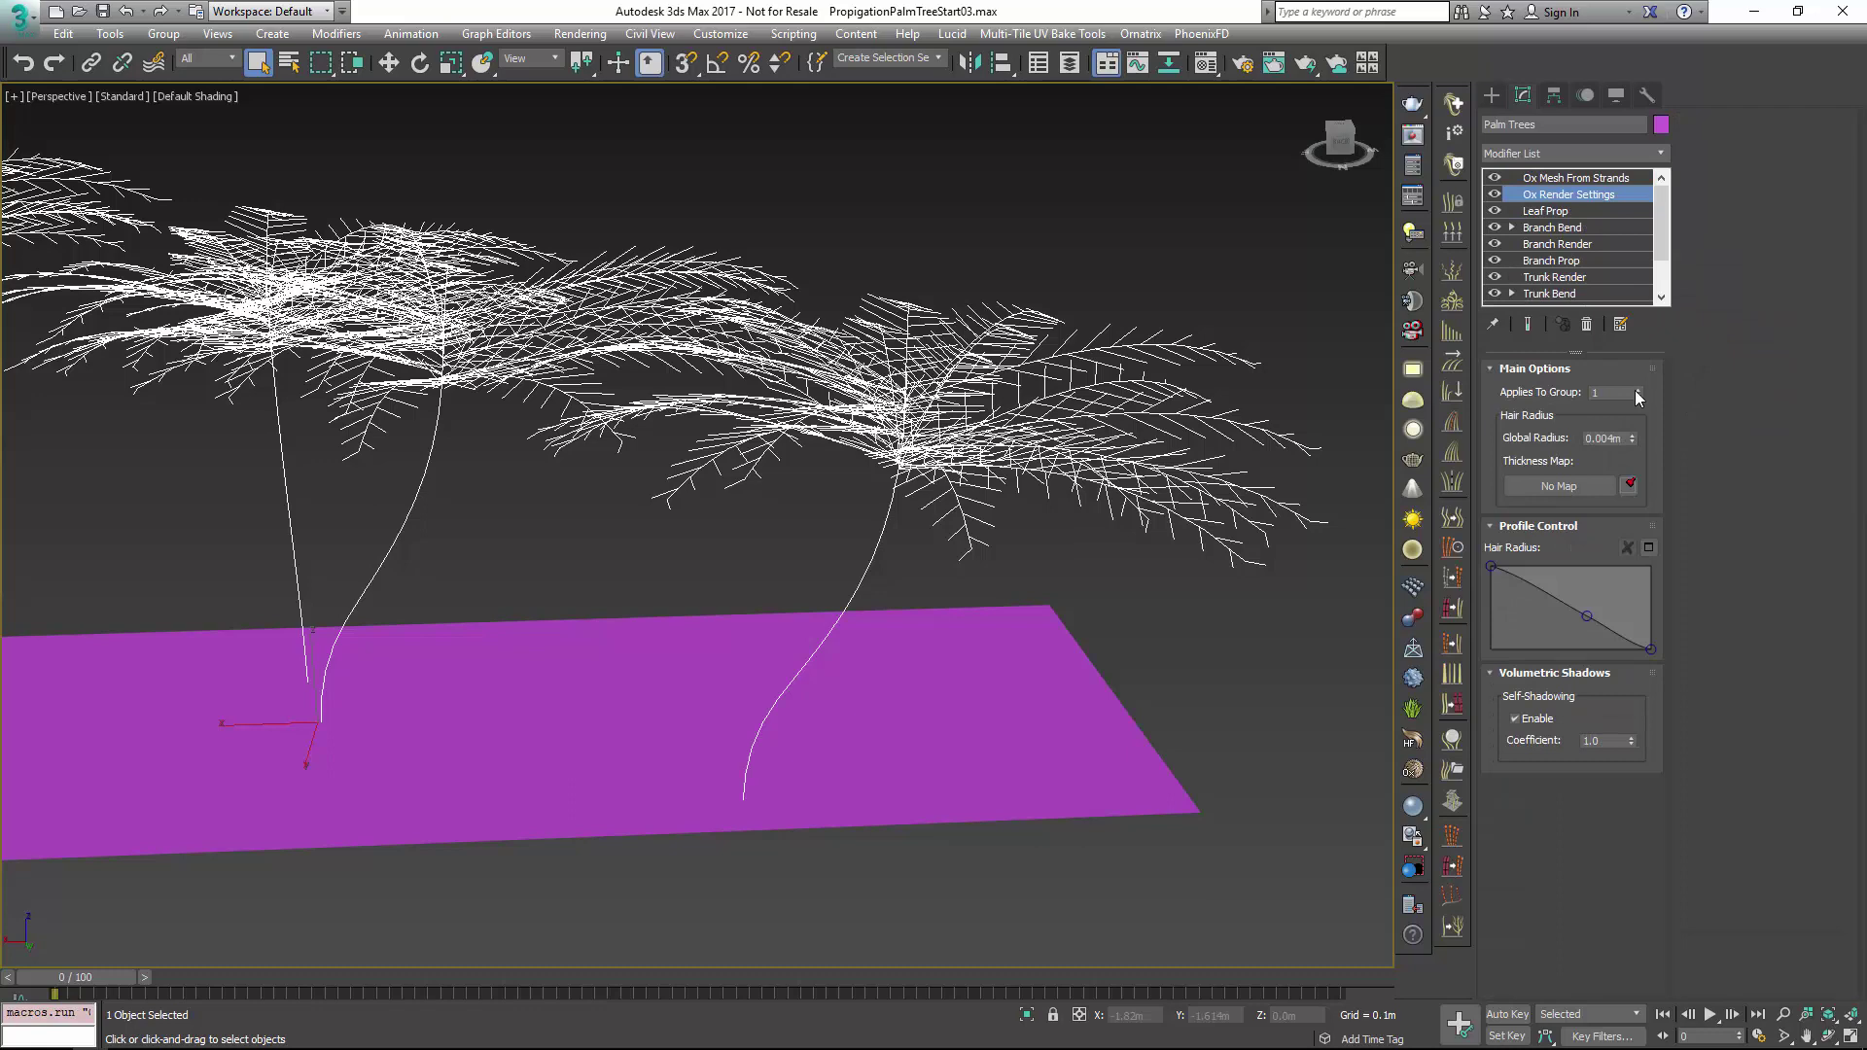
{"action": "left_click", "coordinate": [1637, 389]}
{"action": "right_click", "coordinate": [1573, 194]}
{"action": "left_click", "coordinate": [1579, 203]}
{"action": "type", "text": "Leaf Render"}
{"action": "key", "text": "Return"}
Show the end result, taper the Hair Radius profile near the leaflet base, and set Global Radius to 0.006m
{"action": "left_click", "coordinate": [1528, 327]}
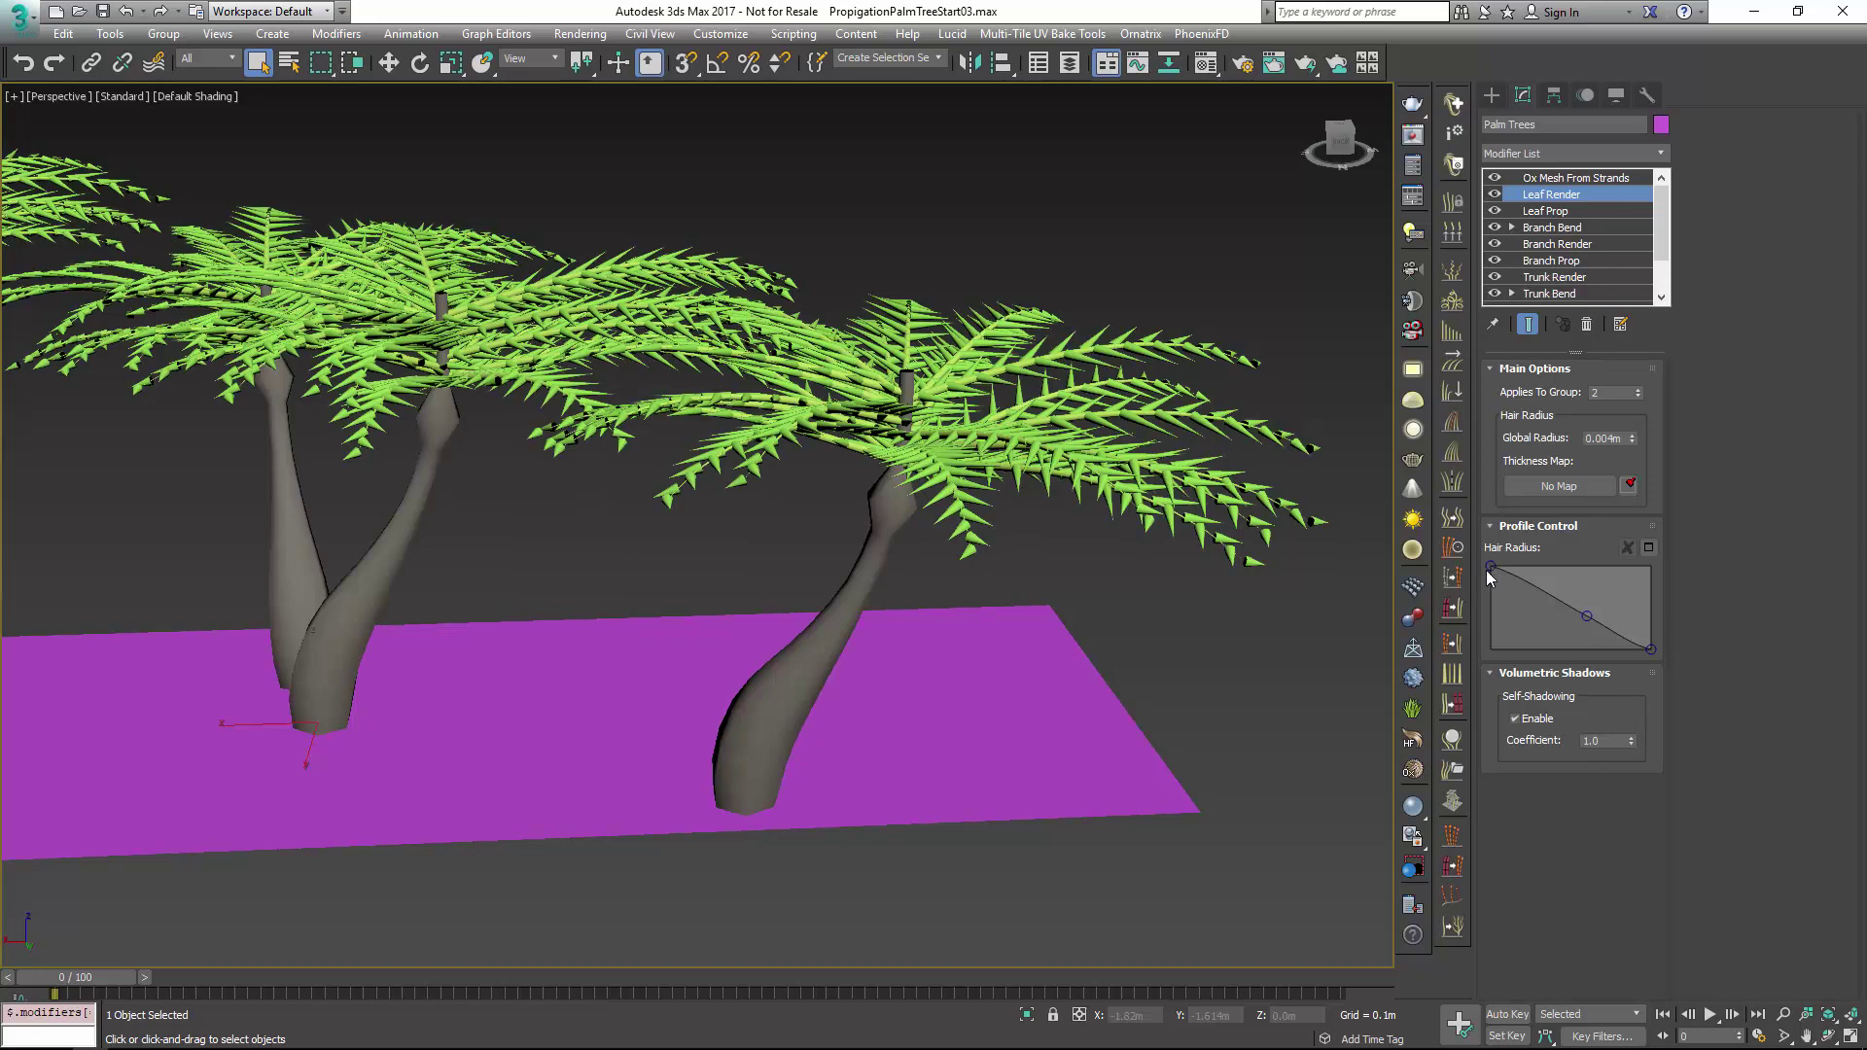
{"action": "left_click_drag", "start_coordinate": [1491, 574], "coordinate": [1493, 649]}
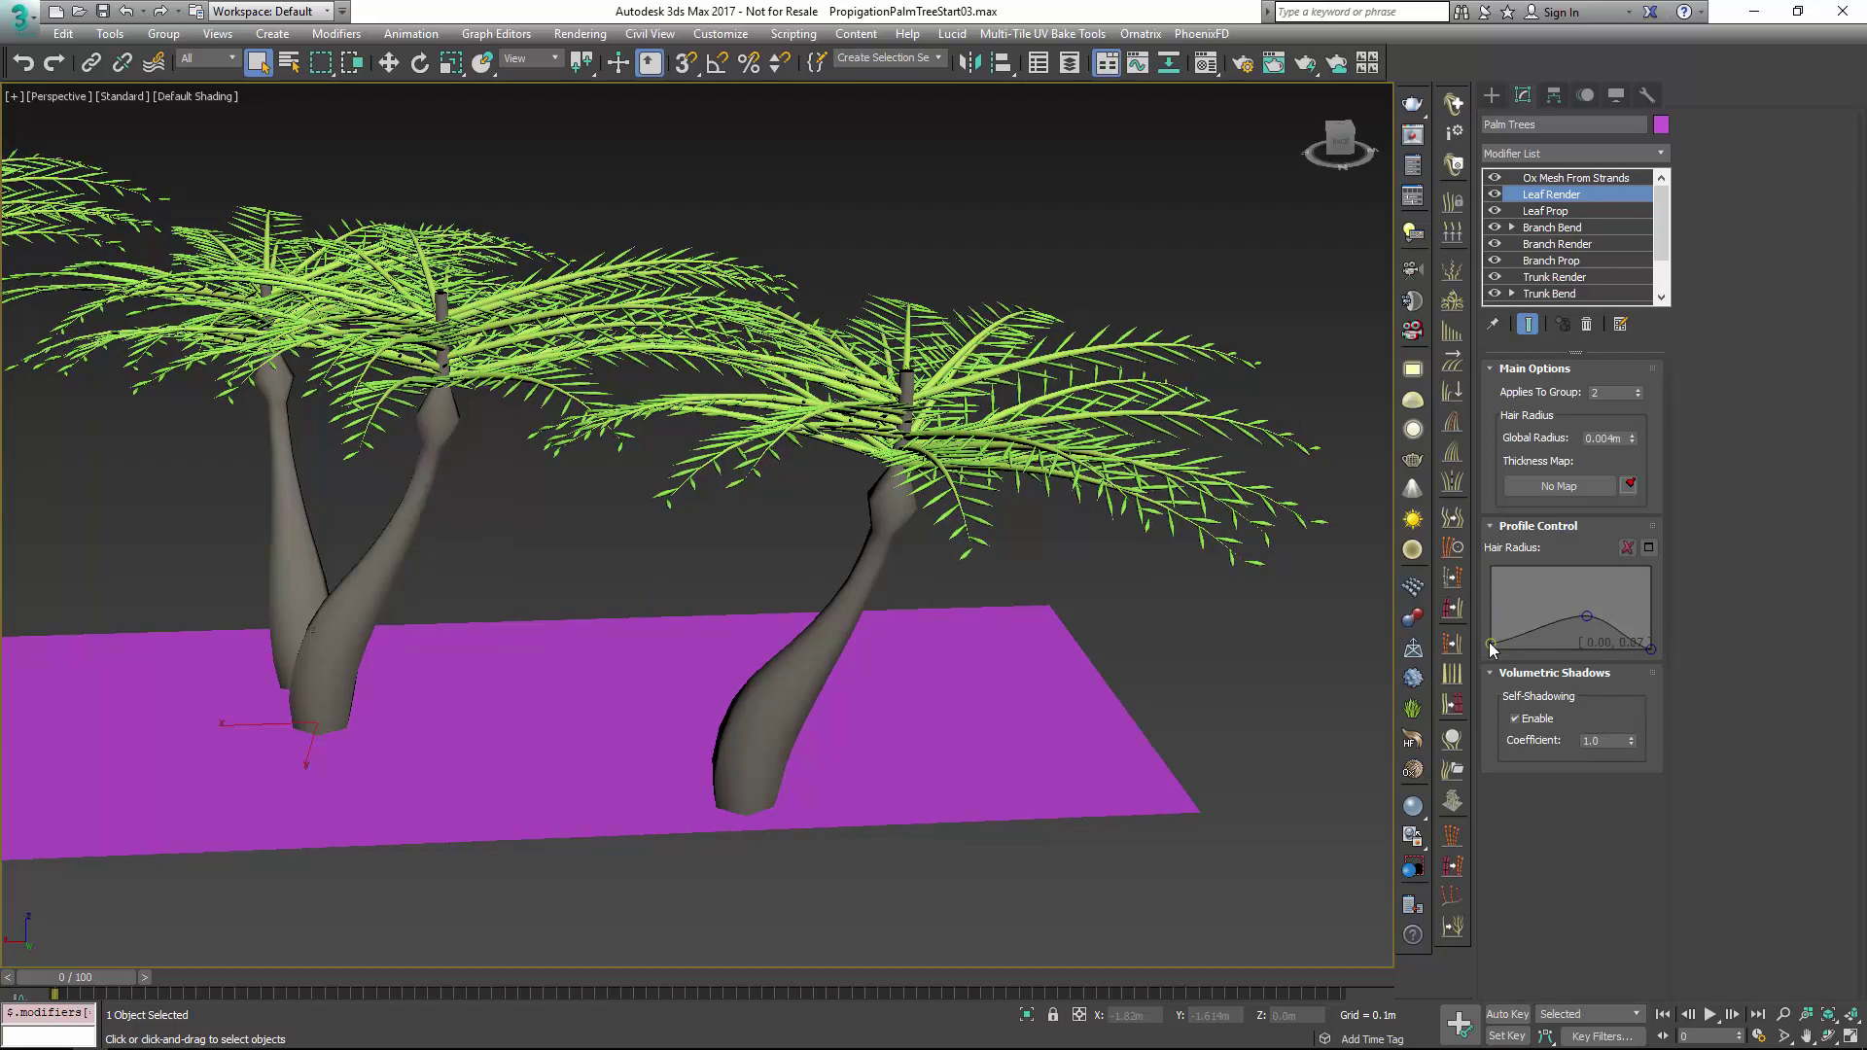
{"action": "scroll", "coordinate": [985, 511], "scroll_direction": "up", "scroll_amount": 3}
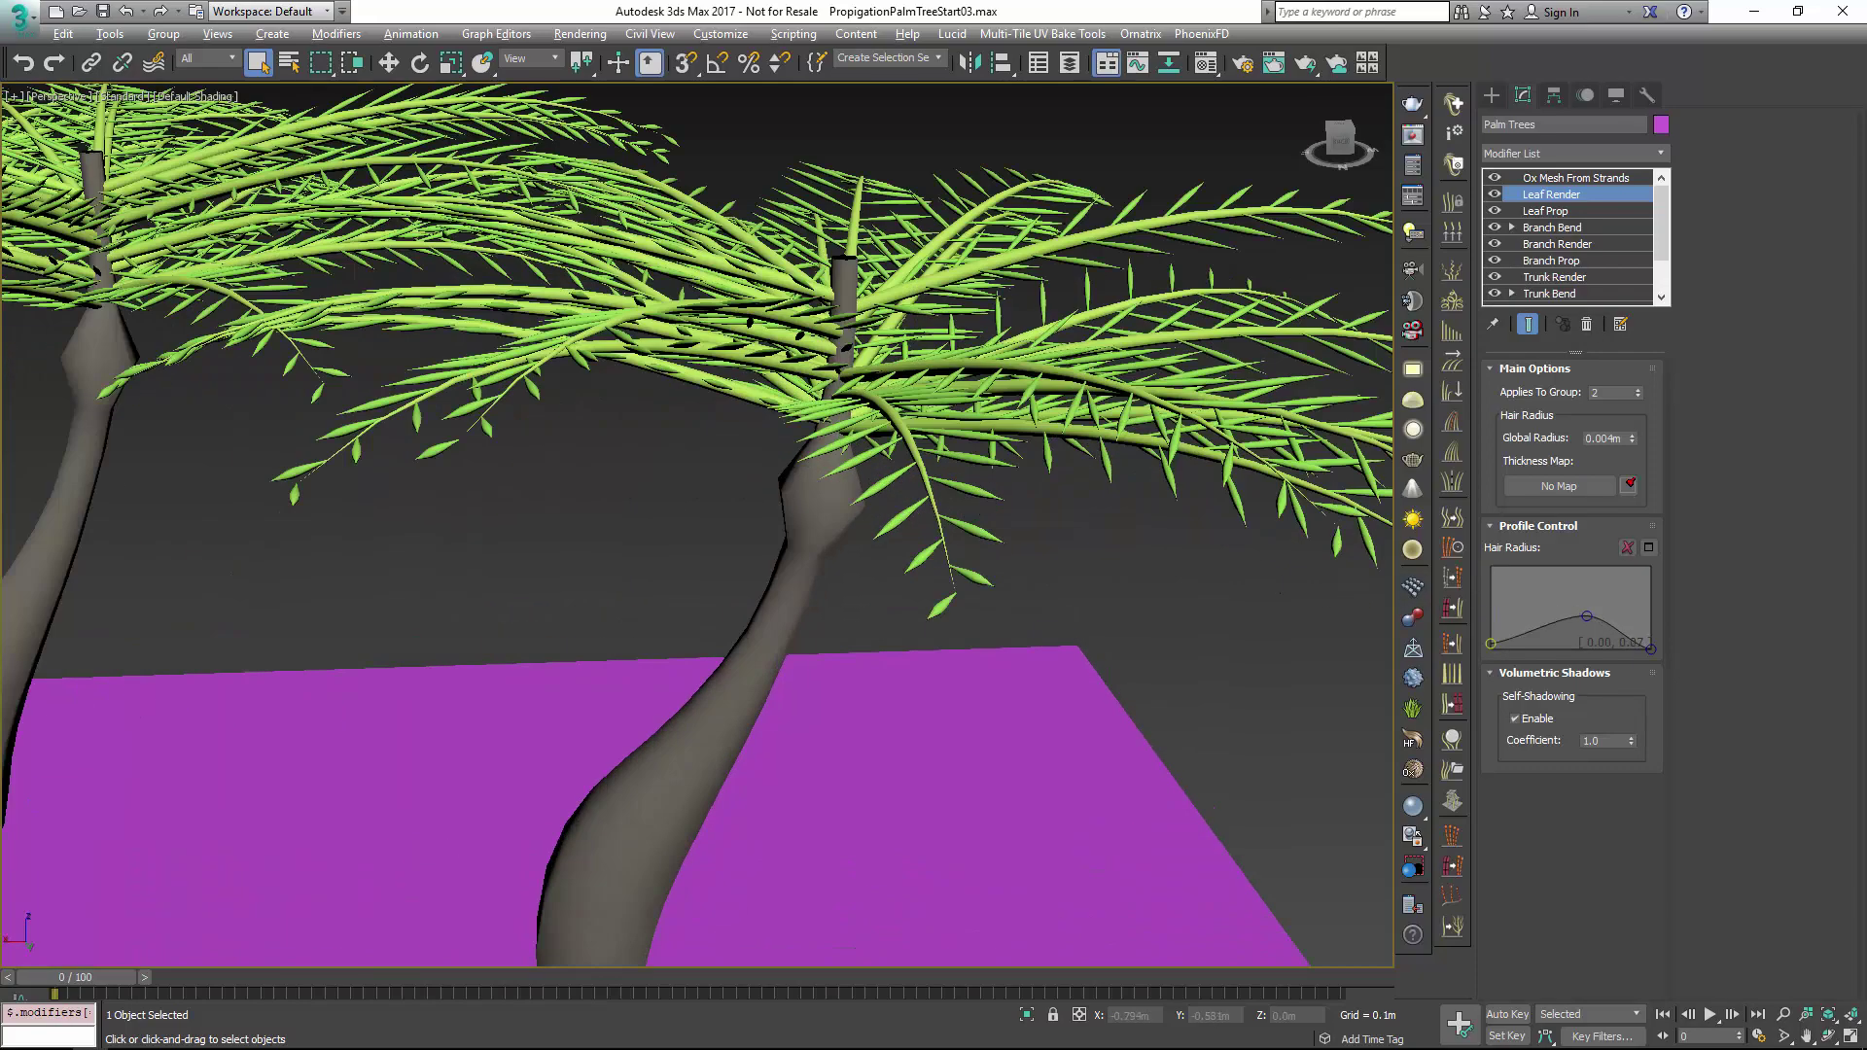
{"action": "middle_click_drag", "start_coordinate": [985, 510], "coordinate": [1024, 552], "text": "alt"}
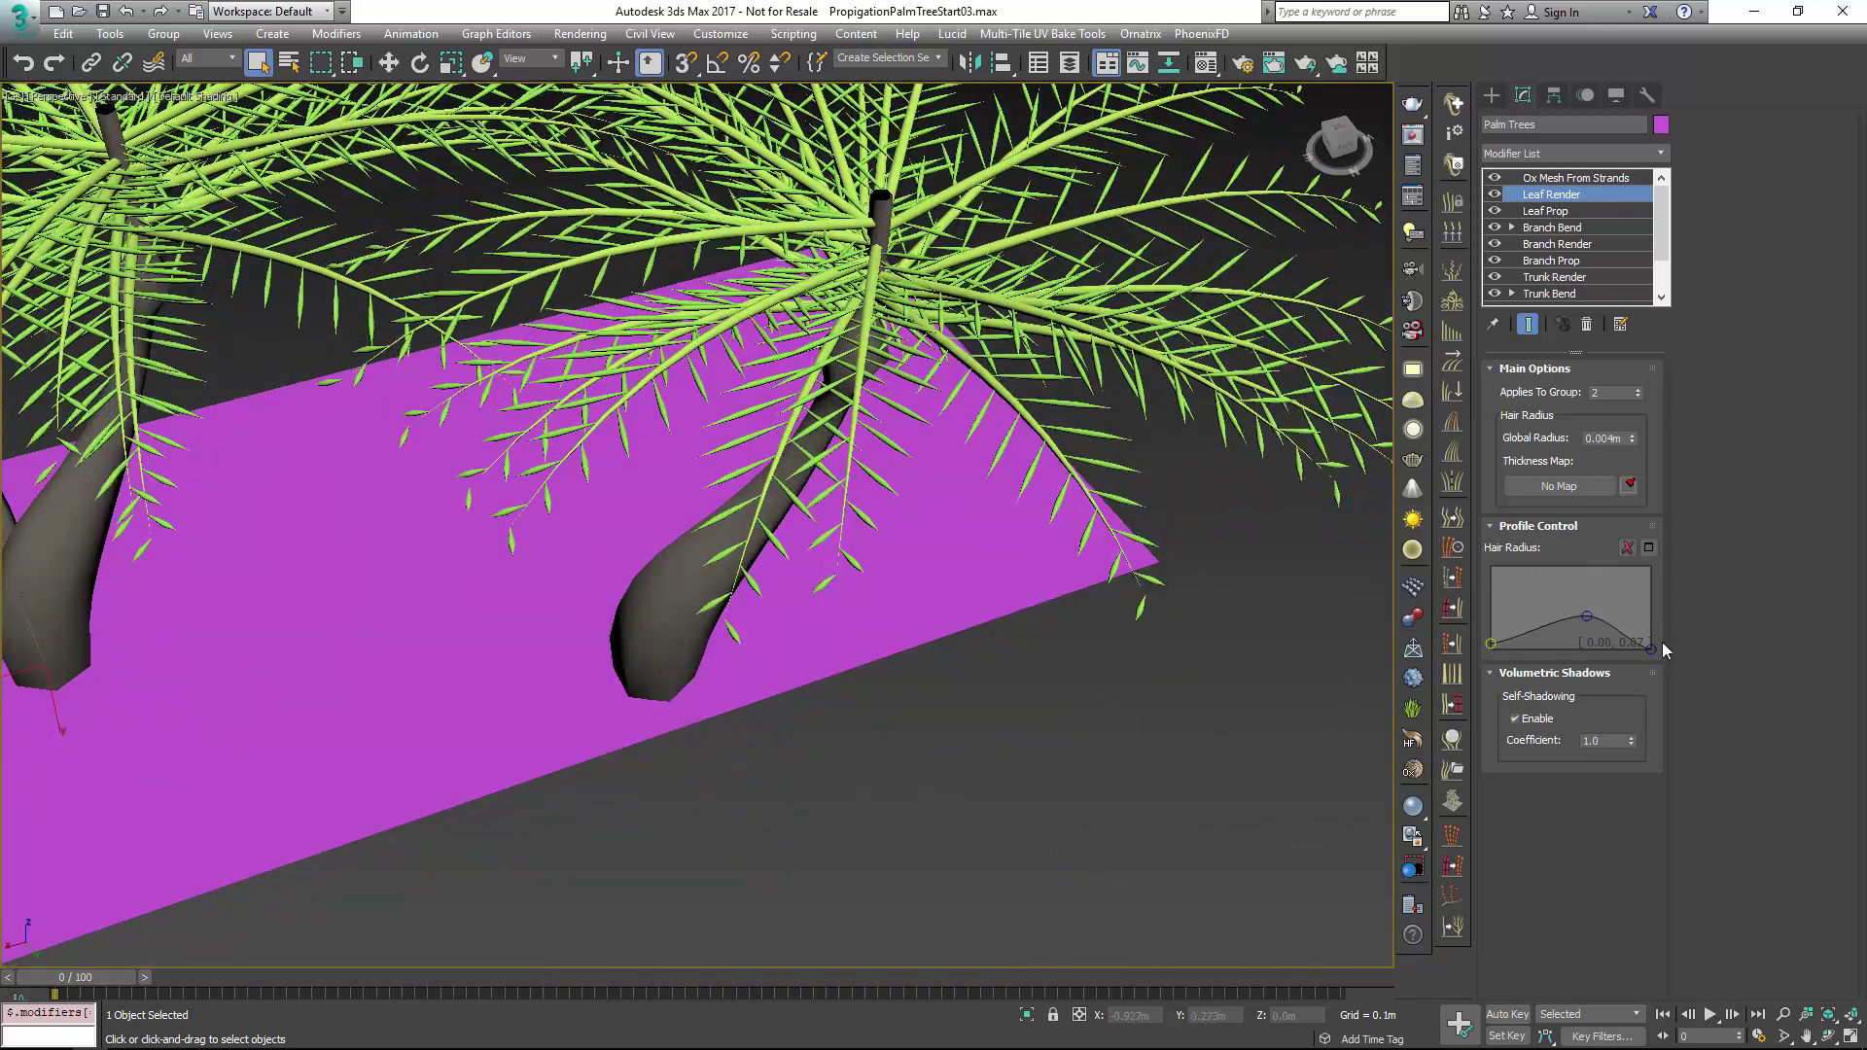
{"action": "left_click", "coordinate": [1534, 622]}
{"action": "left_click_drag", "start_coordinate": [1588, 618], "coordinate": [1526, 625]}
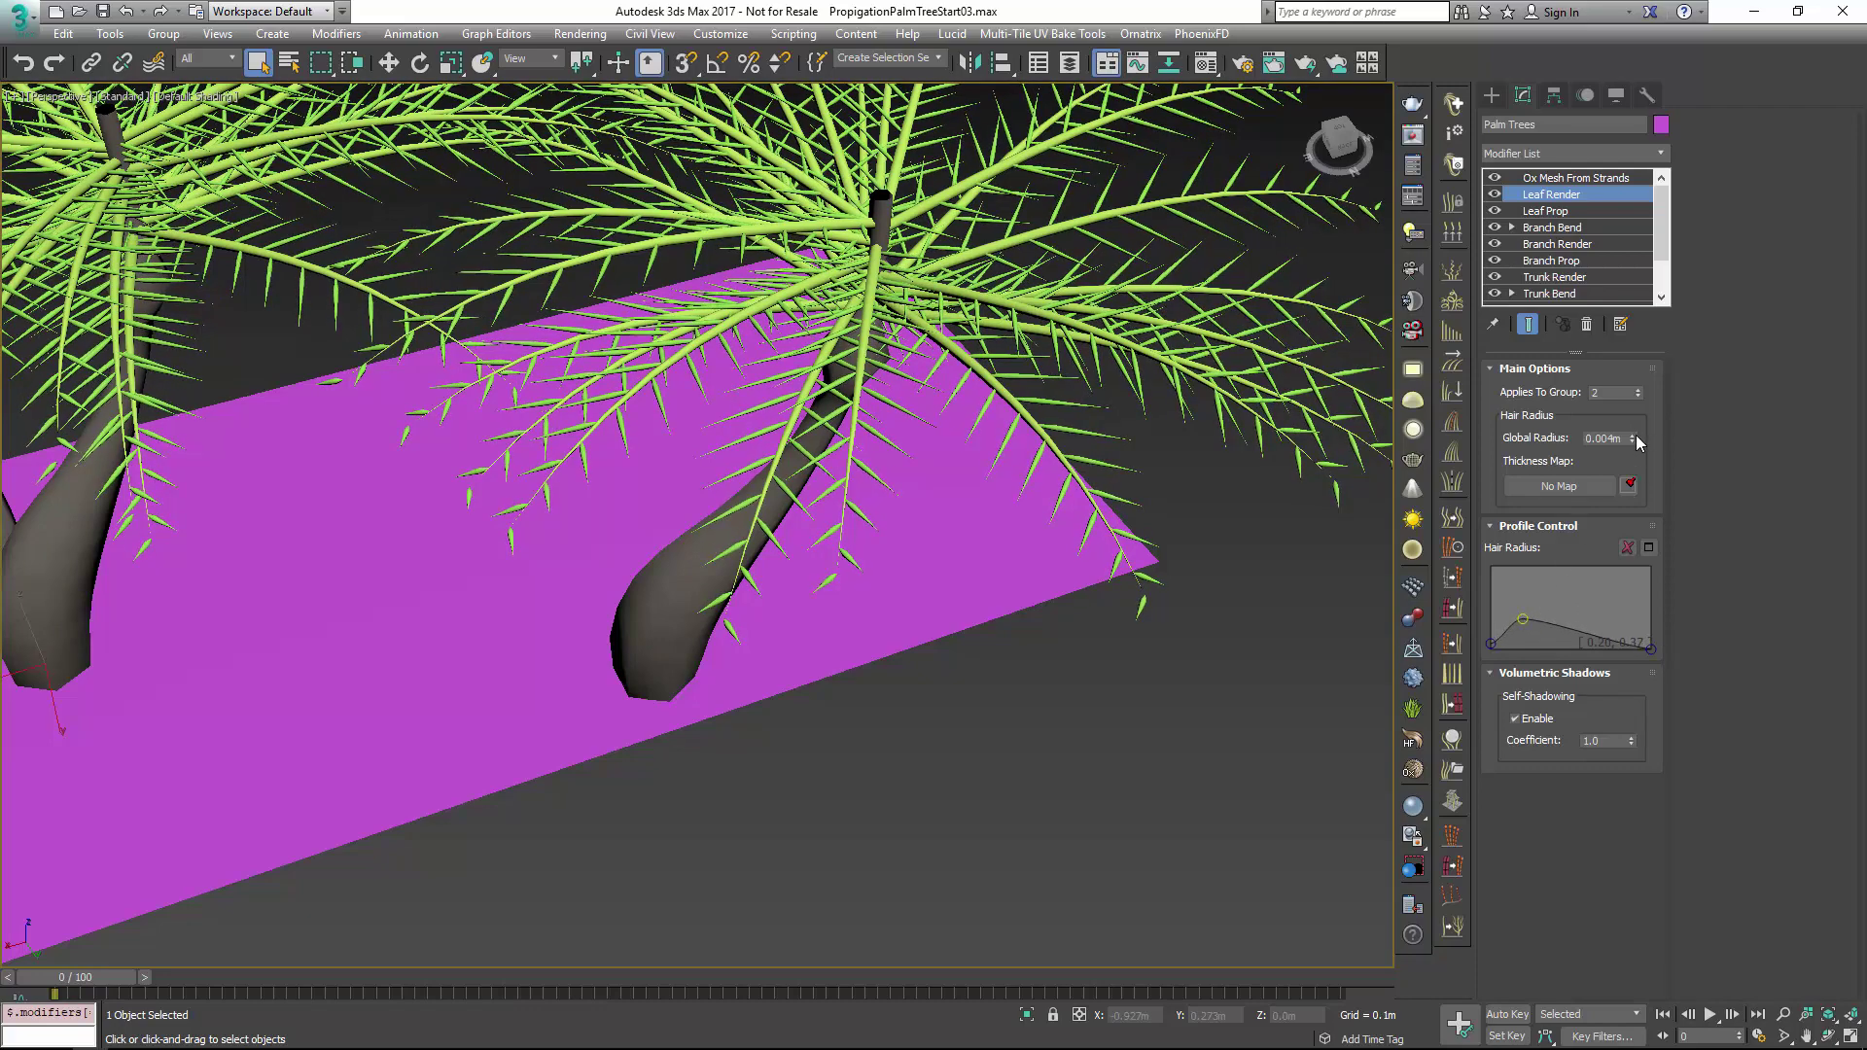
{"action": "left_click_drag", "start_coordinate": [1633, 437], "coordinate": [1632, 414]}
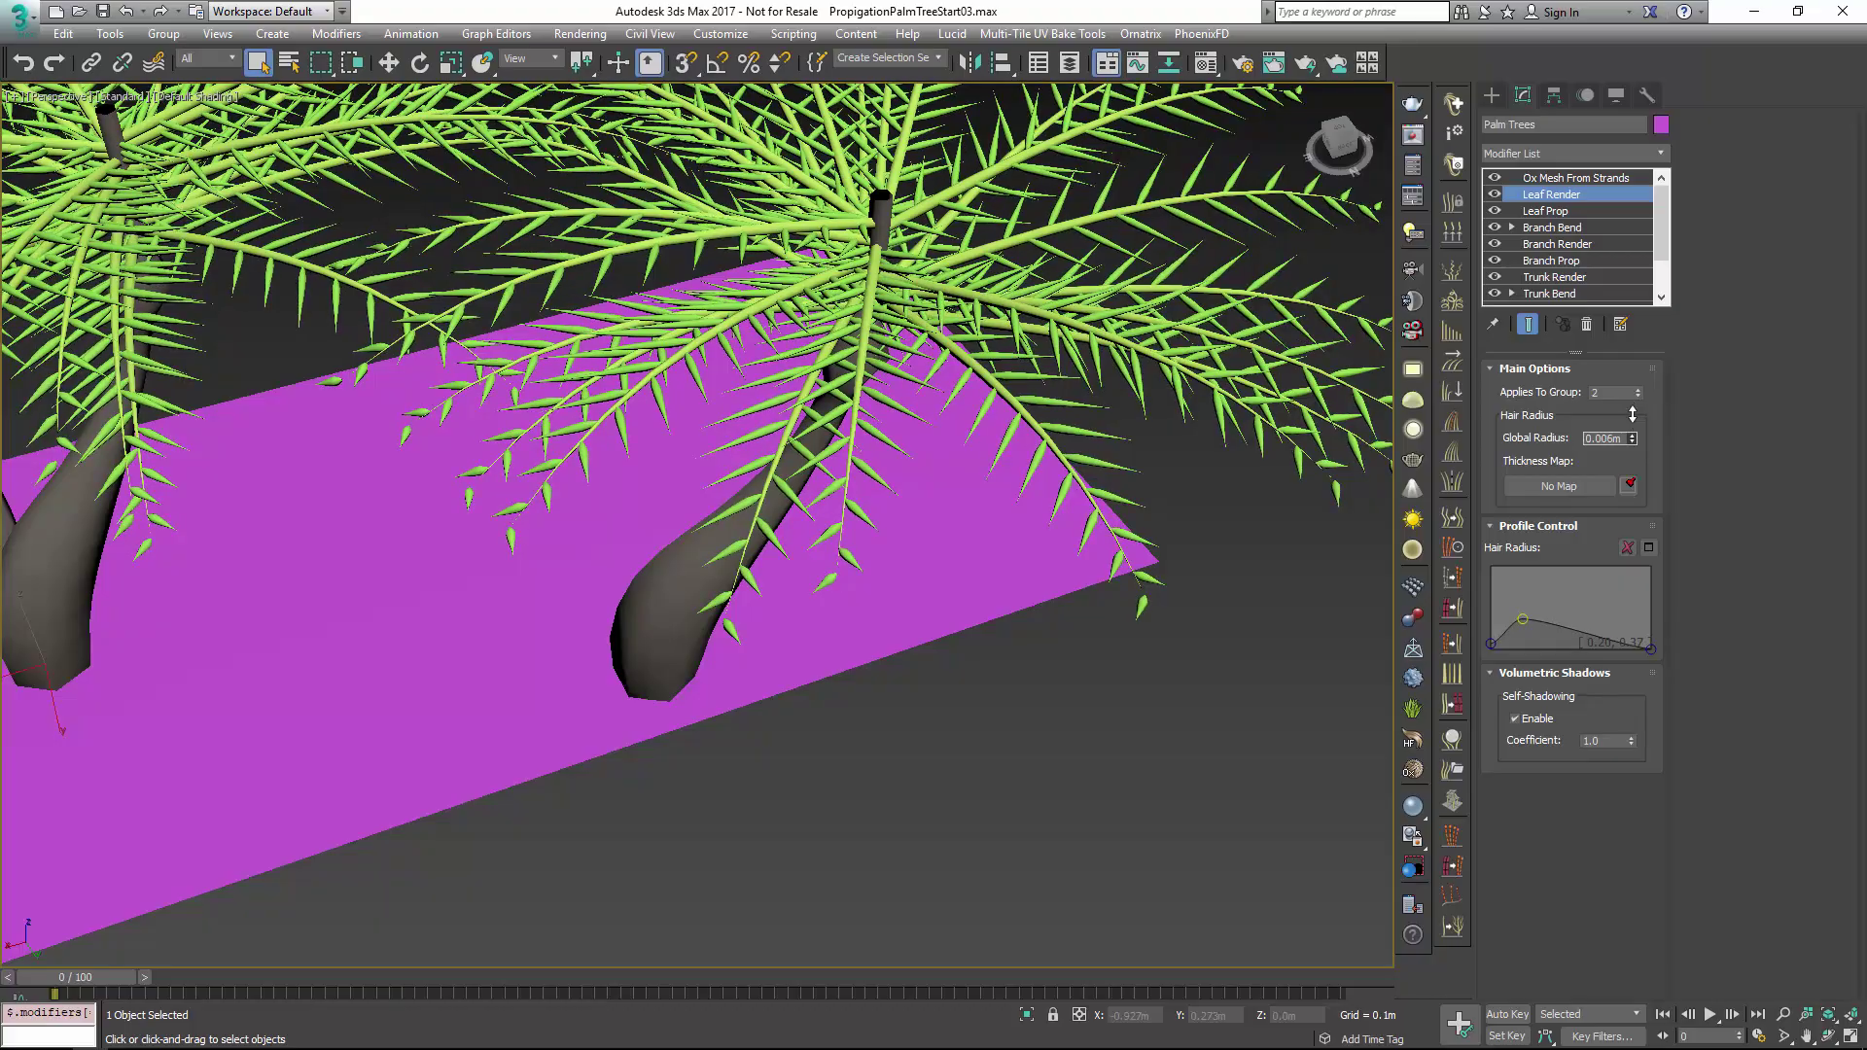
{"action": "middle_click_drag", "start_coordinate": [1089, 370], "coordinate": [1141, 483], "text": "alt"}
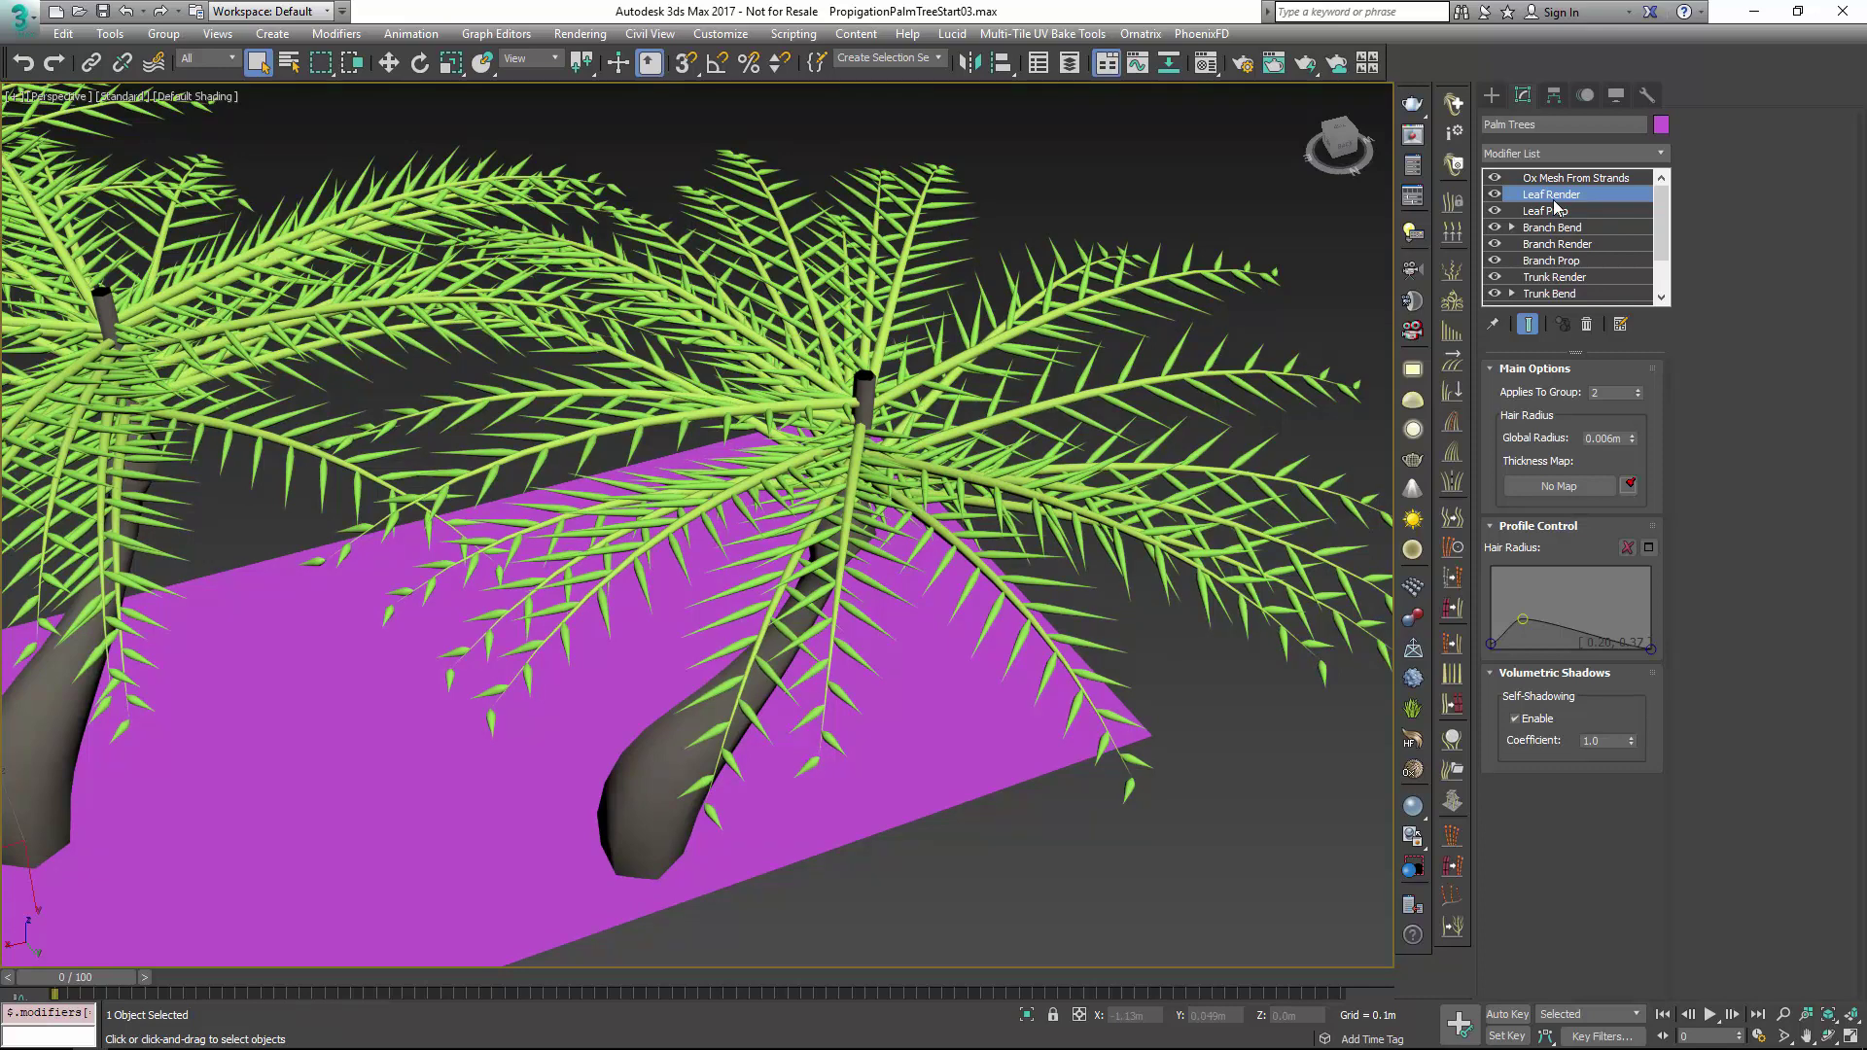
Set Leaf Prop's Viewport and Render Counts to 50 leaflets per frond
{"action": "left_click", "coordinate": [1554, 210]}
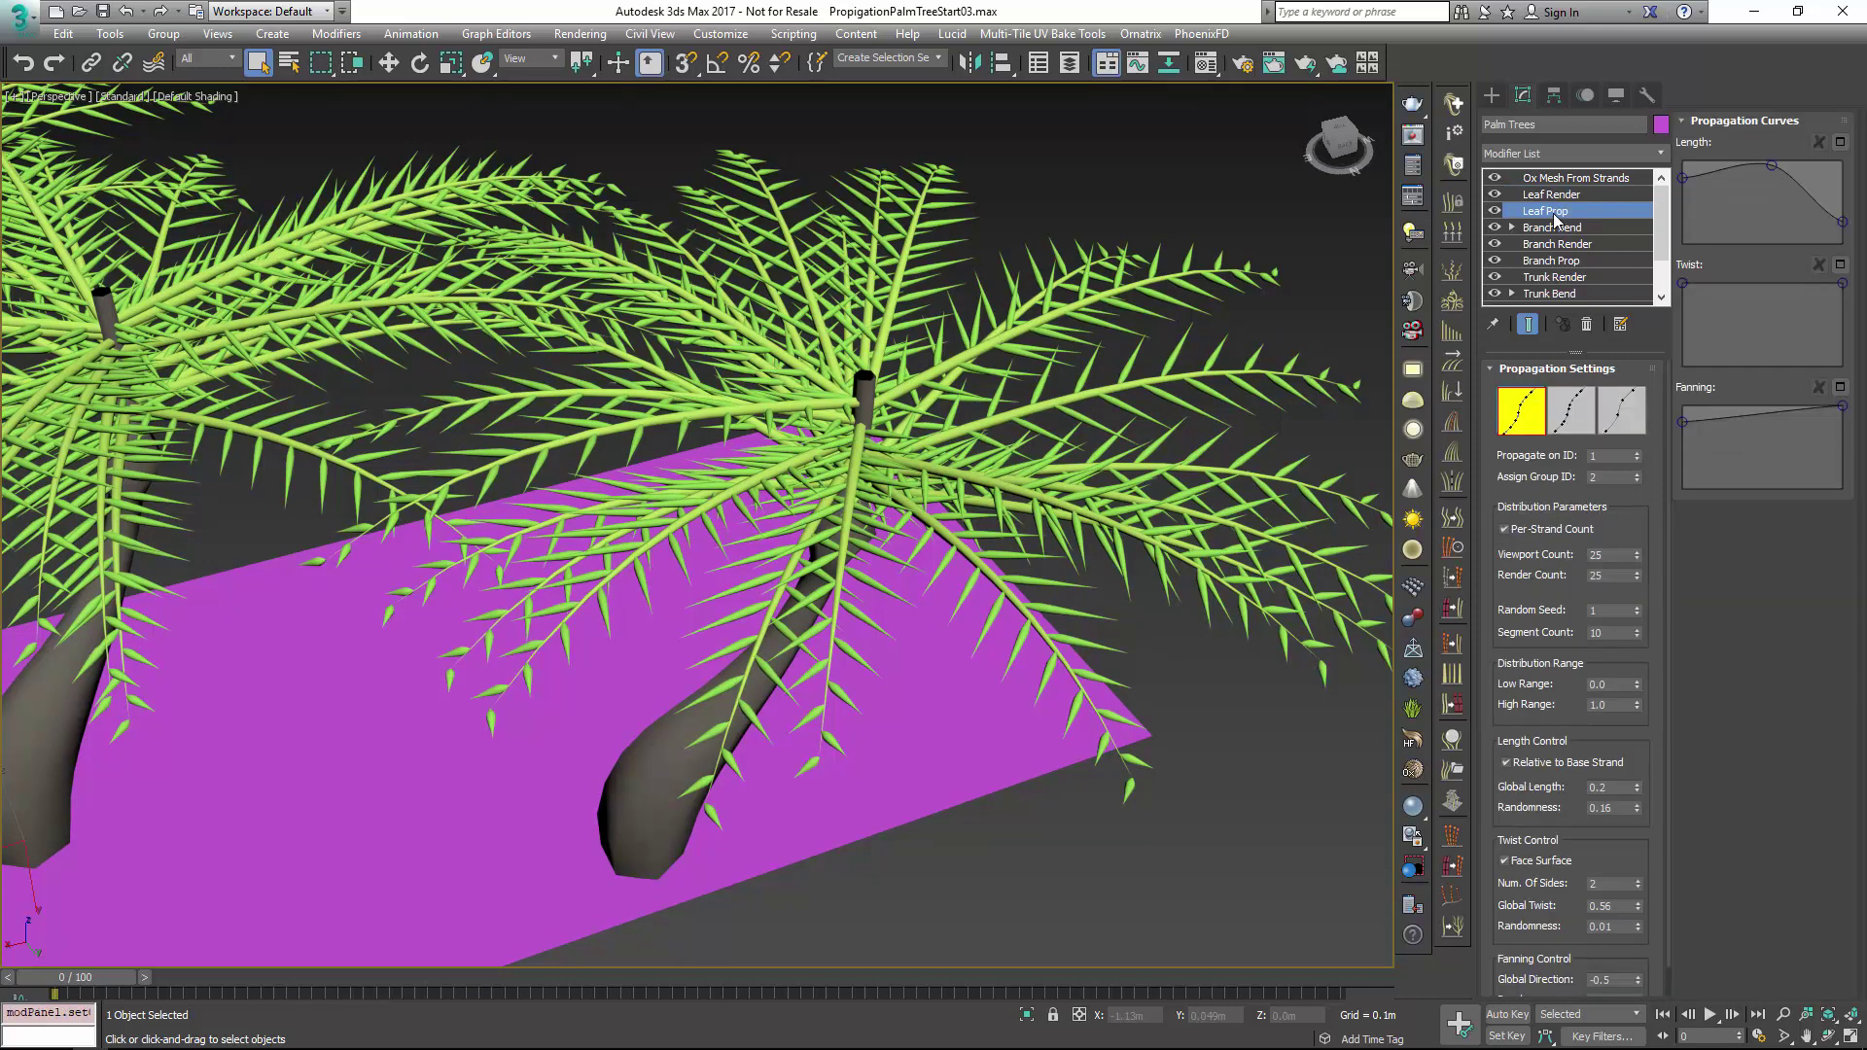
{"action": "left_click", "coordinate": [1611, 552]}
{"action": "type", "text": "50"}
{"action": "key", "text": "Return"}
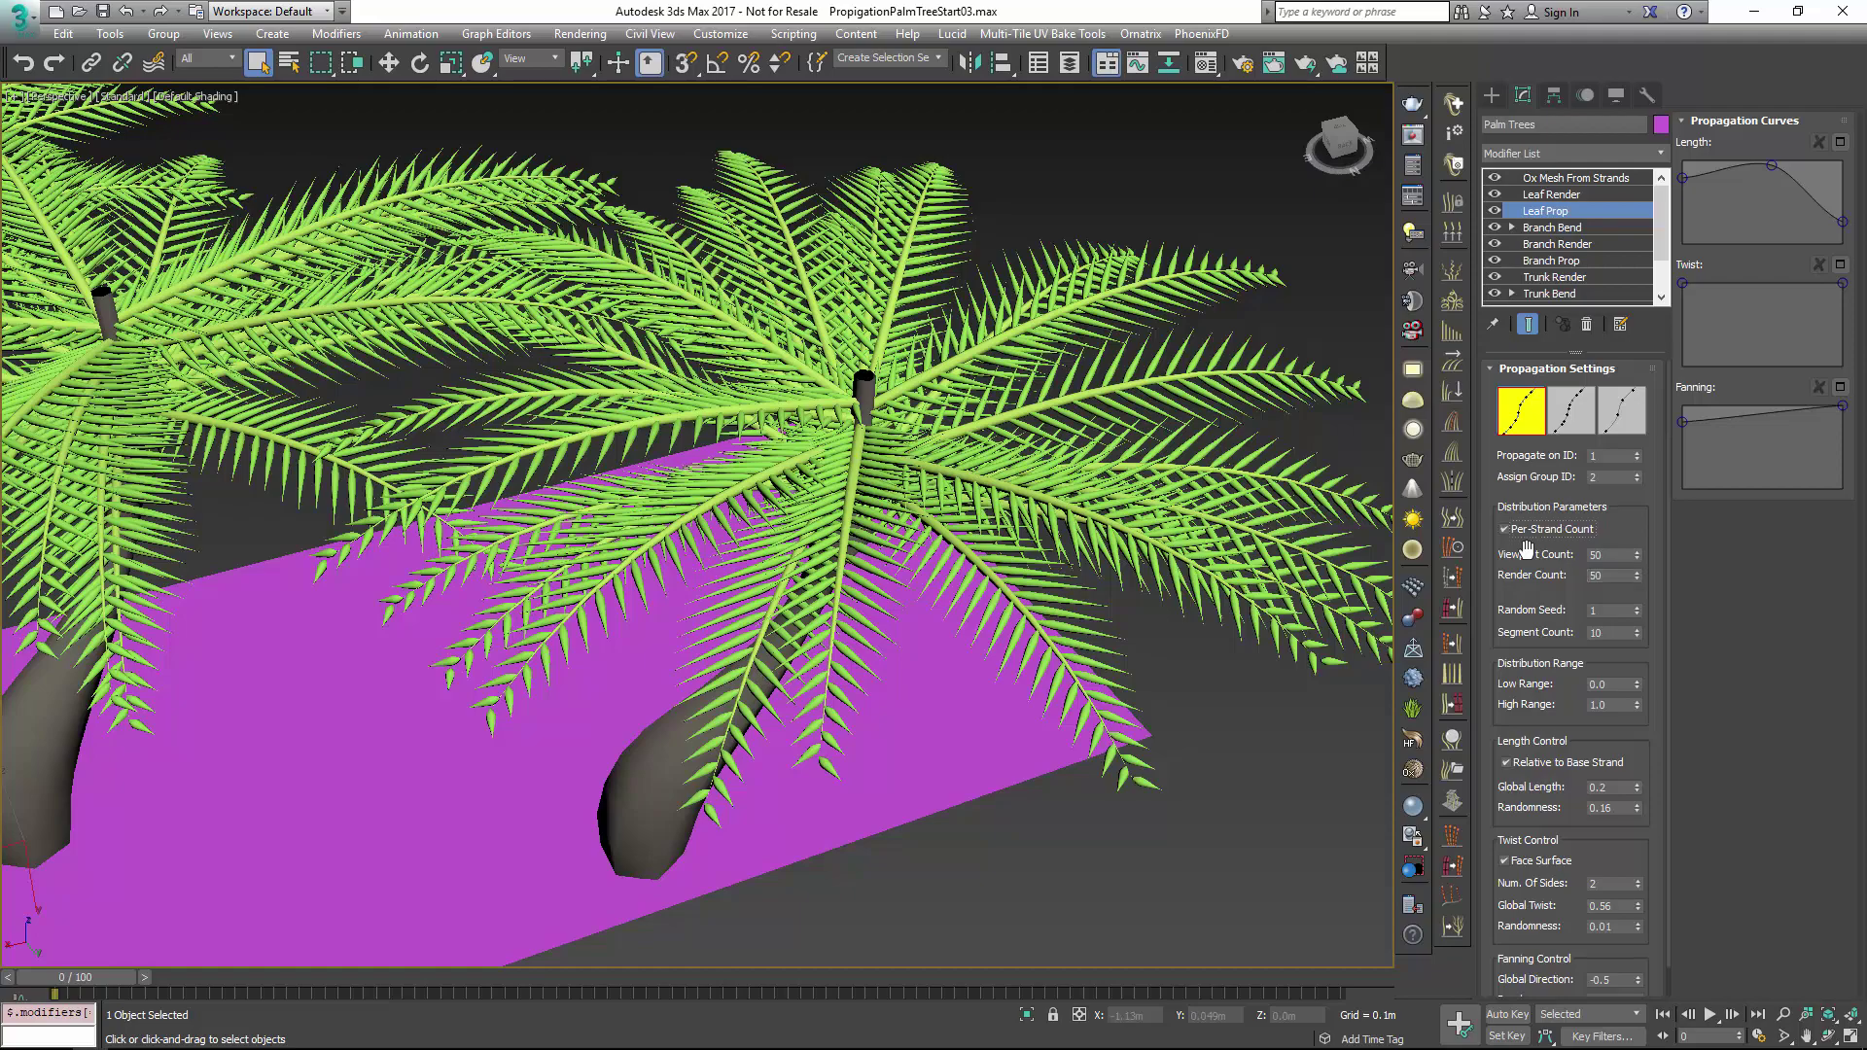
{"action": "middle_click_drag", "start_coordinate": [879, 564], "coordinate": [898, 486], "text": "alt"}
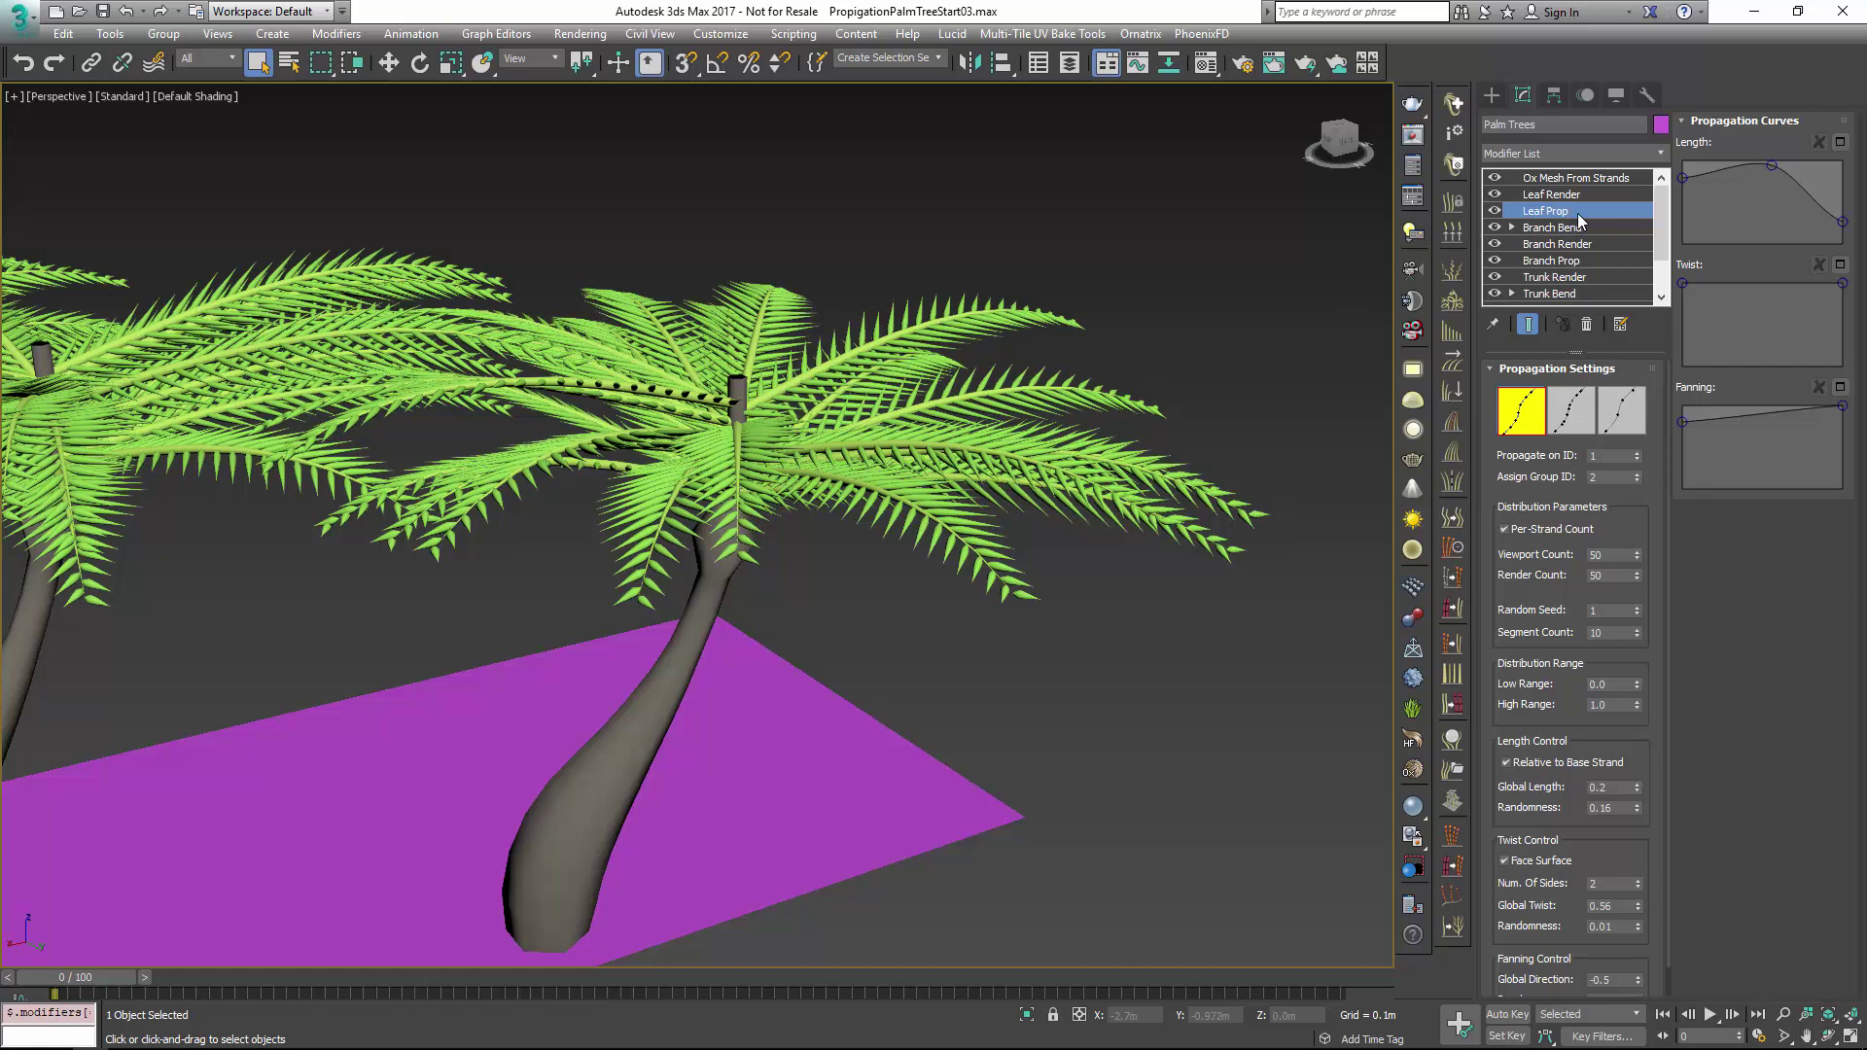
Add a gravity modifier beneath Leaf Render and rename it 'Leaf Bend'
{"action": "left_click", "coordinate": [1554, 197]}
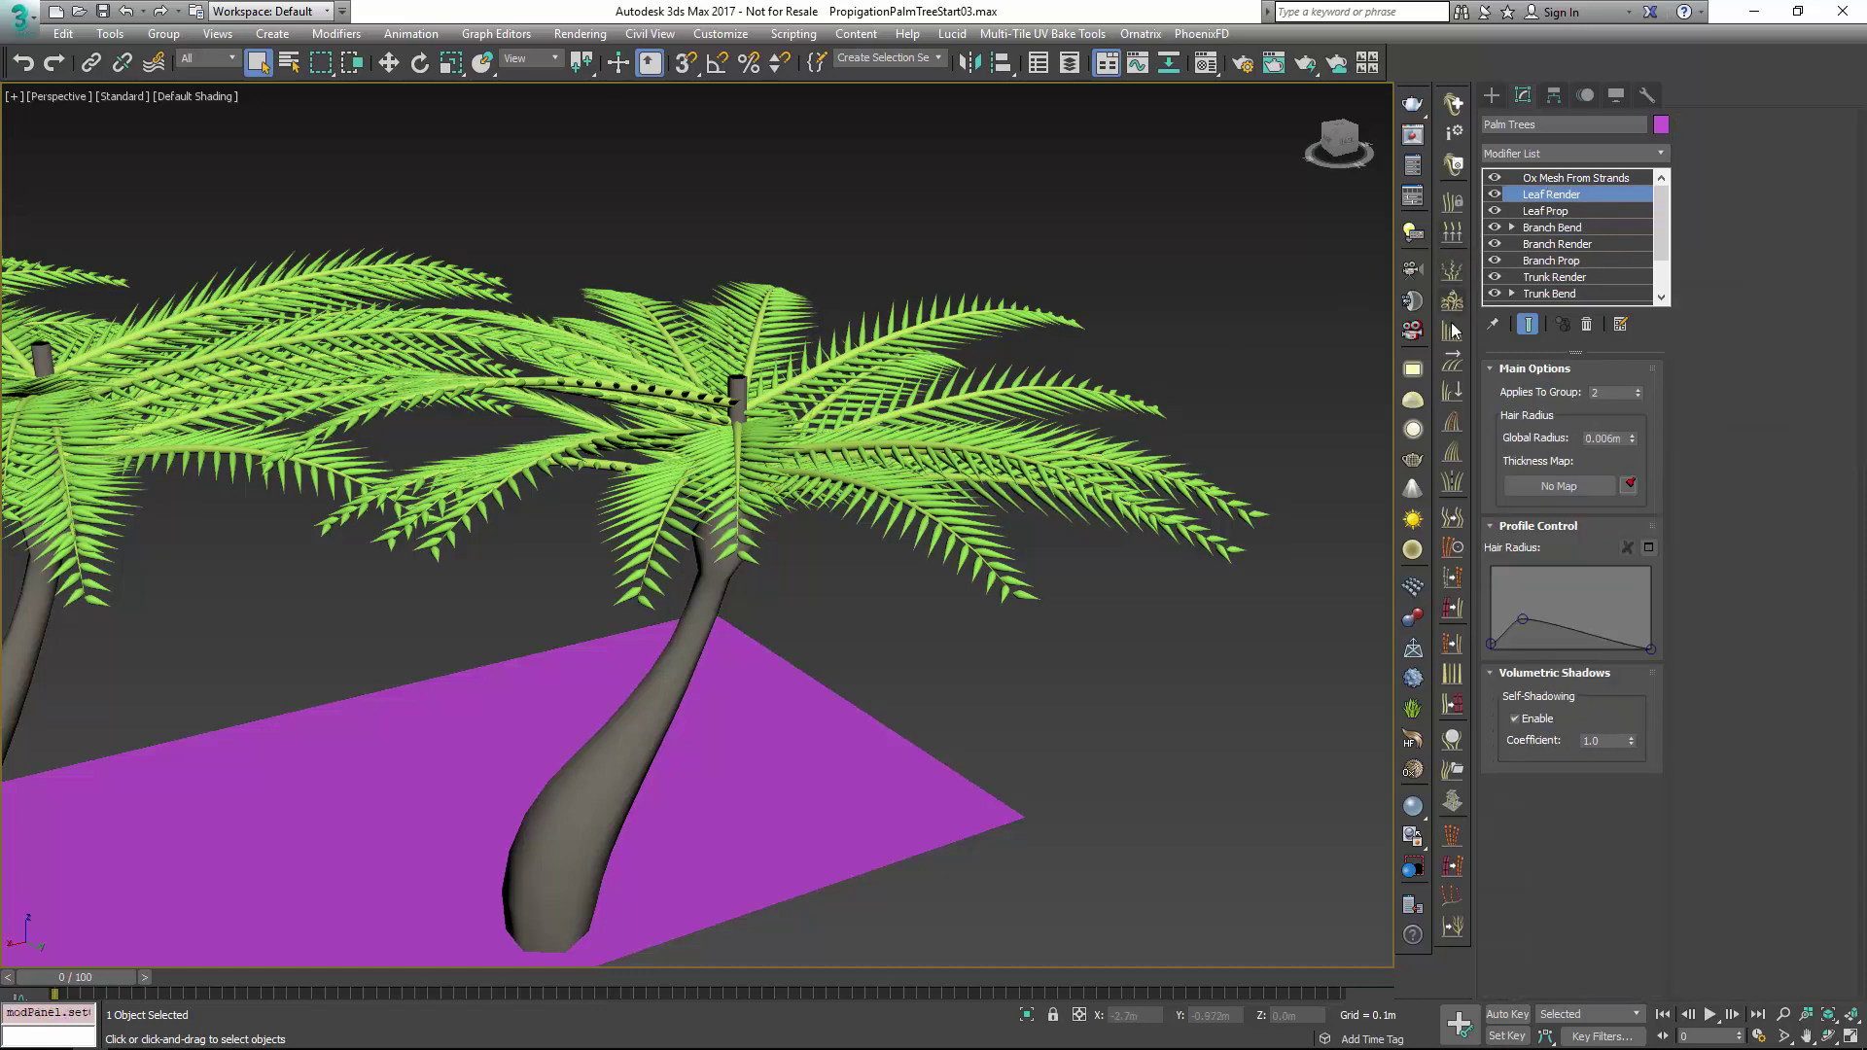
{"action": "left_click", "coordinate": [1451, 390]}
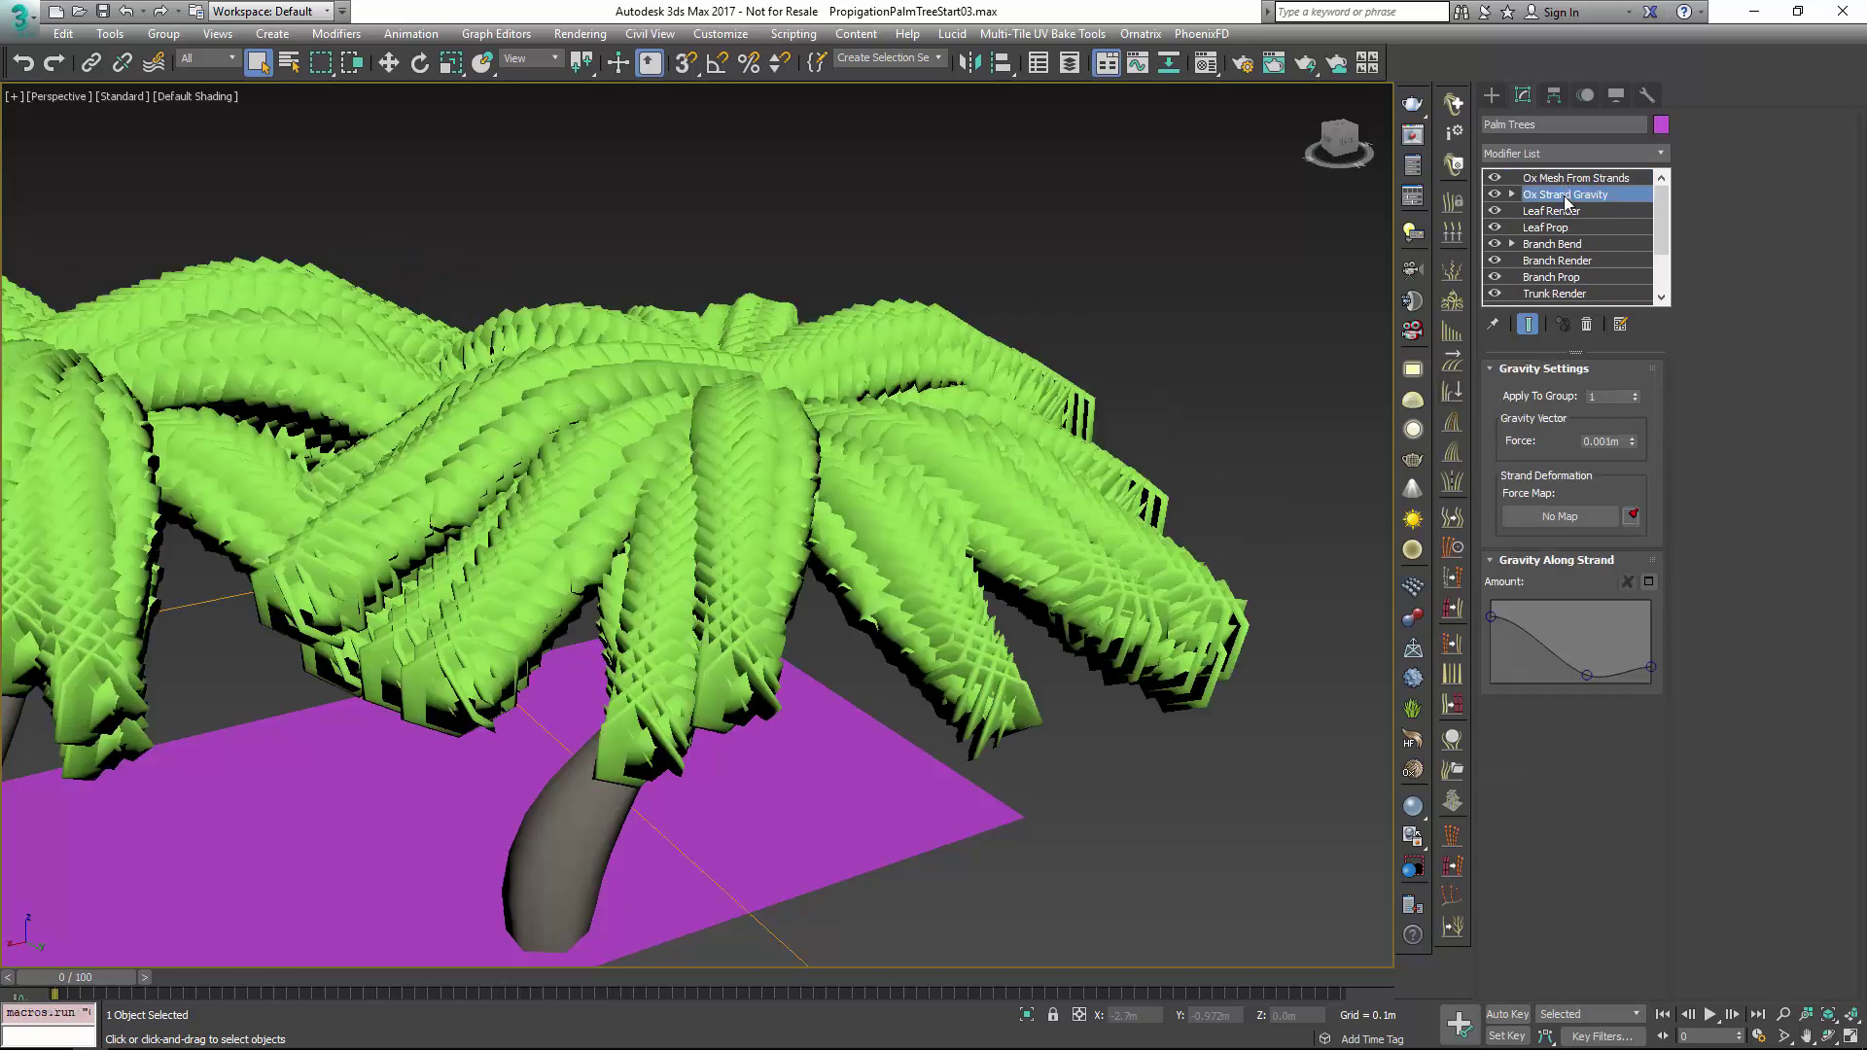
{"action": "left_click_drag", "start_coordinate": [1566, 197], "coordinate": [1565, 208]}
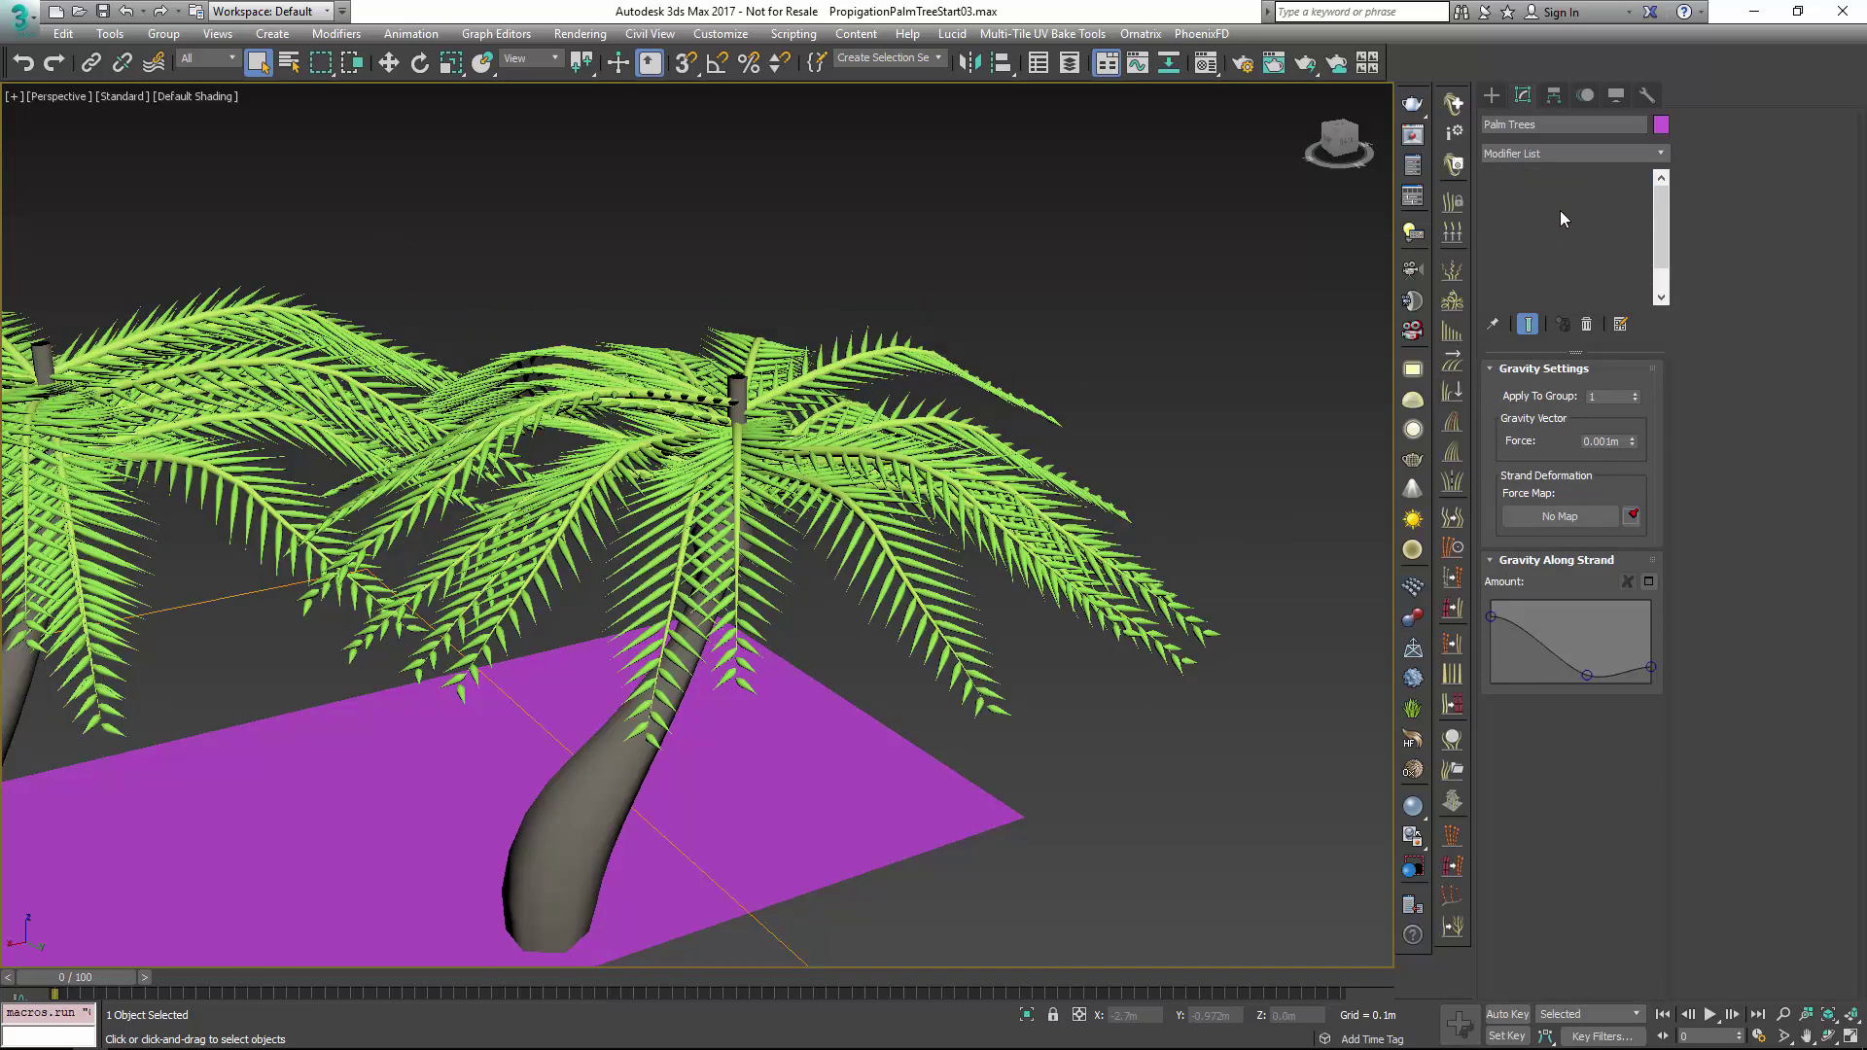
{"action": "right_click", "coordinate": [1565, 209]}
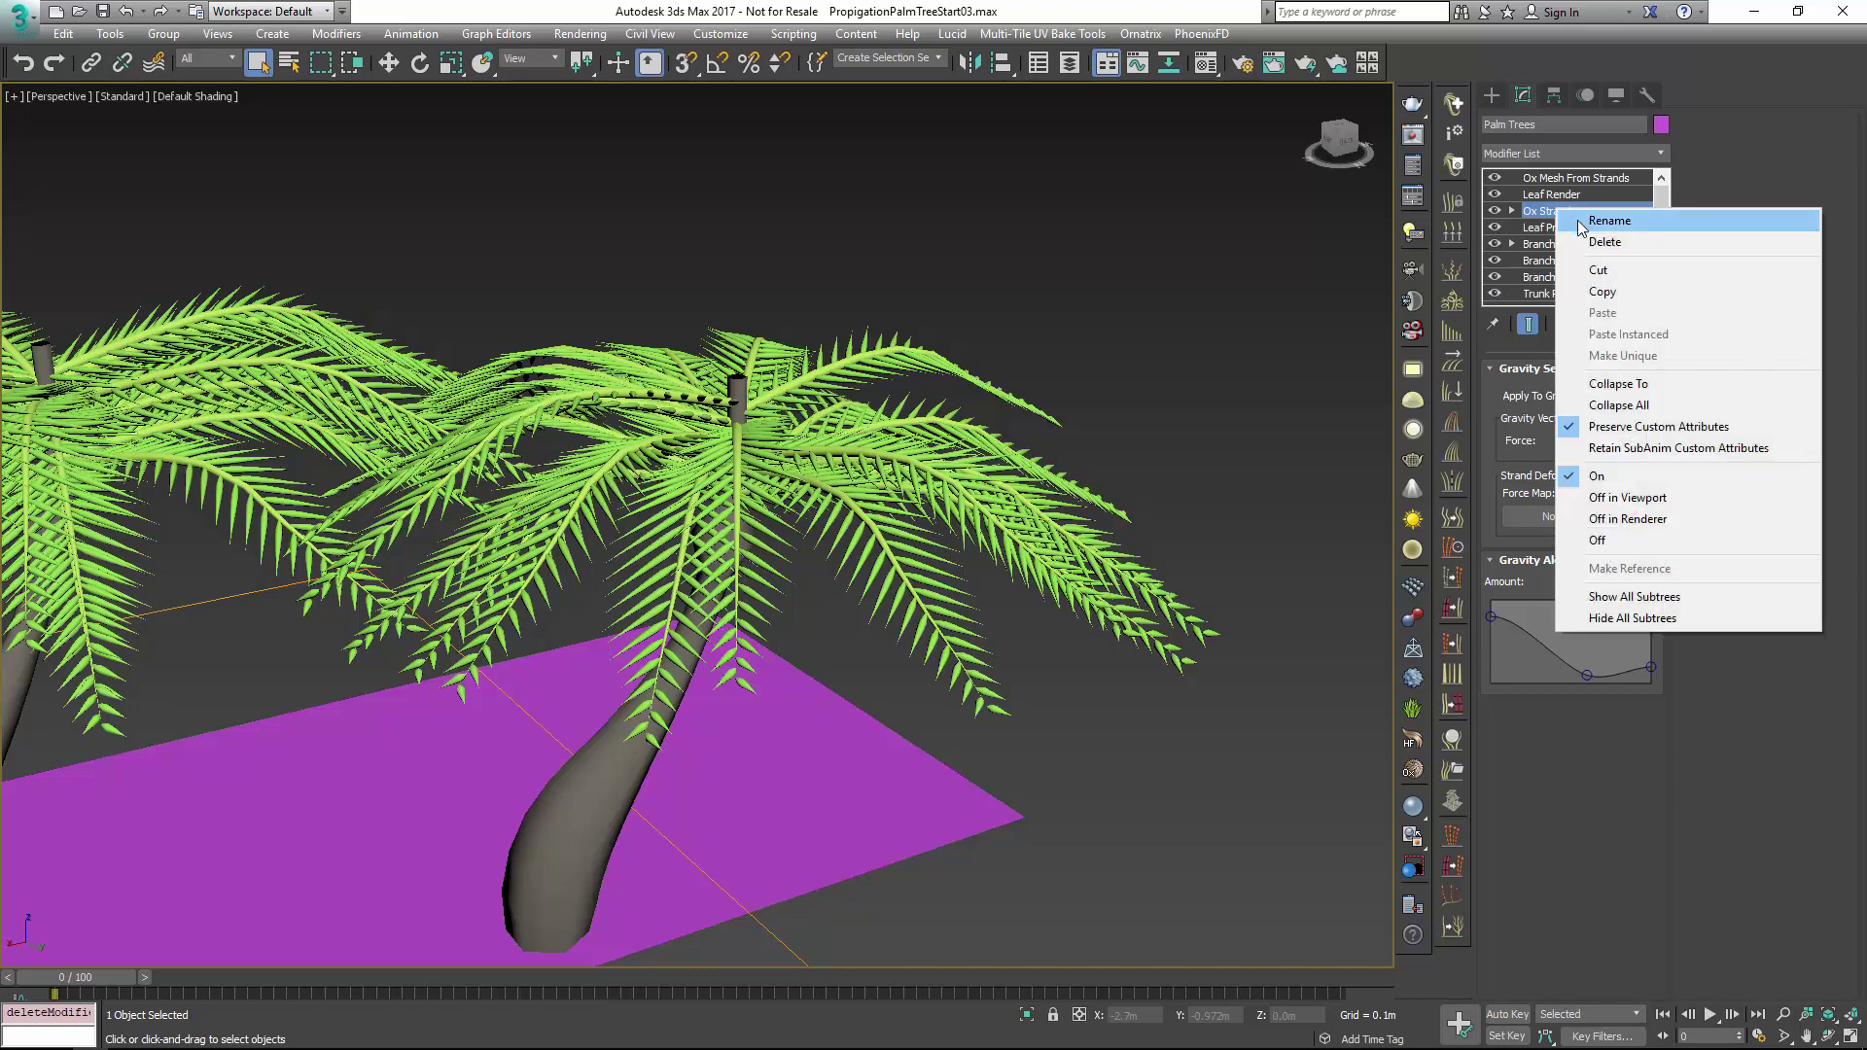
{"action": "left_click", "coordinate": [1579, 222]}
{"action": "type", "text": "Leaf Bend"}
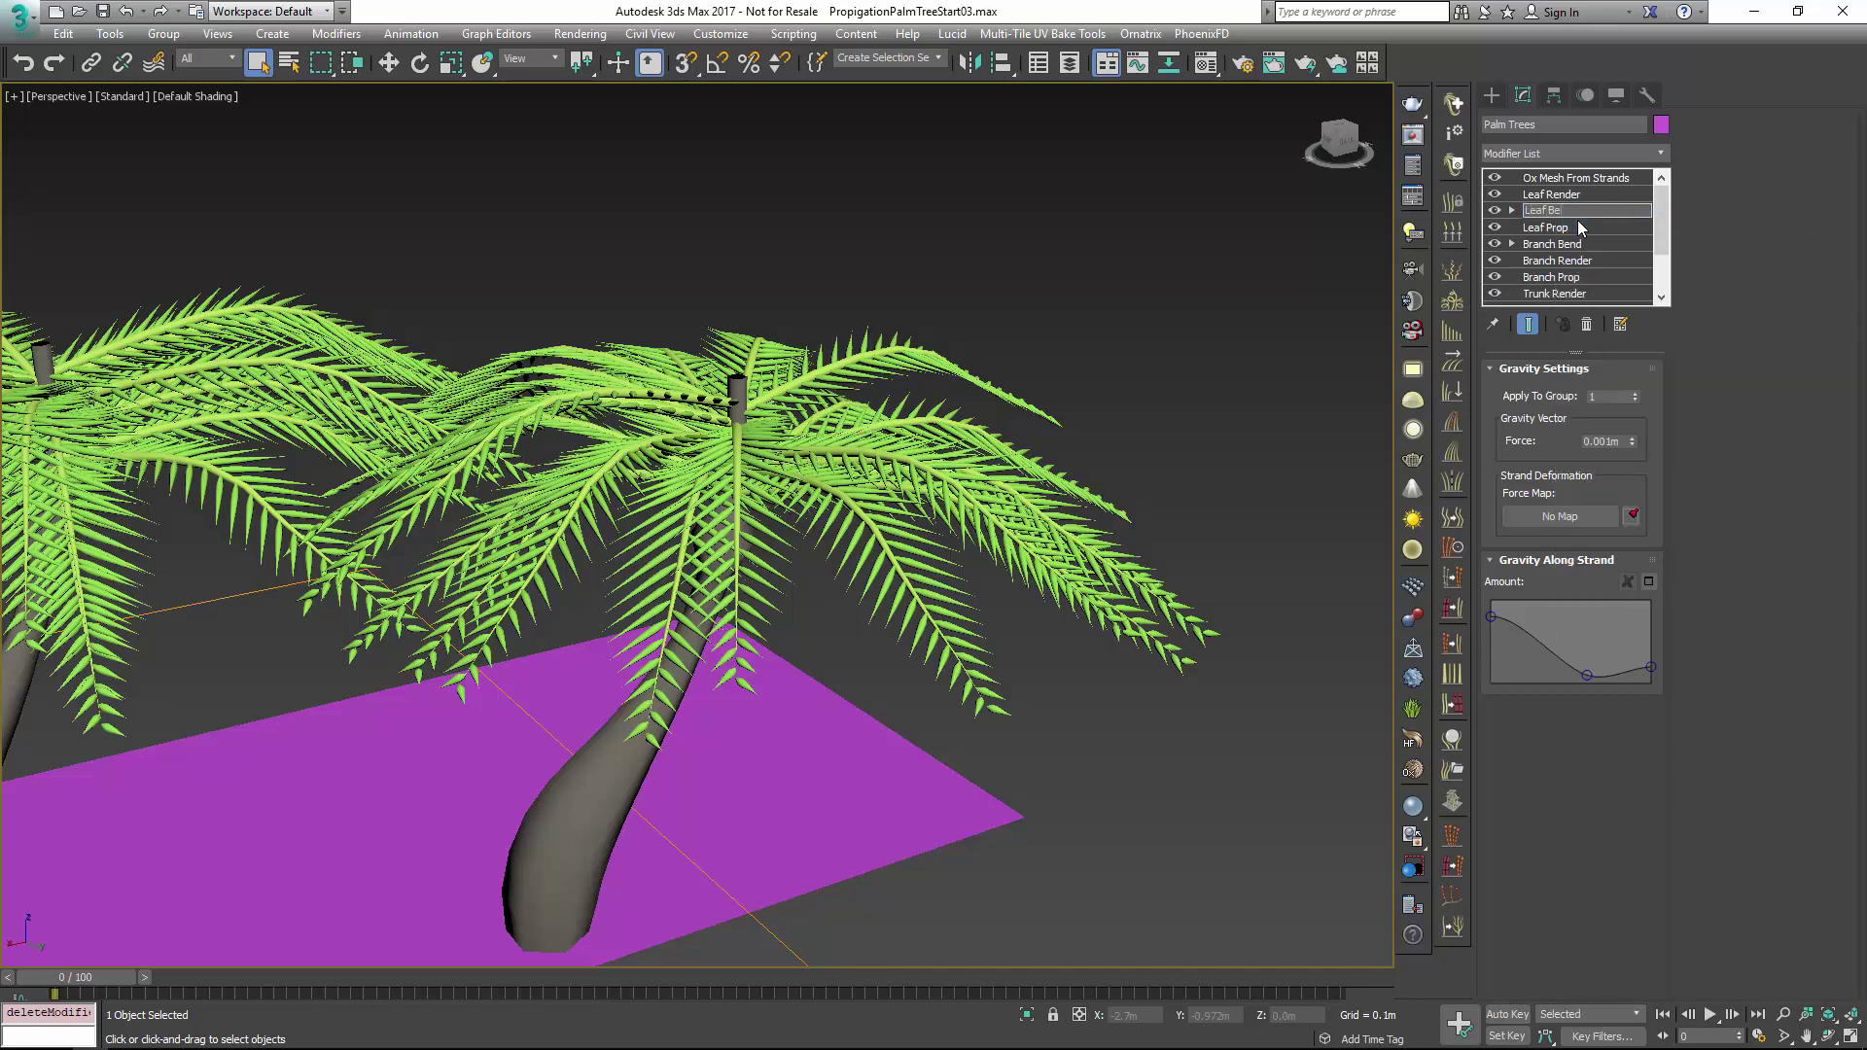
{"action": "key", "text": "Return"}
Apply Leaf Bend to strand group 2 and raise its Force to 0.002m
{"action": "middle_click_drag", "start_coordinate": [1221, 481], "coordinate": [1167, 428], "text": "alt"}
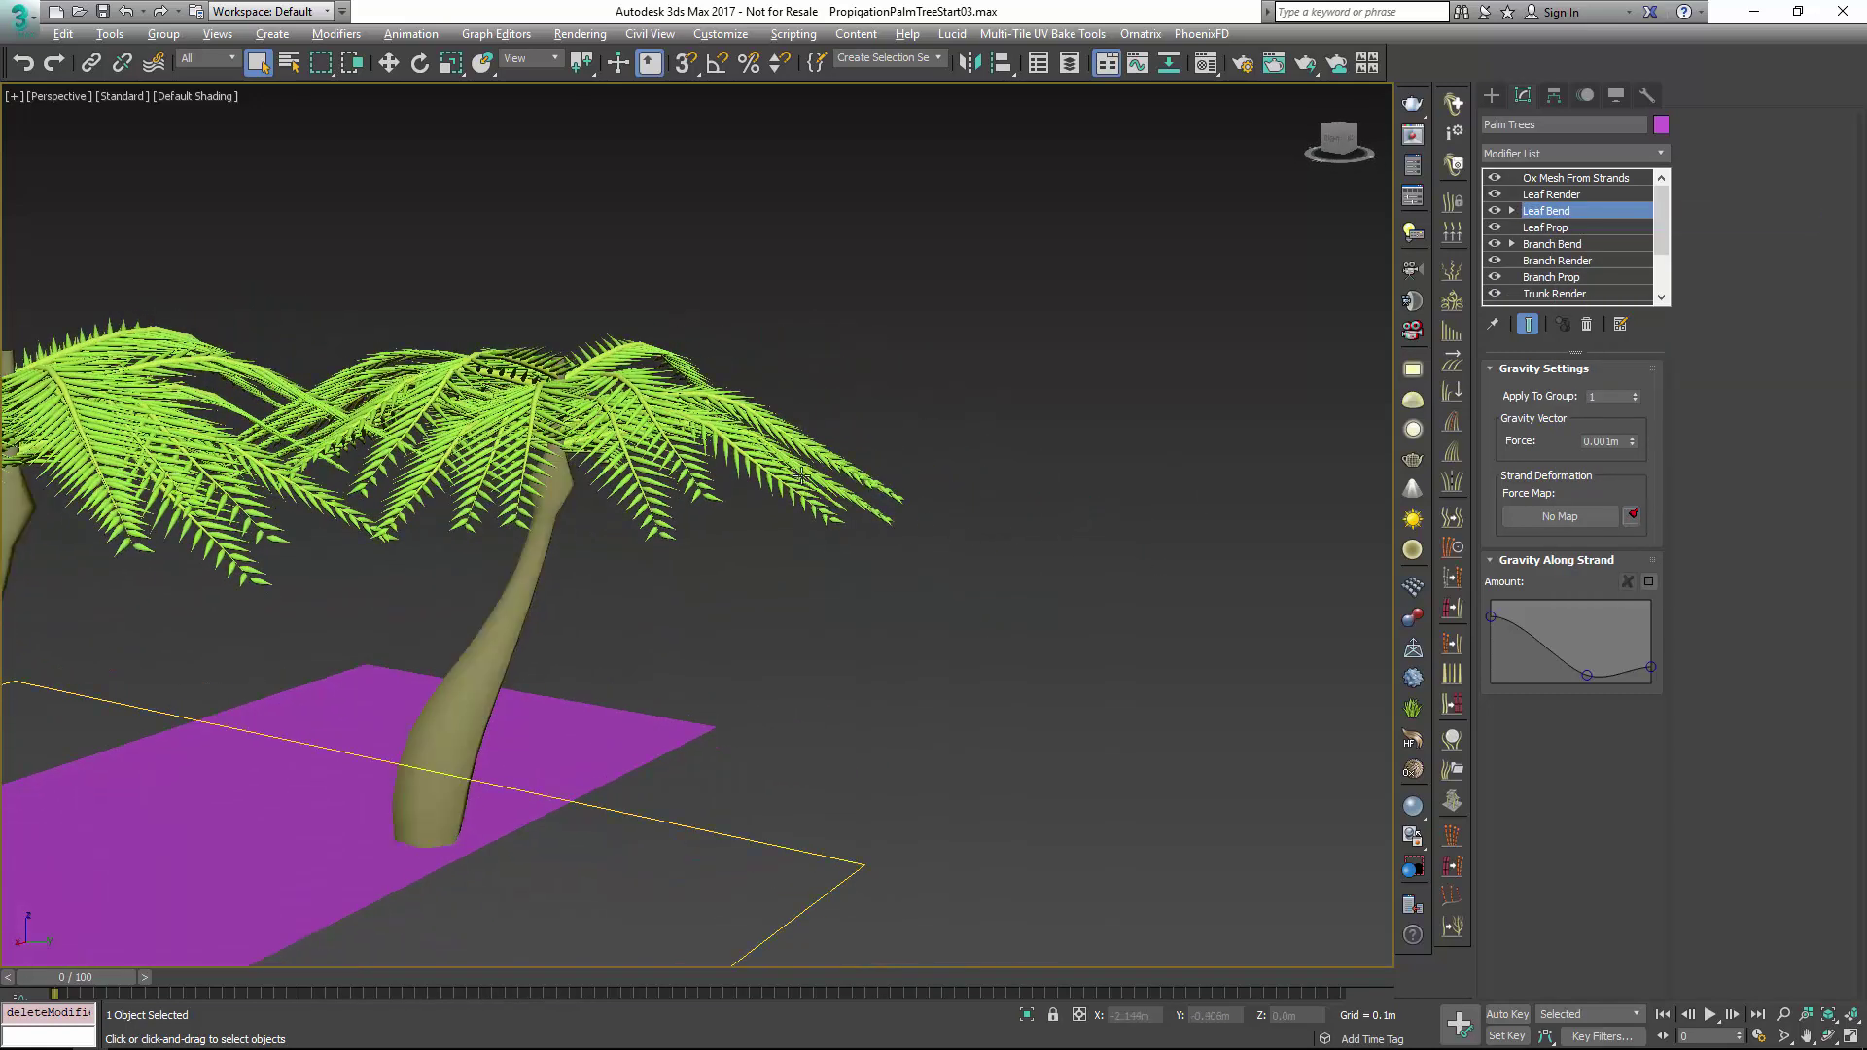
{"action": "scroll", "coordinate": [811, 449], "scroll_direction": "up", "scroll_amount": 5}
{"action": "scroll", "coordinate": [811, 449], "scroll_direction": "down", "scroll_amount": 10}
{"action": "scroll", "coordinate": [992, 409], "scroll_direction": "up", "scroll_amount": 5}
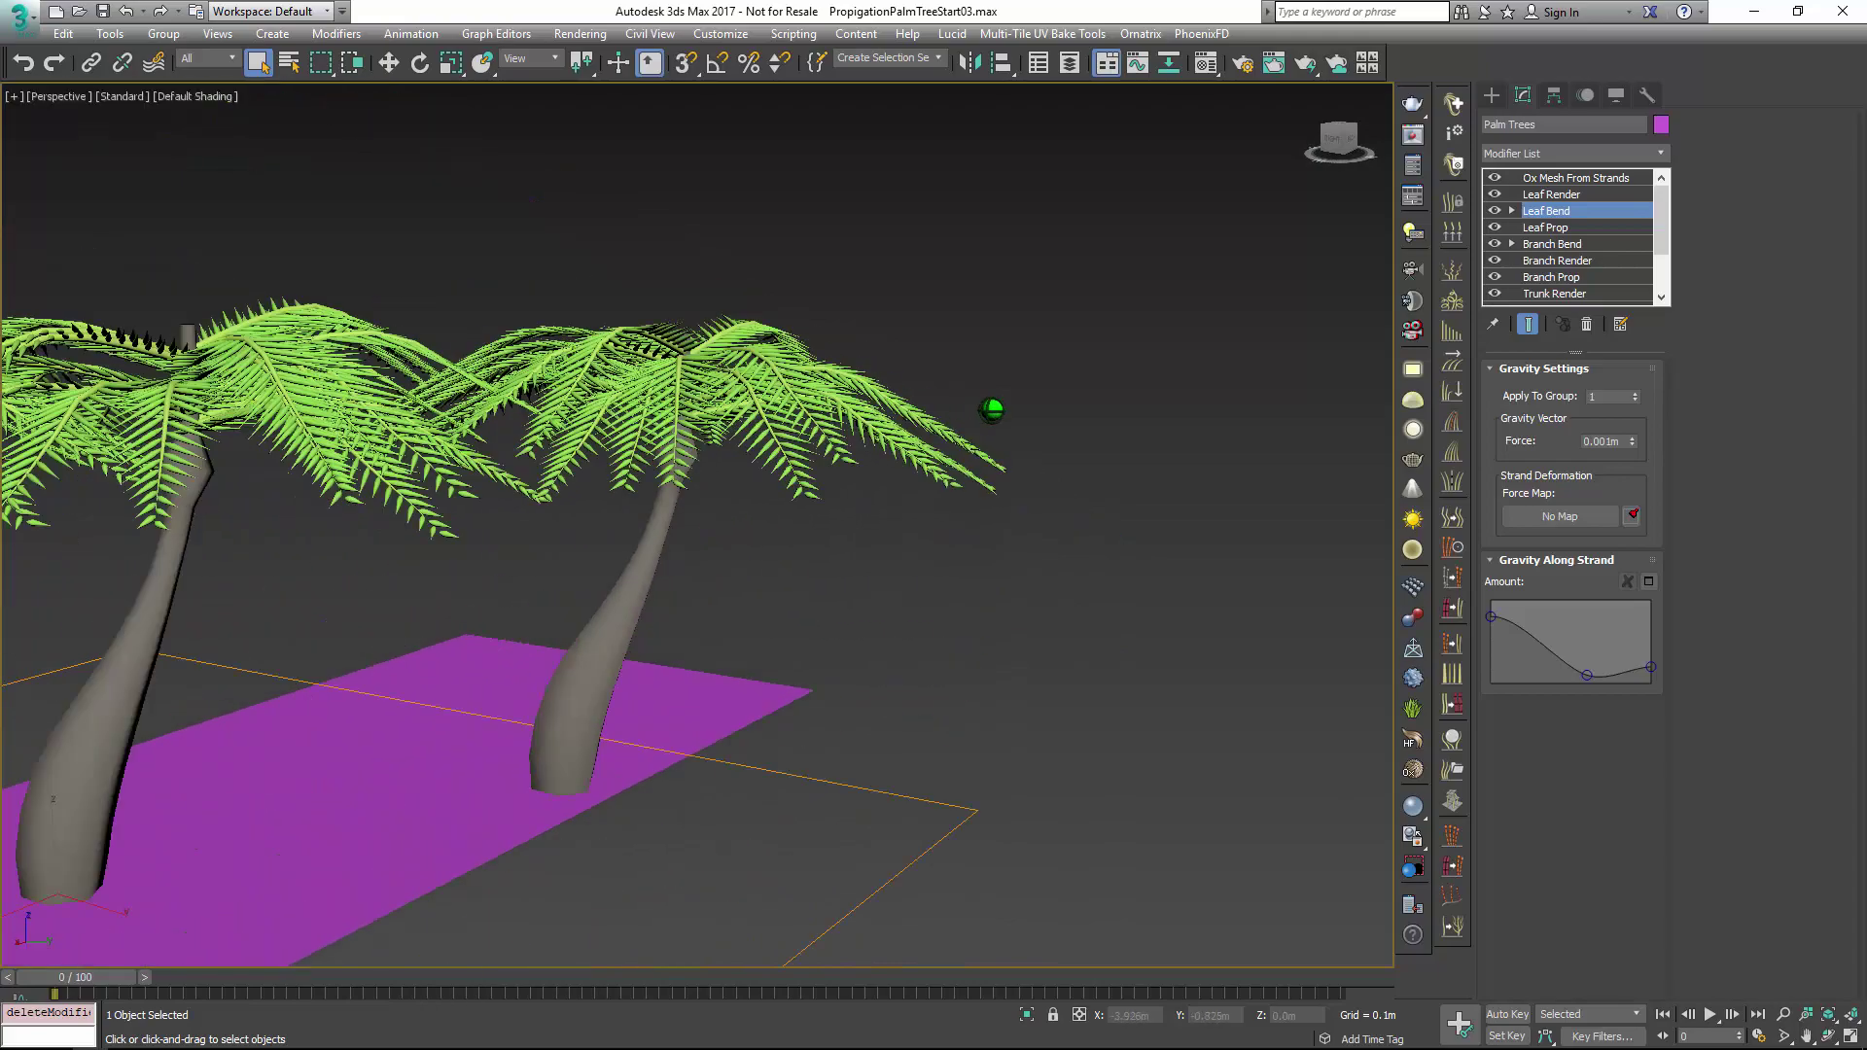
{"action": "scroll", "coordinate": [991, 409], "scroll_direction": "up", "scroll_amount": 5}
{"action": "scroll", "coordinate": [992, 409], "scroll_direction": "down", "scroll_amount": 7}
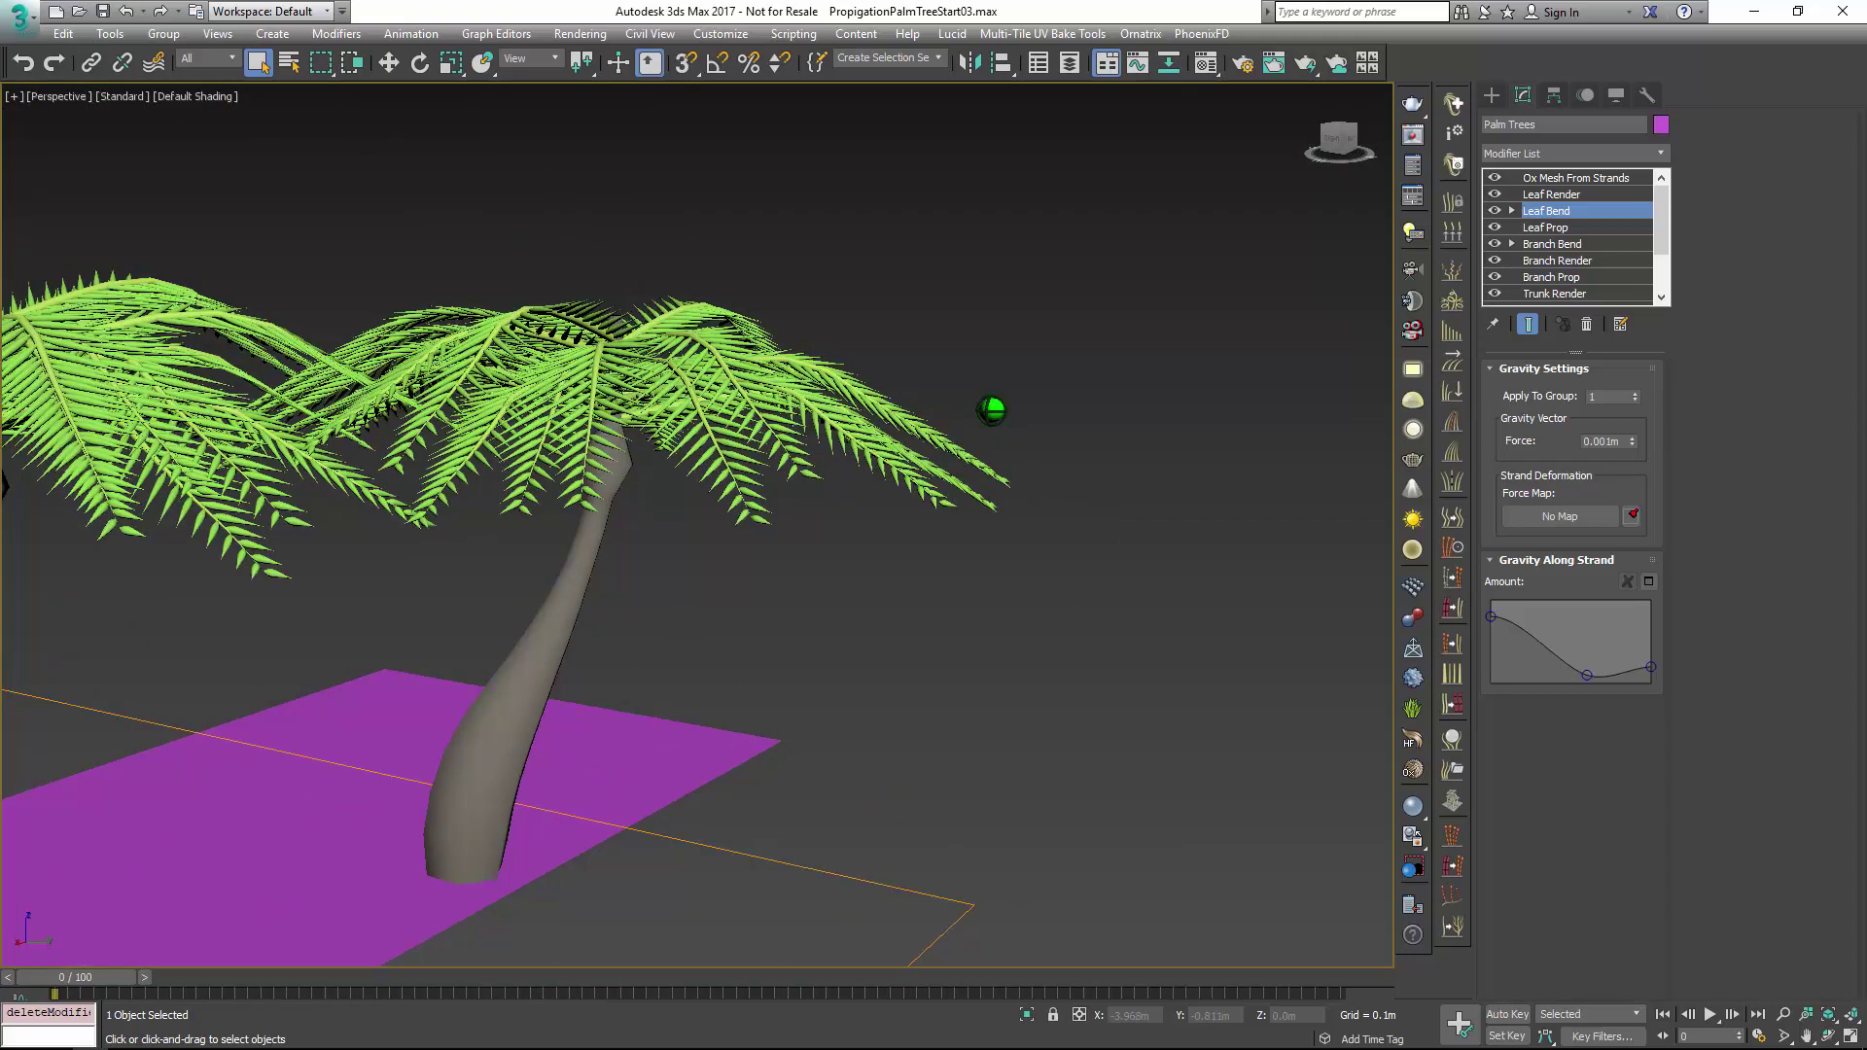
{"action": "scroll", "coordinate": [992, 409], "scroll_direction": "up", "scroll_amount": 8}
{"action": "scroll", "coordinate": [992, 409], "scroll_direction": "down", "scroll_amount": 5}
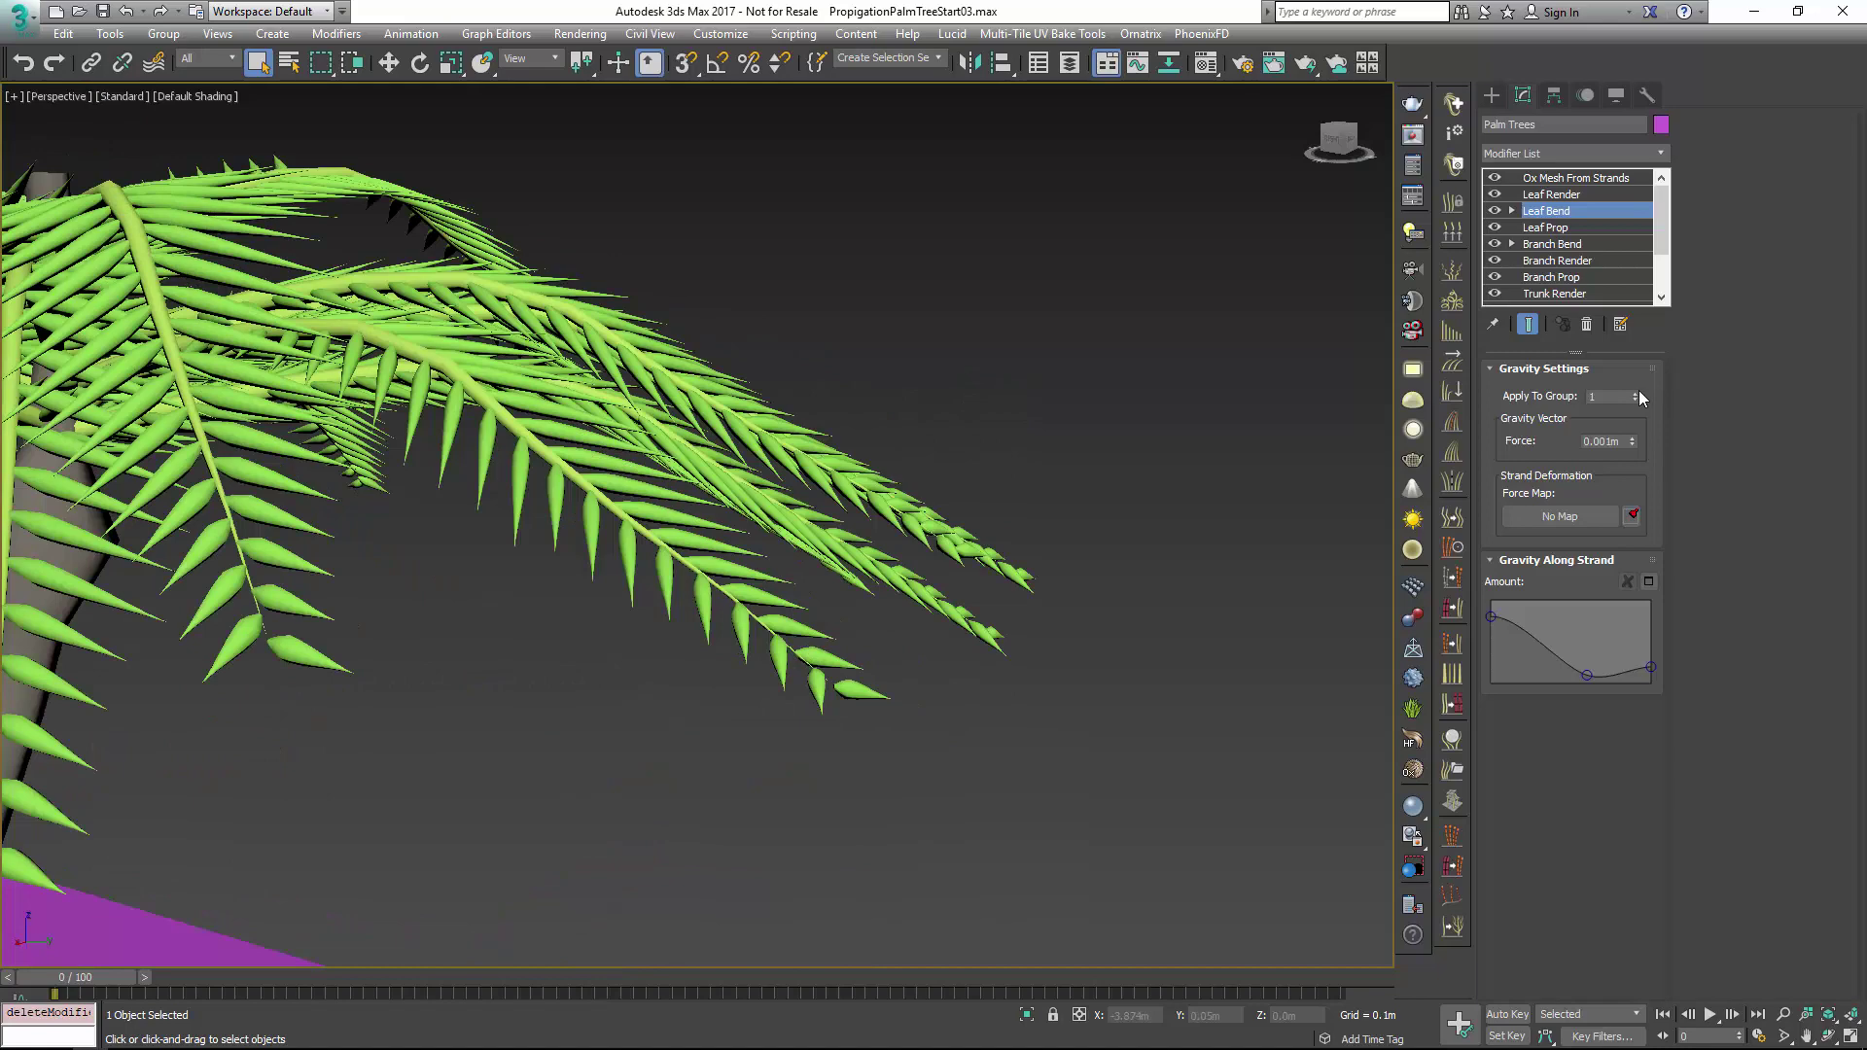
{"action": "left_click", "coordinate": [1635, 393]}
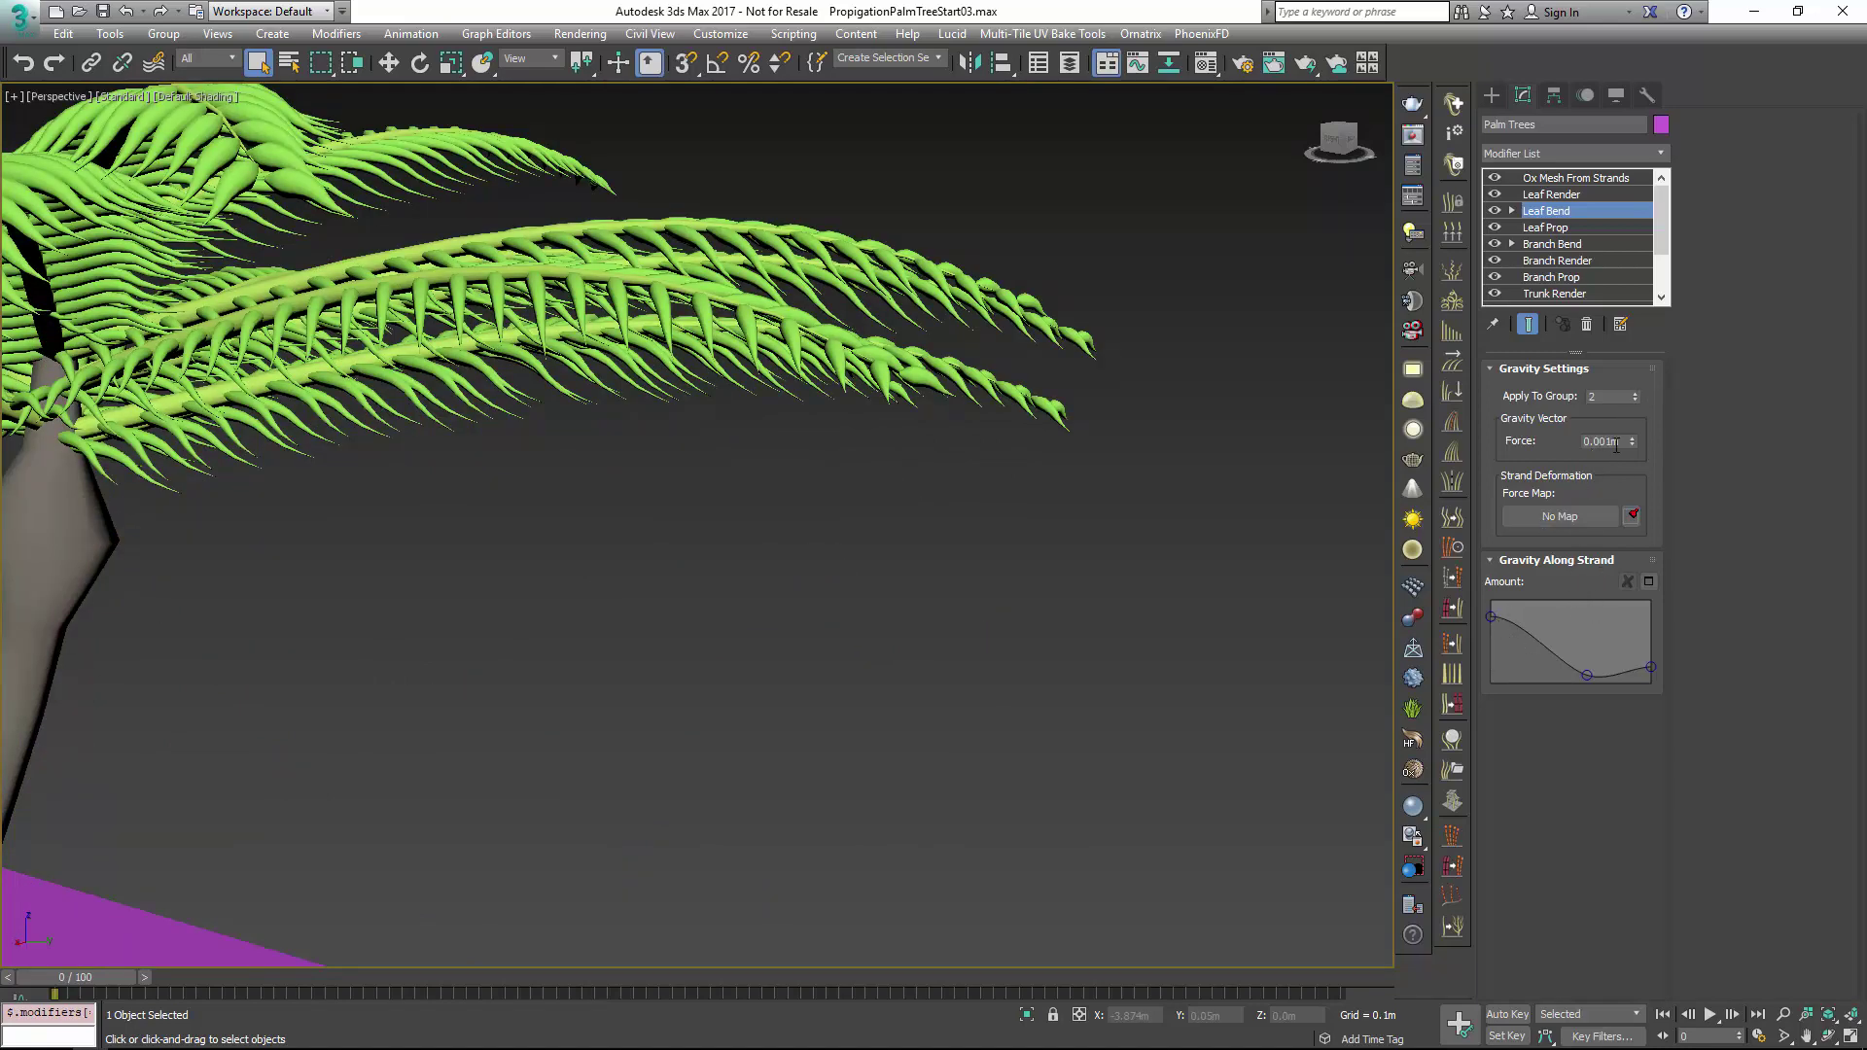
{"action": "left_click_drag", "start_coordinate": [1631, 441], "coordinate": [1618, 432]}
Add and drag a point on the Gravity Along Strand curve to reshape the droop along each frond
{"action": "scroll", "coordinate": [633, 390], "scroll_direction": "down", "scroll_amount": 10}
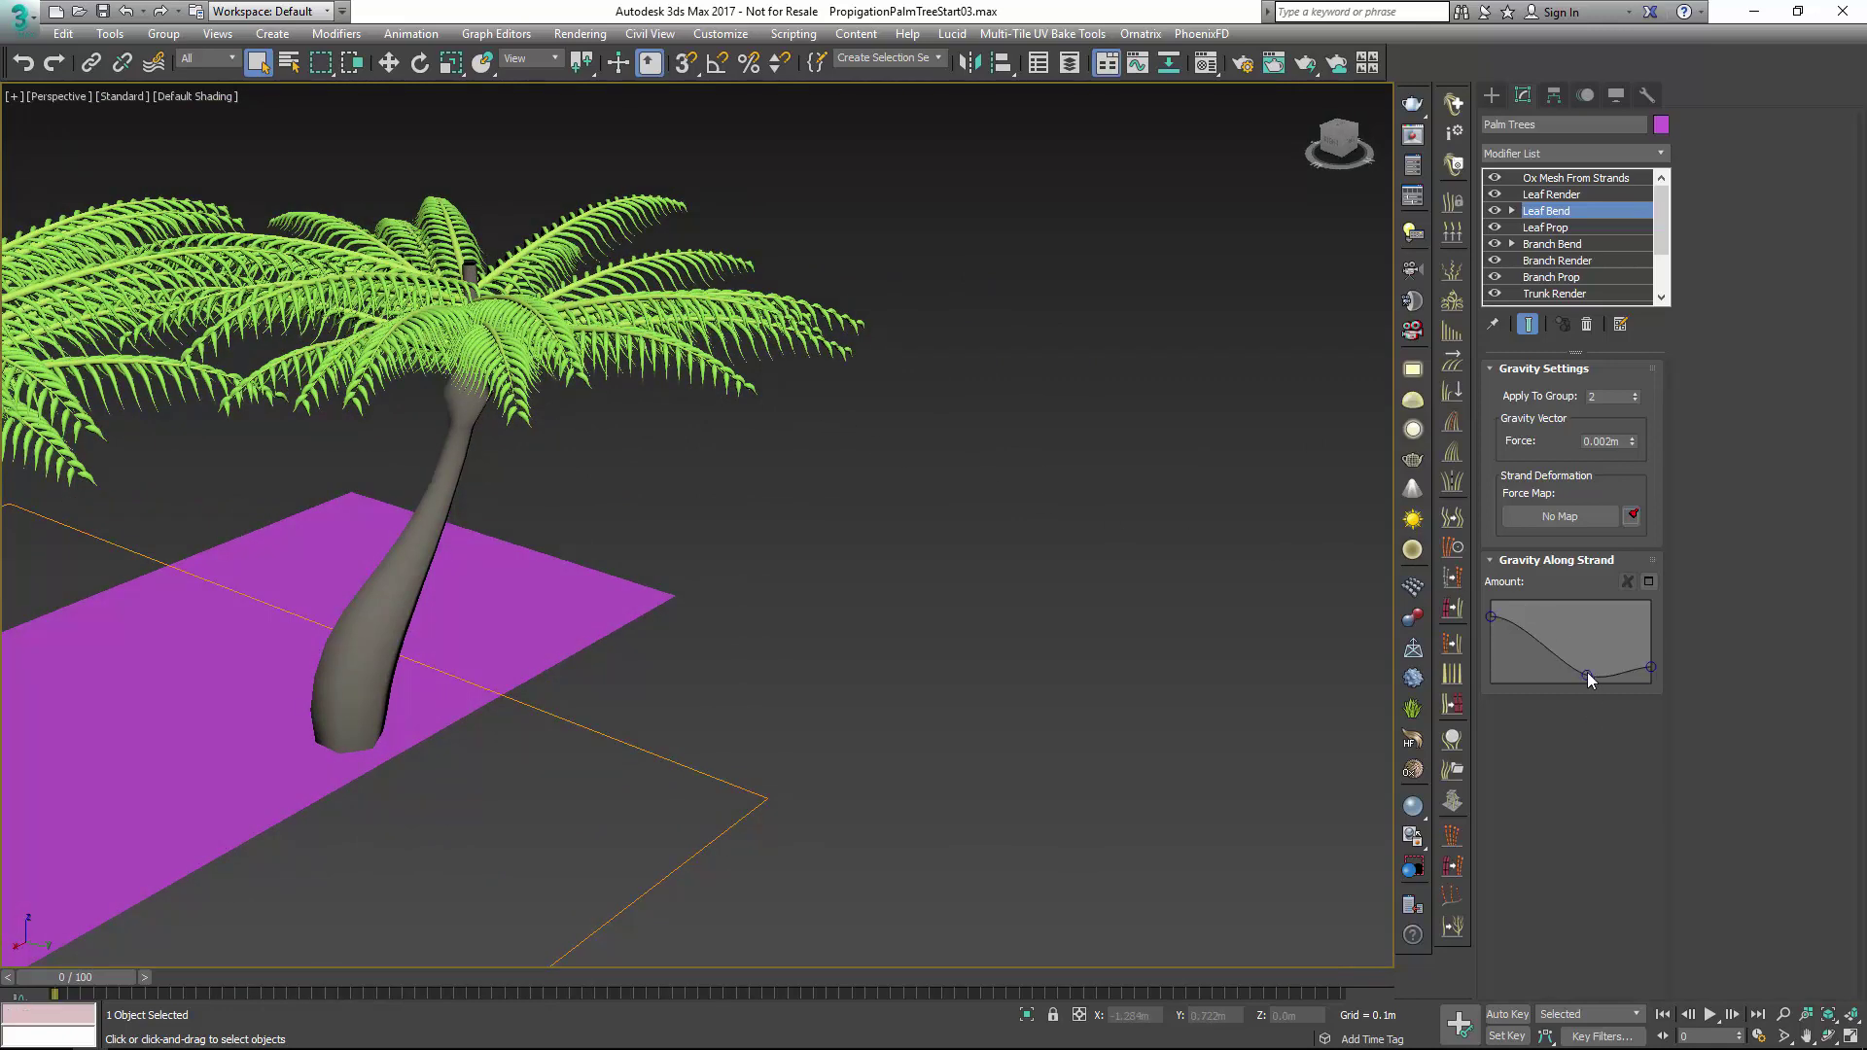
{"action": "left_click_drag", "start_coordinate": [1583, 662], "coordinate": [1653, 684]}
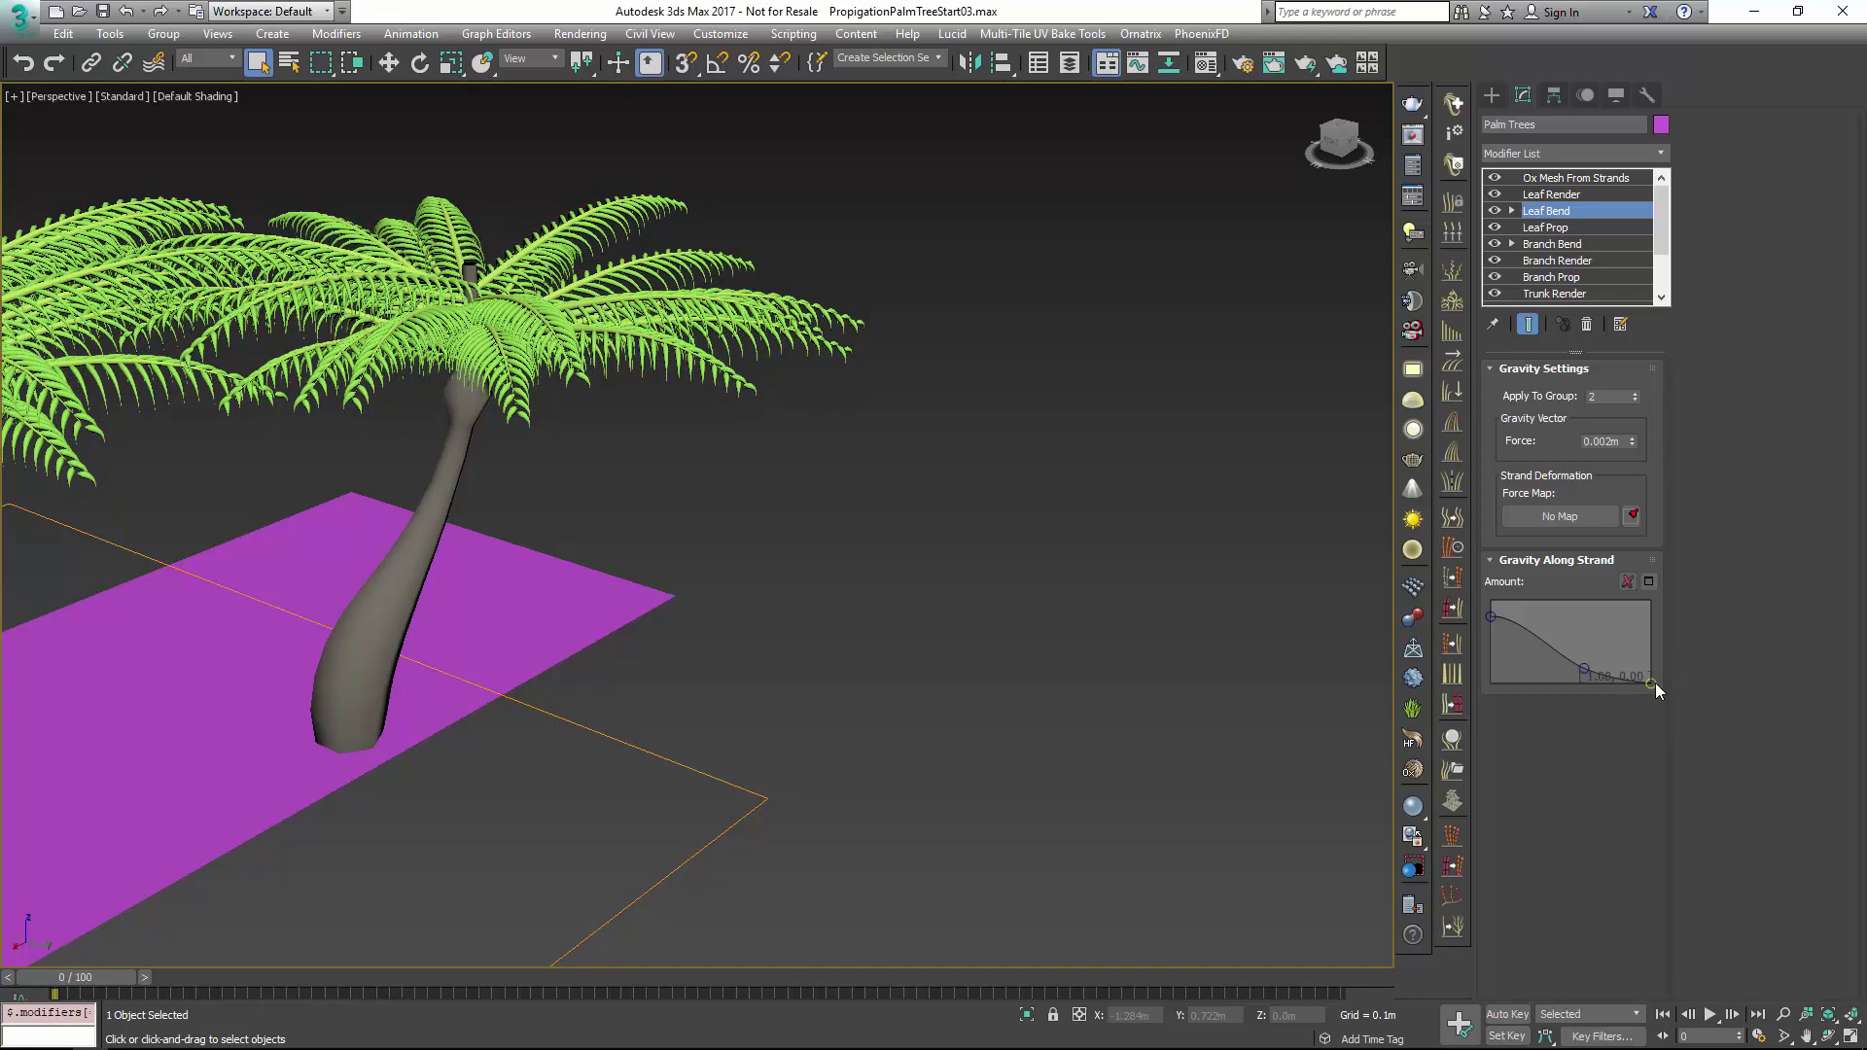
{"action": "scroll", "coordinate": [568, 404], "scroll_direction": "up", "scroll_amount": 5}
{"action": "scroll", "coordinate": [558, 400], "scroll_direction": "down", "scroll_amount": 2}
{"action": "scroll", "coordinate": [575, 400], "scroll_direction": "up", "scroll_amount": 3}
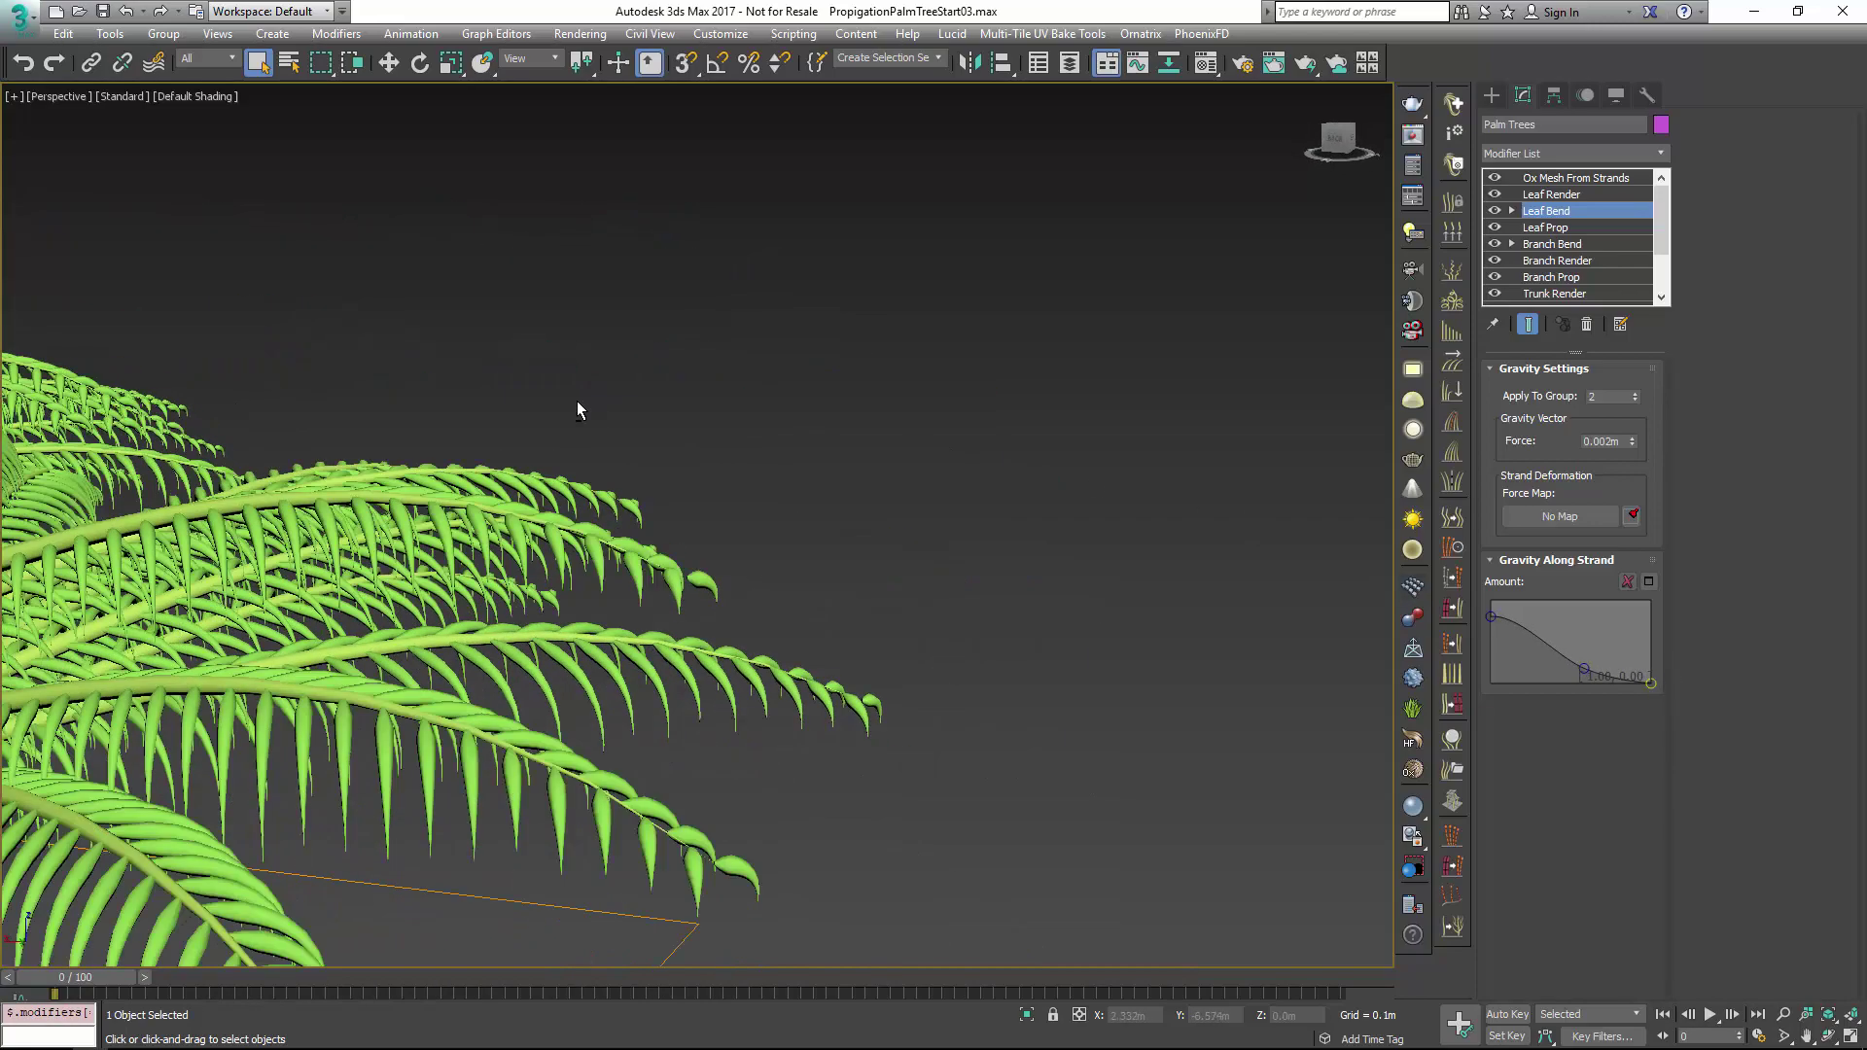
{"action": "scroll", "coordinate": [372, 479], "scroll_direction": "down", "scroll_amount": 5}
{"action": "middle_click_drag", "start_coordinate": [408, 544], "coordinate": [482, 617], "text": "alt"}
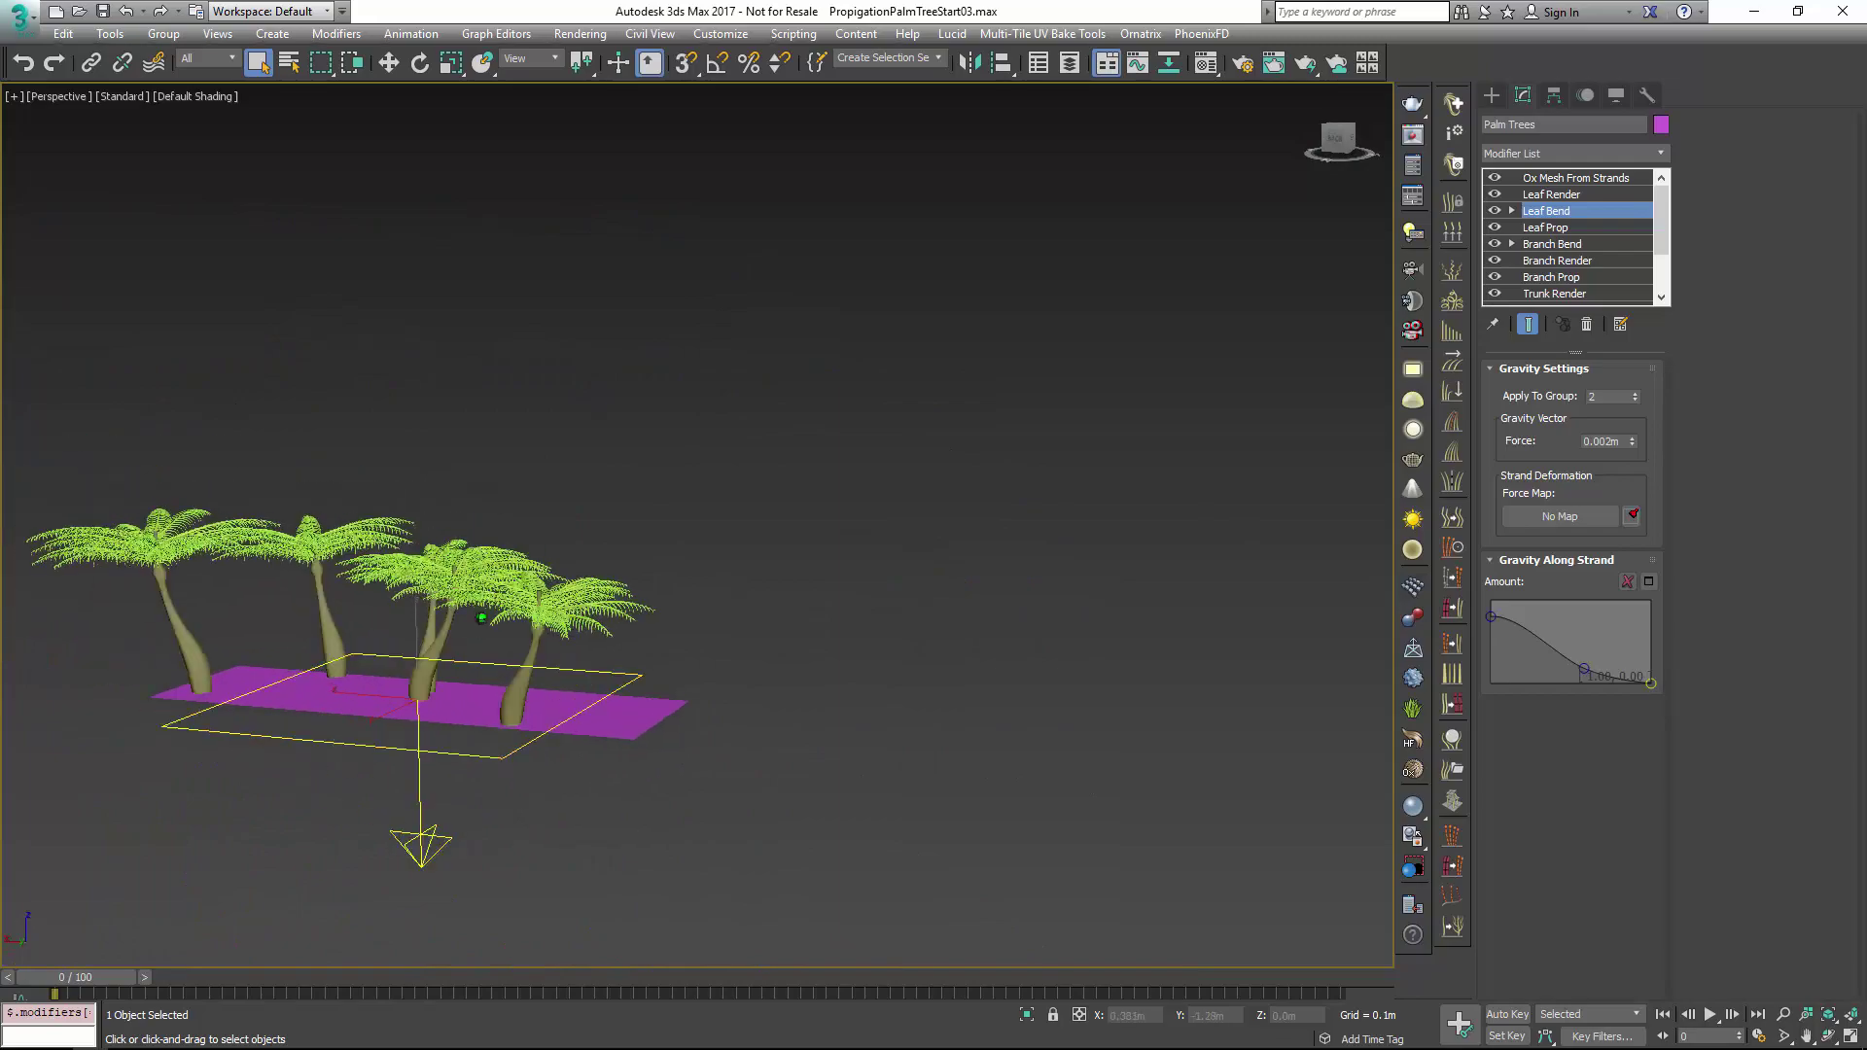
{"action": "scroll", "coordinate": [481, 617], "scroll_direction": "up", "scroll_amount": 3}
{"action": "scroll", "coordinate": [481, 618], "scroll_direction": "up", "scroll_amount": 2}
{"action": "scroll", "coordinate": [551, 614], "scroll_direction": "up", "scroll_amount": 3}
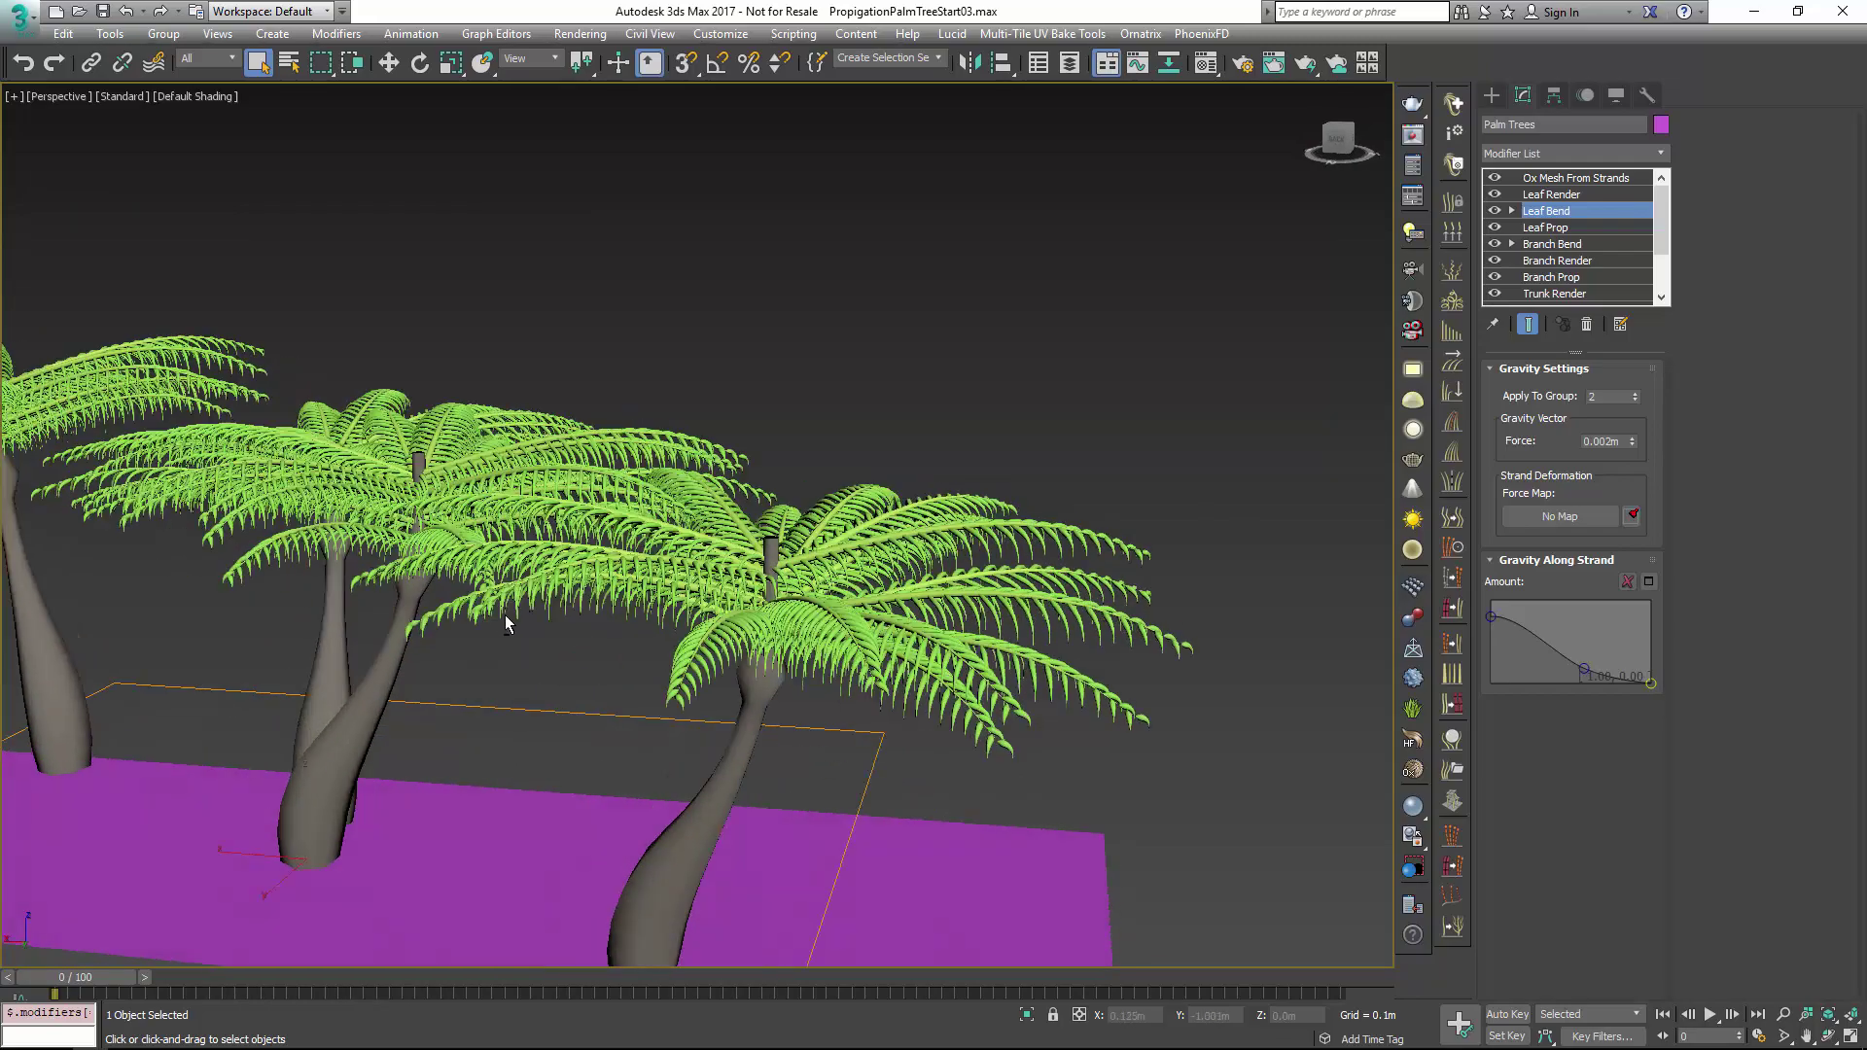
{"action": "middle_click_drag", "start_coordinate": [550, 614], "coordinate": [862, 607], "text": "alt"}
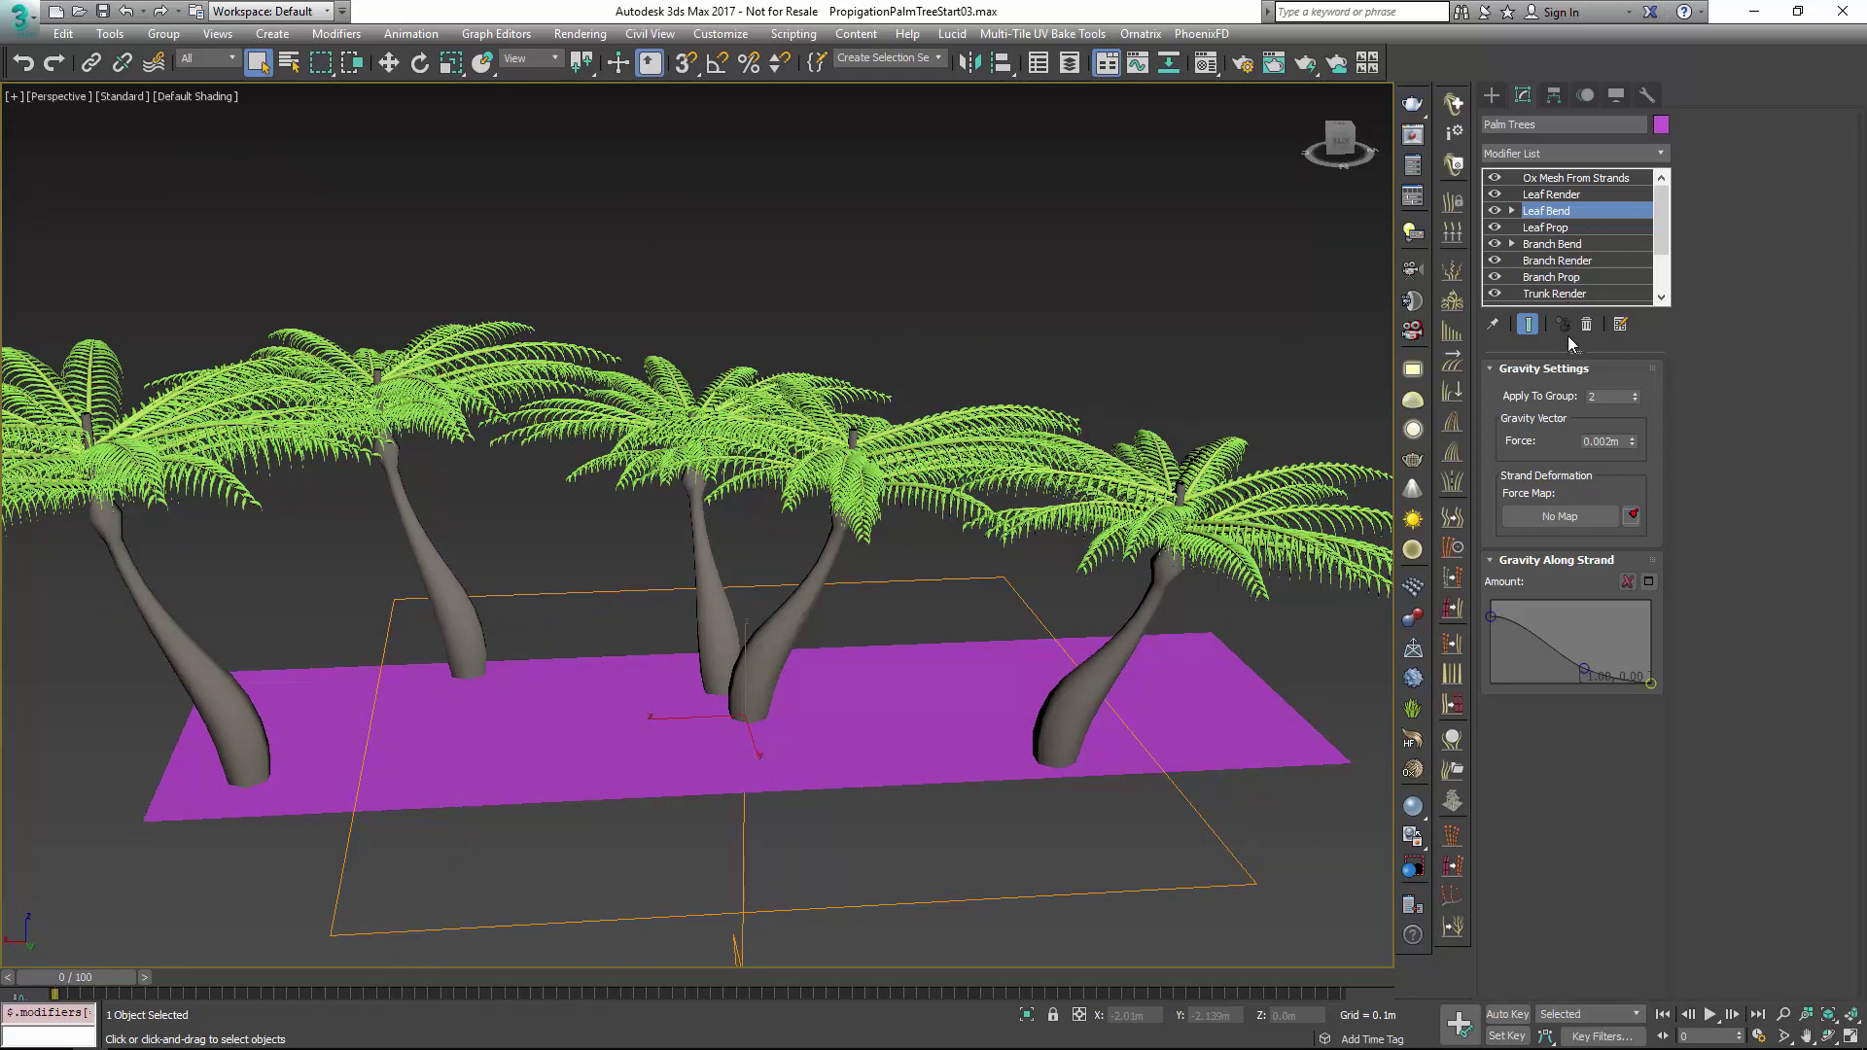
In Trunk Render's Hair Radius curve, set the last point to Linear for a straight taper near the tip
{"action": "left_click_drag", "start_coordinate": [1573, 346], "coordinate": [1573, 438]}
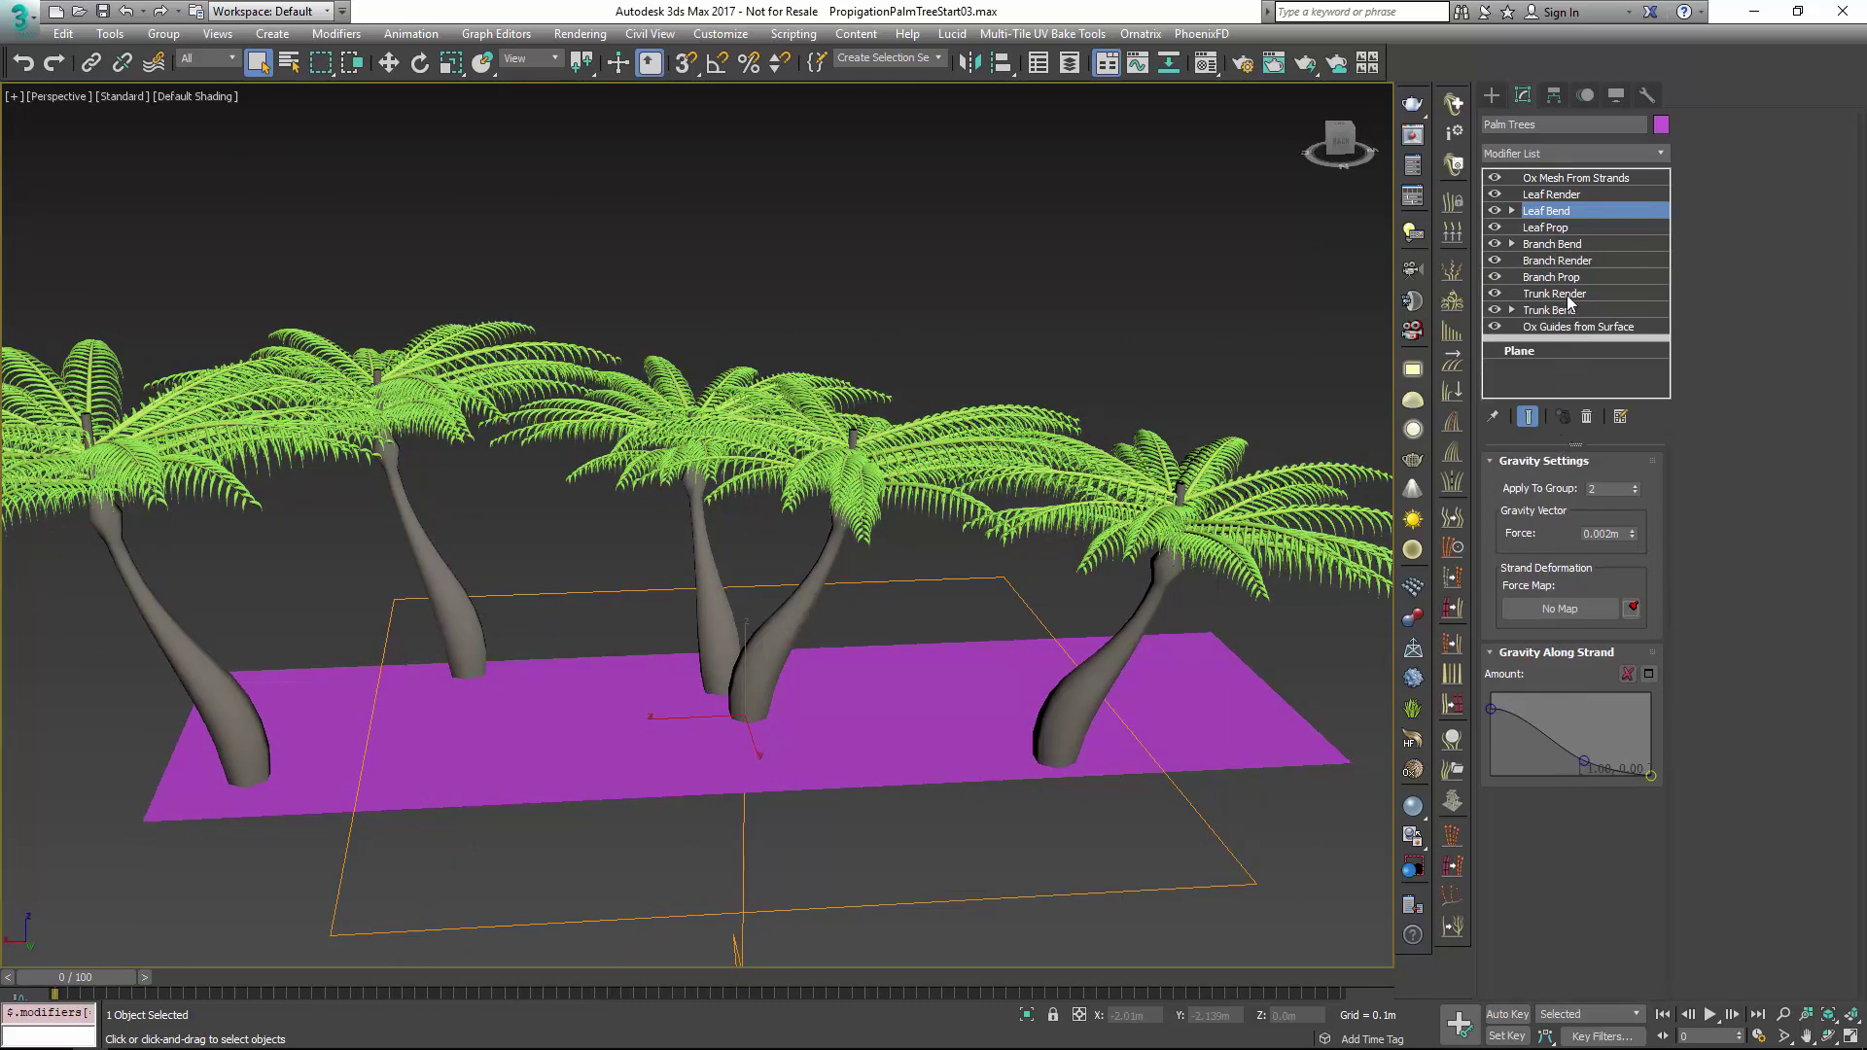
{"action": "left_click", "coordinate": [1568, 295]}
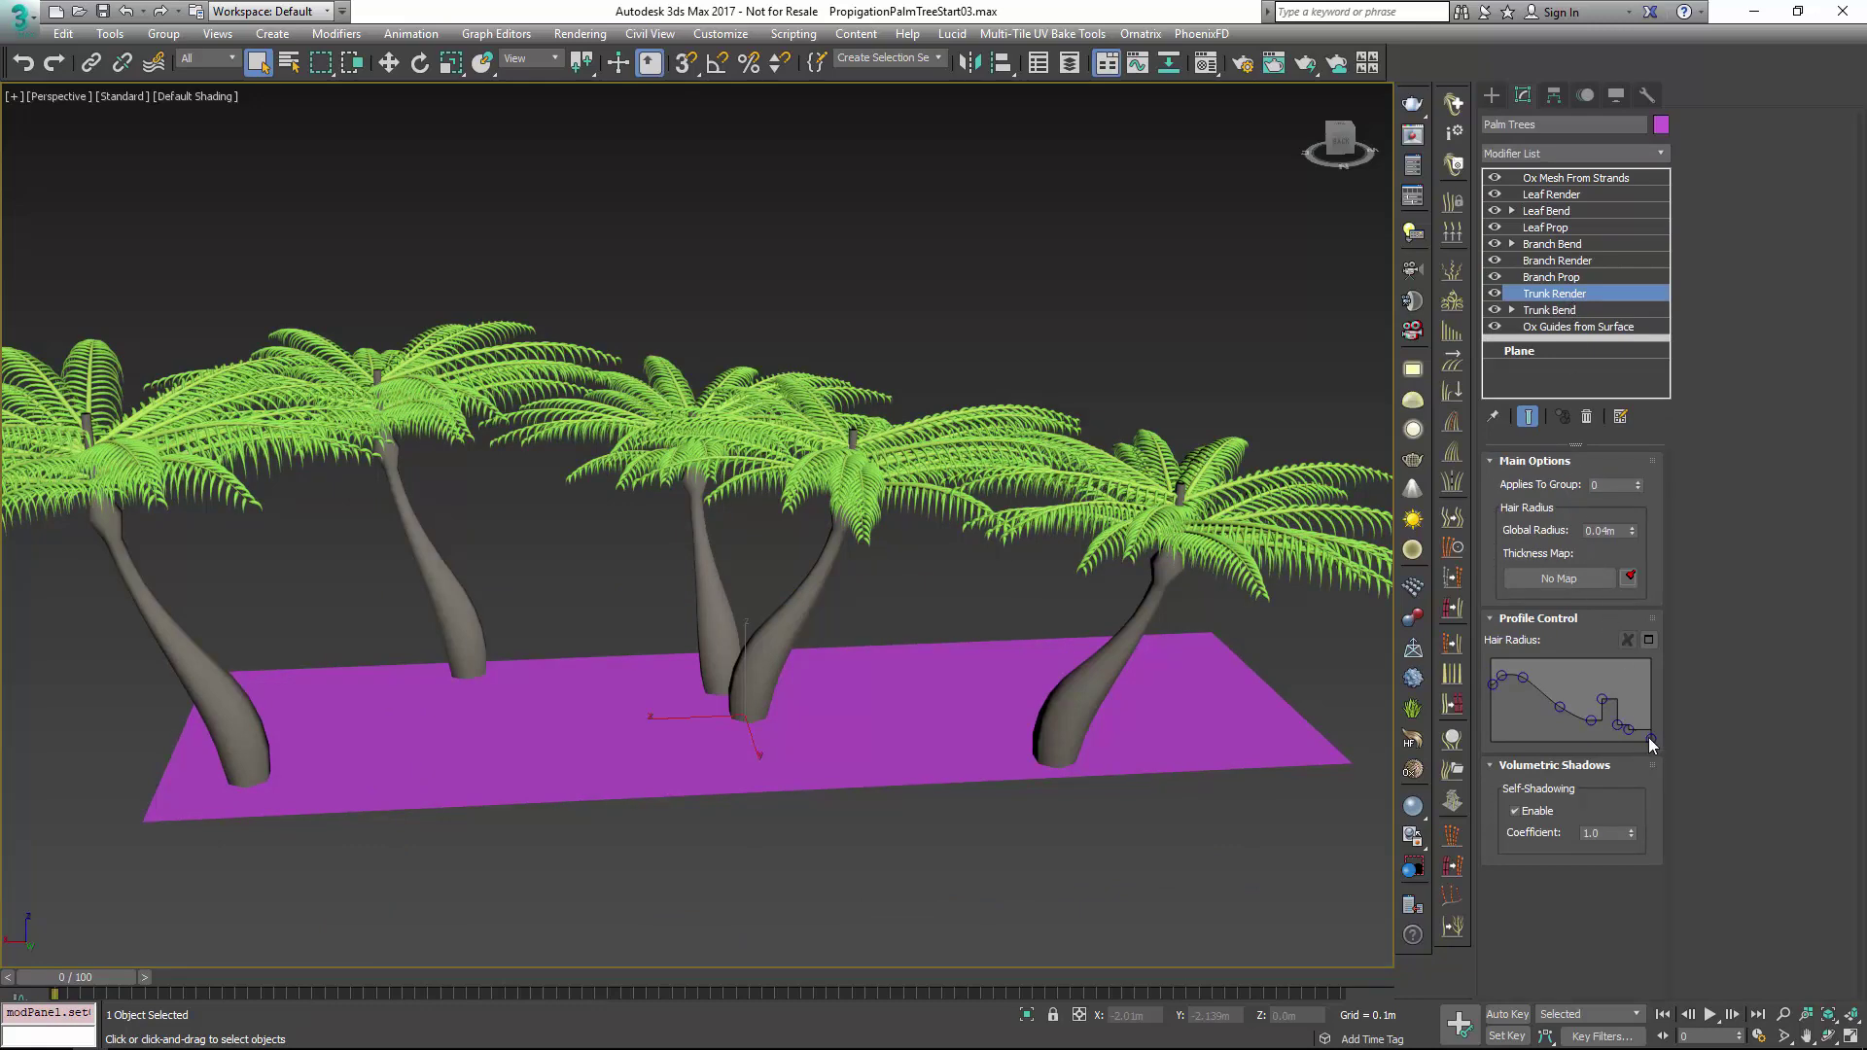
{"action": "left_click", "coordinate": [1645, 639]}
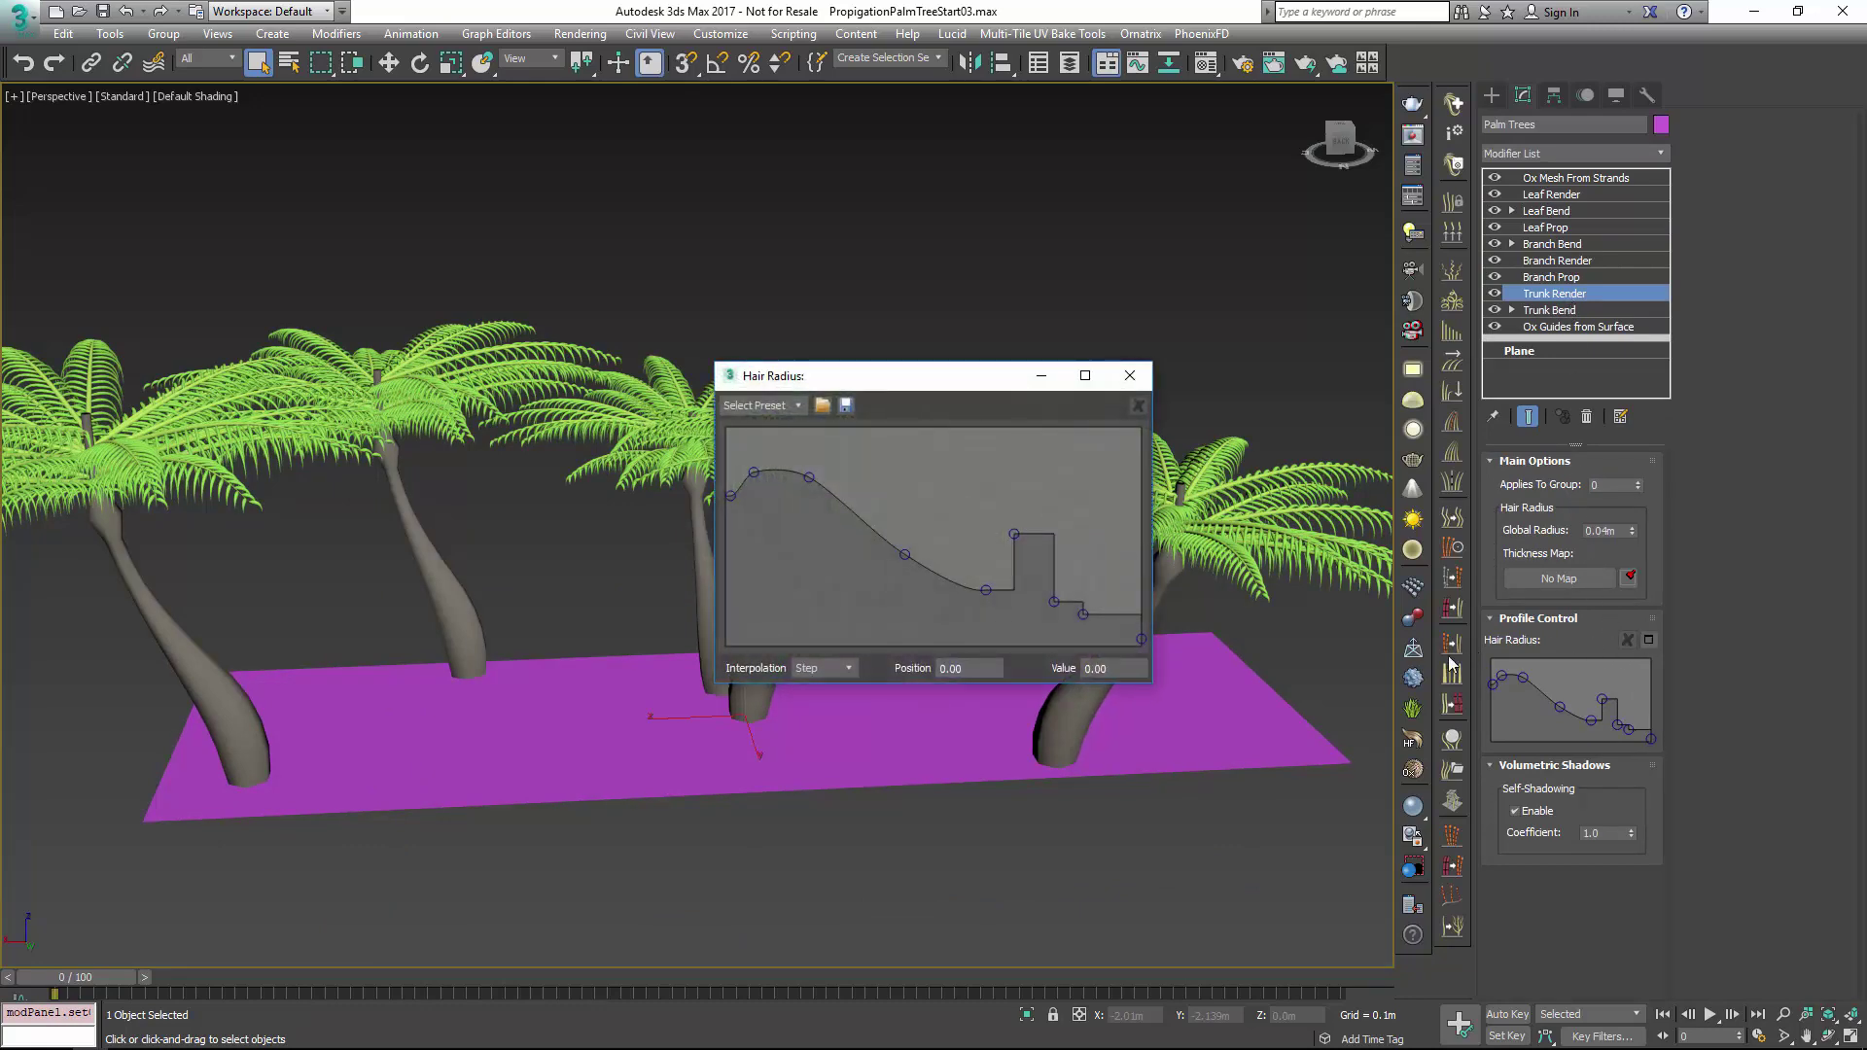
{"action": "left_click", "coordinate": [1141, 642]}
{"action": "left_click", "coordinate": [1083, 615]}
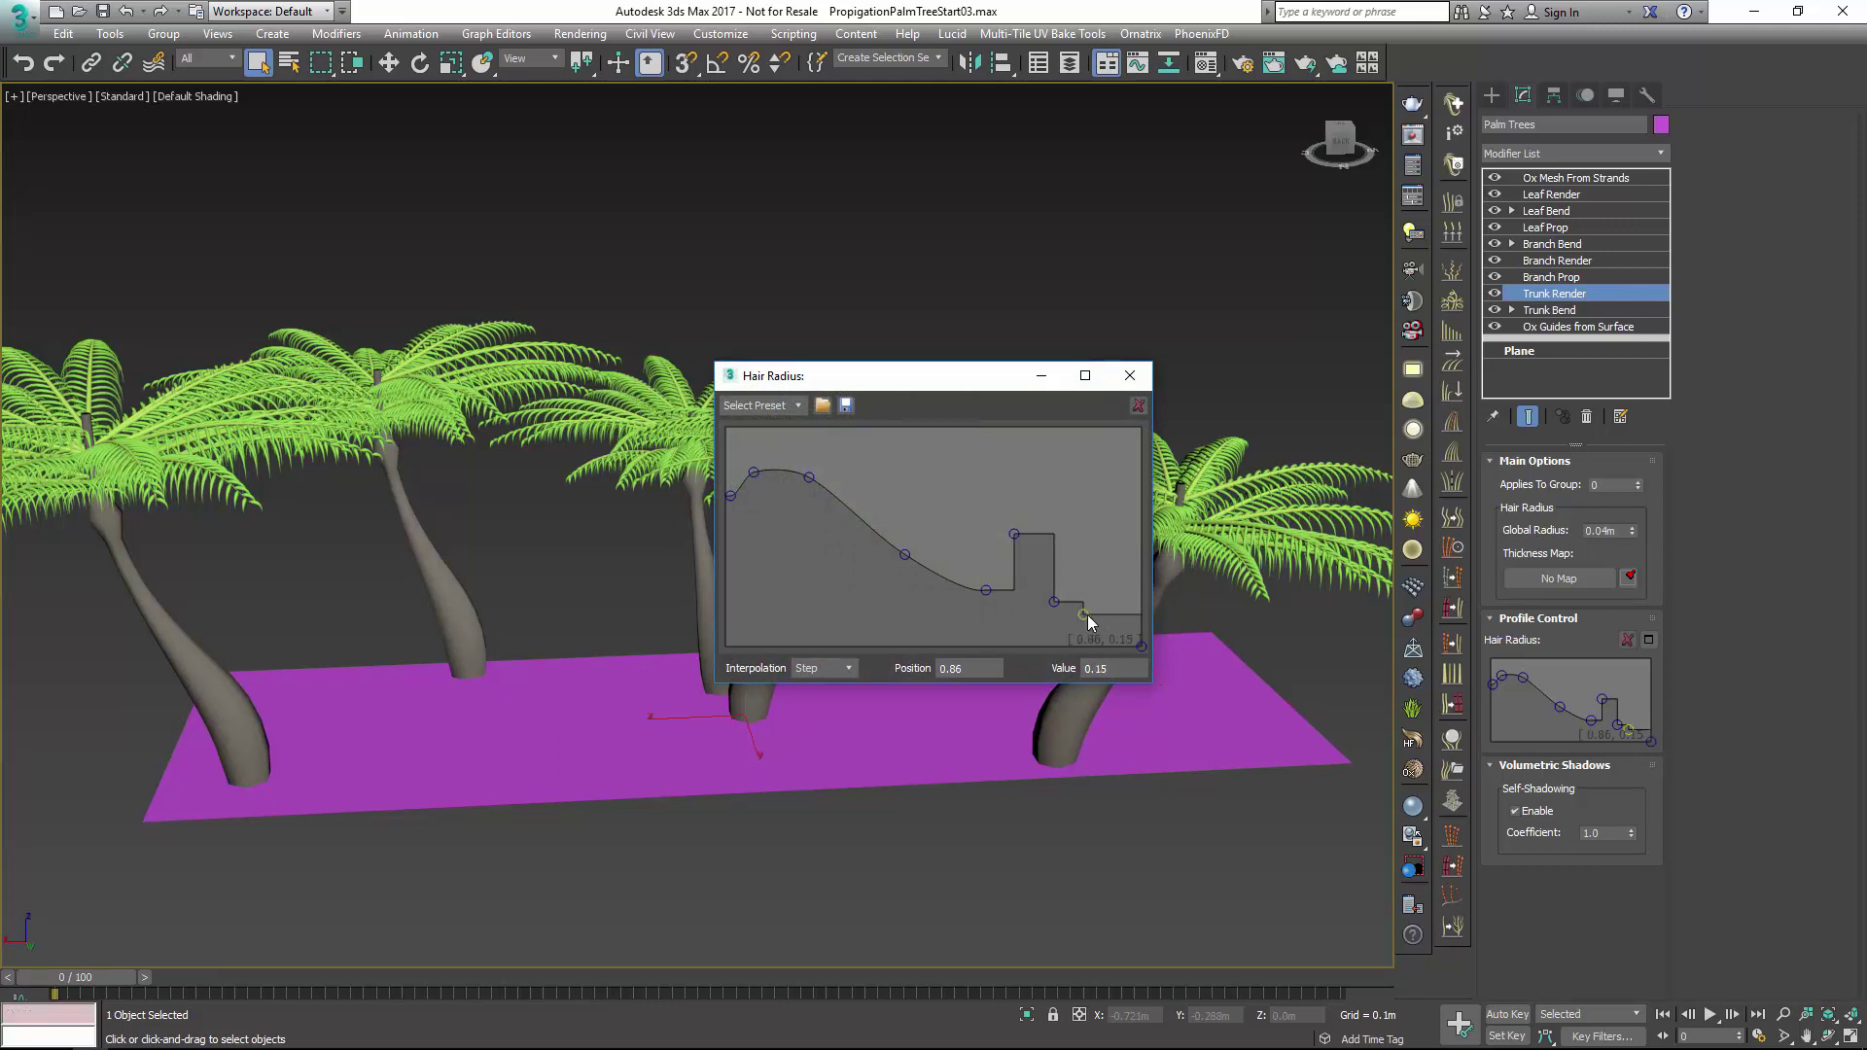
{"action": "left_click", "coordinate": [817, 669]}
{"action": "left_click", "coordinate": [825, 706]}
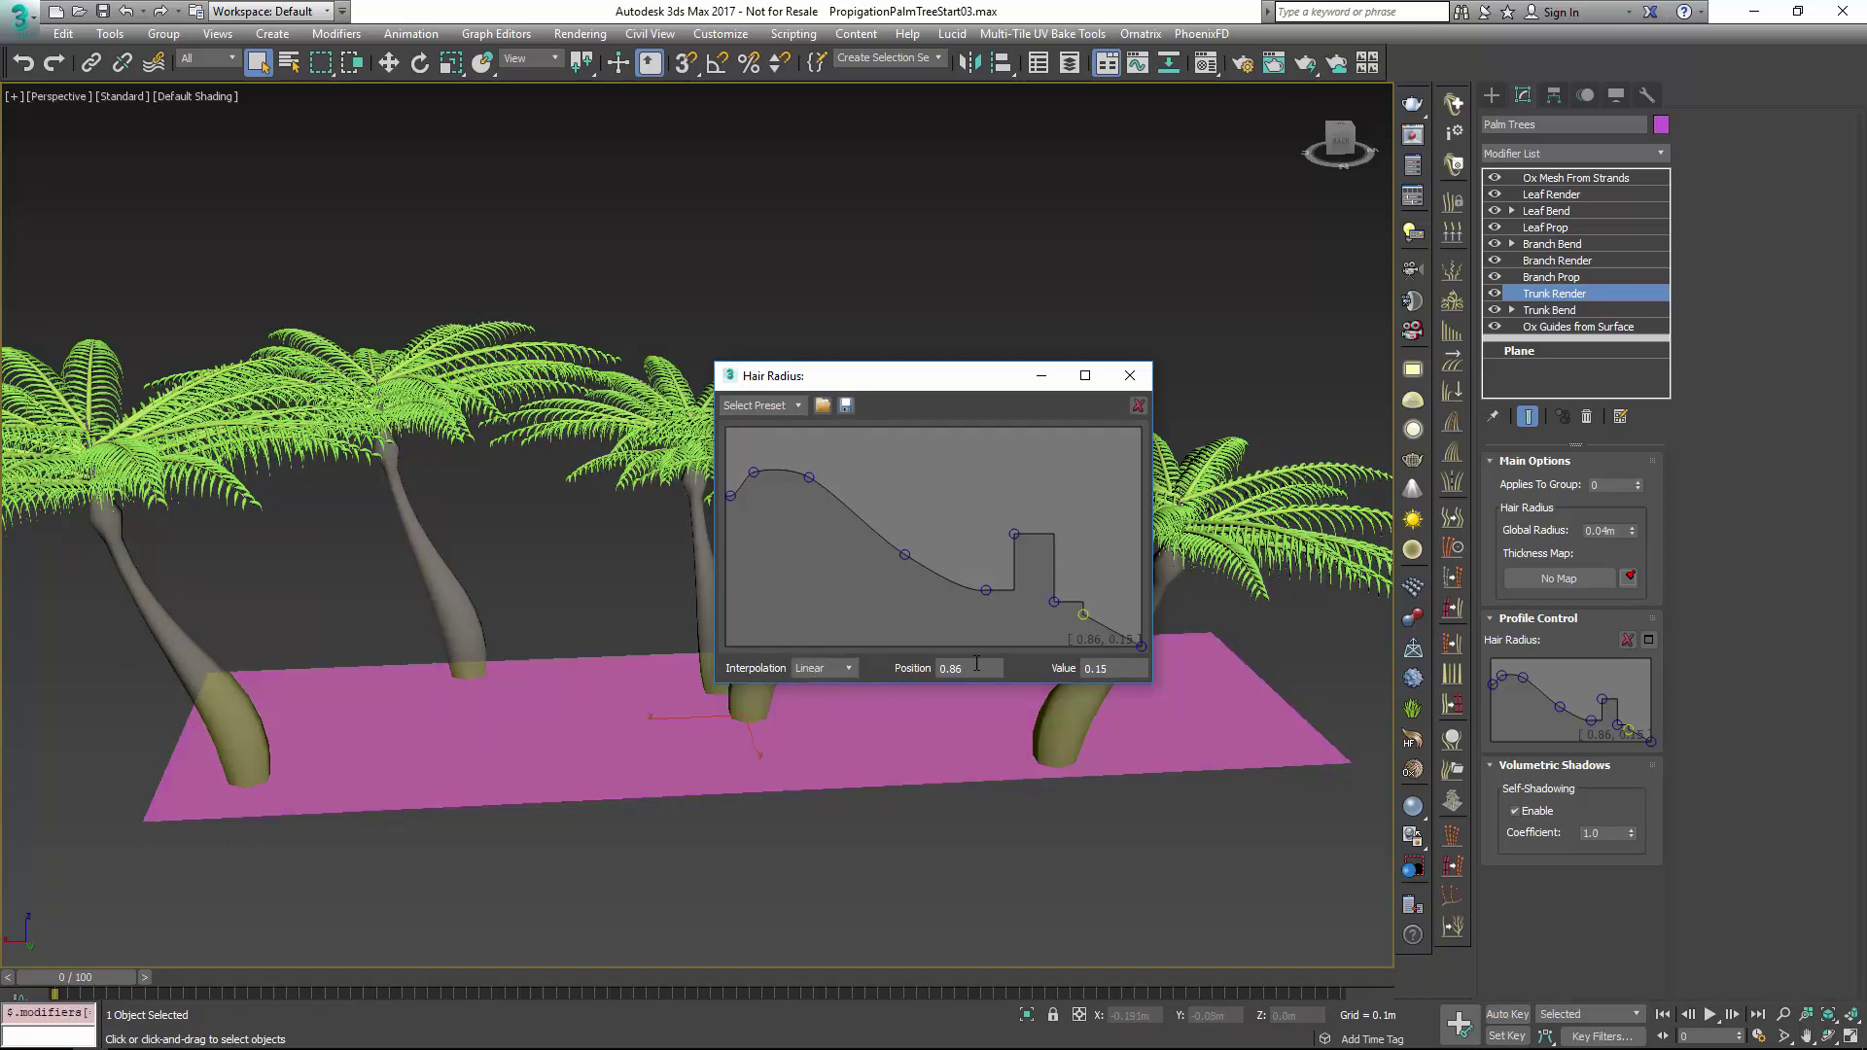
{"action": "left_click", "coordinate": [1129, 376]}
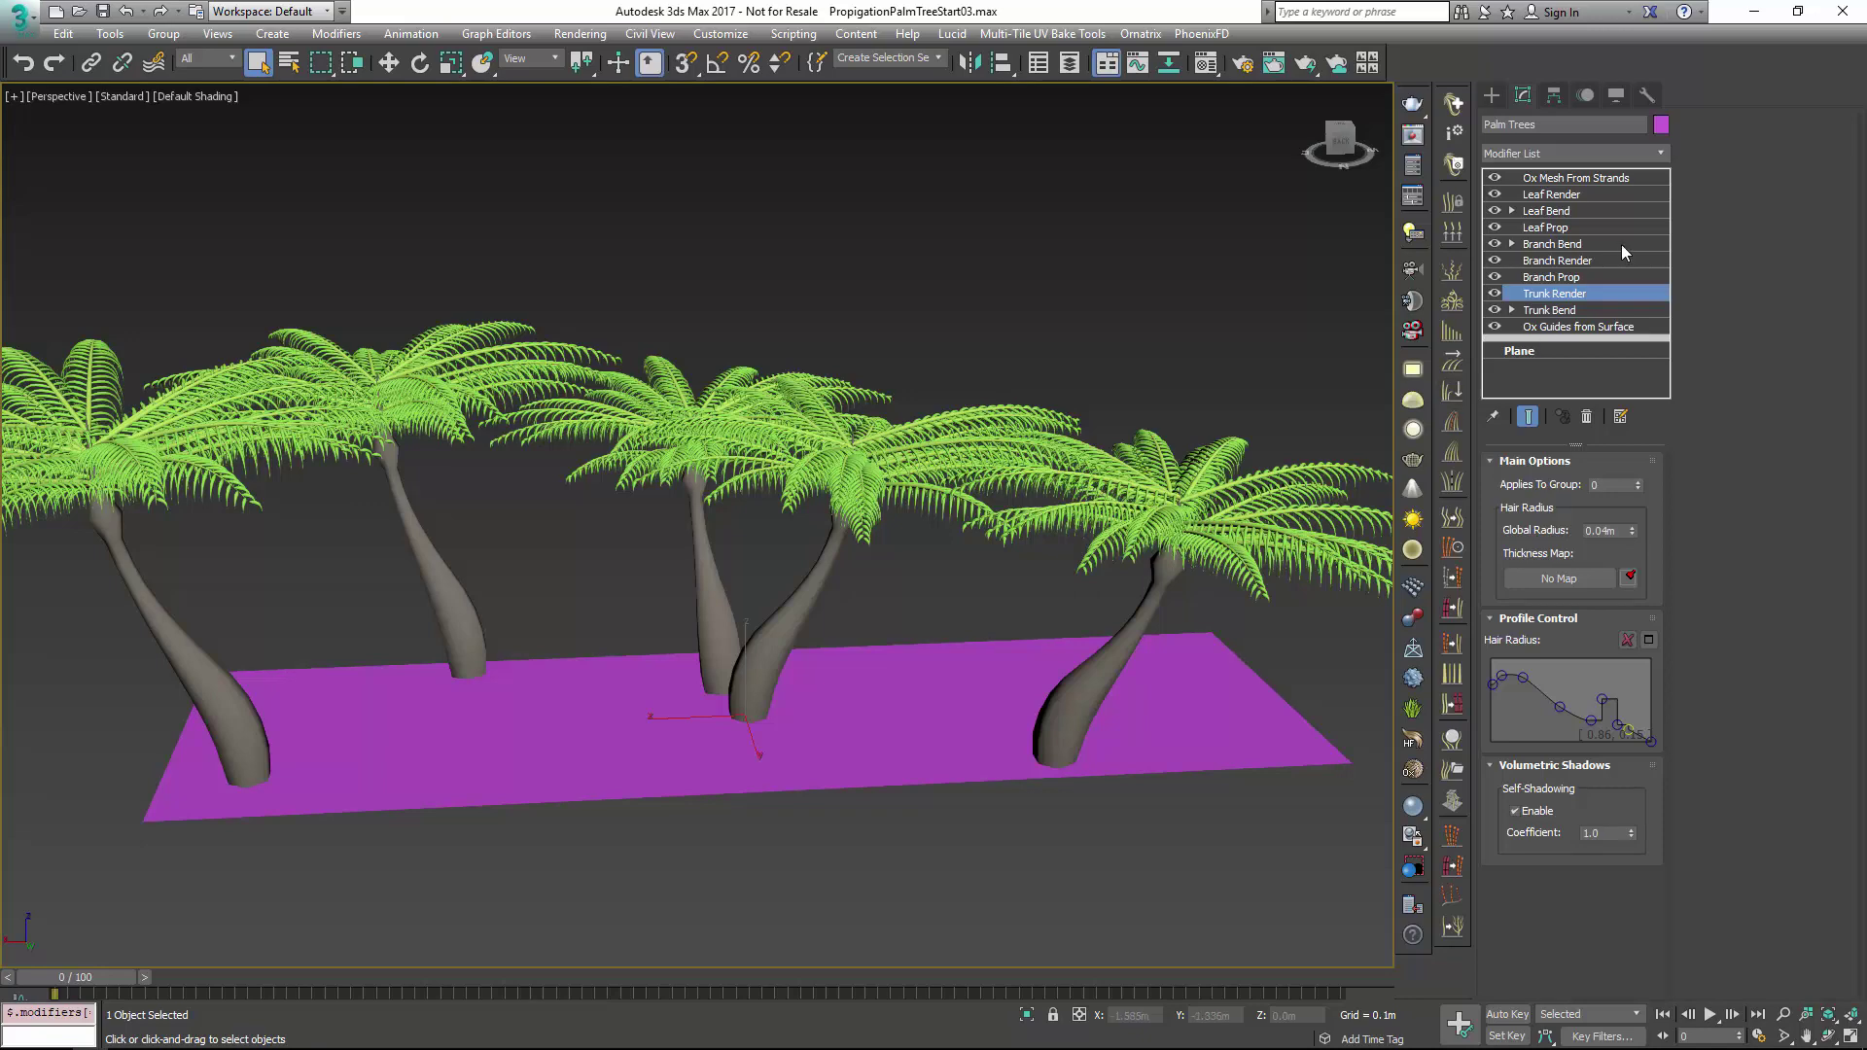
Drag the Trunk Bend's Bend Along Strand midpoint down so the trunks curve less
{"action": "left_click", "coordinate": [1567, 312]}
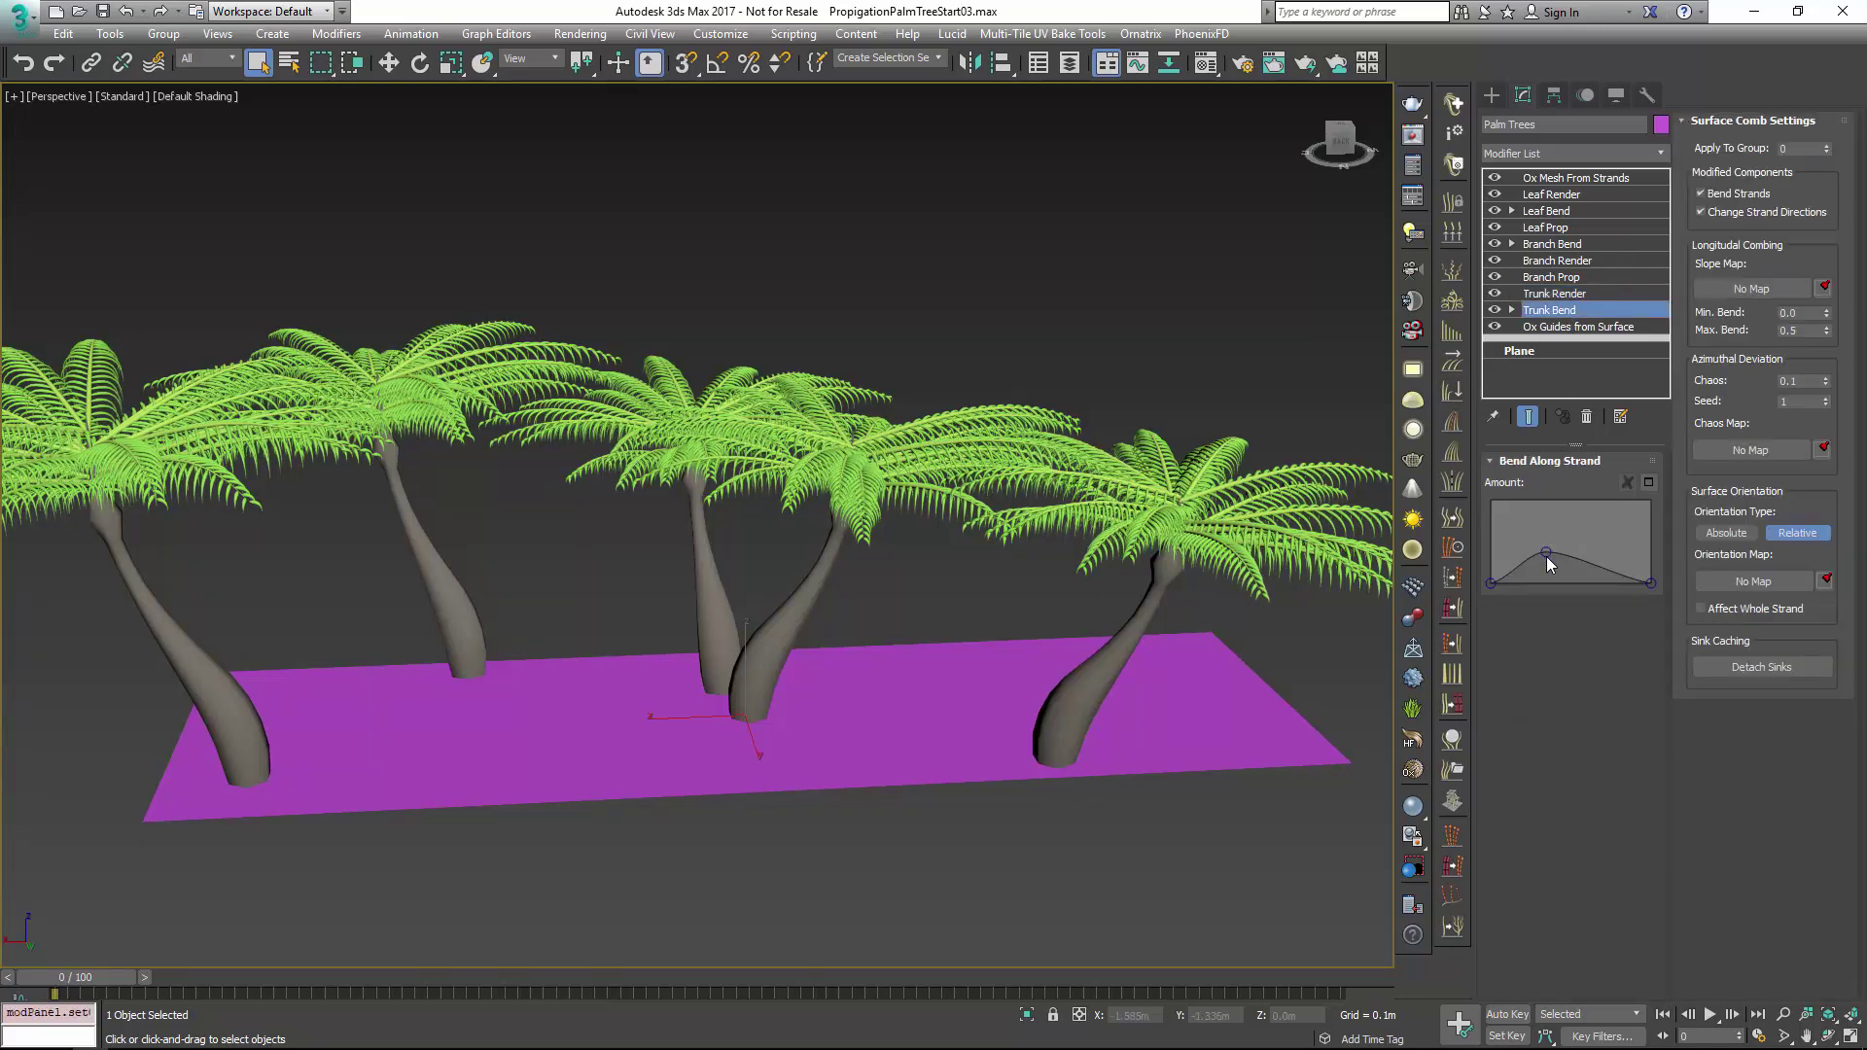
{"action": "mouse_move", "coordinate": [1546, 550]}
{"action": "left_mouse_down"}
{"action": "mouse_move", "coordinate": [1545, 530]}
{"action": "mouse_move", "coordinate": [1549, 557]}
{"action": "left_mouse_up"}
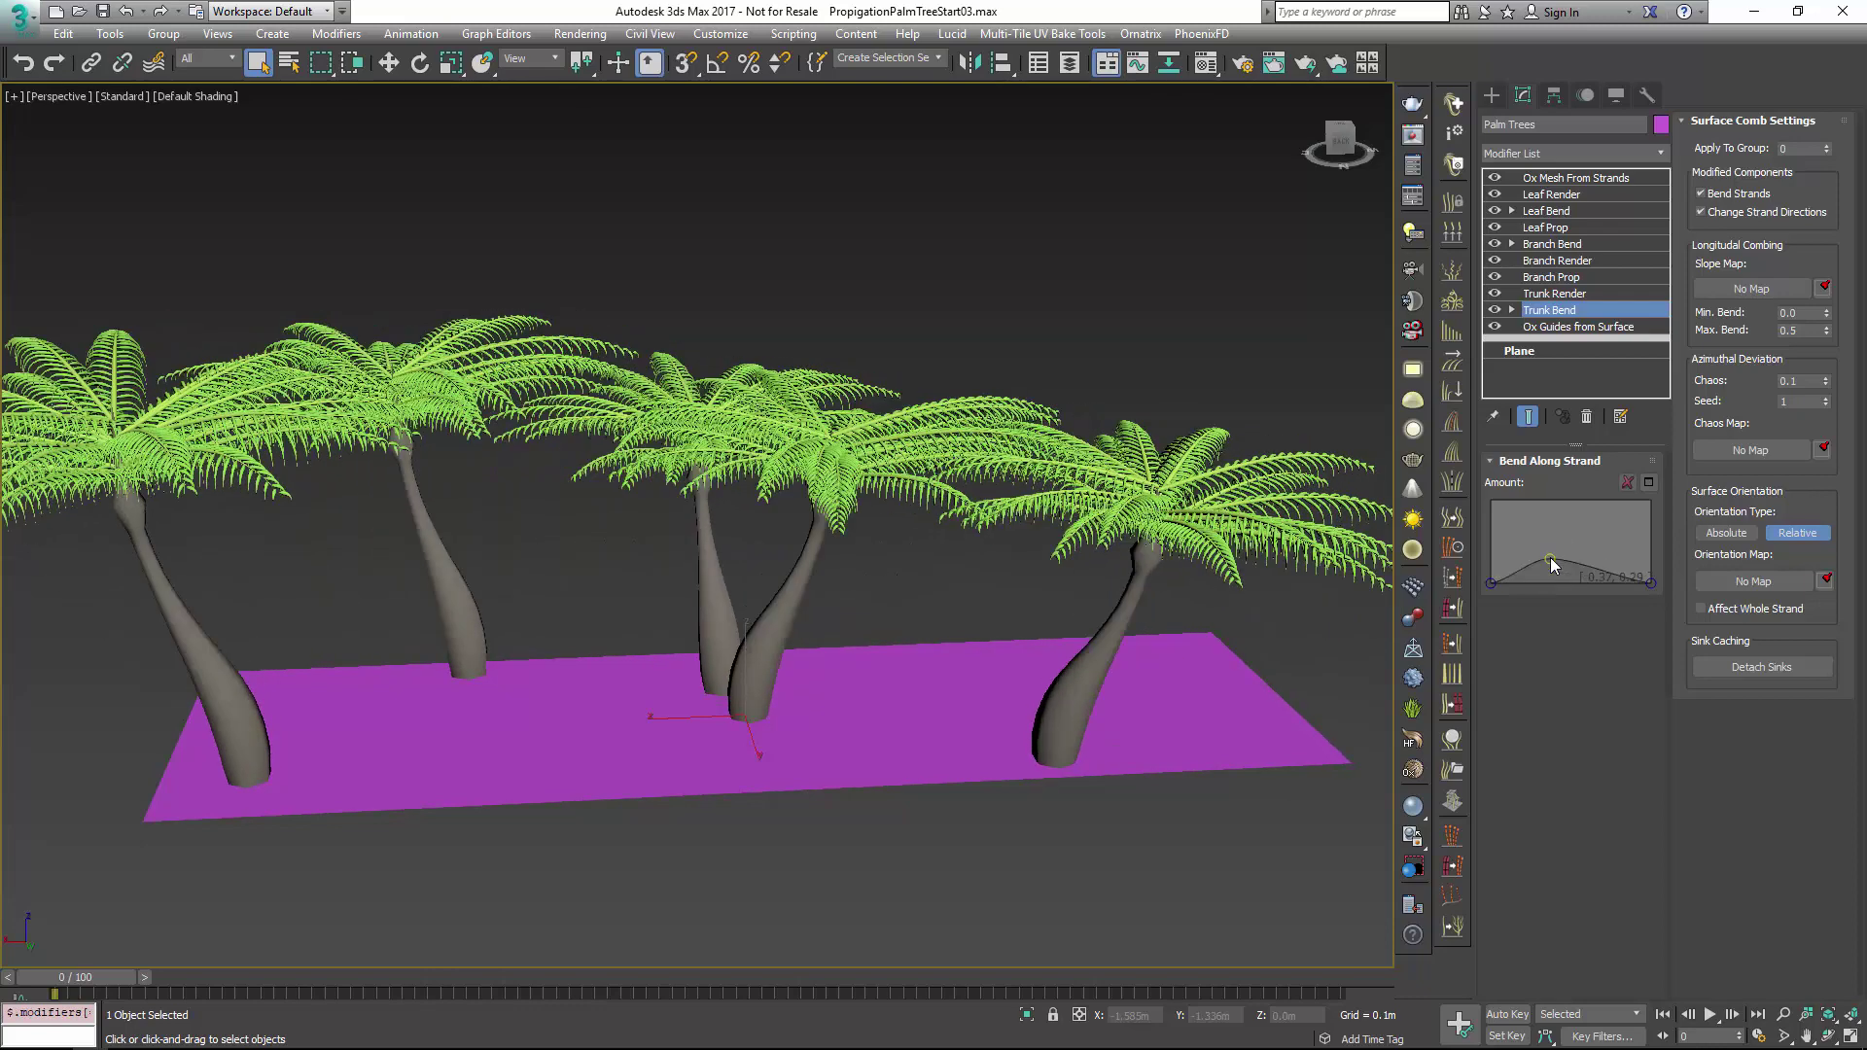
{"action": "left_click", "coordinate": [1549, 196]}
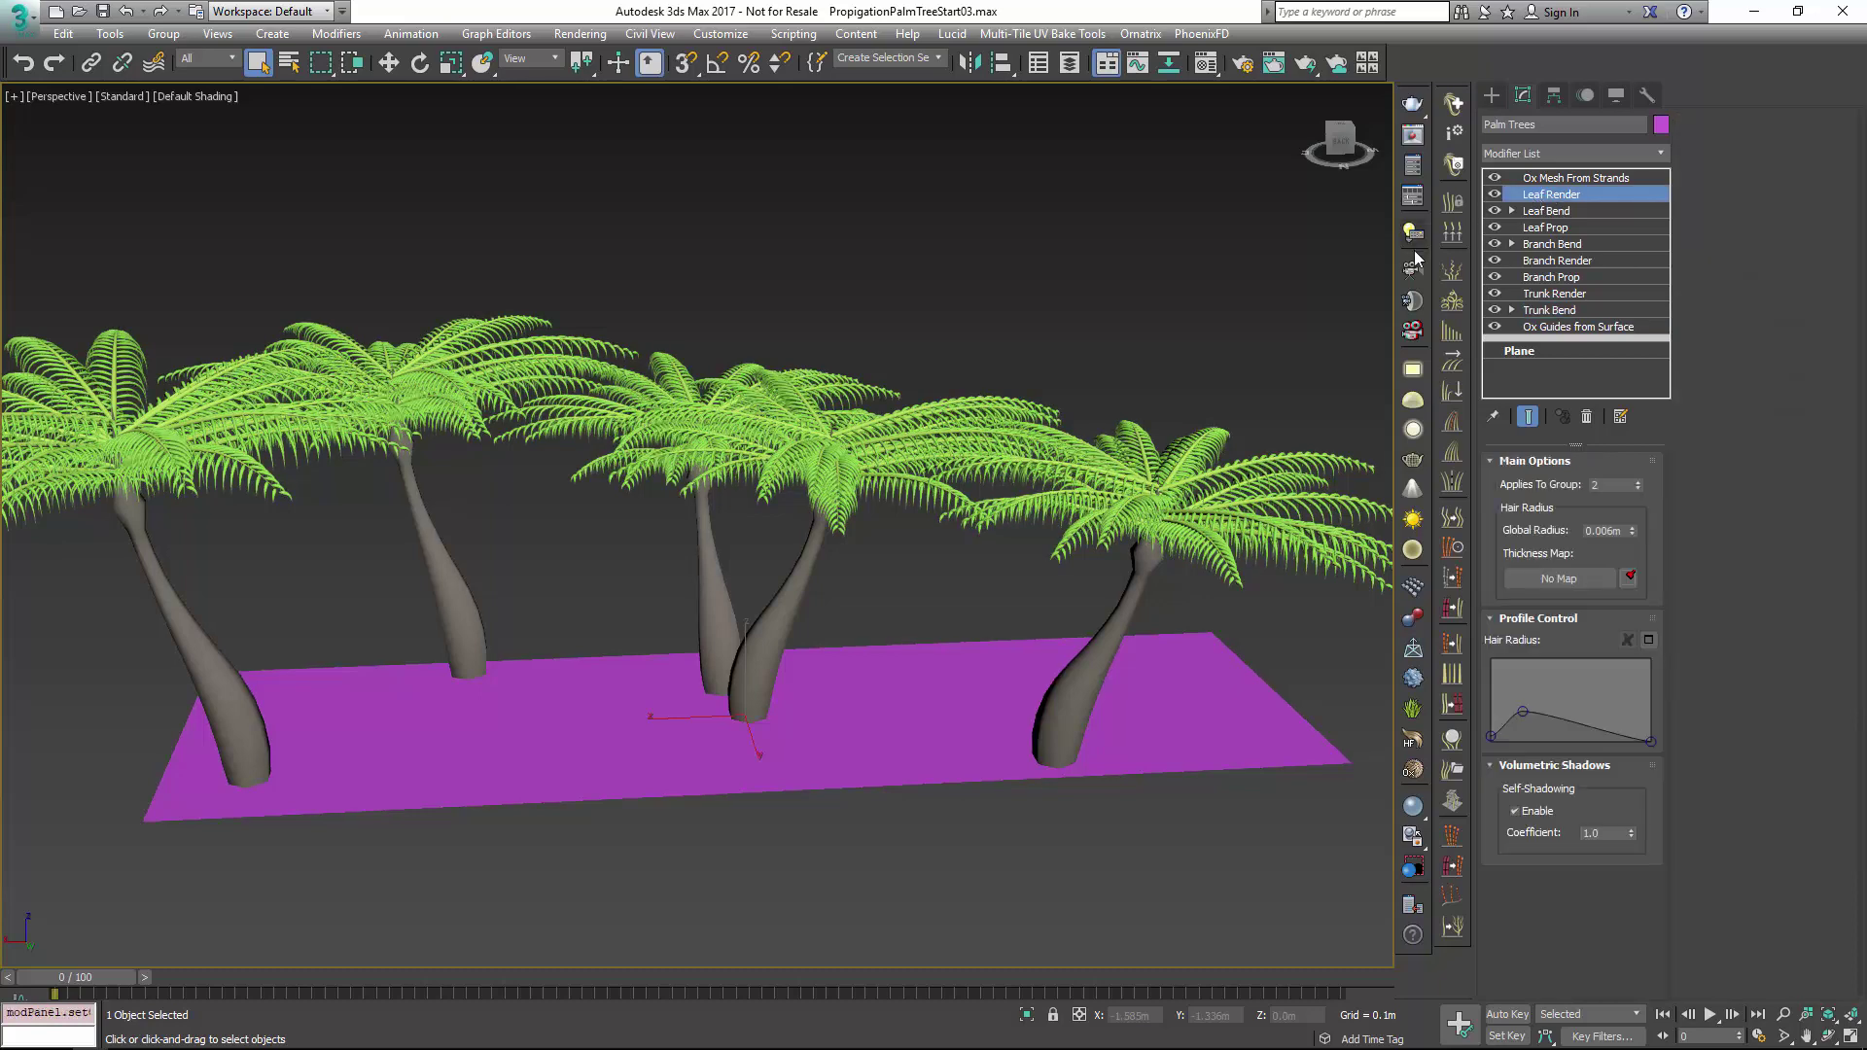
{"action": "left_click", "coordinate": [1560, 211]}
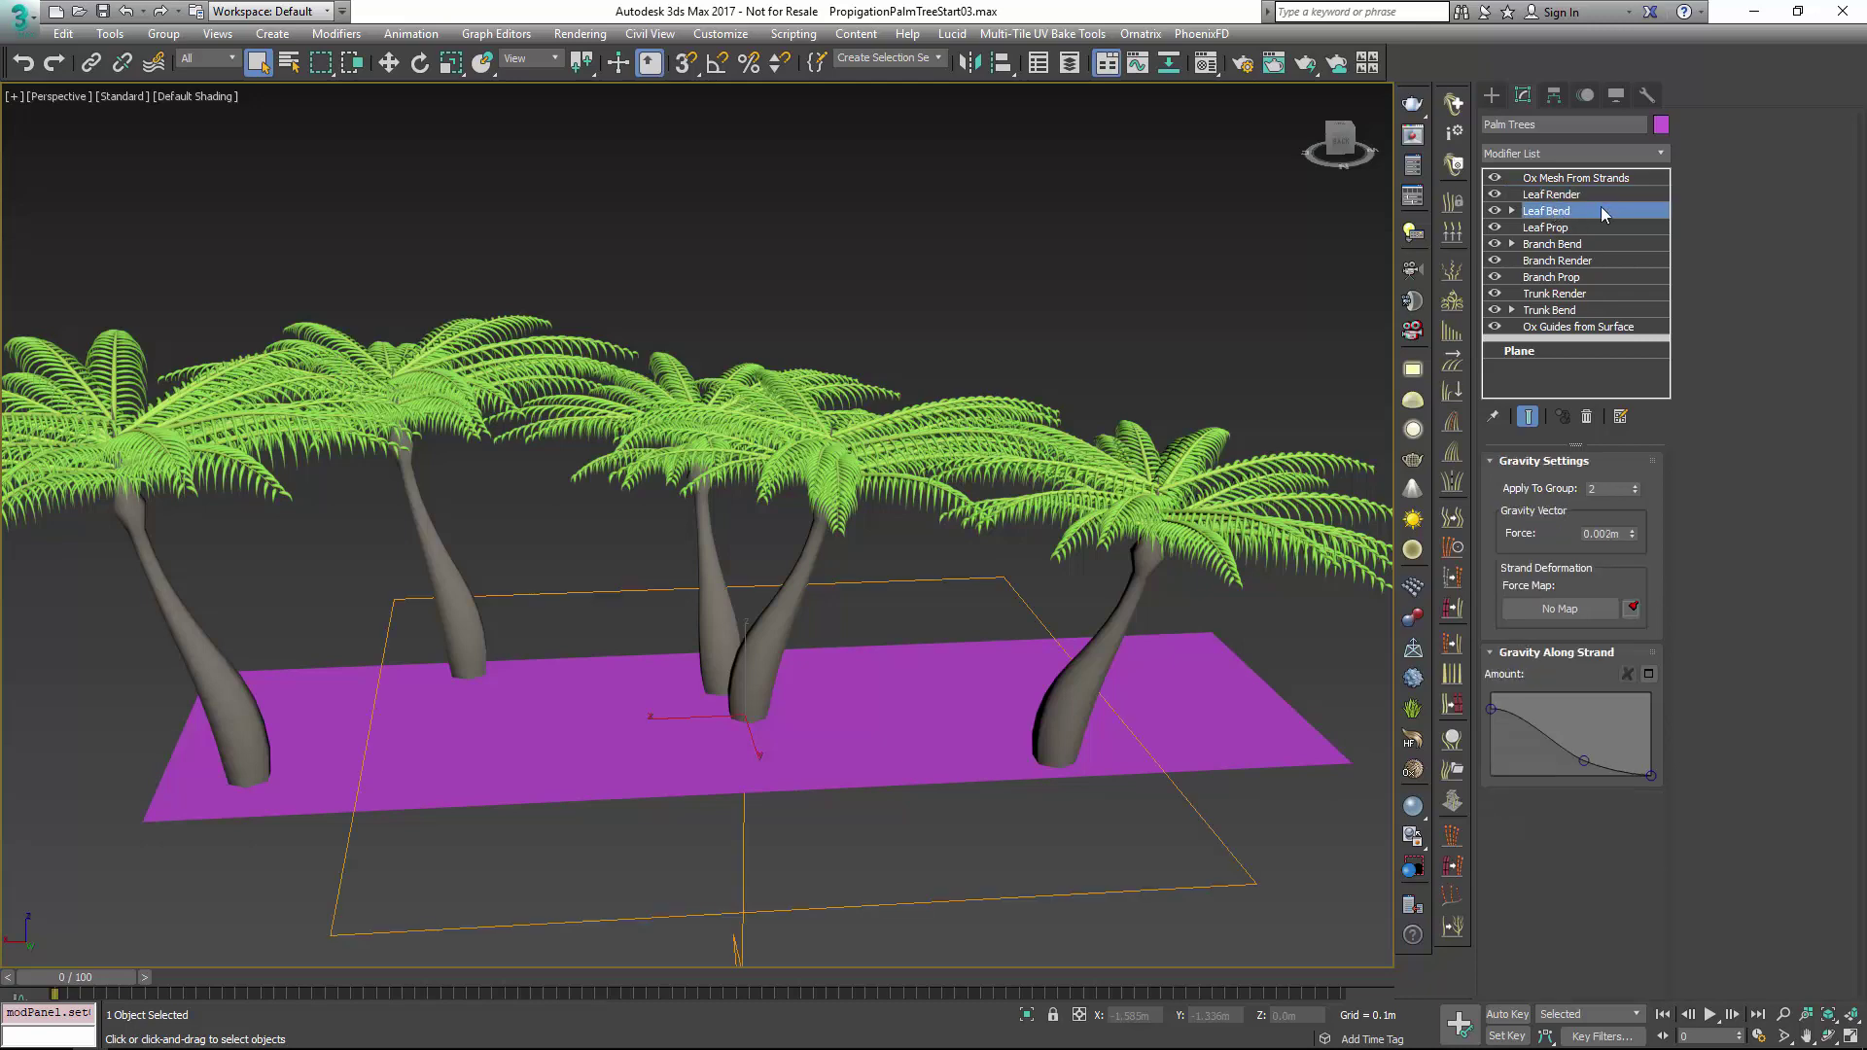
{"action": "left_click", "coordinate": [1453, 272]}
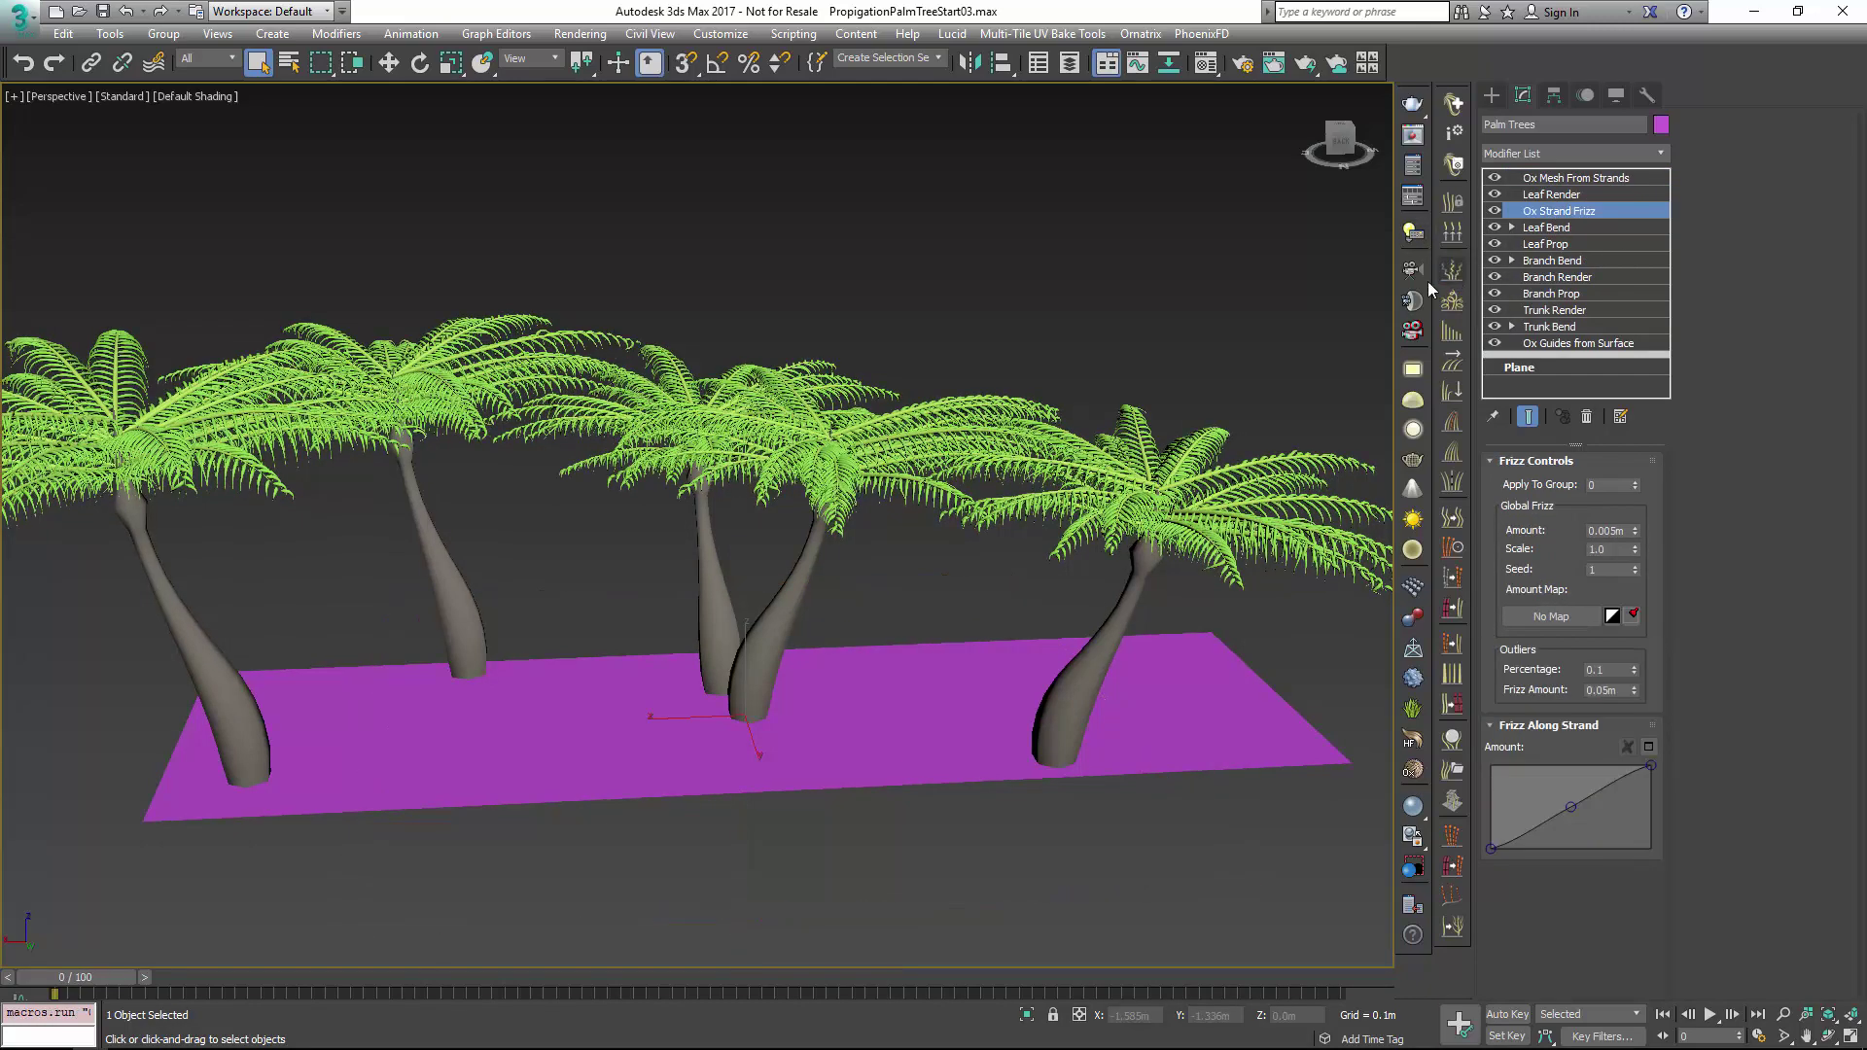
{"action": "scroll", "coordinate": [1305, 379], "scroll_direction": "up", "scroll_amount": 10}
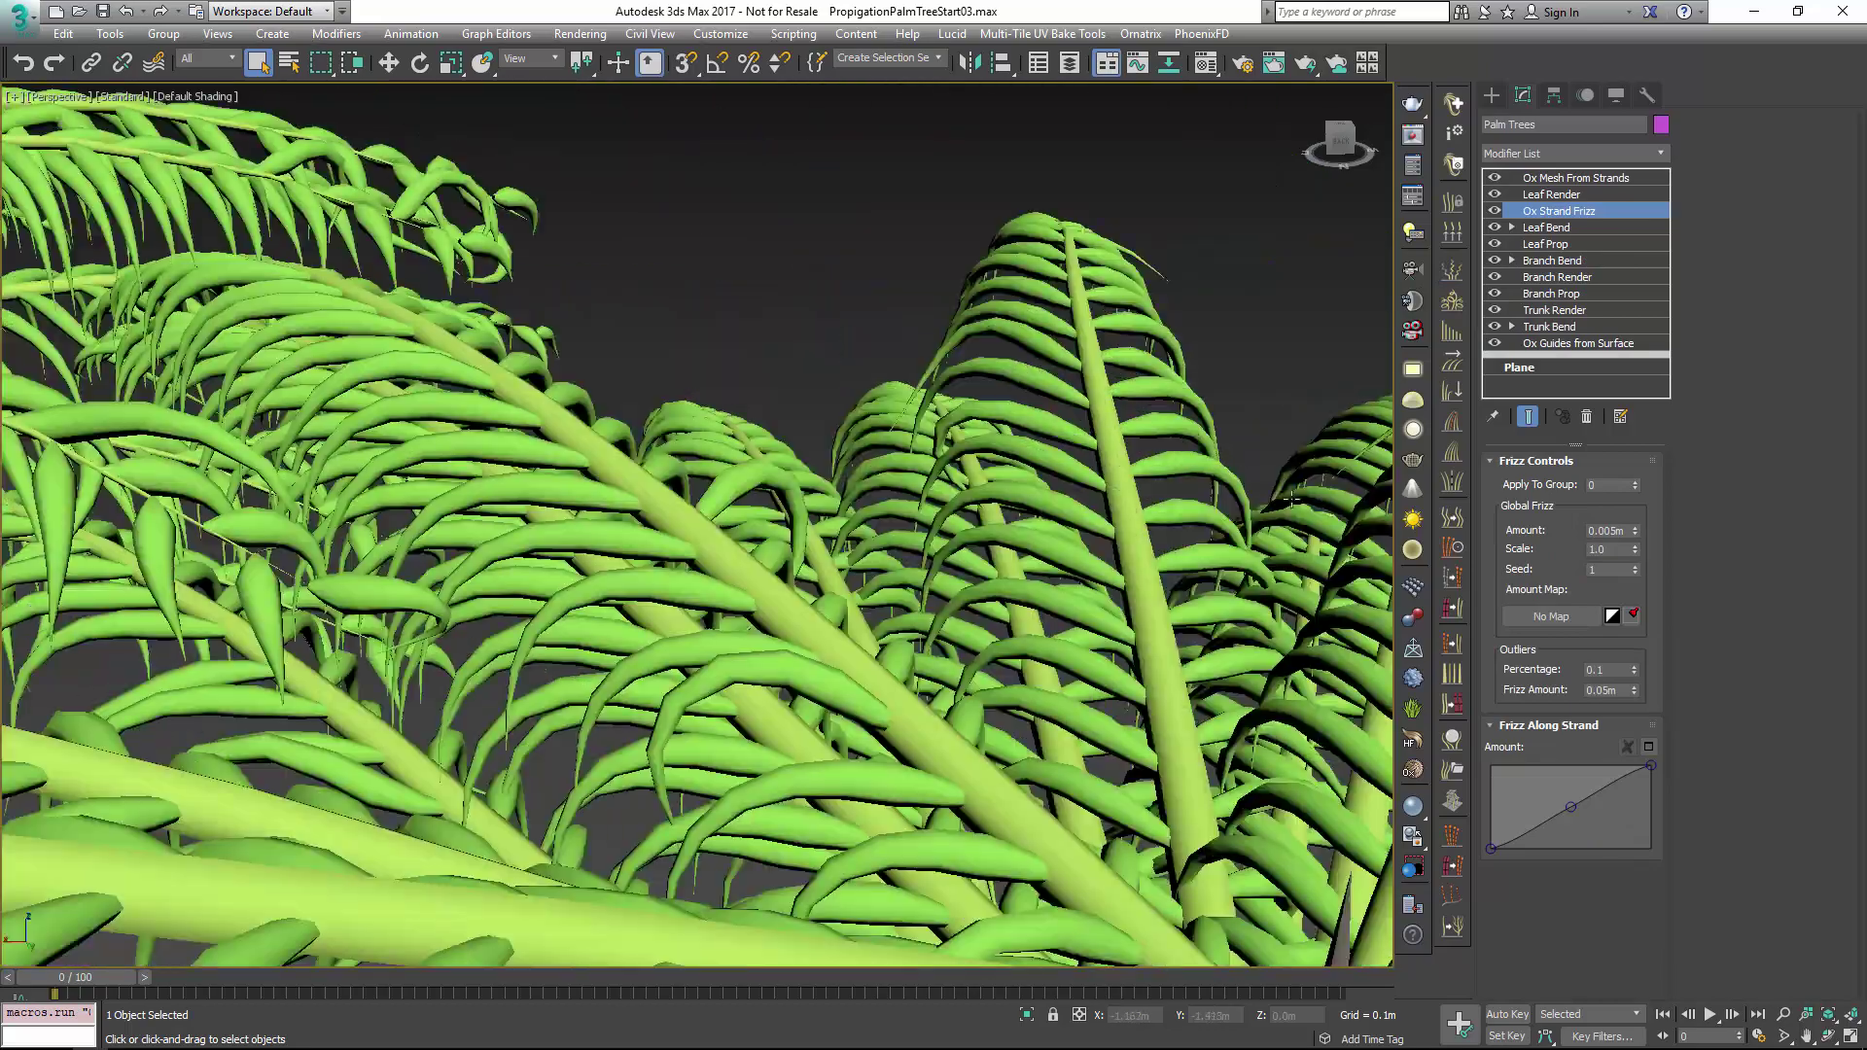
{"action": "left_click_drag", "start_coordinate": [1635, 529], "coordinate": [1633, 381]}
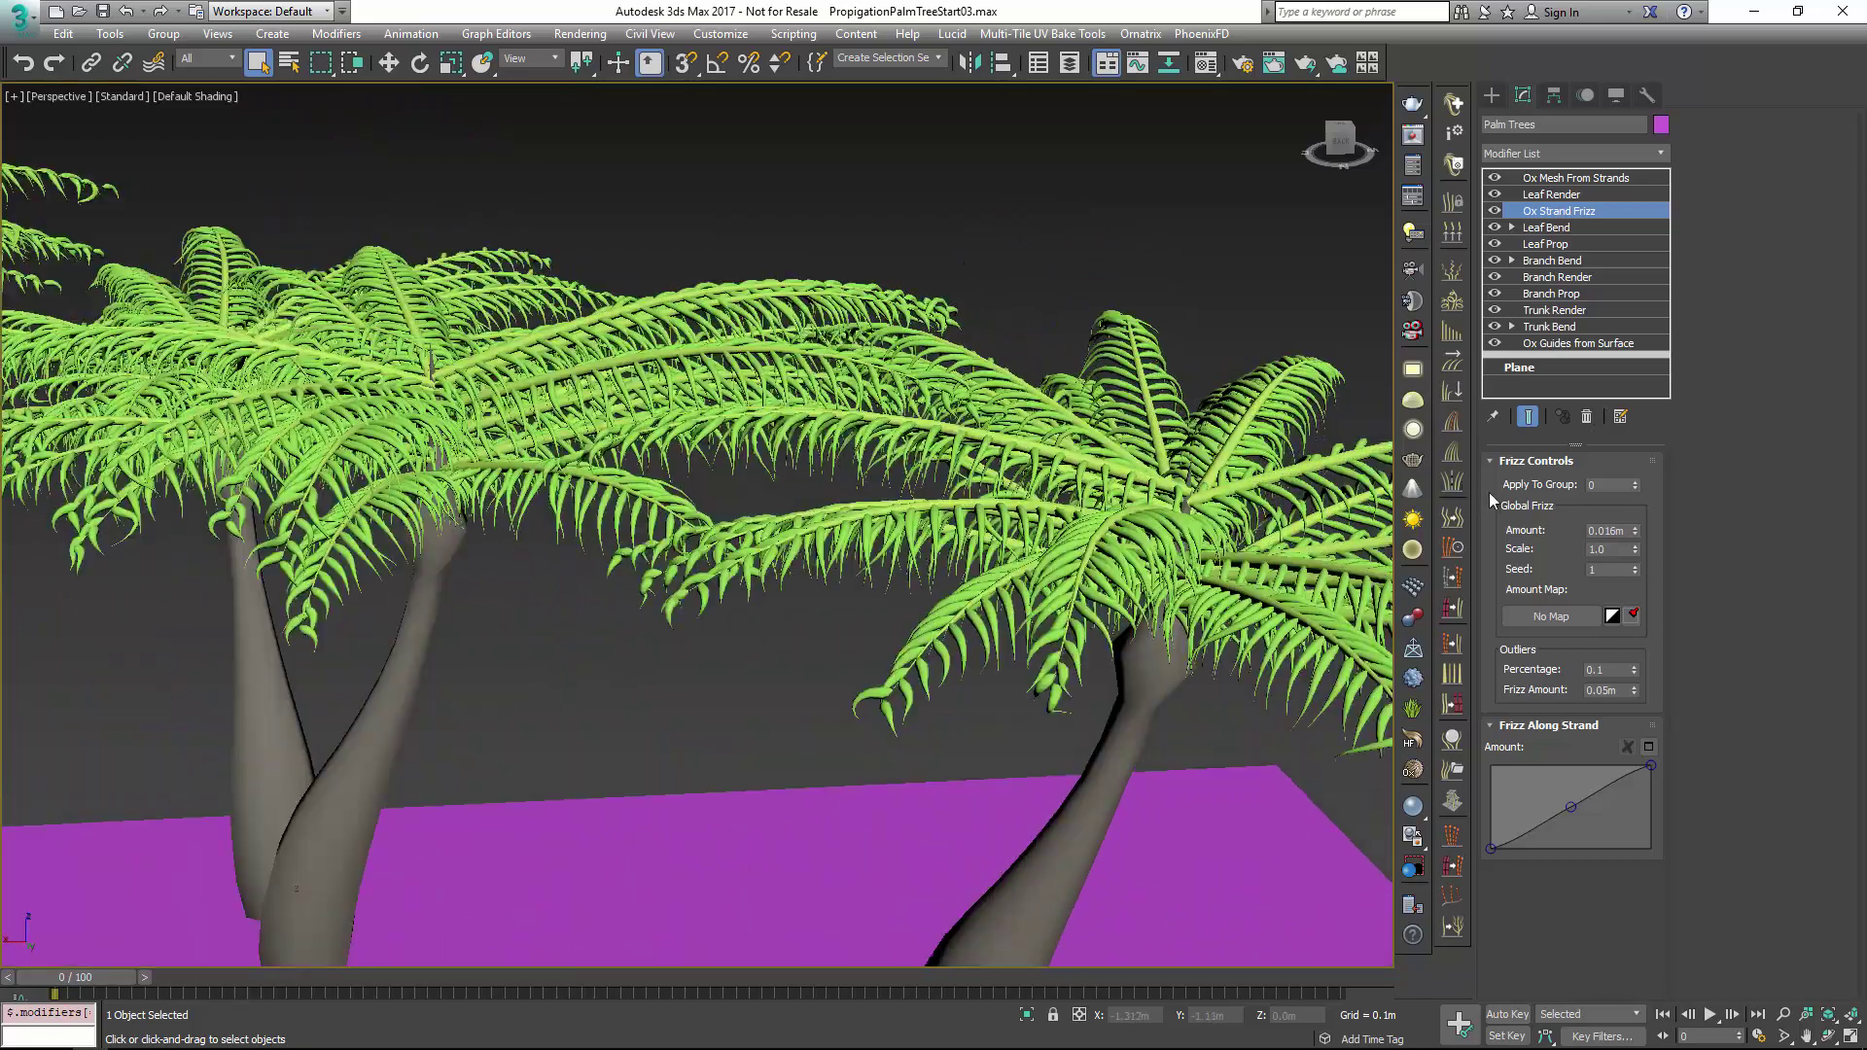
{"action": "left_click_drag", "start_coordinate": [1636, 546], "coordinate": [1616, 137]}
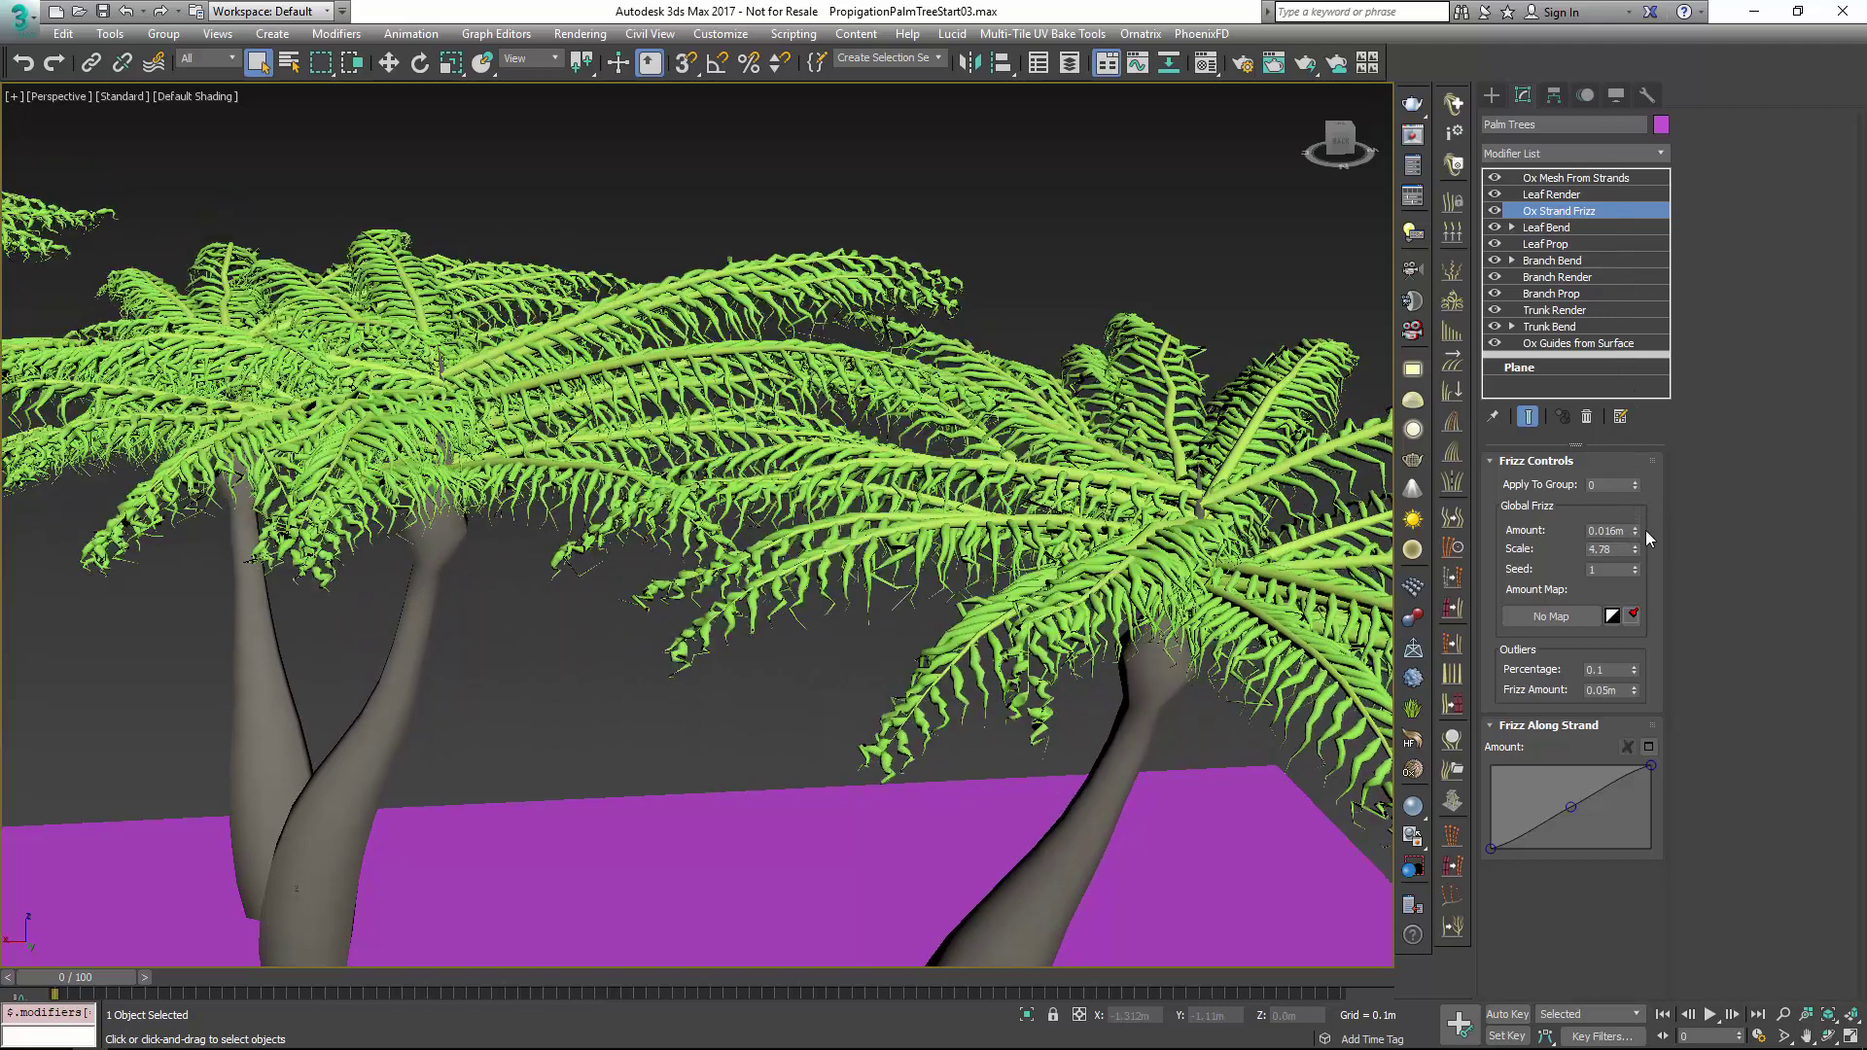
{"action": "left_click", "coordinate": [1635, 481]}
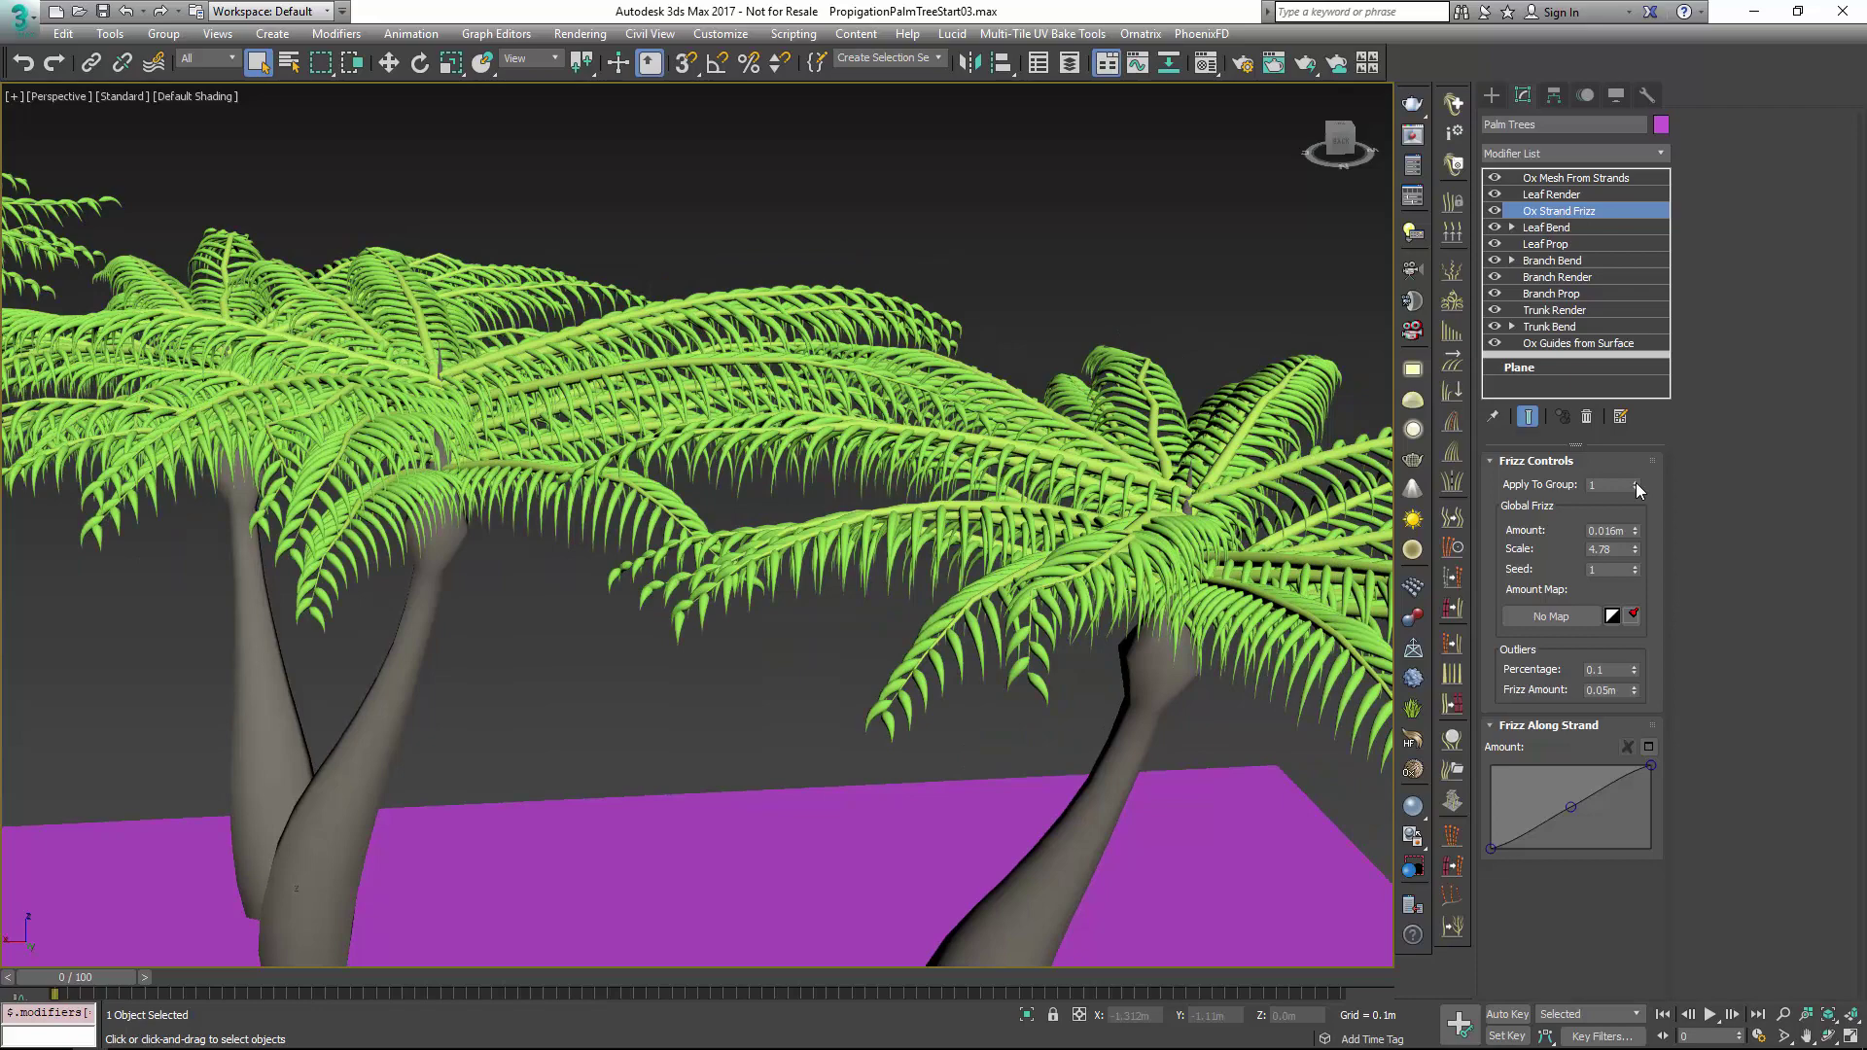
{"action": "left_click", "coordinate": [1636, 481]}
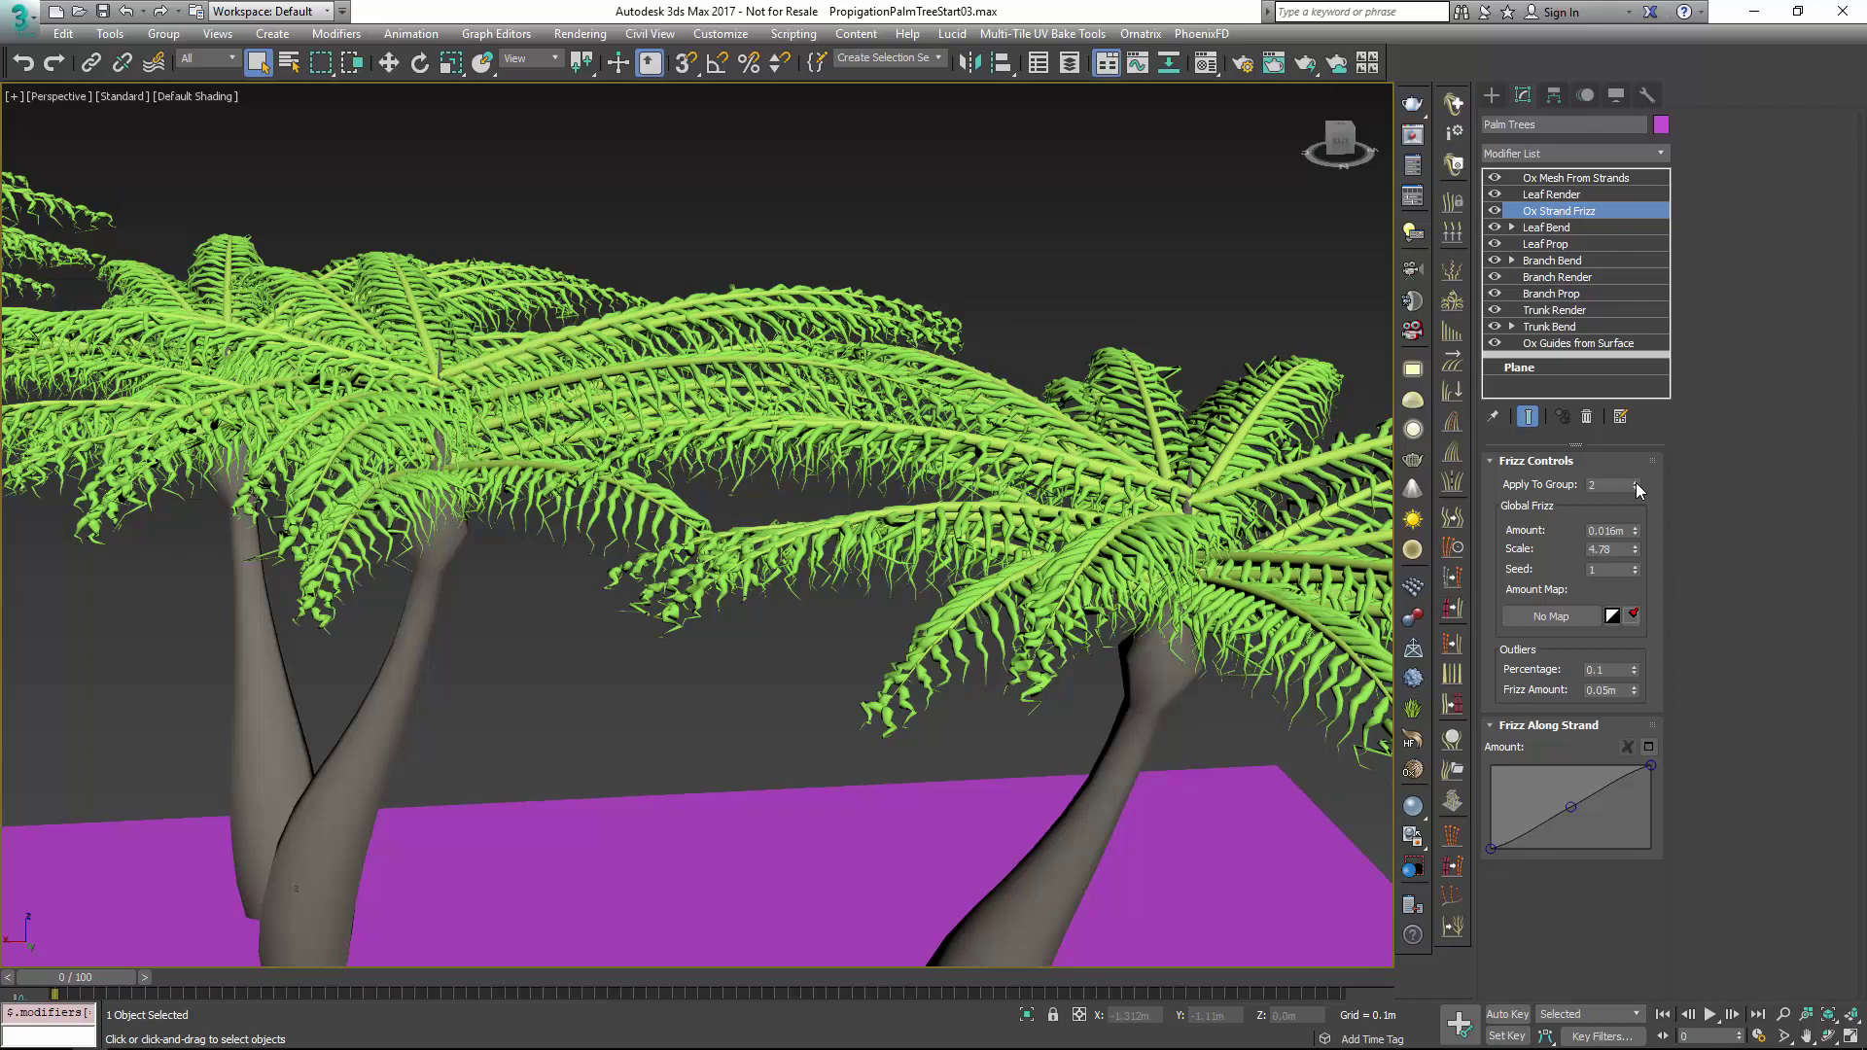
{"action": "left_click", "coordinate": [1586, 416]}
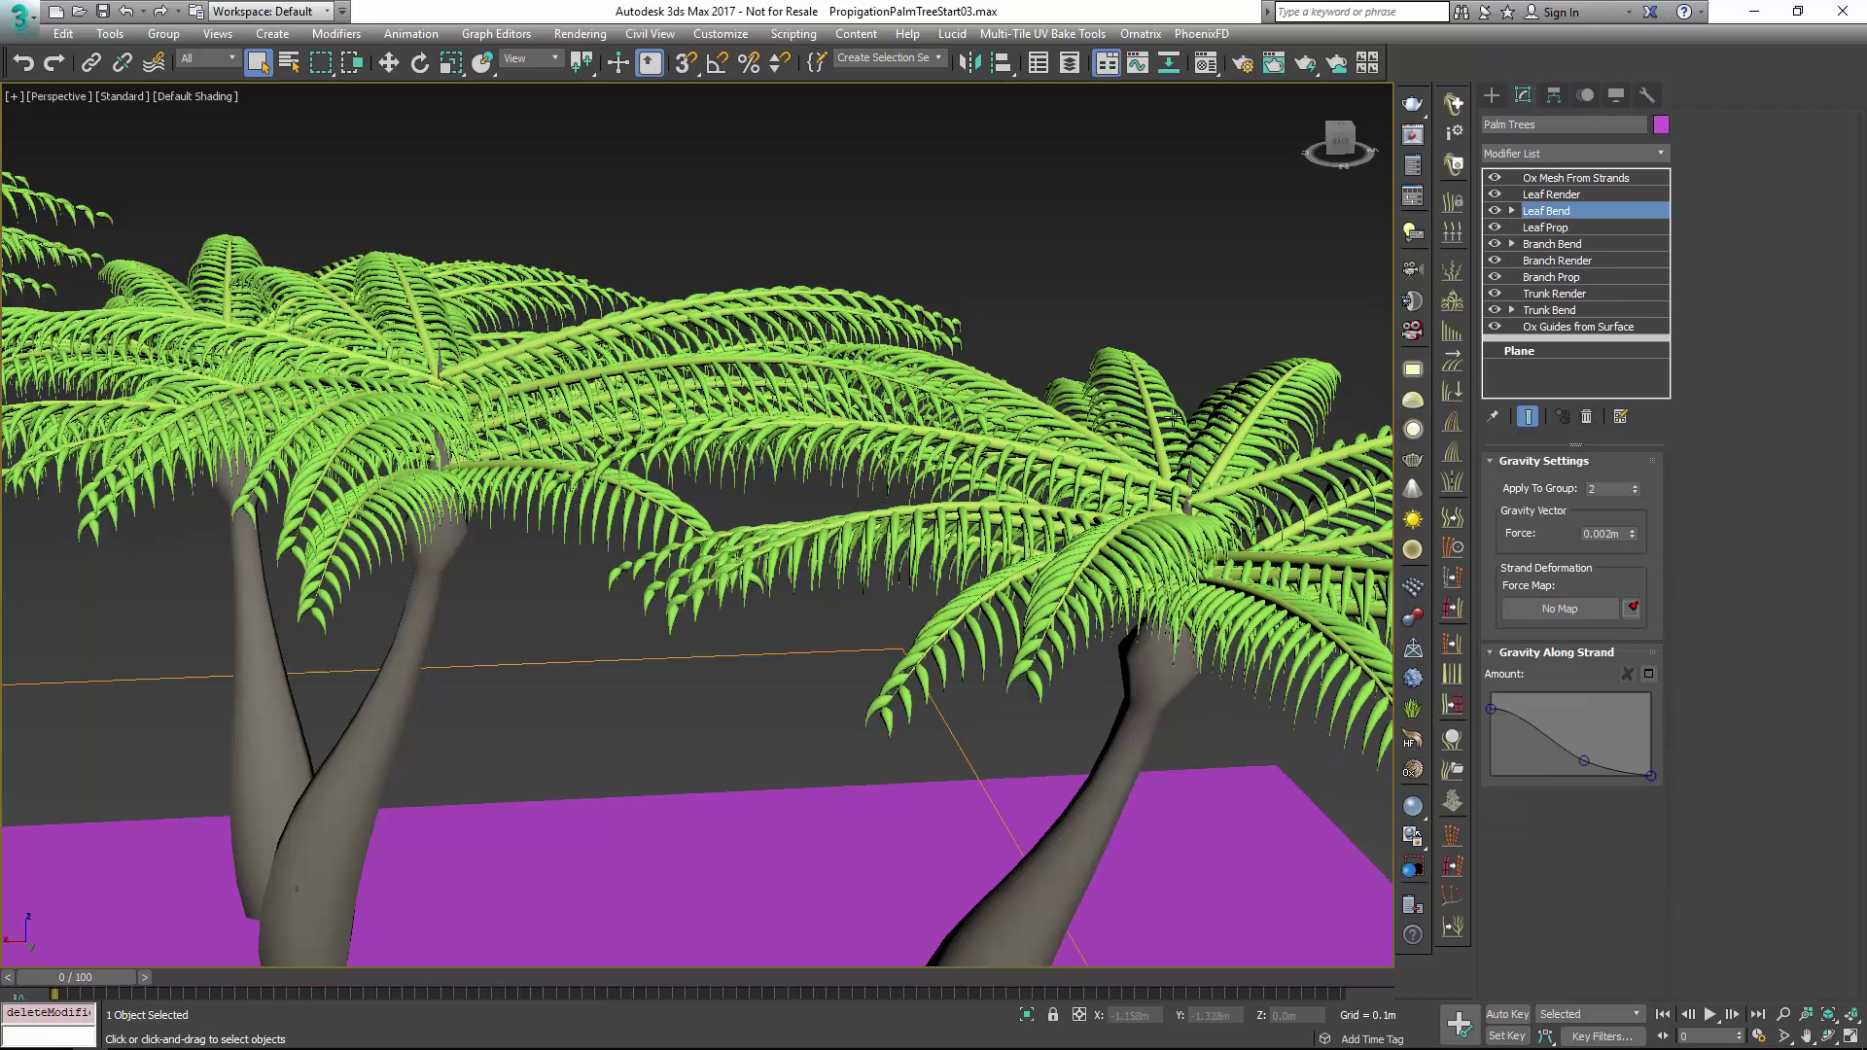
{"action": "scroll", "coordinate": [1102, 400], "scroll_direction": "down", "scroll_amount": 5}
{"action": "middle_click_drag", "start_coordinate": [1045, 433], "coordinate": [1128, 481], "text": "alt"}
Deselect the palms, orbit, and zoom extents on the row of trees and magenta plane
{"action": "left_click", "coordinate": [1203, 665]}
{"action": "middle_click_drag", "start_coordinate": [1203, 665], "coordinate": [1182, 669], "text": "alt"}
{"action": "key", "text": "z"}
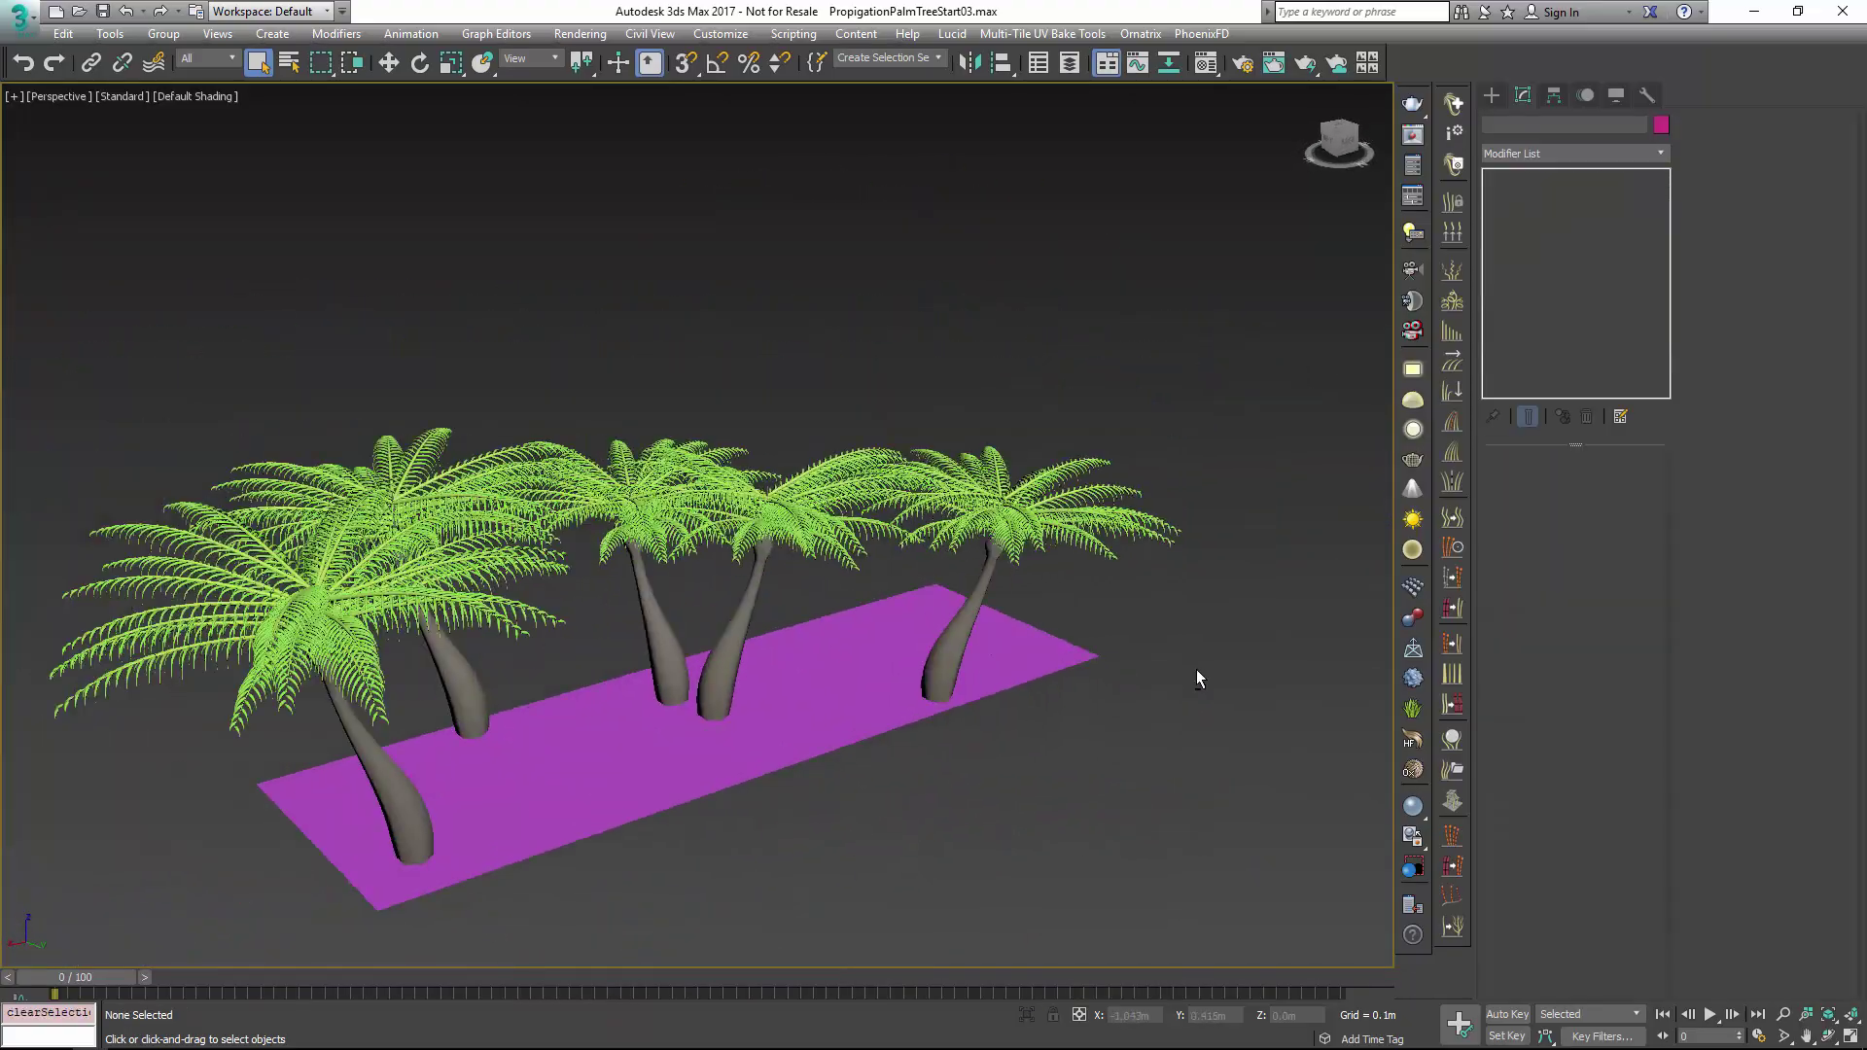